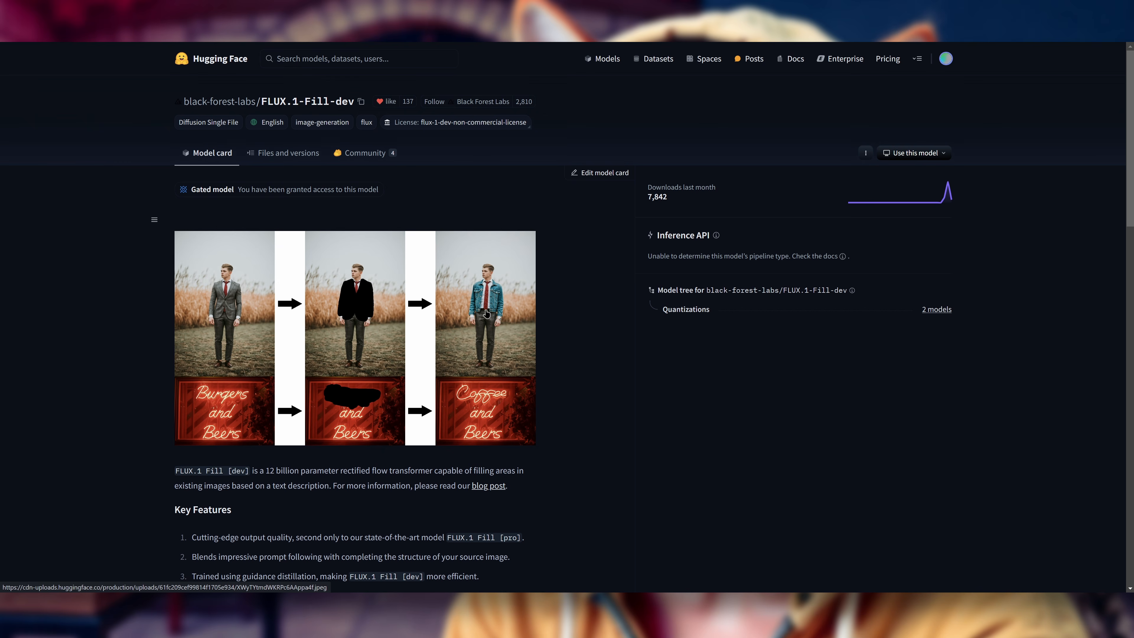
Step: Look through the FLUX.1-Fill-dev model card and open the repository's file list
scroll(578, 374, "down", 8)
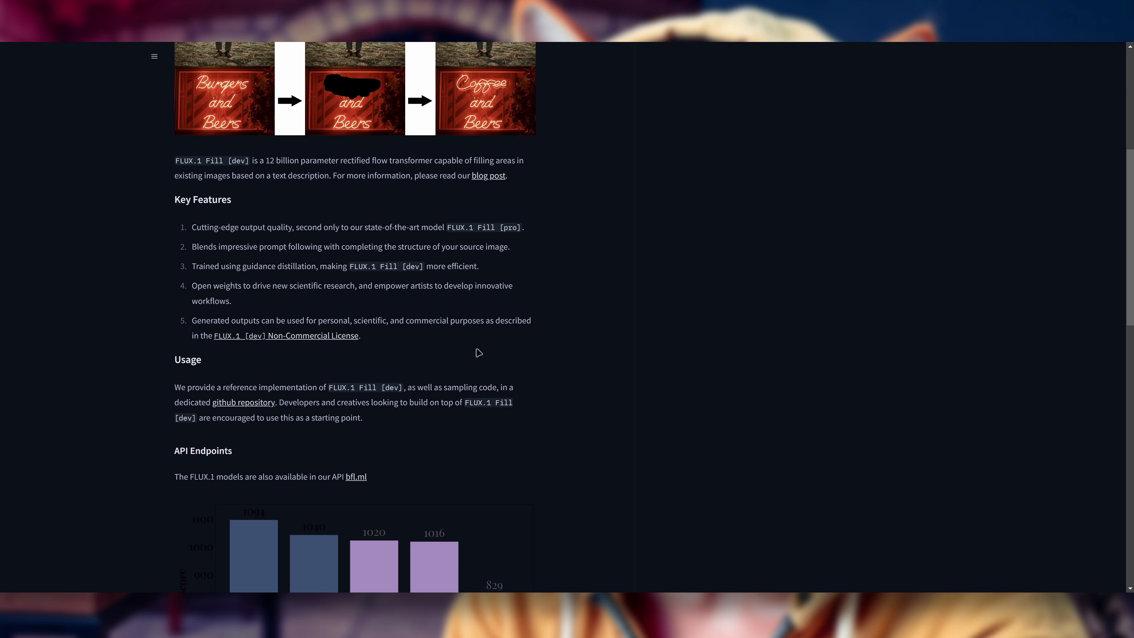
scroll(511, 392, "up", 8)
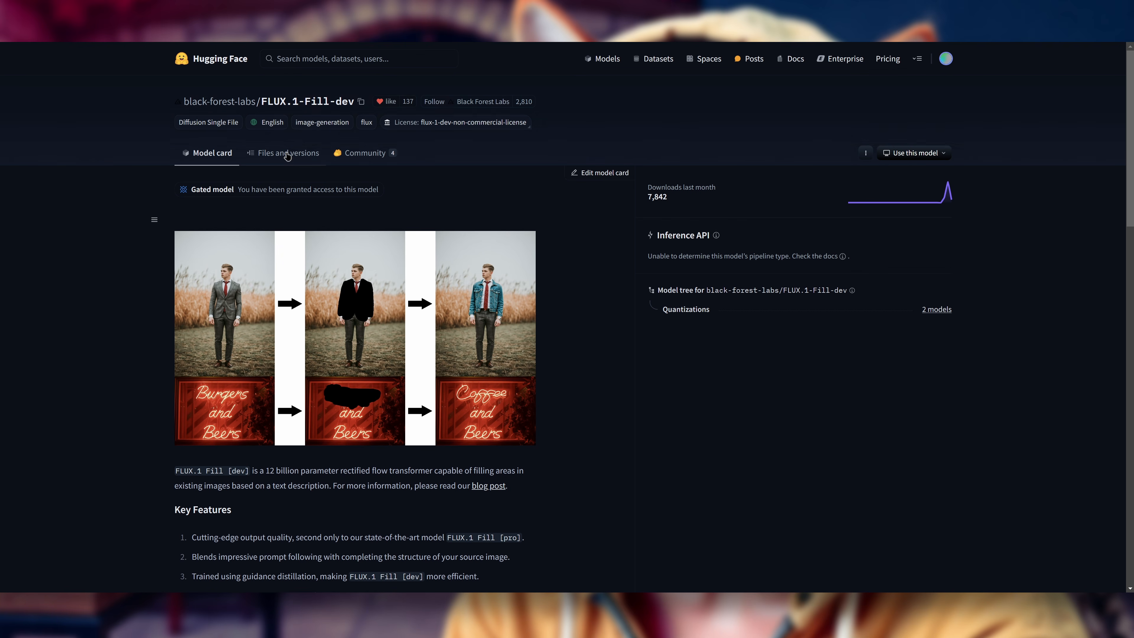
left_click(296, 163)
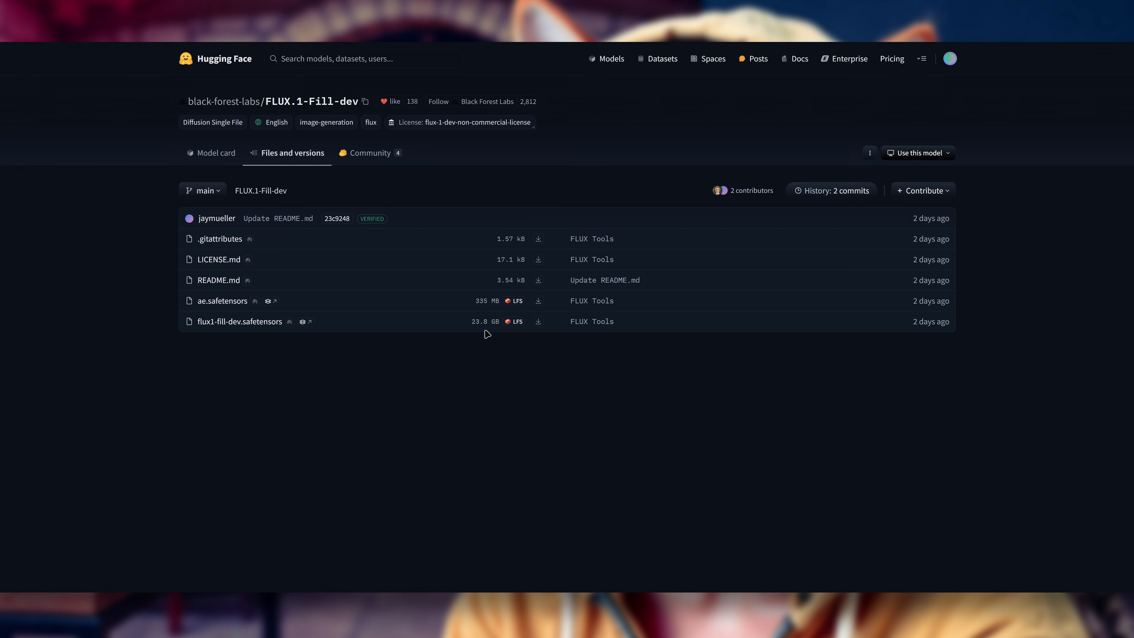
Step: Open the file list of the FLUX.1-Canny-dev model and like the model
left_click(339, 13)
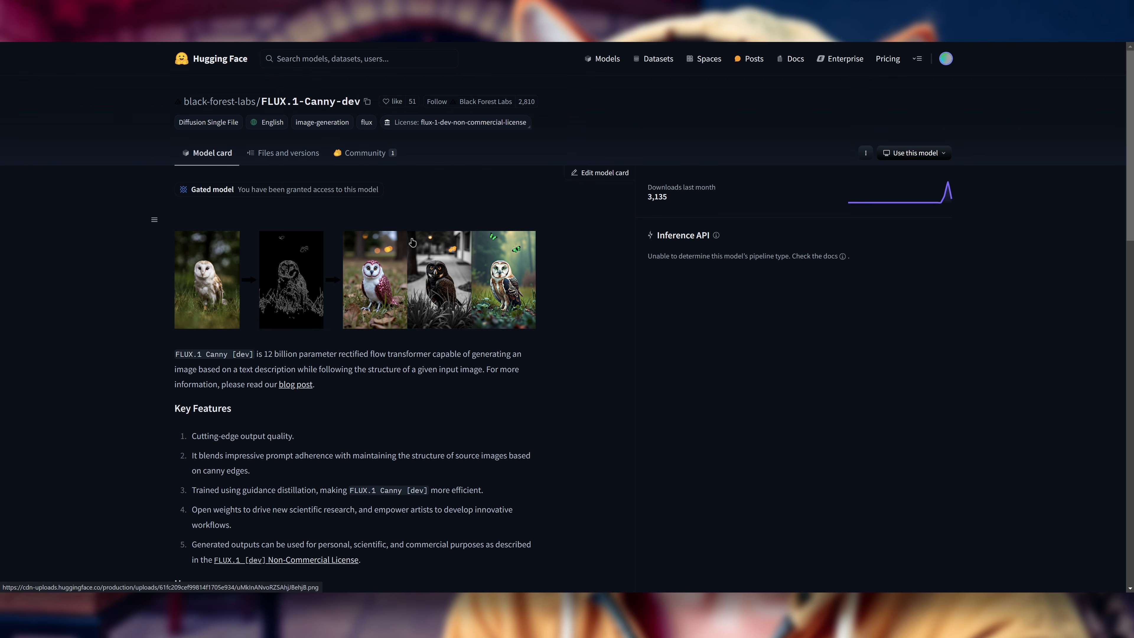
left_click(286, 154)
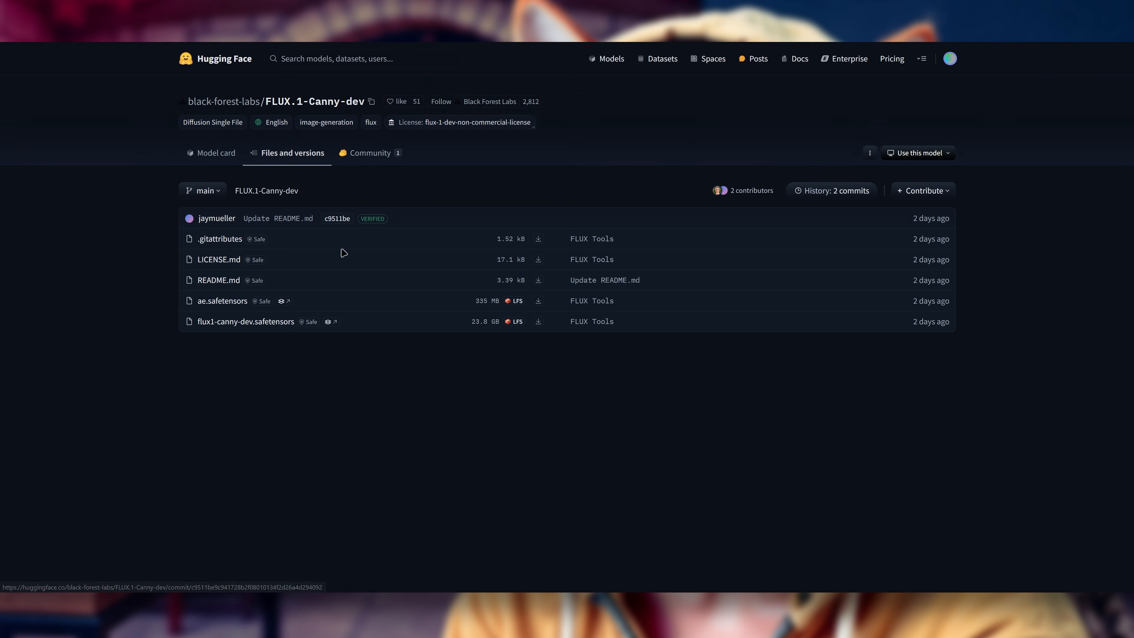
left_click(397, 102)
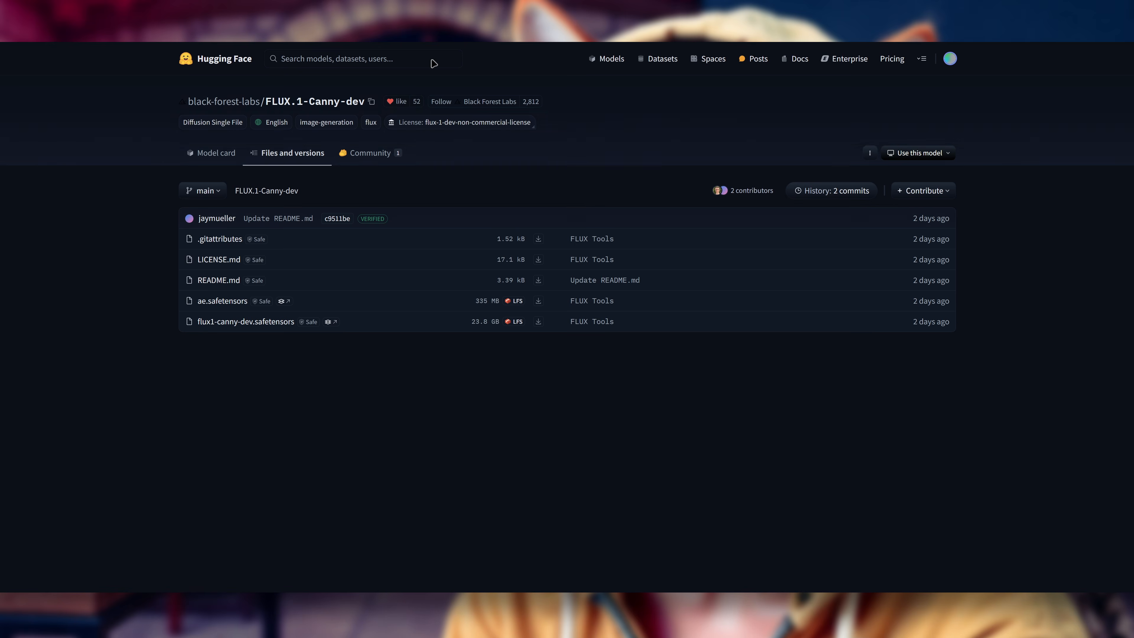
Step: Like the FLUX.1-Canny-dev-lora model and open its file list
key("ctrl+Tab")
left_click(425, 101)
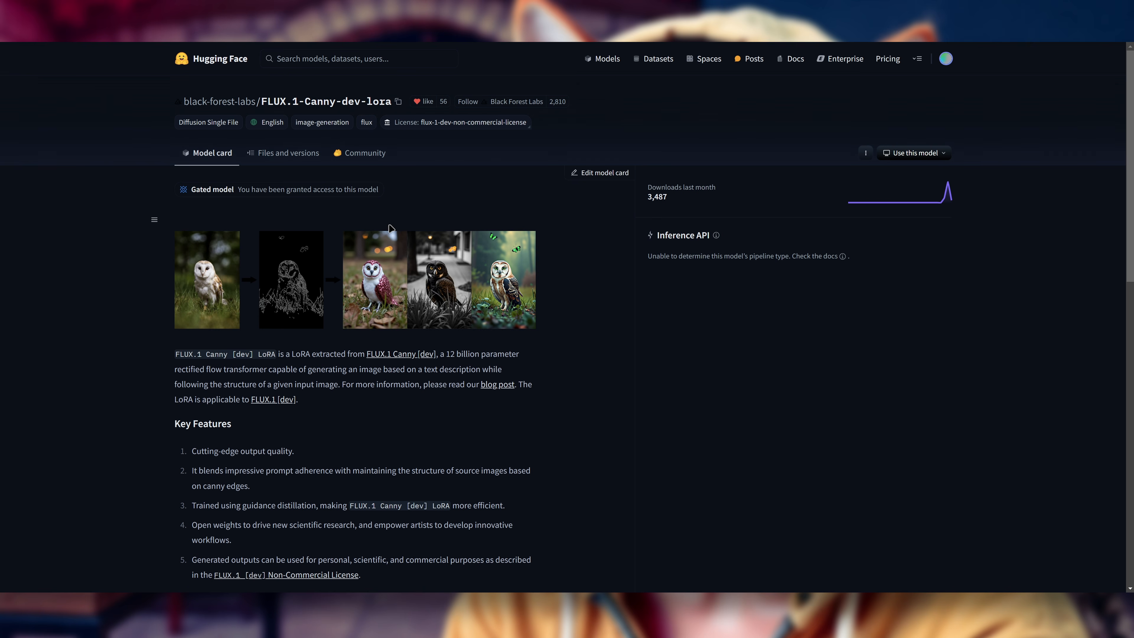
left_click(288, 153)
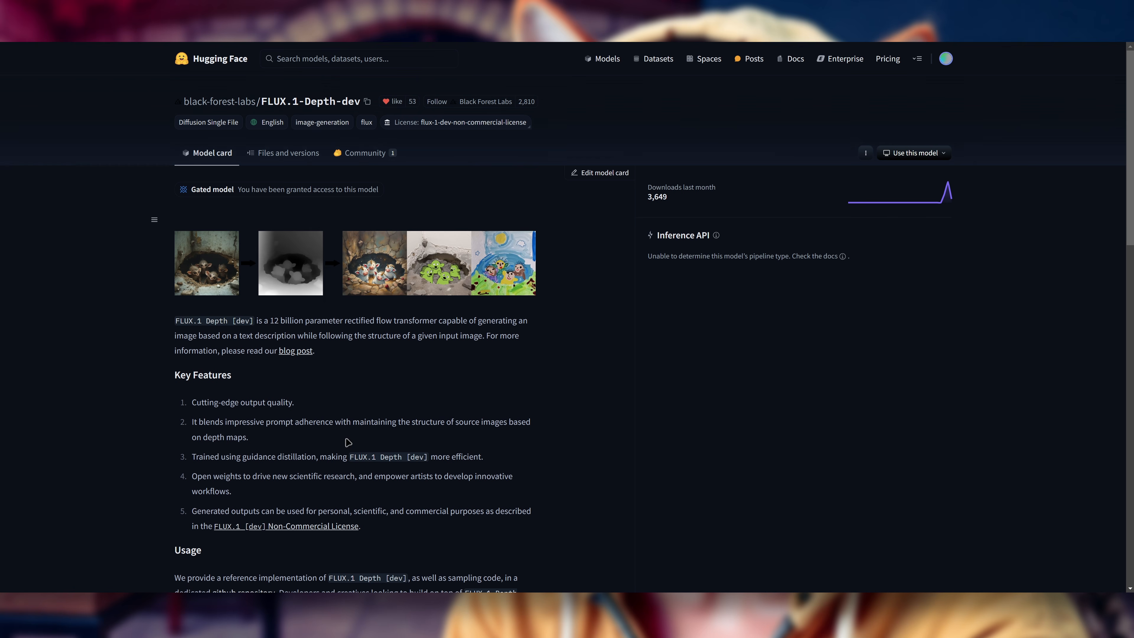
Step: Open the file lists of the FLUX.1-Depth-dev and FLUX.1-Depth-dev-lora models
scroll(389, 402, "down", 2)
scroll(431, 374, "up", 2)
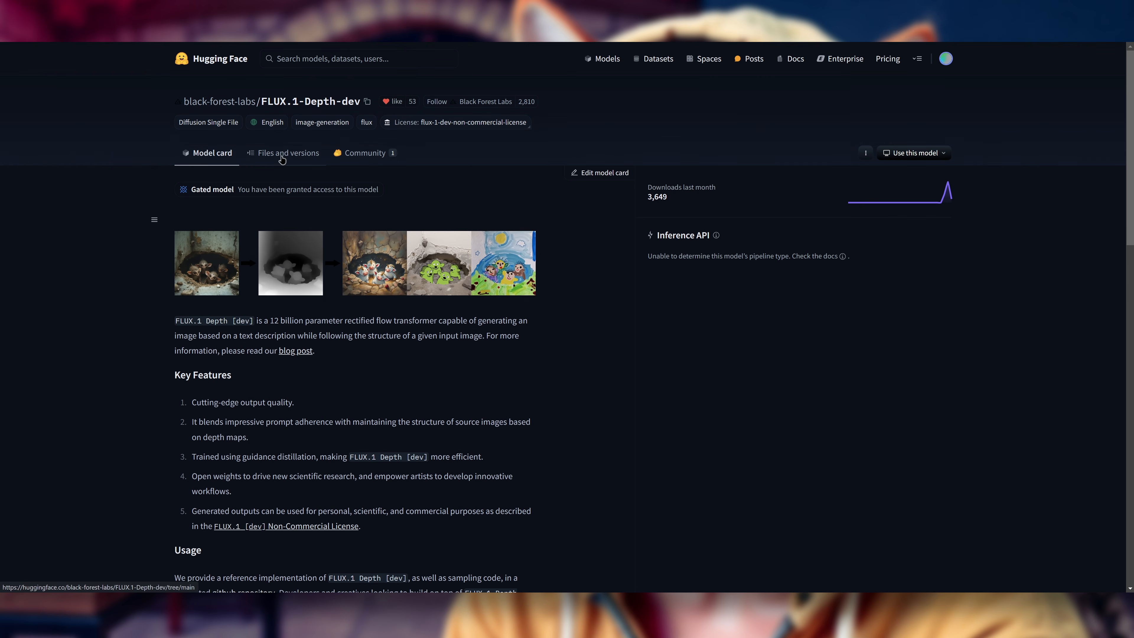
left_click(282, 154)
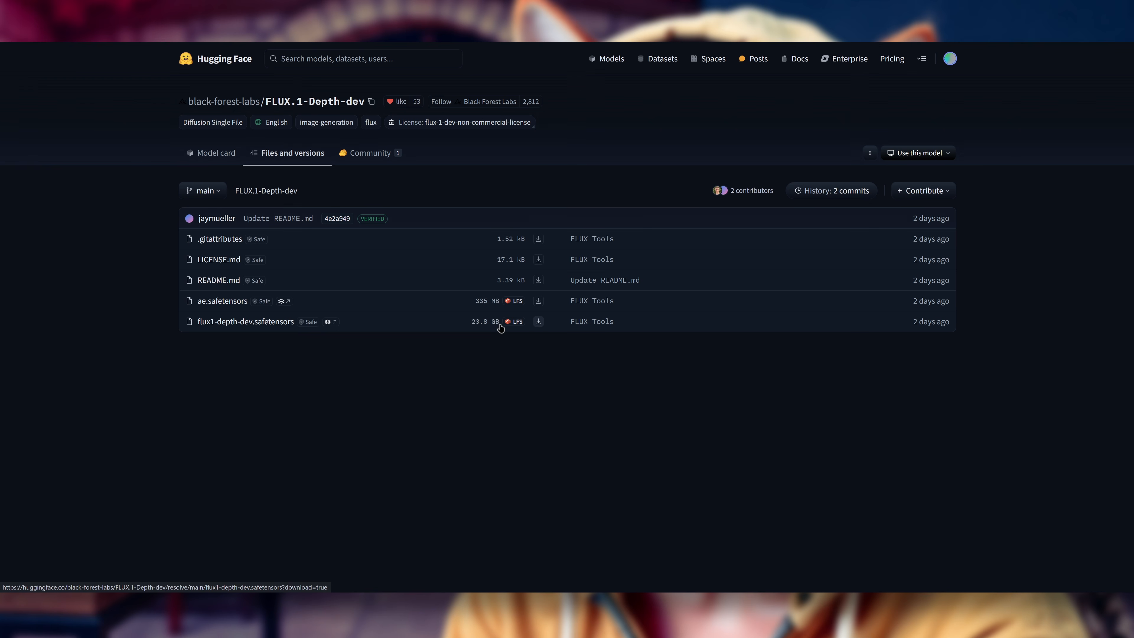
left_click(514, 8)
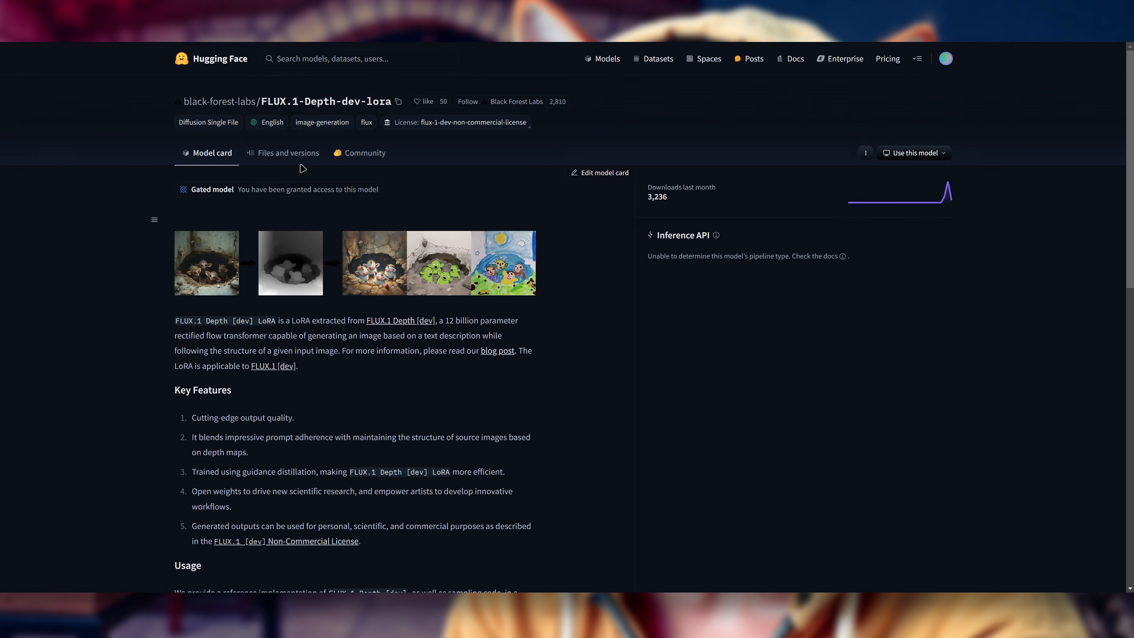
left_click(291, 154)
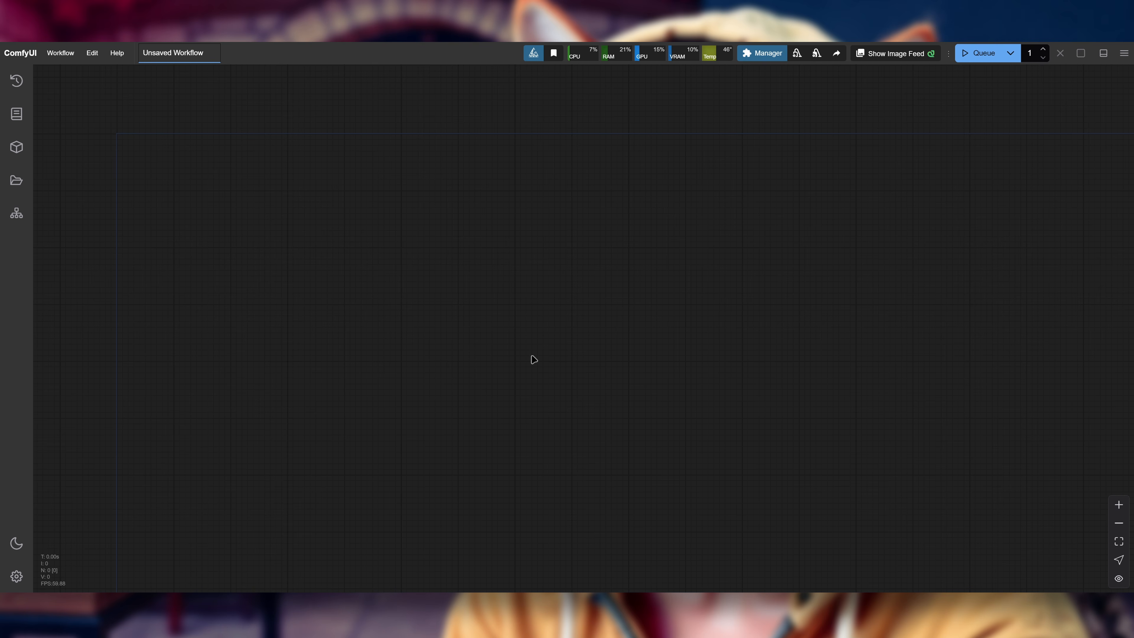
Step: In File Explorer, open the FLUX.1_Tools folder inside ComfyUI's models\diffusion_models folder and widen the size column to fit
left_click(428, 625)
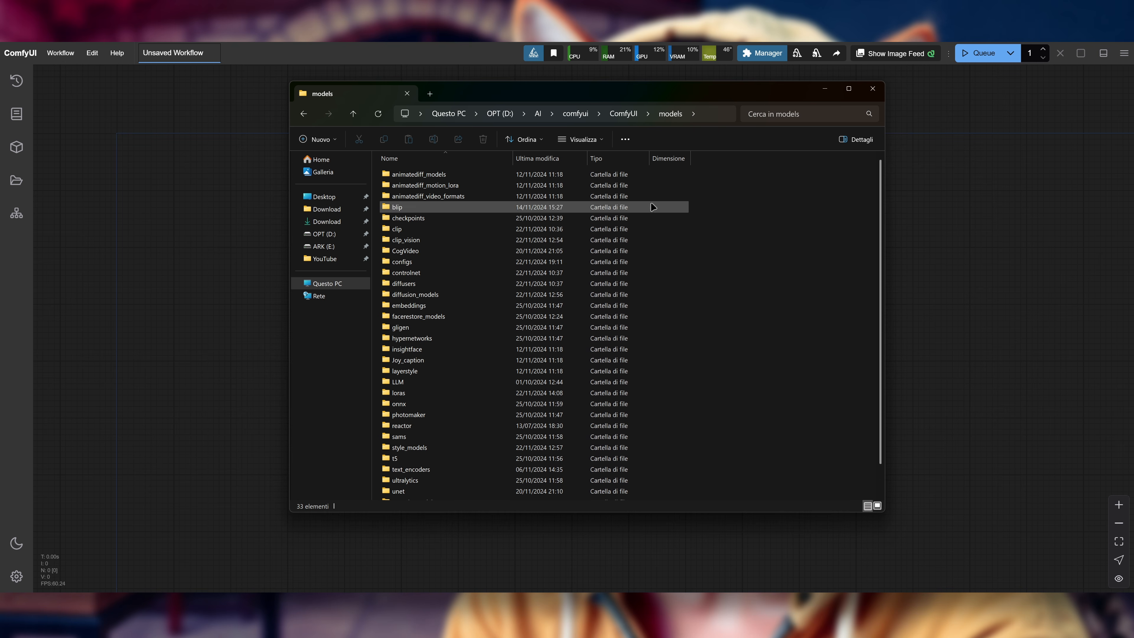
left_click(404, 294)
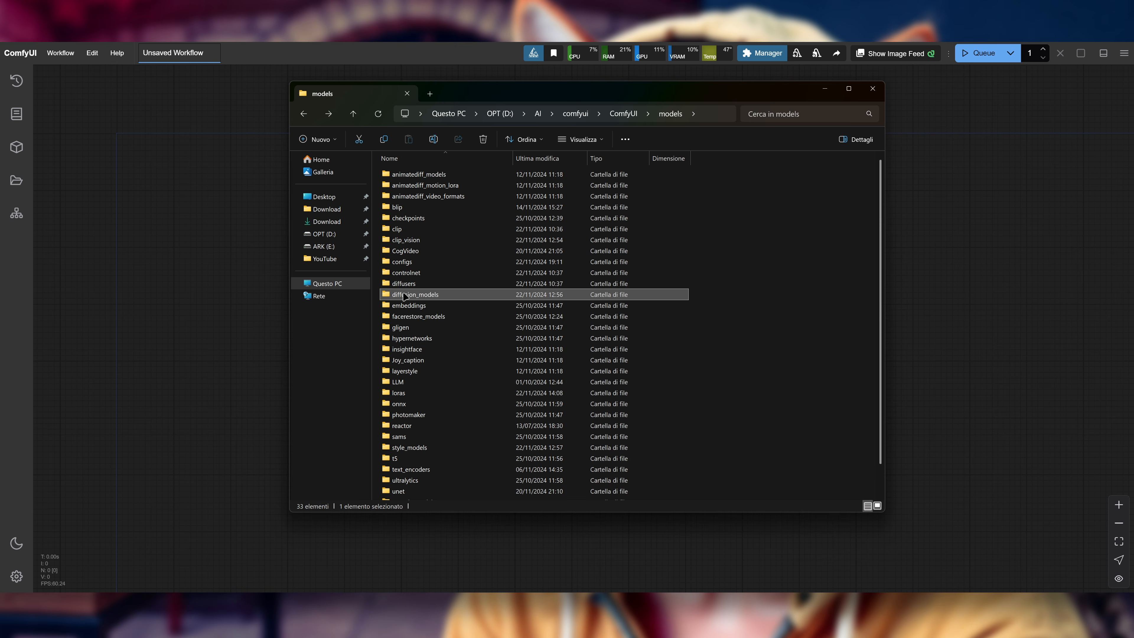
double_click(456, 297)
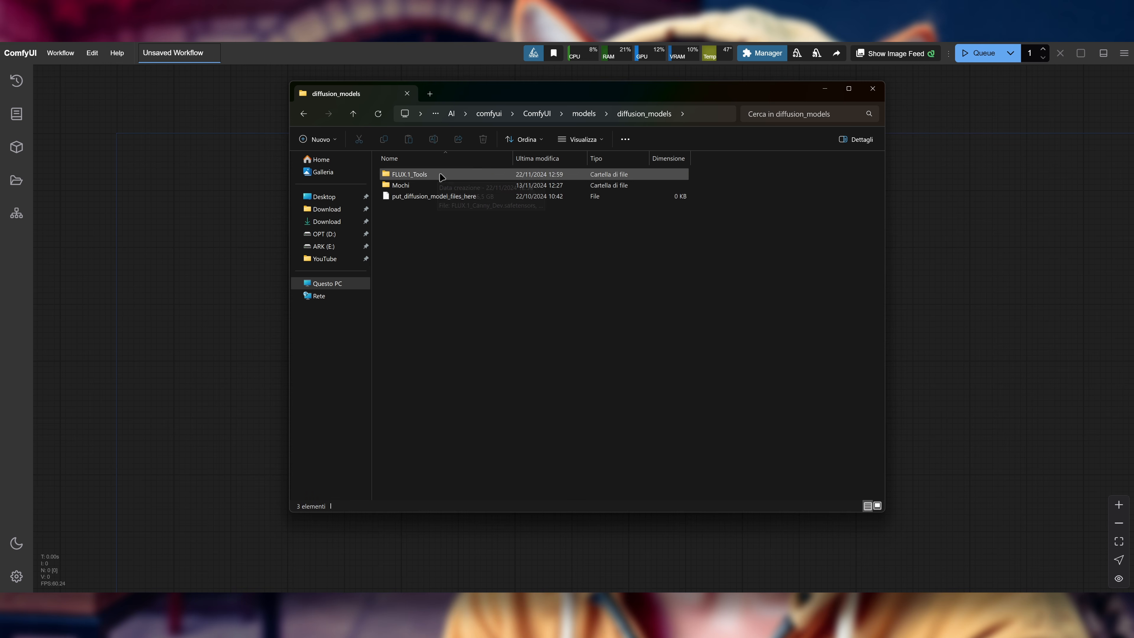
double_click(437, 177)
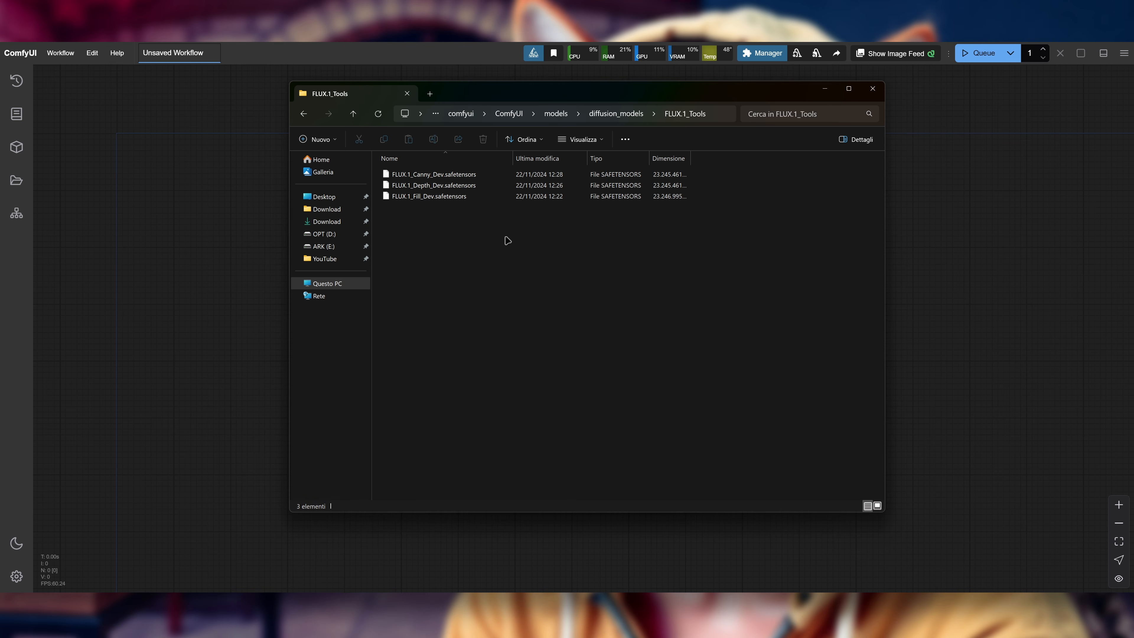
double_click(691, 159)
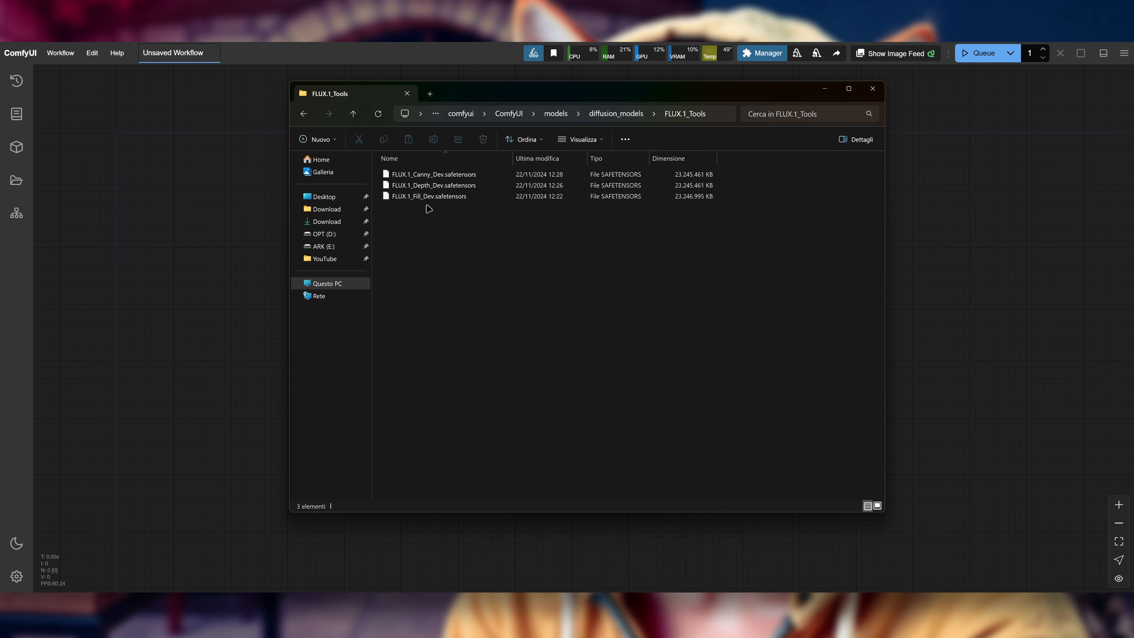
Step: Return to the models folder and open clip_vision to view its model file
key("alt+Left")
key("alt+Left")
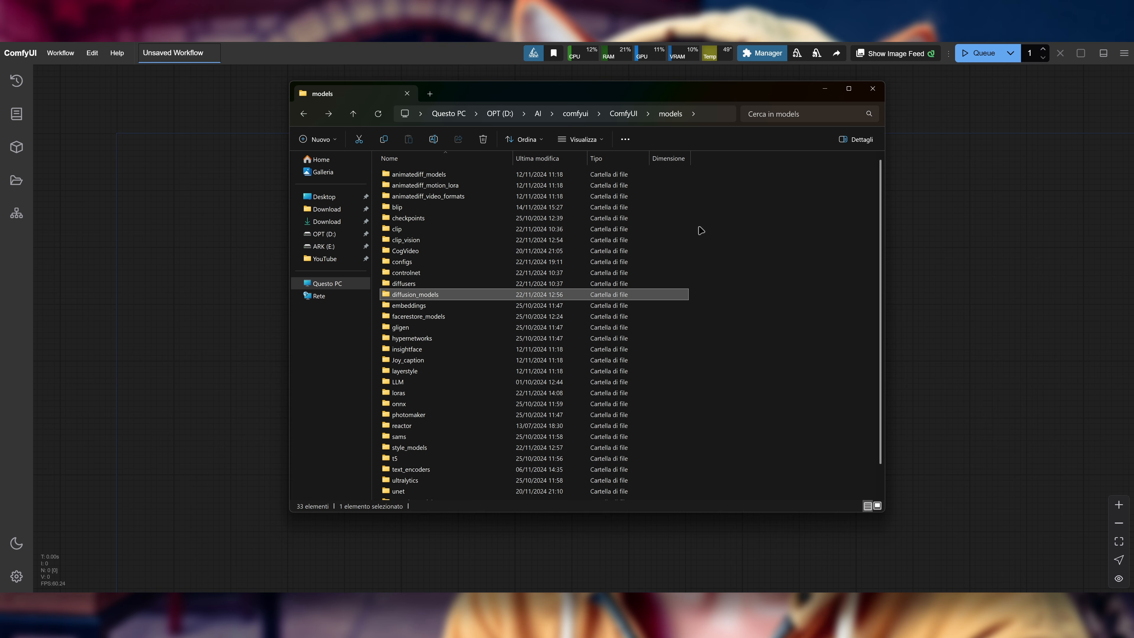
double_click(431, 242)
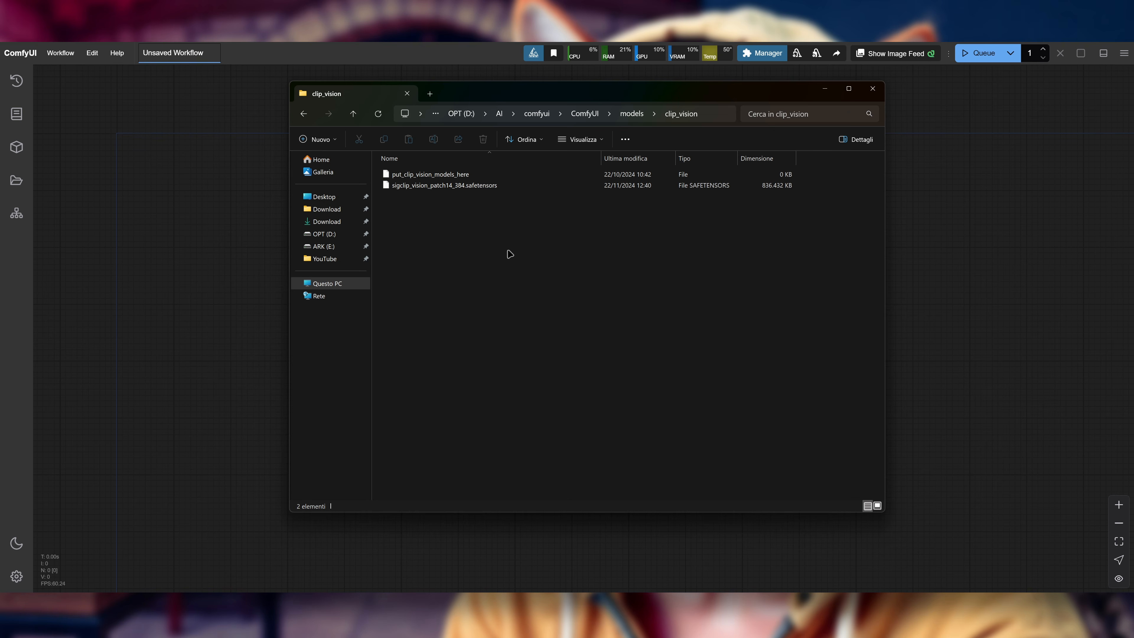
Step: Open the FLUX.1_Tools folder inside models\style_models to view the Redux model file
key("alt+Left")
scroll(473, 295, "down", 1)
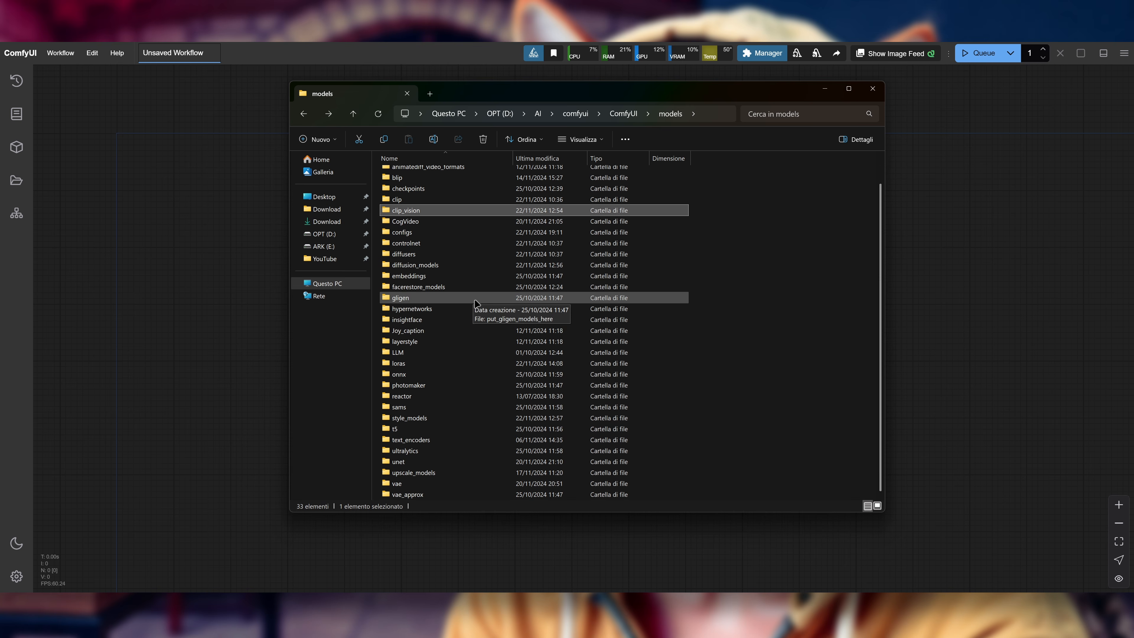
double_click(438, 422)
double_click(446, 175)
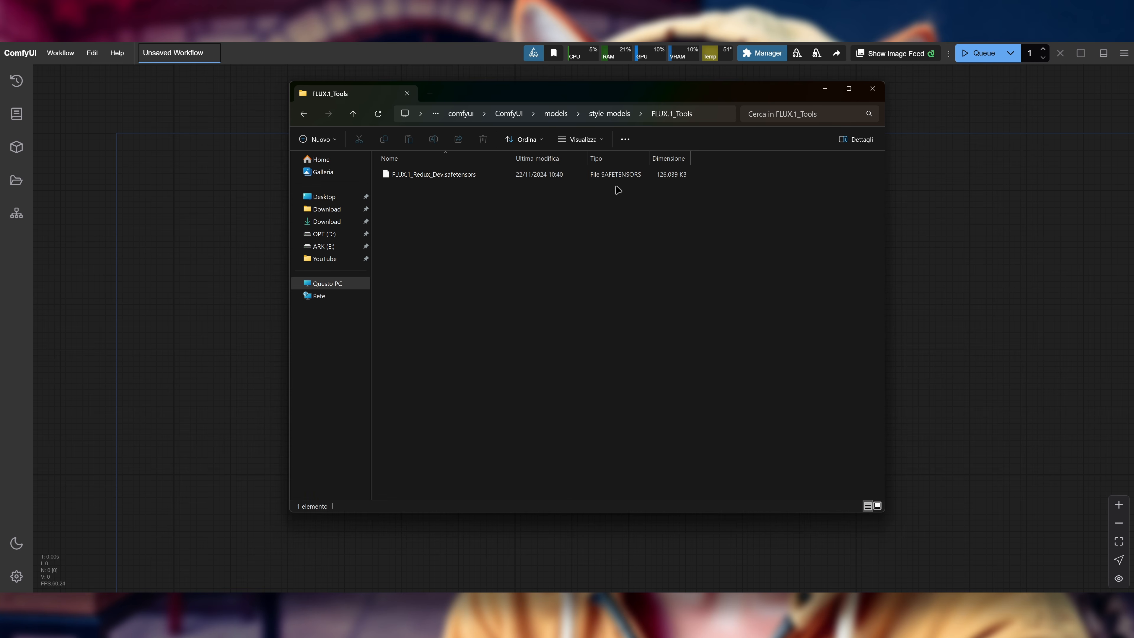
Step: Open the FLUX.1_Tools folder inside models\loras and examine the Canny and Depth LoRA files
key("alt+Left")
key("alt+Left")
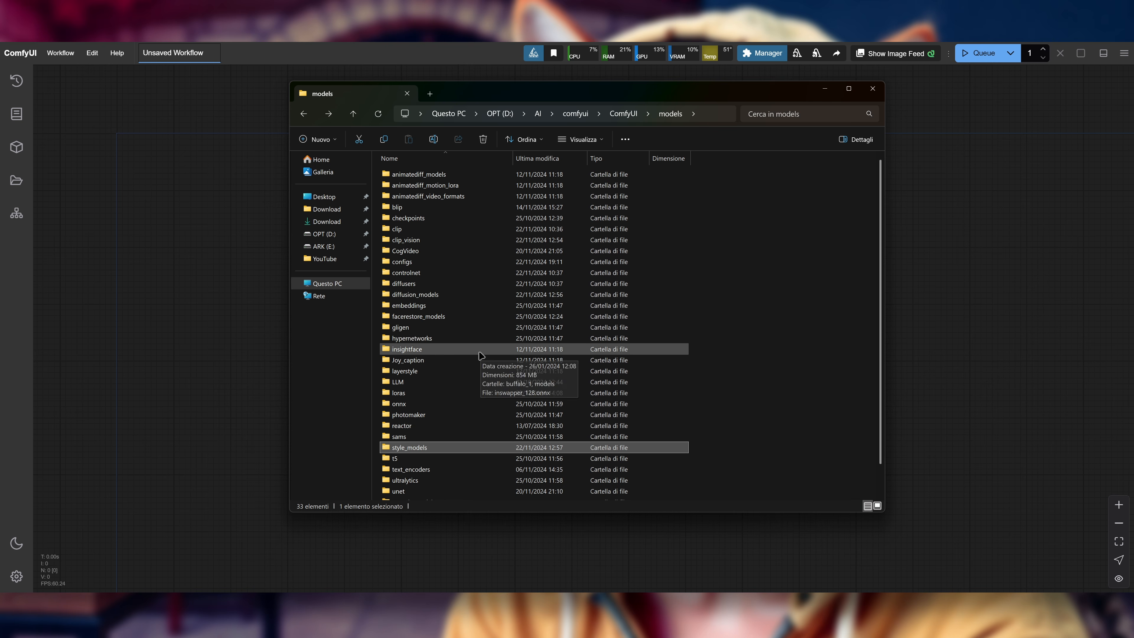
double_click(430, 395)
left_click(458, 186)
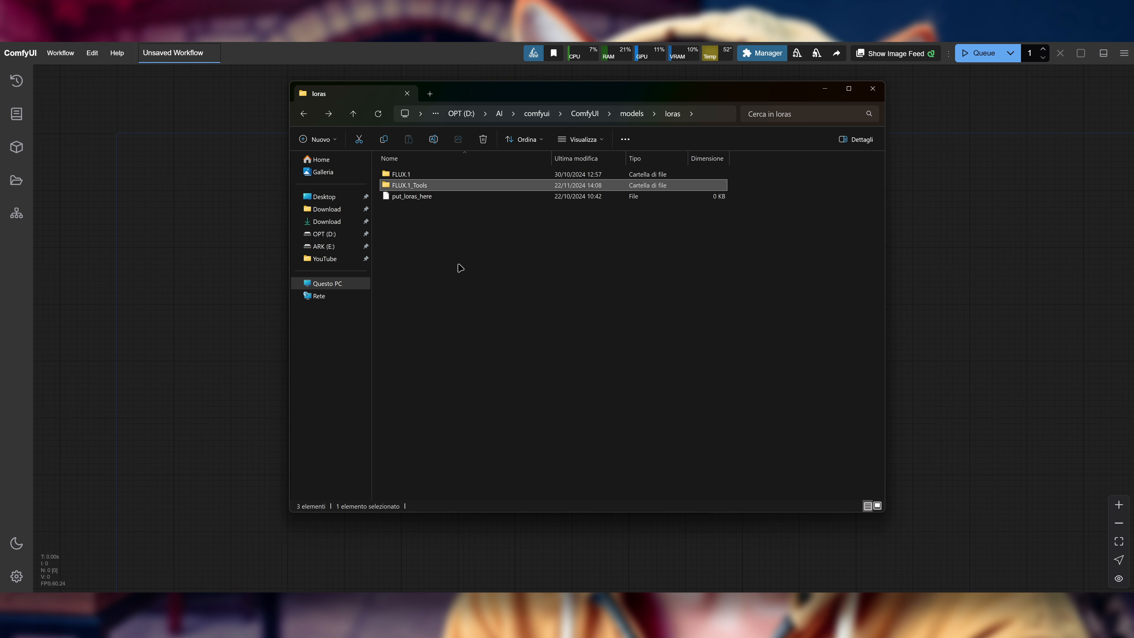
double_click(442, 185)
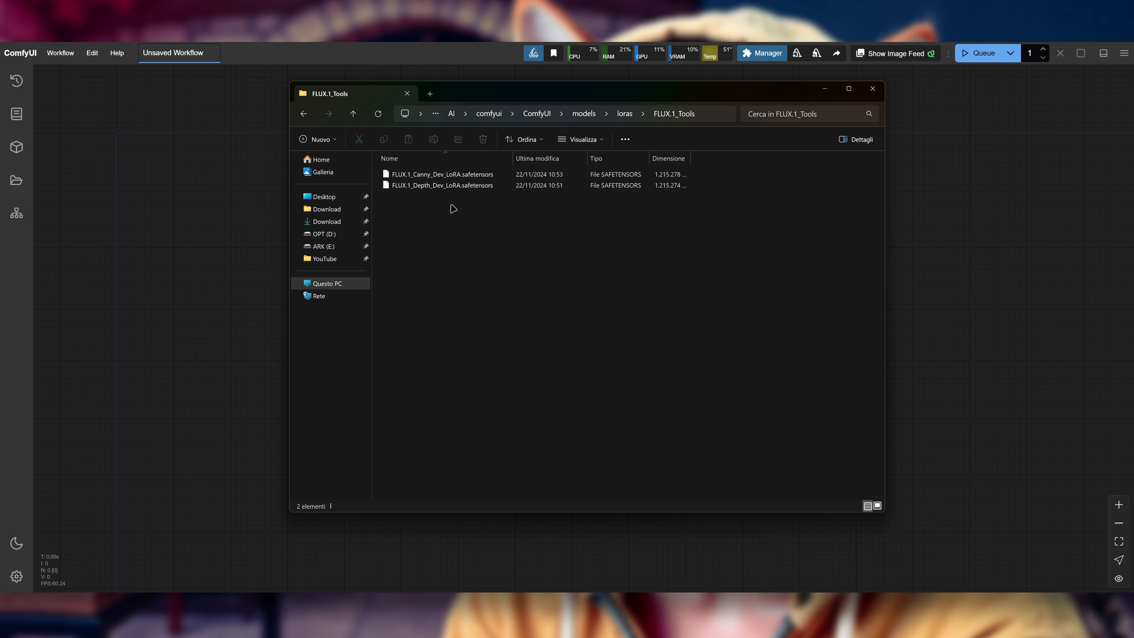
left_click_drag(446, 222, 448, 167)
left_click(571, 210)
Step: Check the properties of the FLUX.1_Tools folder inside models\diffusion_models and dismiss the dialog
key("alt+Left")
key("alt+Left")
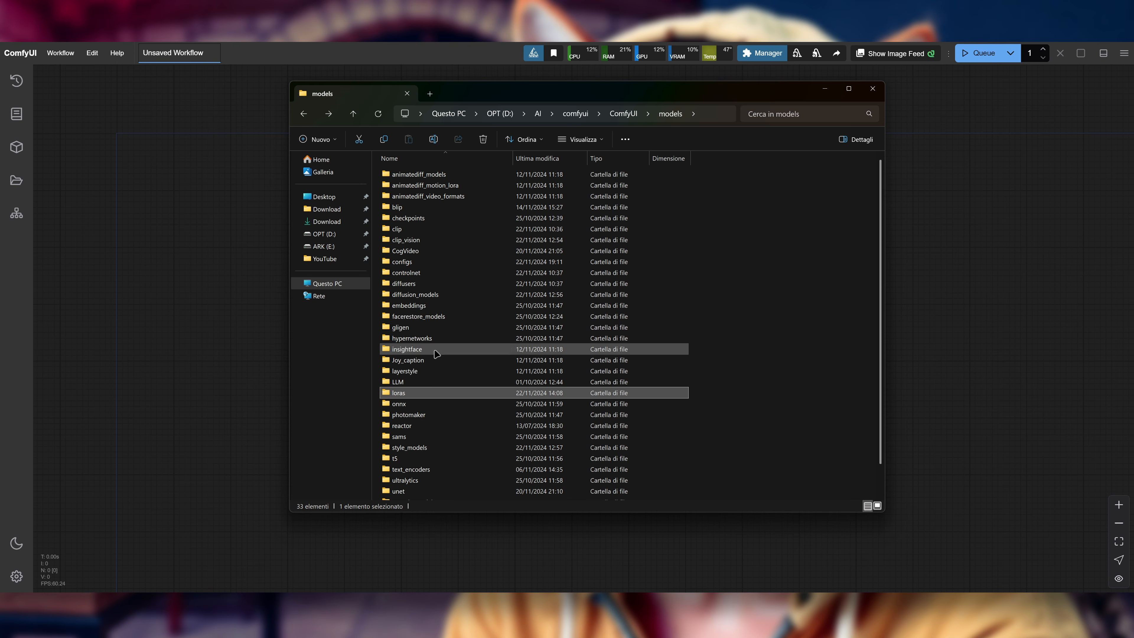
double_click(442, 295)
right_click(423, 175)
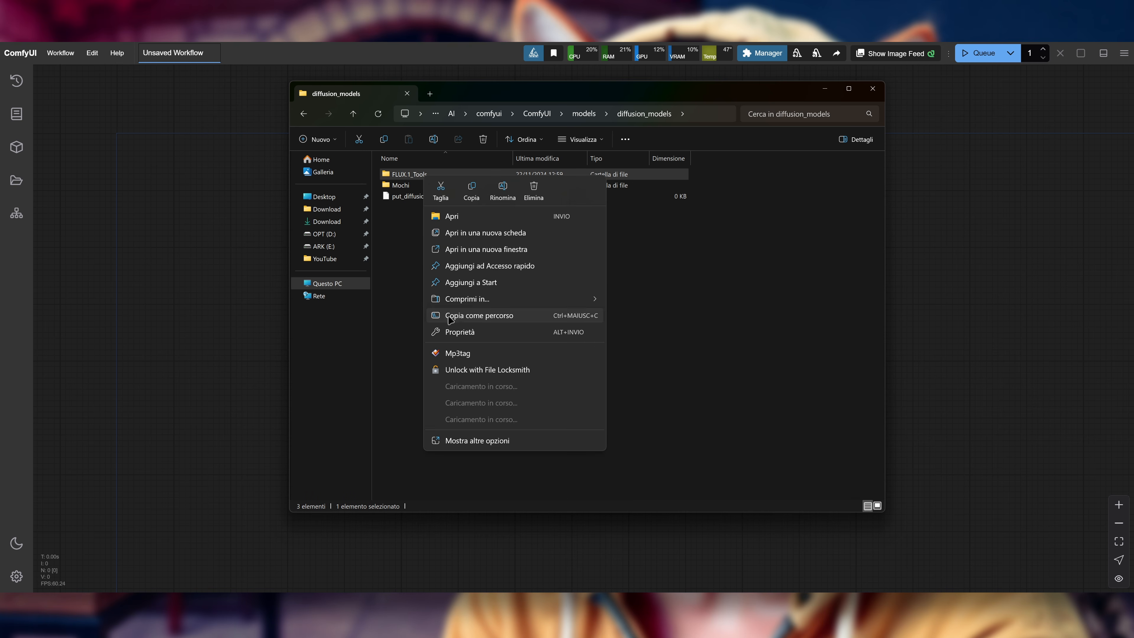
left_click(472, 333)
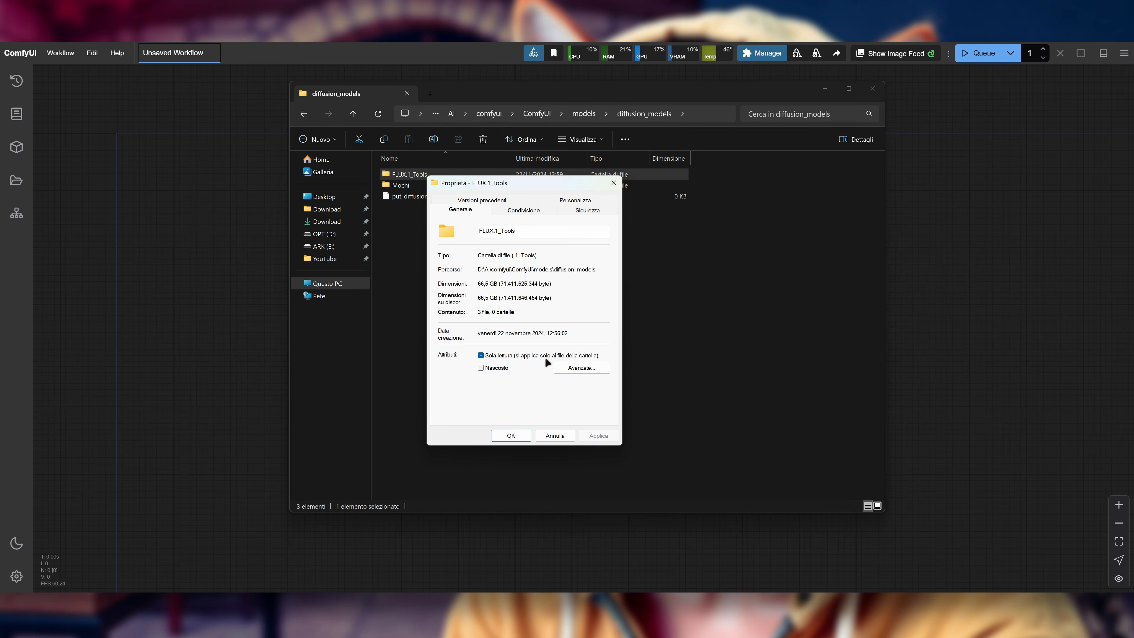
left_click(569, 435)
left_click(541, 332)
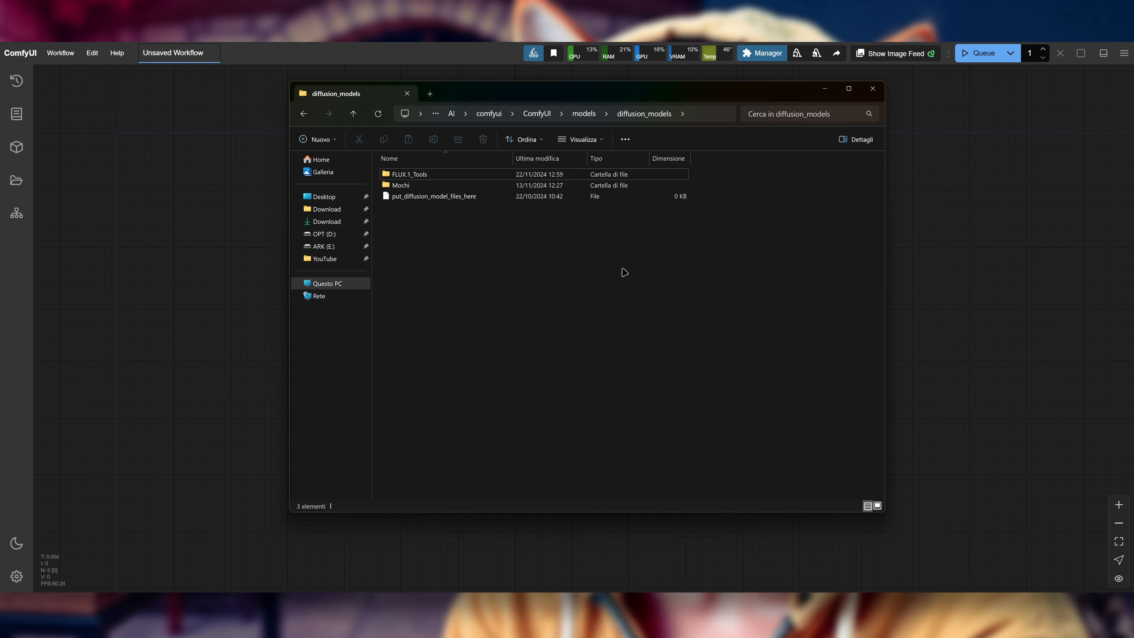
Step: Go back to the models folder and close the File Explorer window
key("alt+Left")
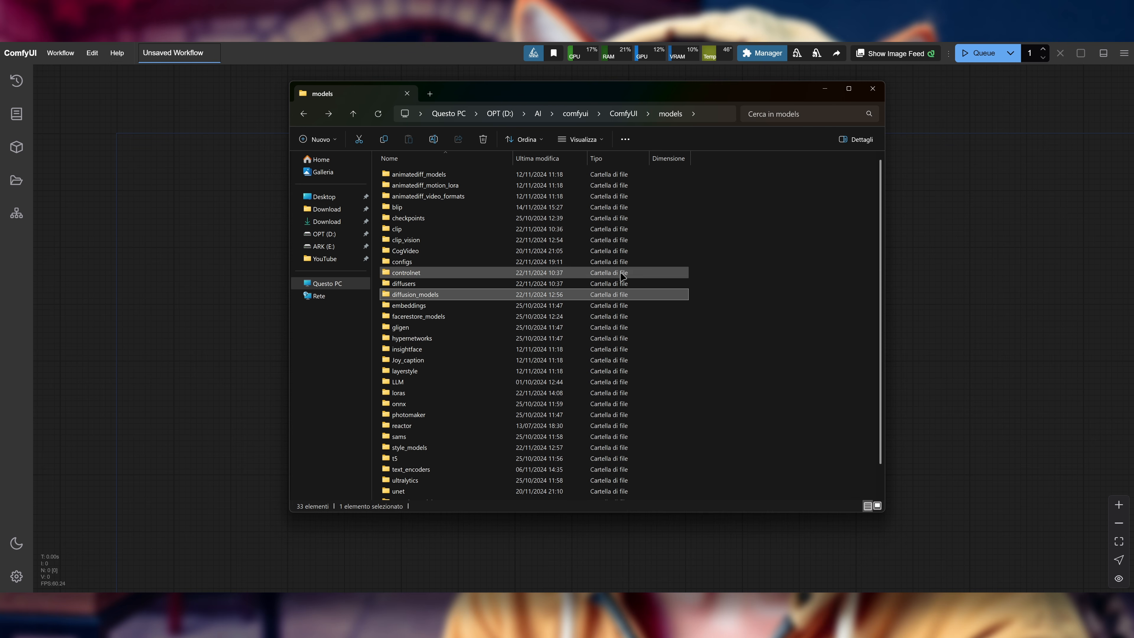
left_click(839, 313)
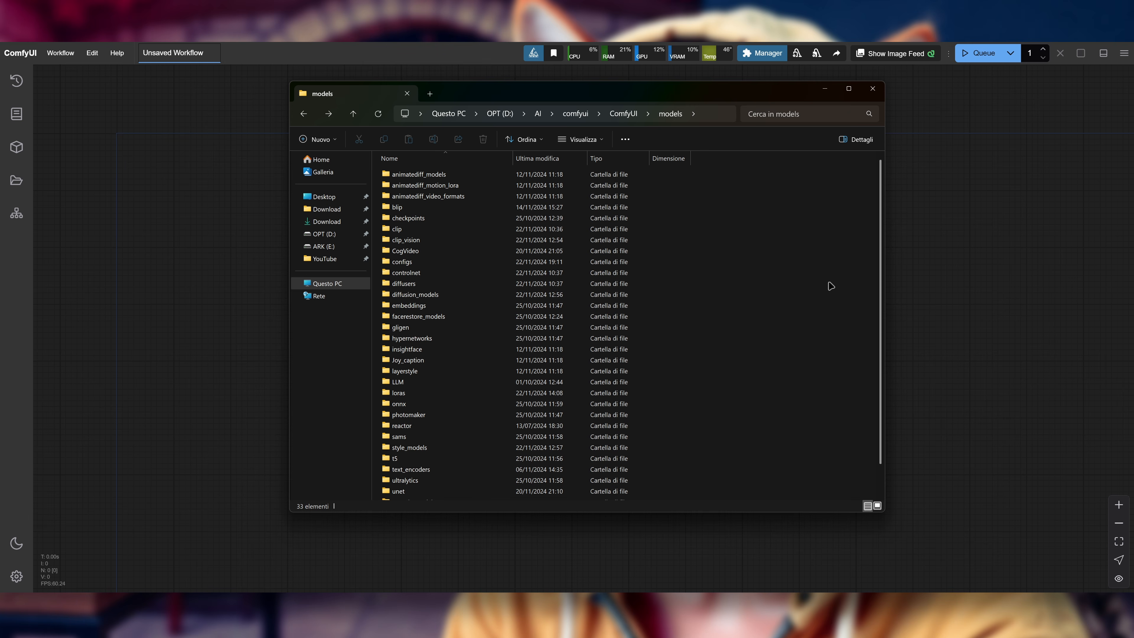
left_click(872, 89)
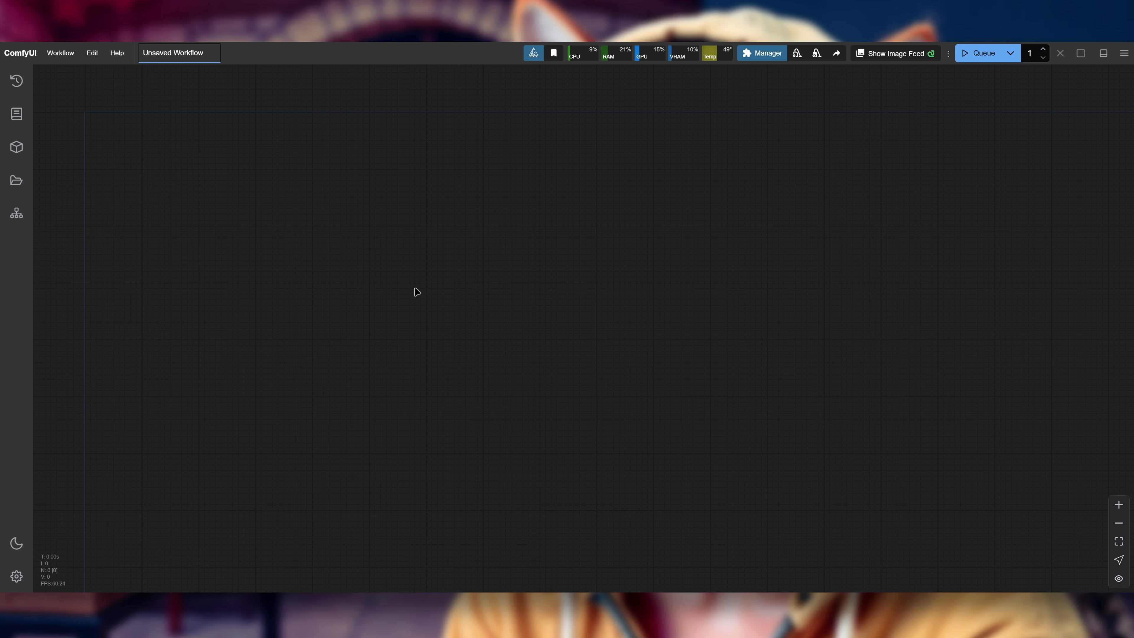
Step: In the ComfyUI settings, set Use new menu to Disabled and close the settings
left_click(17, 576)
scroll(659, 315, "down", 10)
scroll(666, 308, "down", 3)
left_click(775, 368)
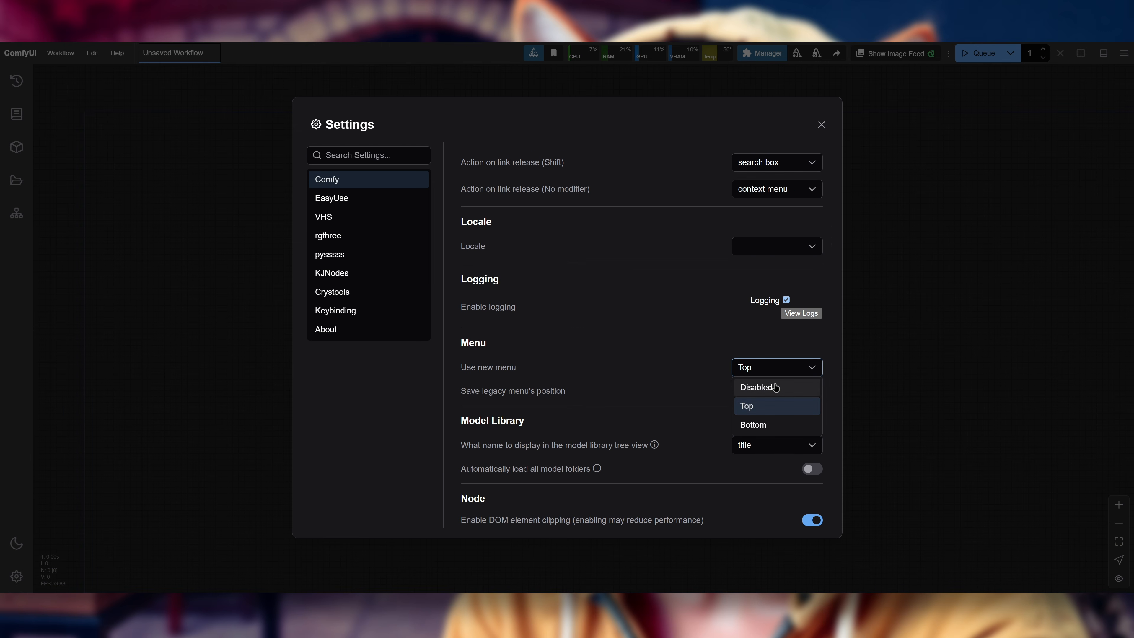
left_click(776, 387)
left_click(821, 125)
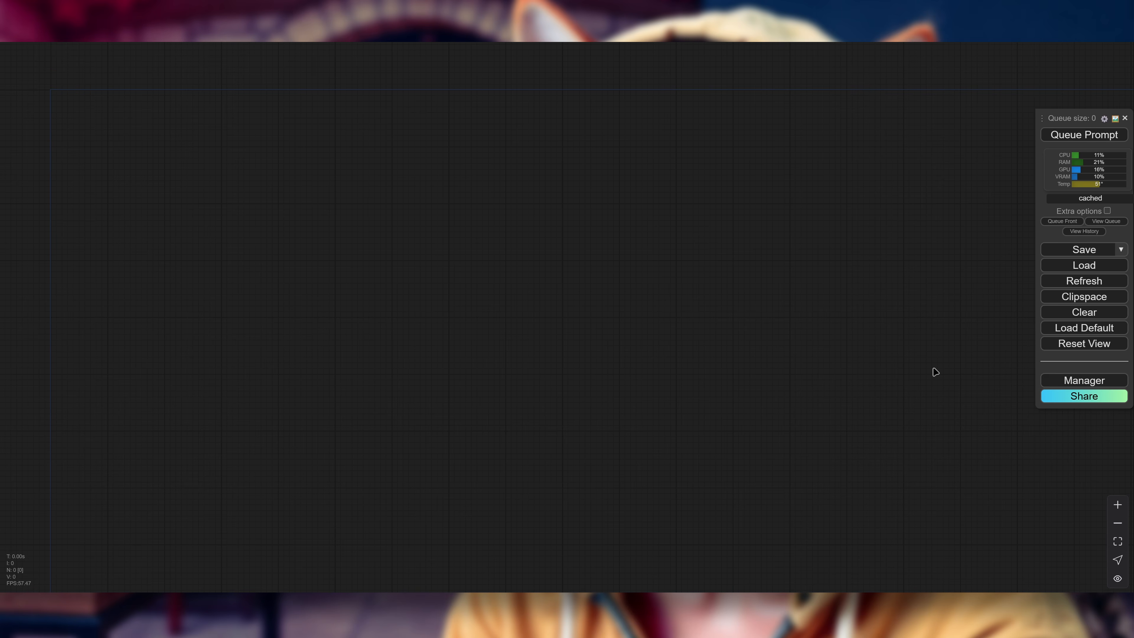
Step: View the options in the ComfyUI Manager menu and close it
left_click(1063, 380)
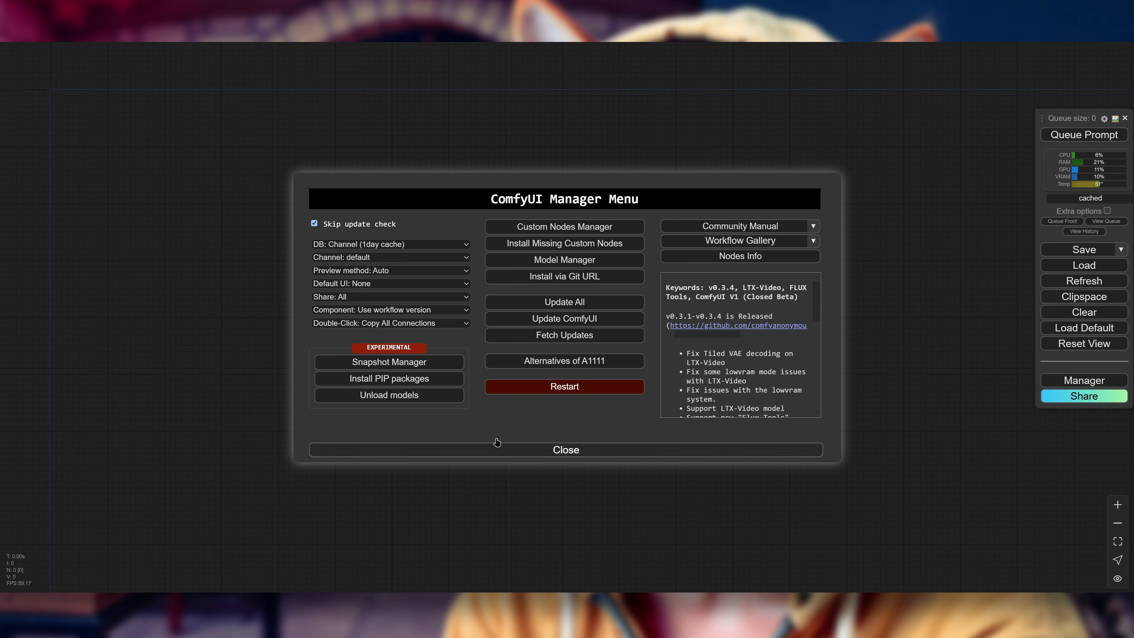
left_click(530, 450)
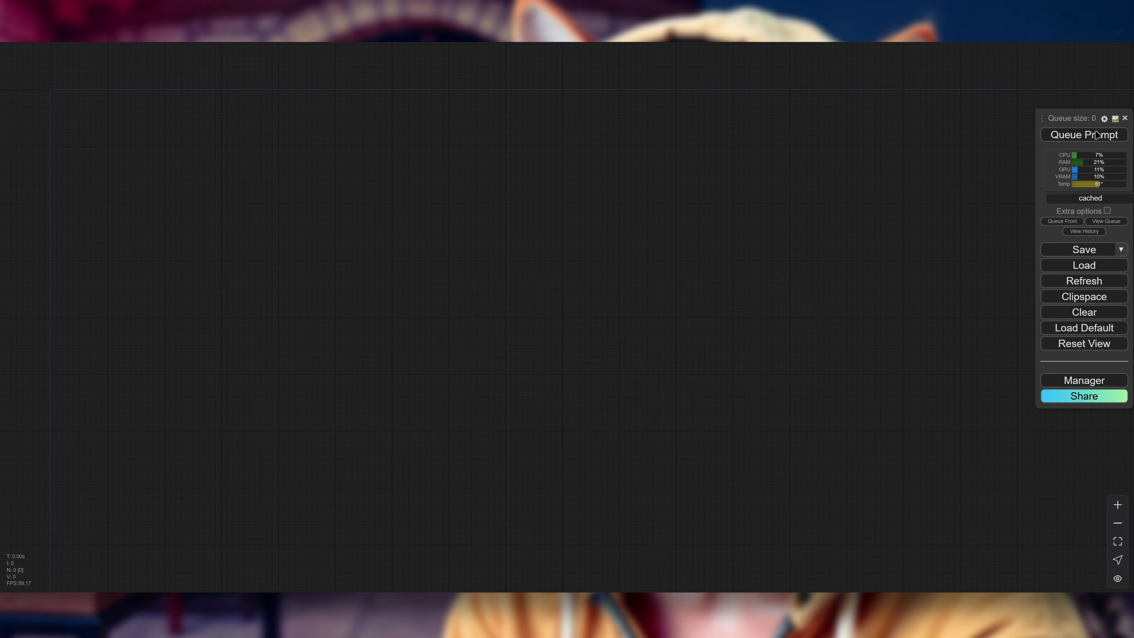
Step: In the ComfyUI settings, re-enable the new menu docked along the top of the interface and close the settings
left_click(1104, 121)
scroll(643, 319, "down", 10)
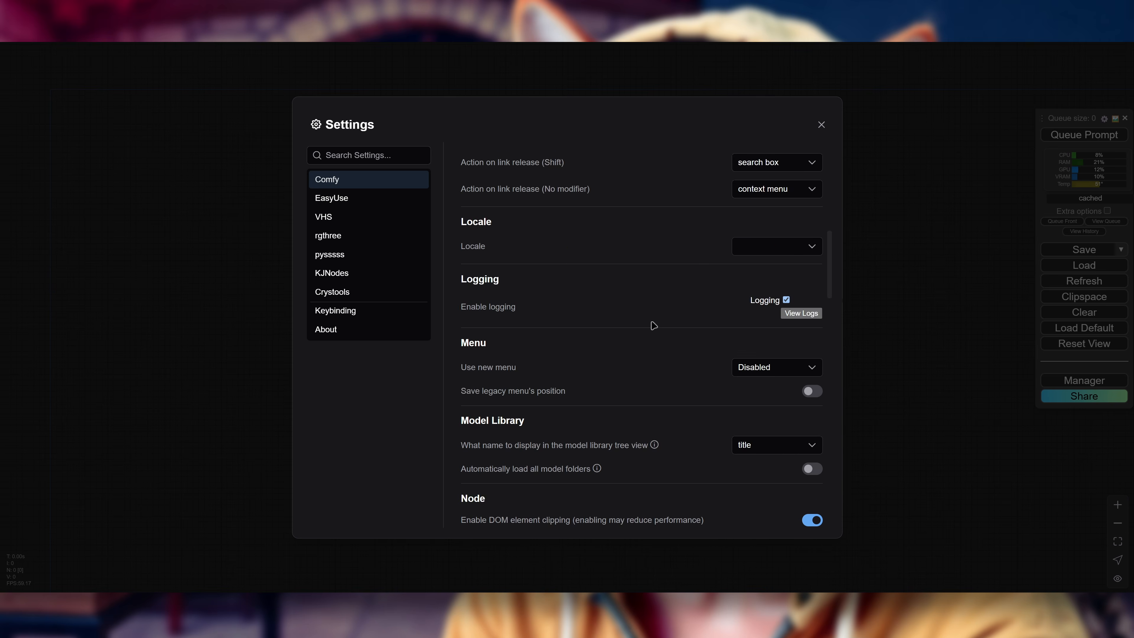
scroll(653, 326, "down", 3)
left_click(763, 267)
left_click(744, 298)
left_click(822, 125)
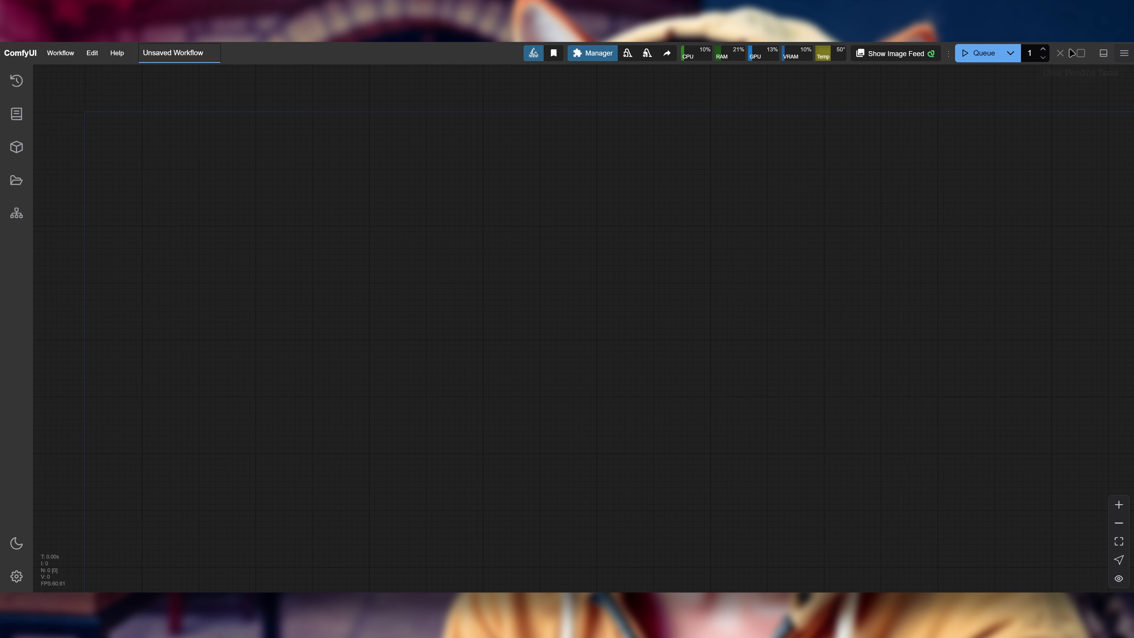
left_click_drag(948, 53, 1020, 50)
Step: Read the release notes in the ComfyUI Manager for Flux Tools support and close the Manager
left_click(594, 55)
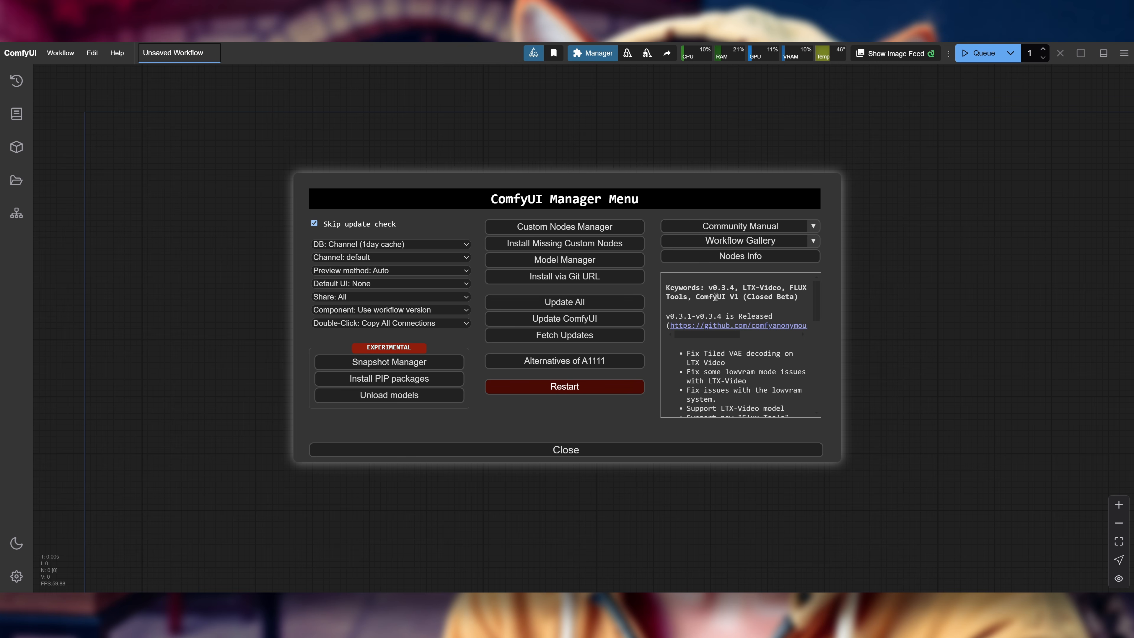
scroll(726, 344, "down", 1)
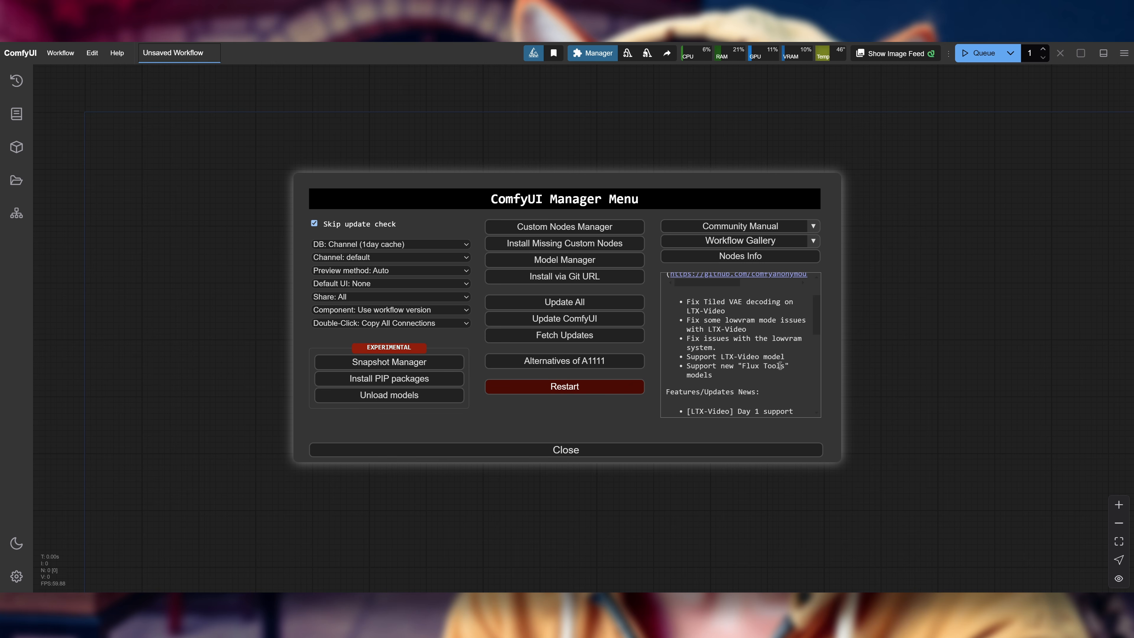
scroll(779, 365, "up", 1)
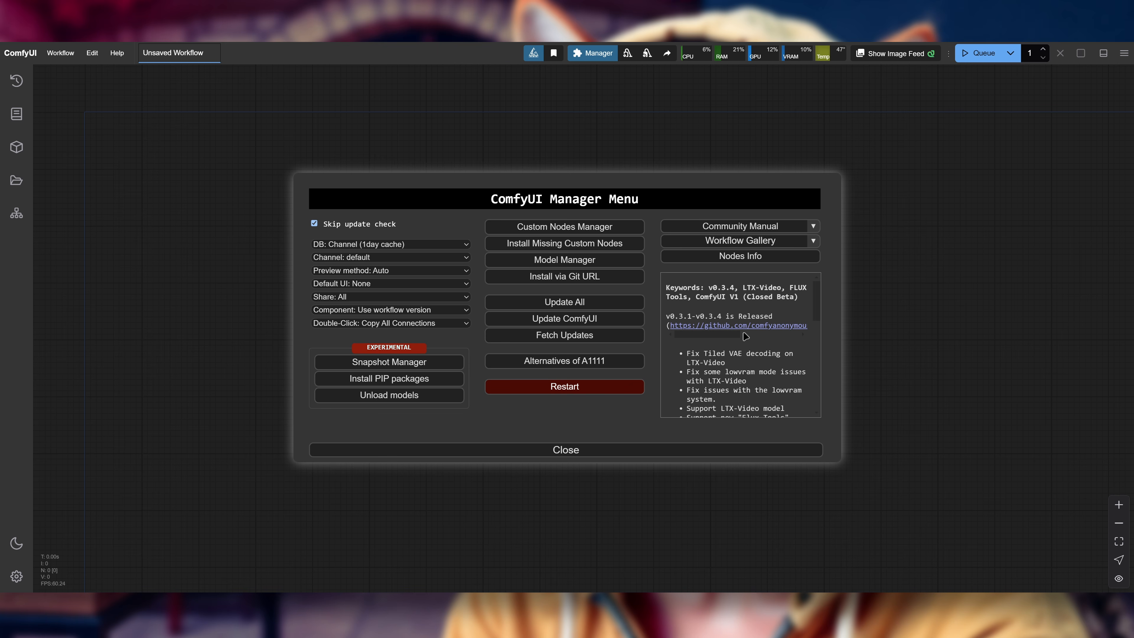
left_click(550, 452)
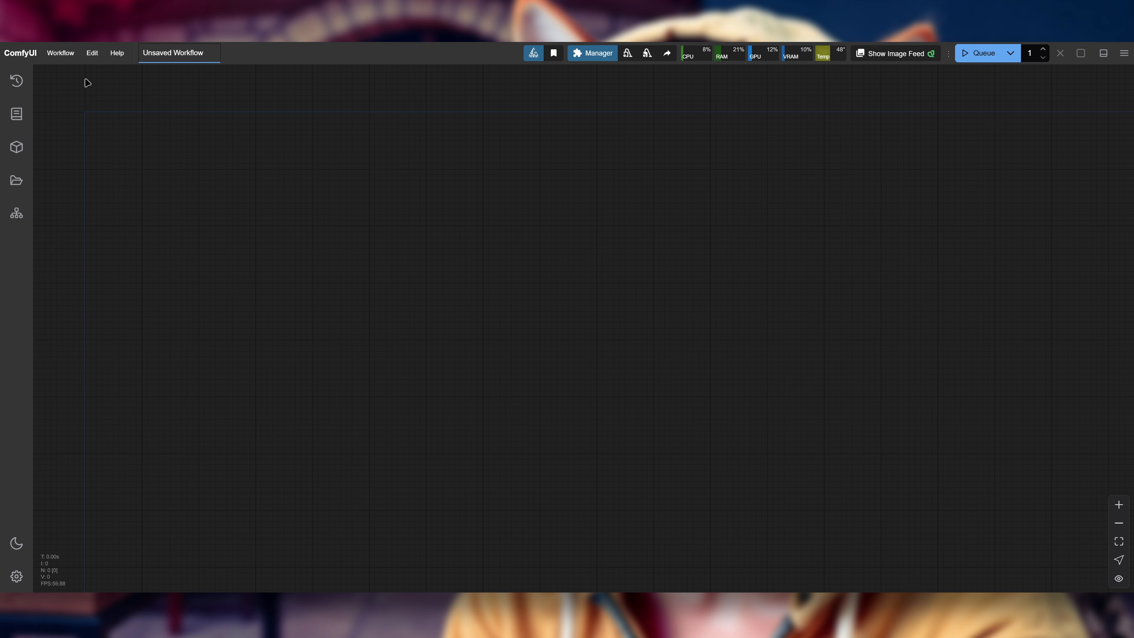
Step: Open the workflow file d4N87_FLUX.1_Tools_Inpainting_v0.2.json and bring its node groups into view
left_click(65, 58)
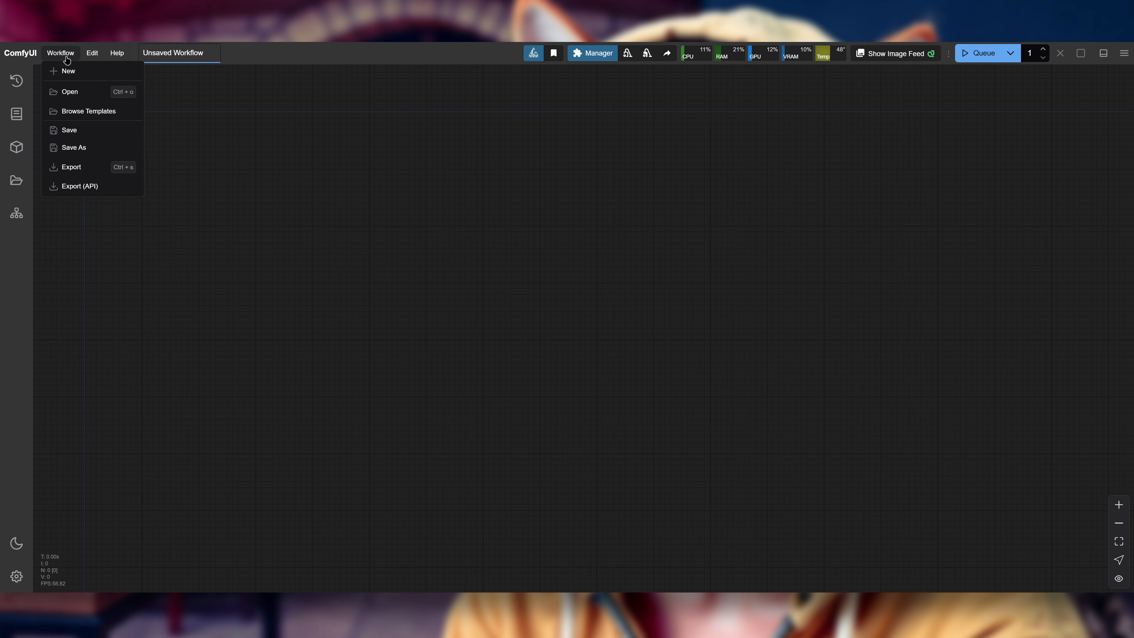
left_click(89, 97)
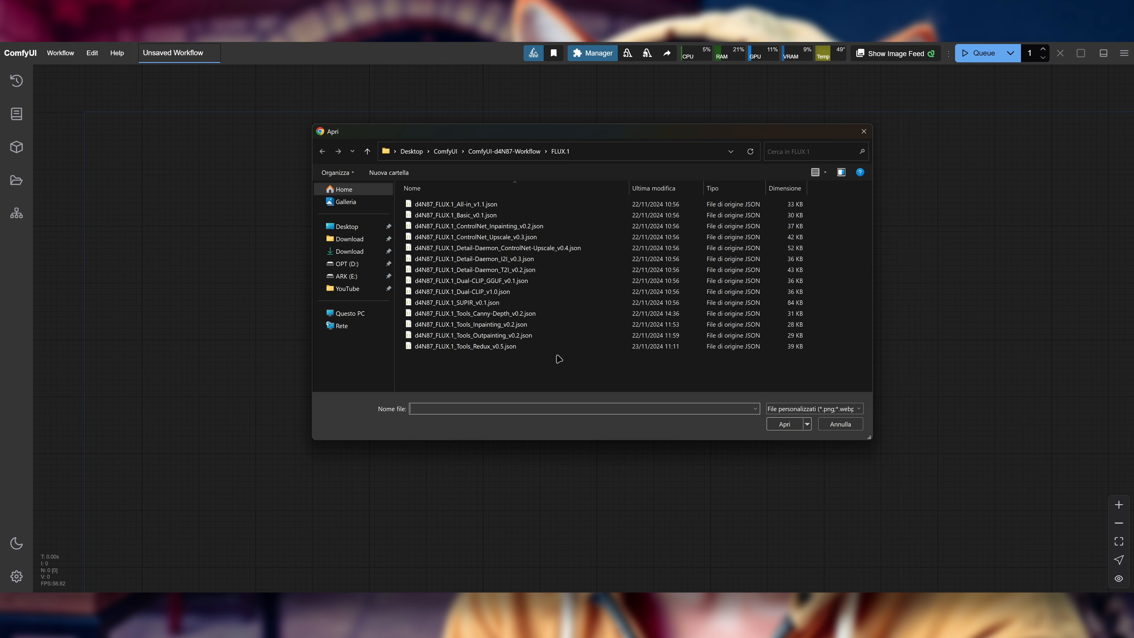
double_click(545, 325)
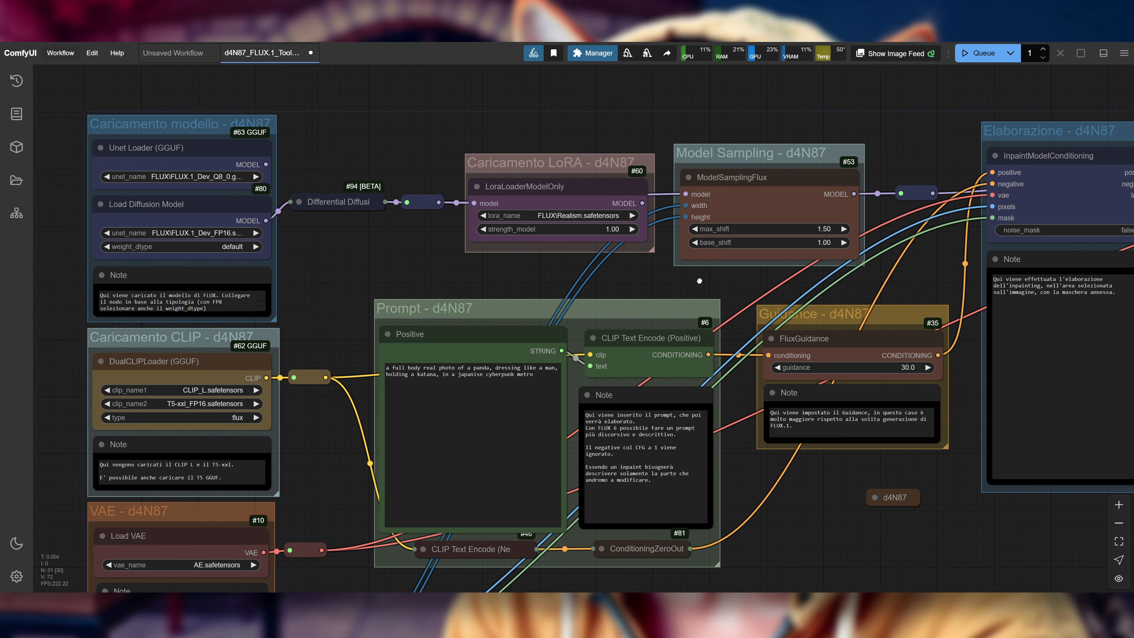
scroll(647, 248, "down", 3)
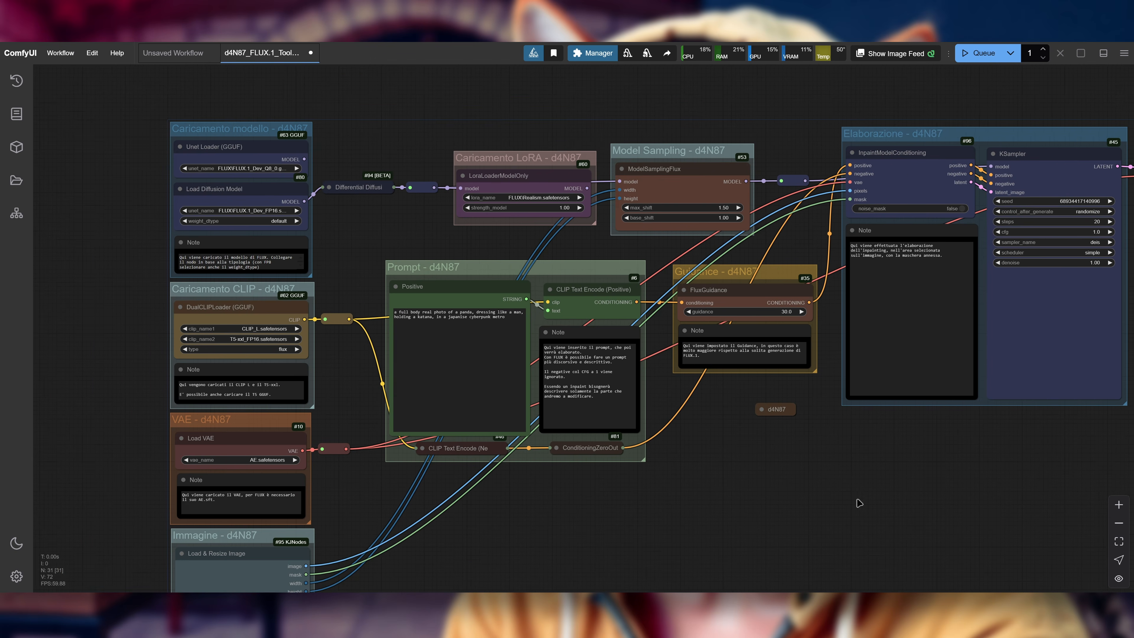
left_click_drag(859, 504, 775, 487)
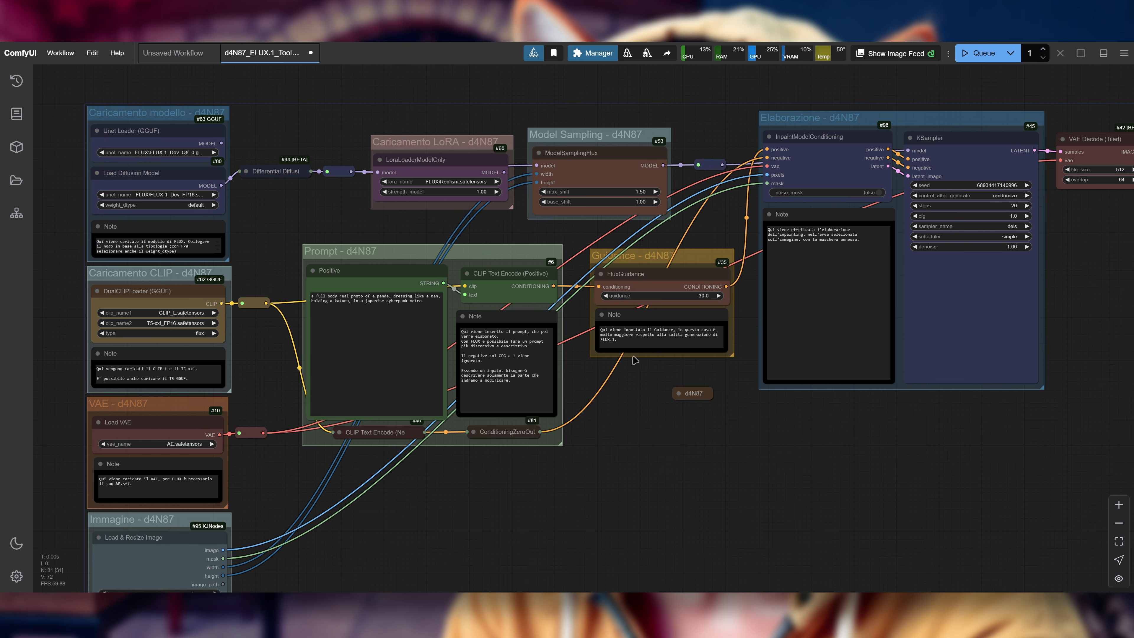
Step: Check the ComfyUI Manager for missing custom nodes, glance at the console output, and close the Manager
left_click(598, 54)
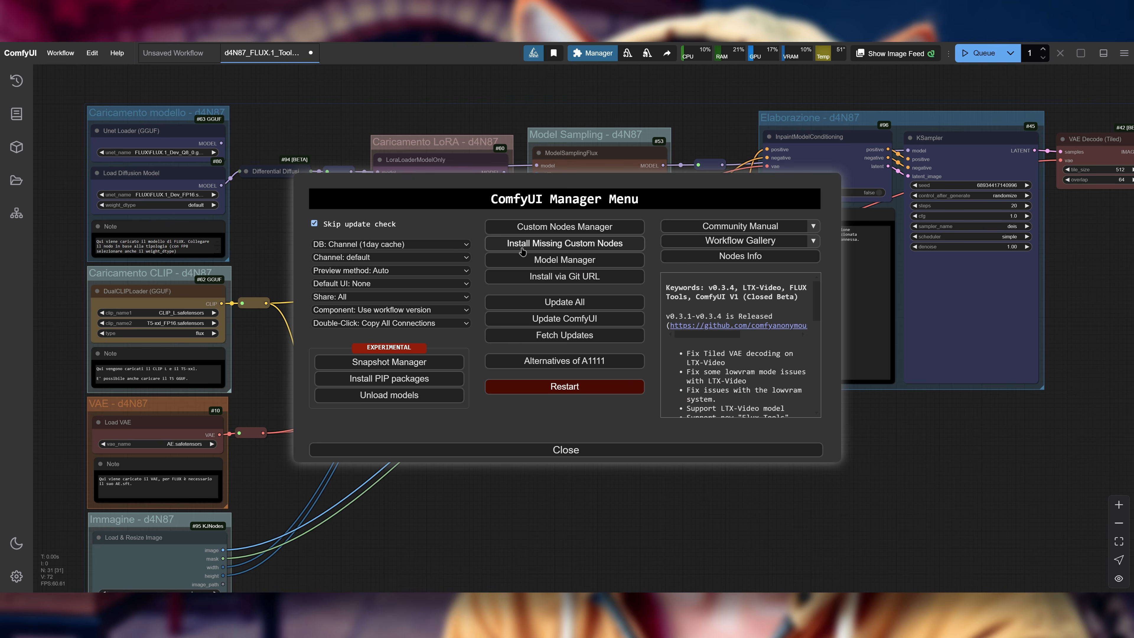
left_click(610, 245)
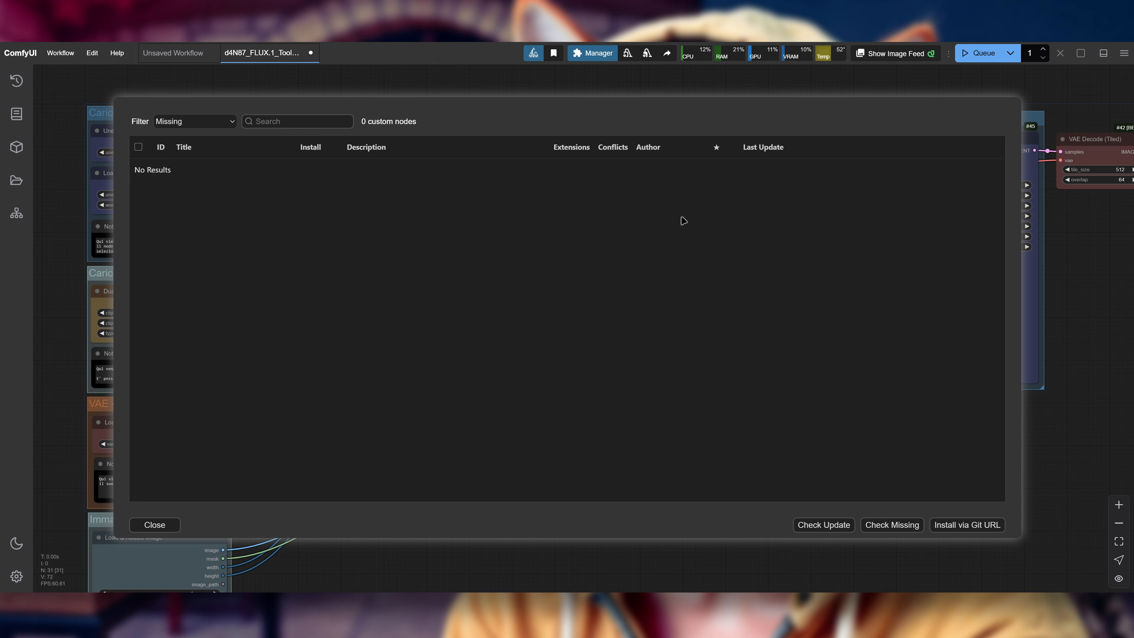
key("alt+Tab")
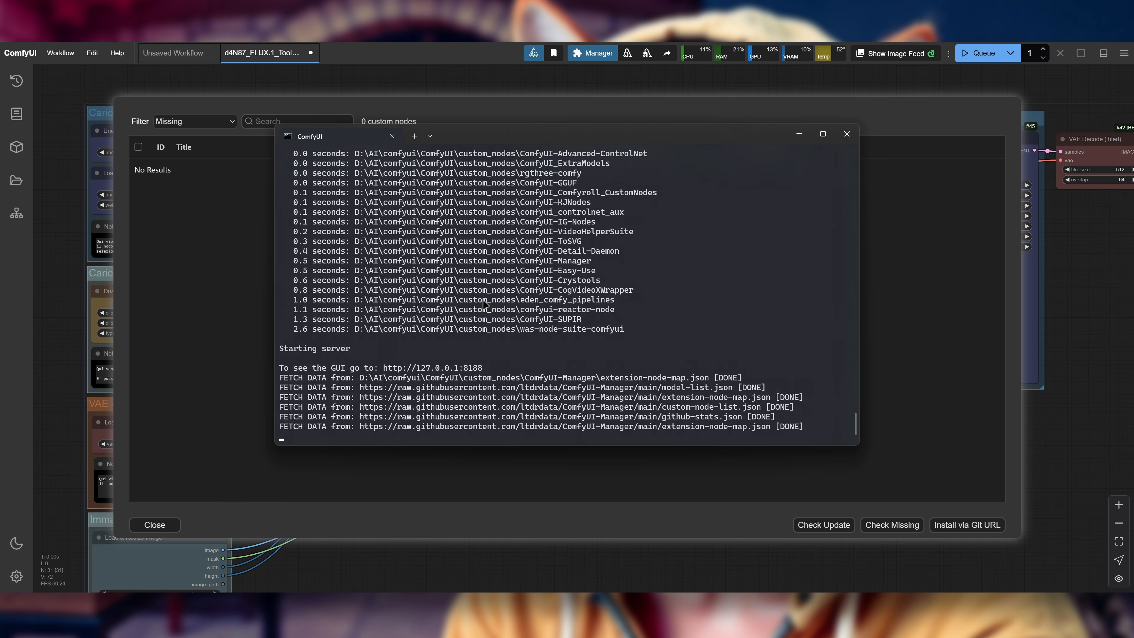
left_click(428, 474)
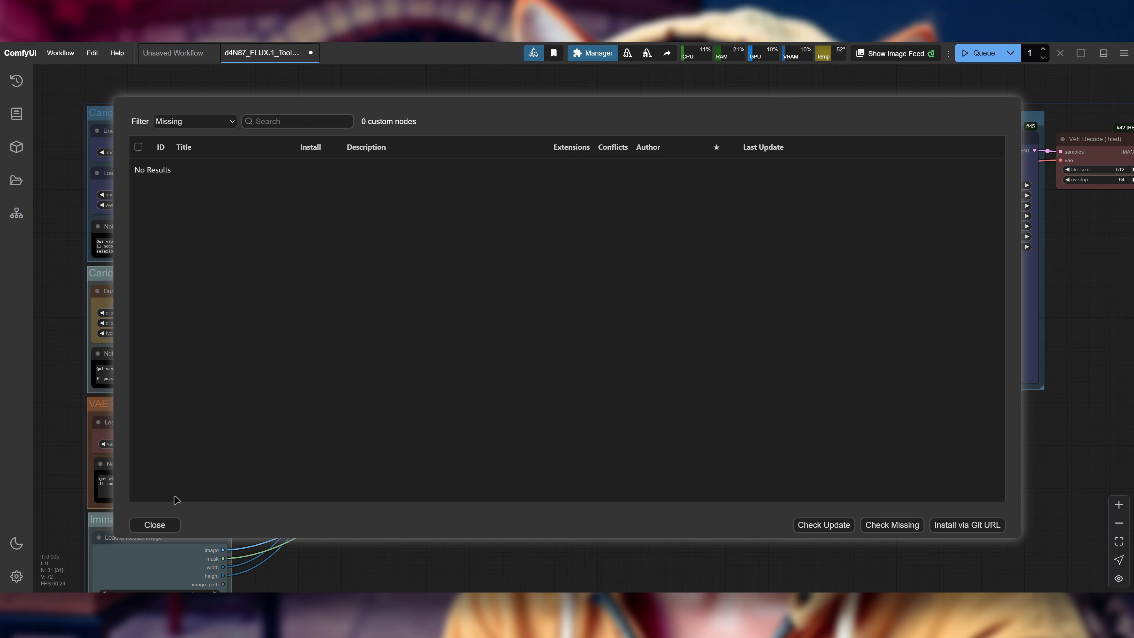
left_click(156, 525)
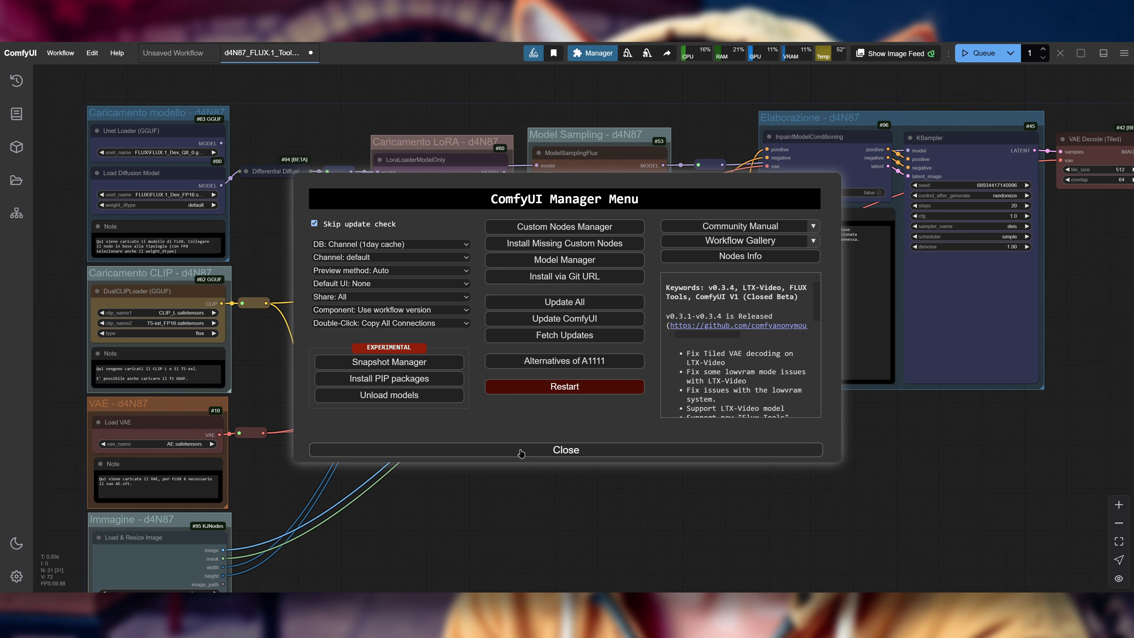
left_click(521, 451)
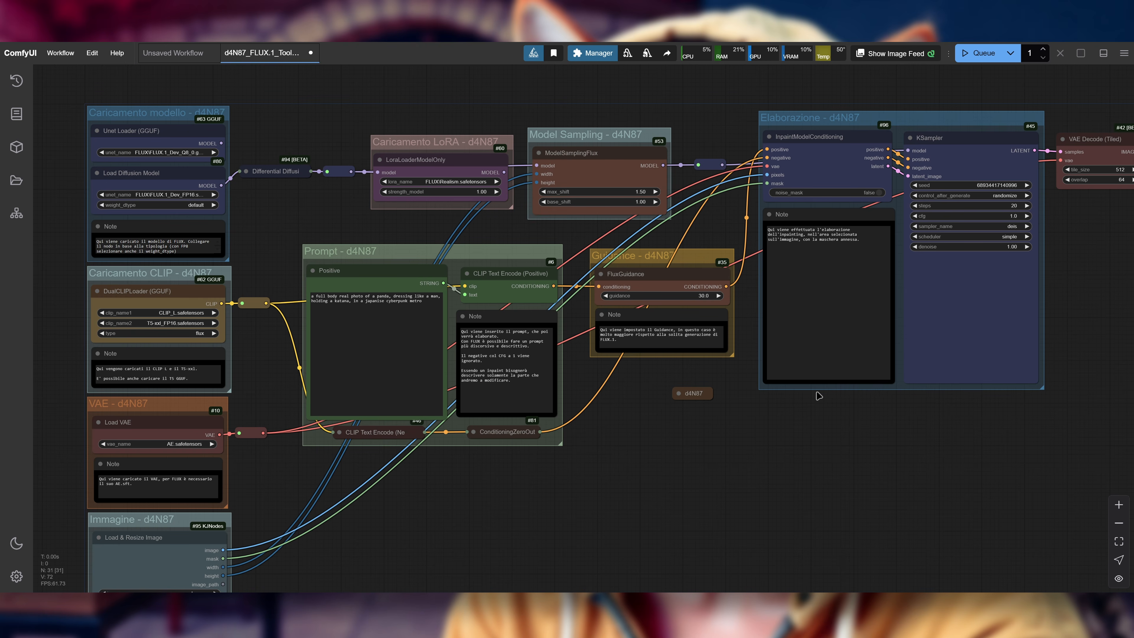
left_click_drag(641, 483, 799, 462)
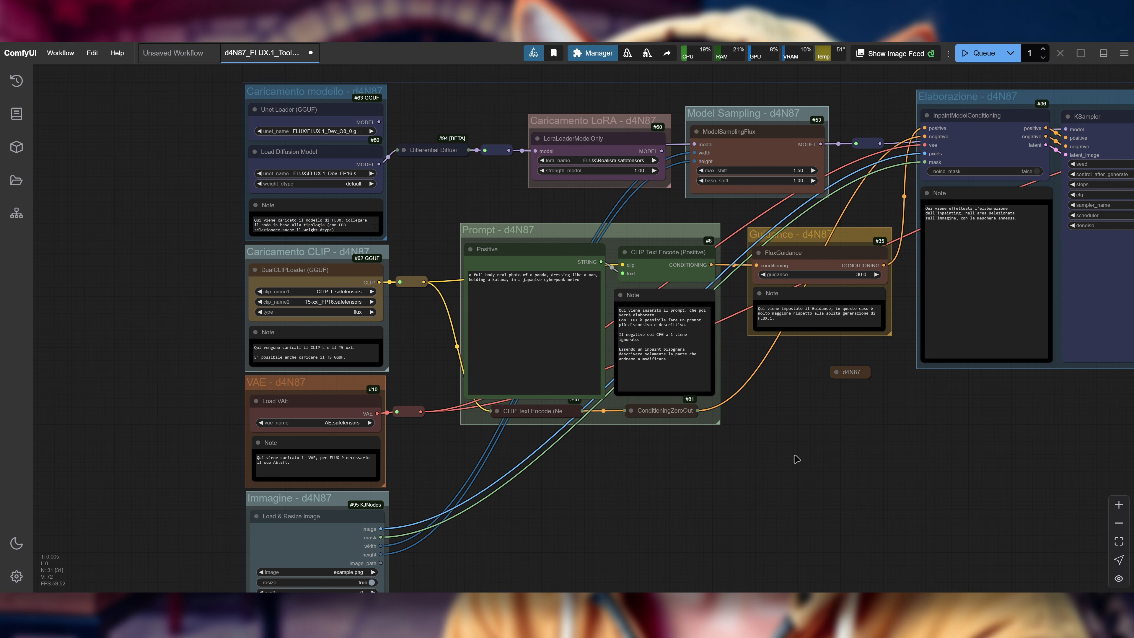
left_click_drag(894, 464, 823, 472)
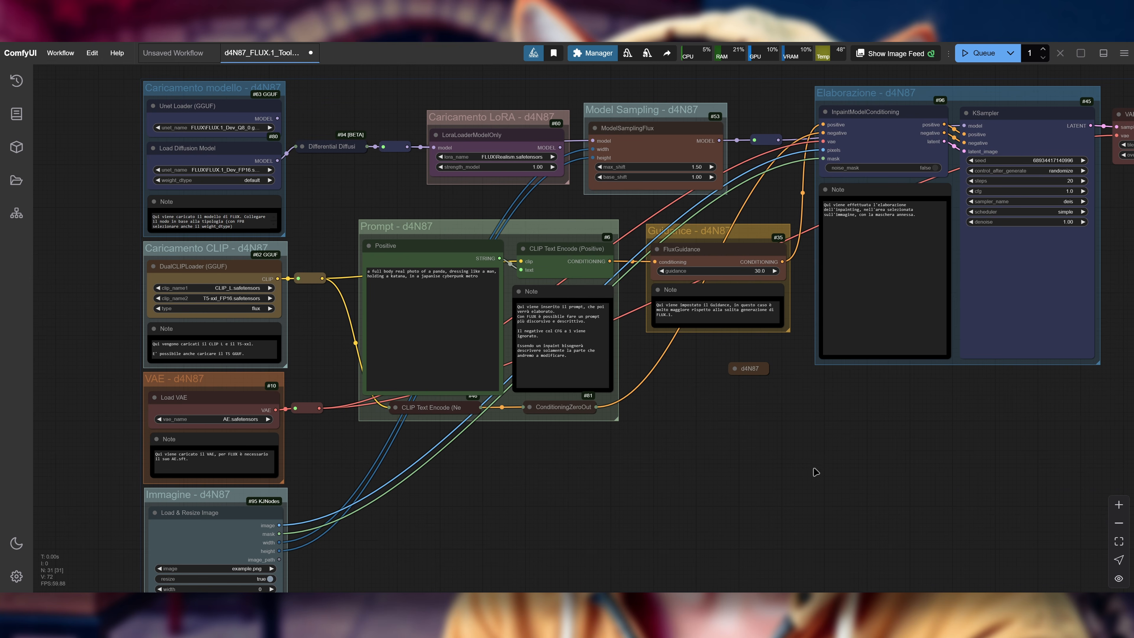
left_click_drag(741, 491, 879, 484)
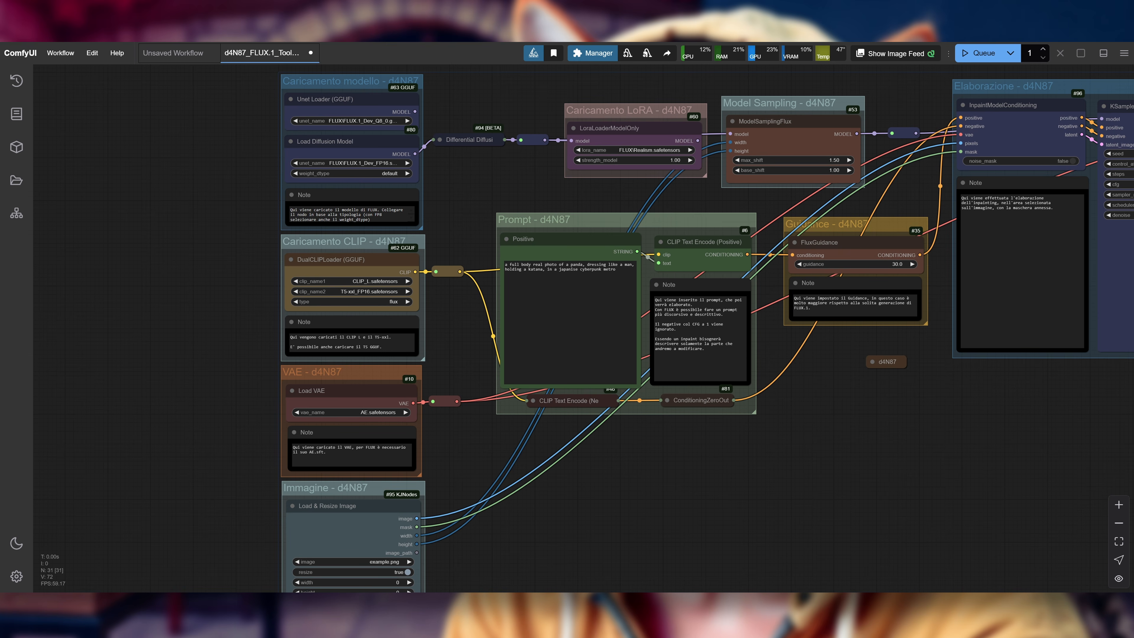
Step: Examine the launch command's --reserve-vram option in the ComfyUI console and the GPU memory graphs in Task Manager, returning to the workflow
key("alt+Tab")
scroll(818, 387, "up", 8)
left_click_drag(855, 395, 850, 170)
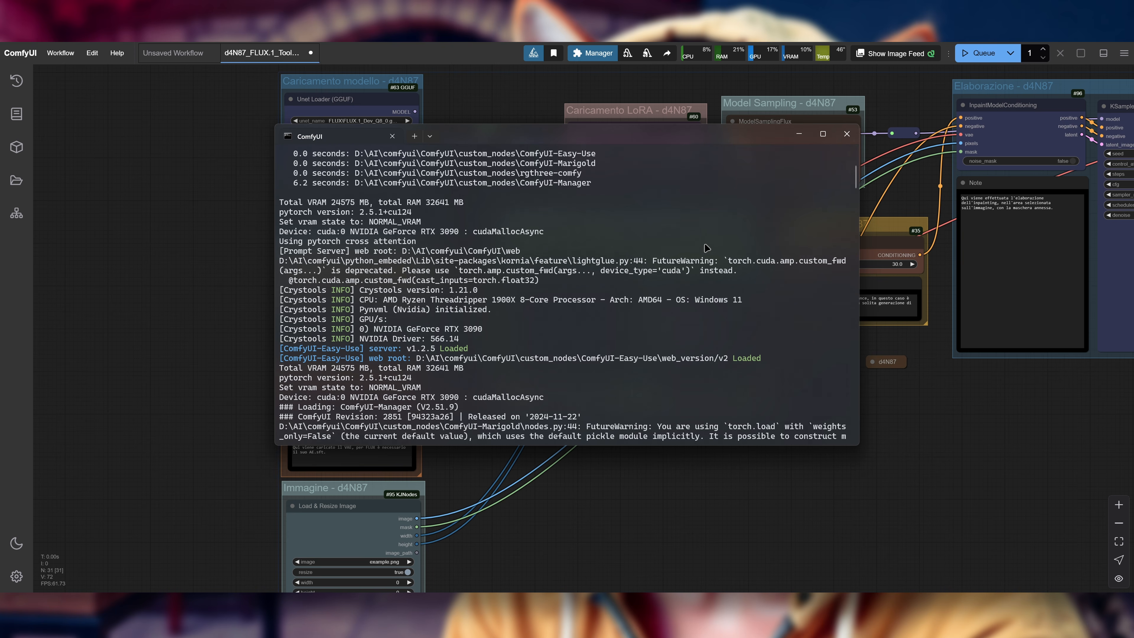
scroll(710, 248, "up", 5)
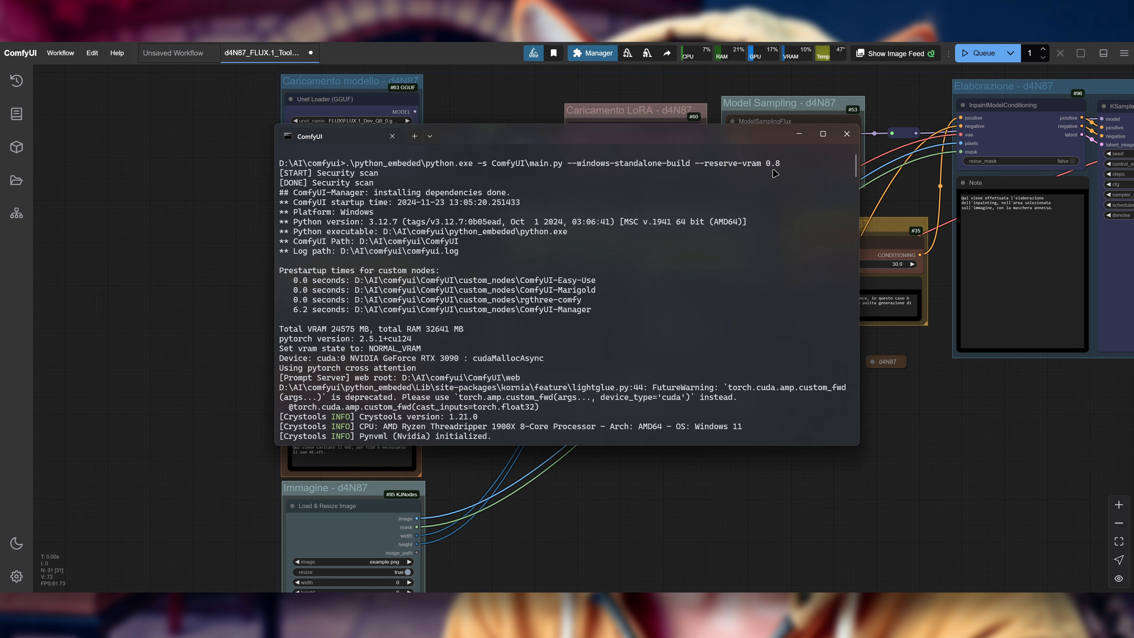
left_click(933, 518)
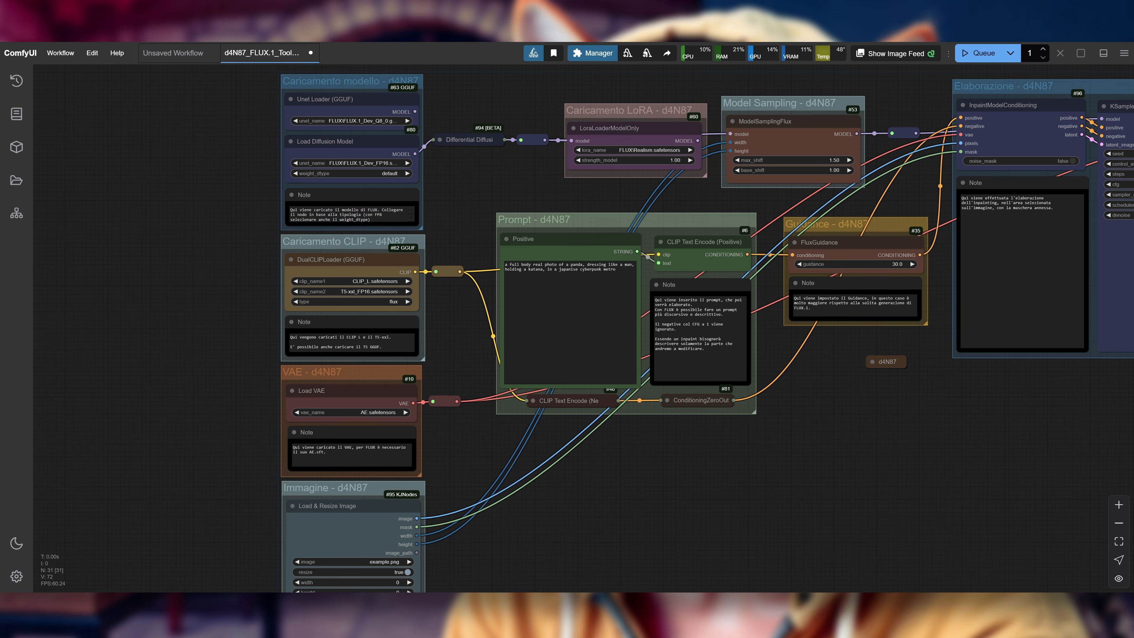
key("ctrl+shift+Escape")
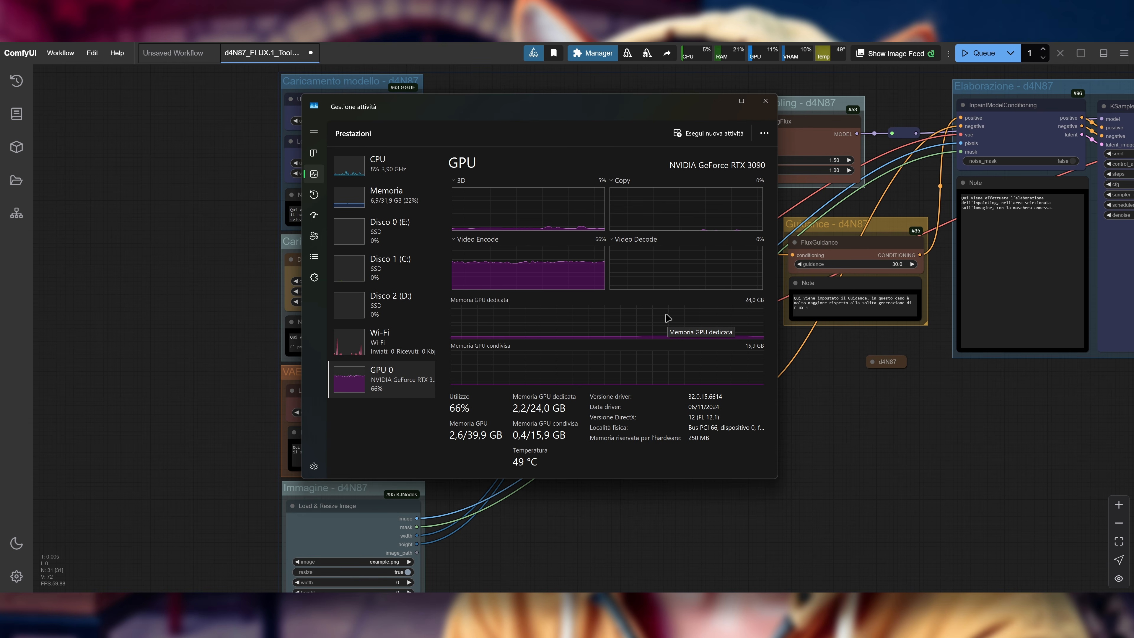
left_click(788, 398)
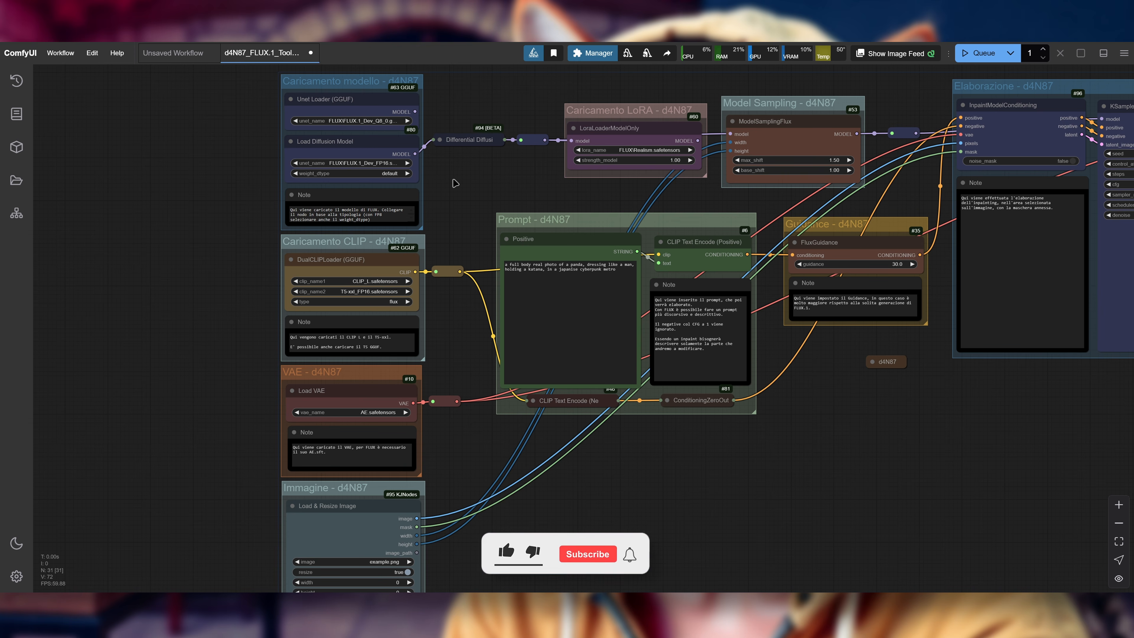
Step: Set unet_name in the Load Diffusion Model node to FLUX.1_Tools\FLUX.1_Fill_Dev.safetensors
left_click_drag(644, 473, 700, 486)
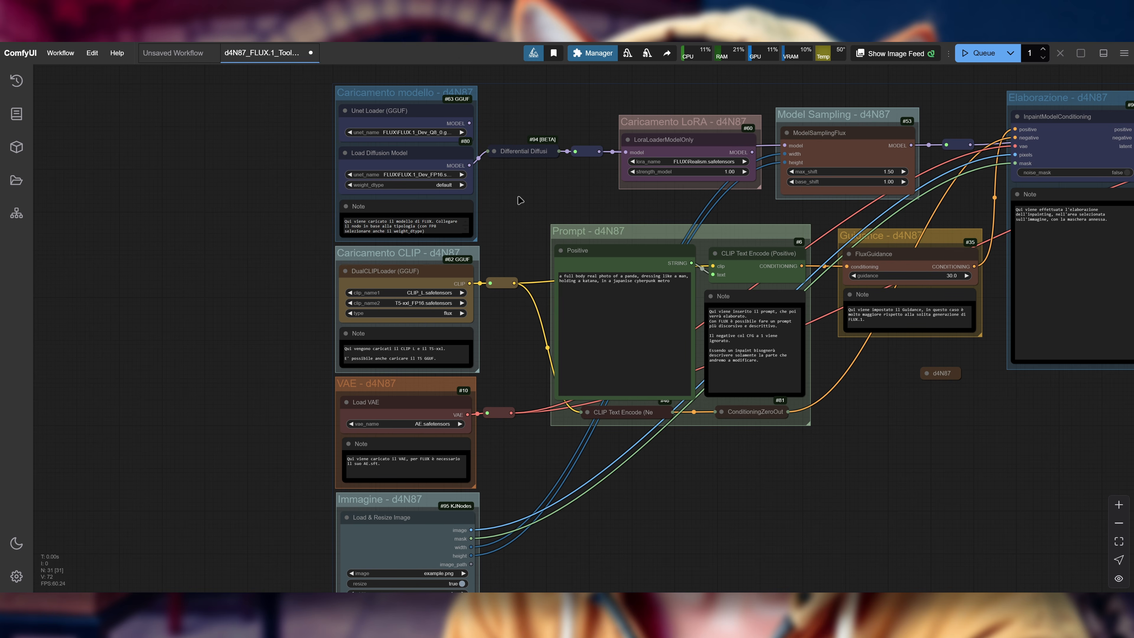
left_click_drag(521, 197, 557, 202)
scroll(342, 116, "up", 7)
left_click_drag(395, 127, 311, 165)
scroll(340, 160, "up", 1)
scroll(340, 160, "up", 2)
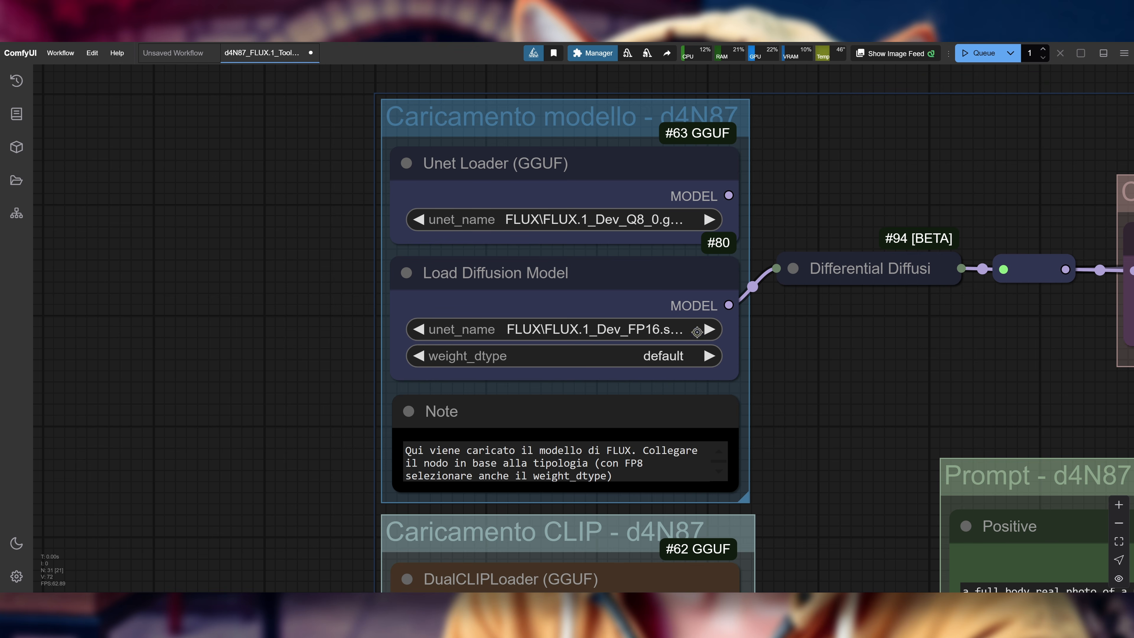
scroll(858, 336, "down", 6)
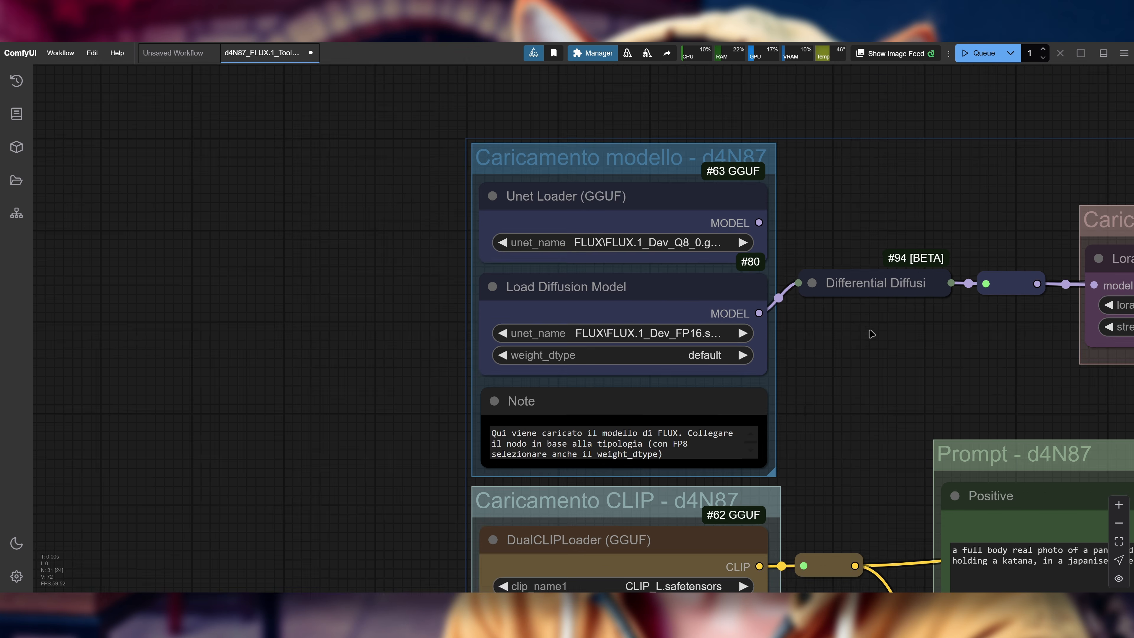
scroll(858, 367, "up", 6)
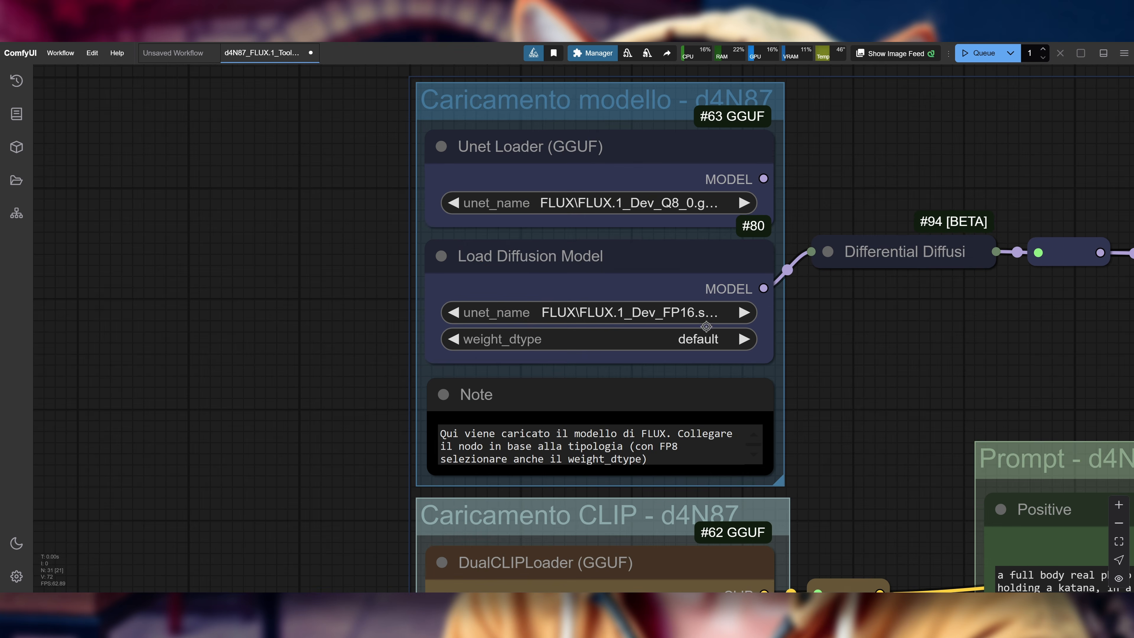
left_click(661, 312)
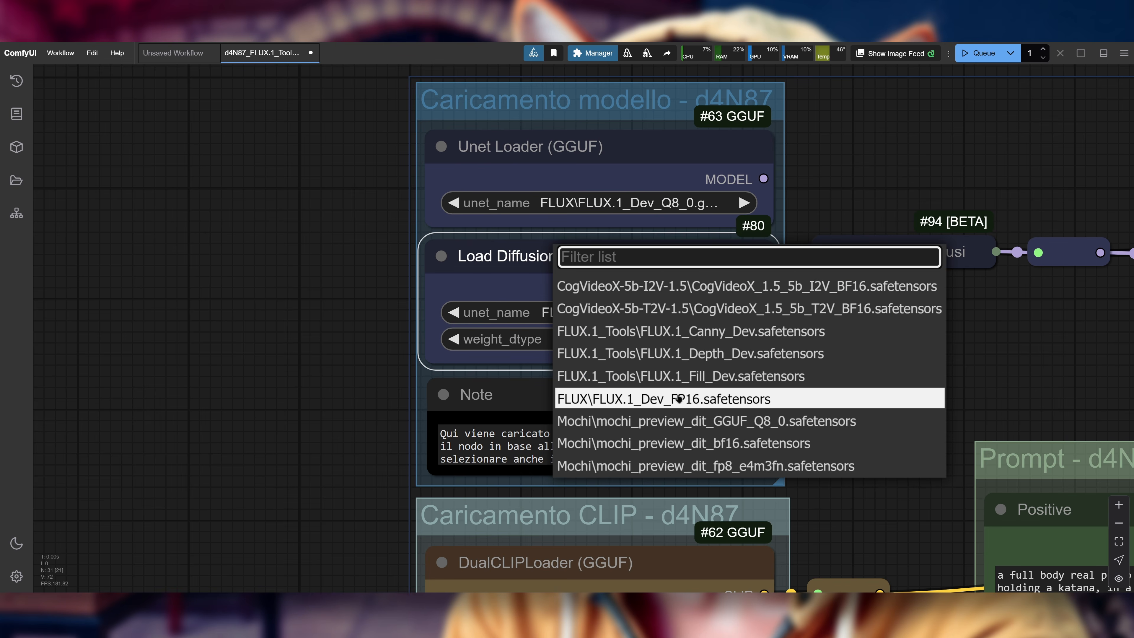
left_click(714, 376)
Step: View the weight_dtype options and the available model files in the Load Diffusion Model node, dismissing both lists
left_click_drag(715, 377, 641, 307)
left_click(642, 269)
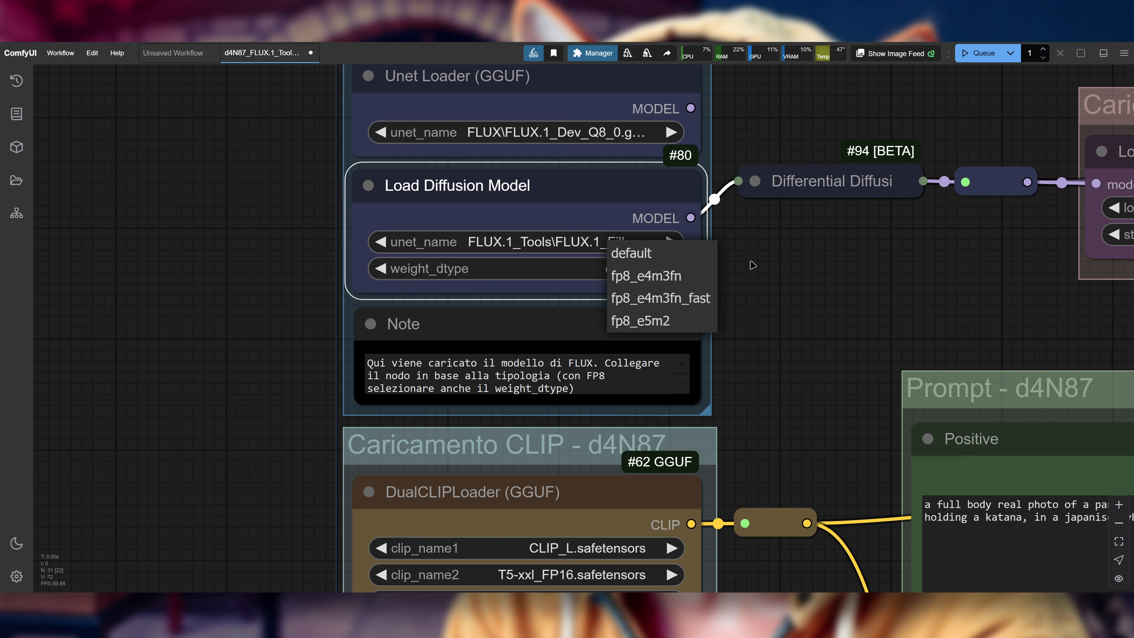
left_click(759, 264)
left_click(635, 245)
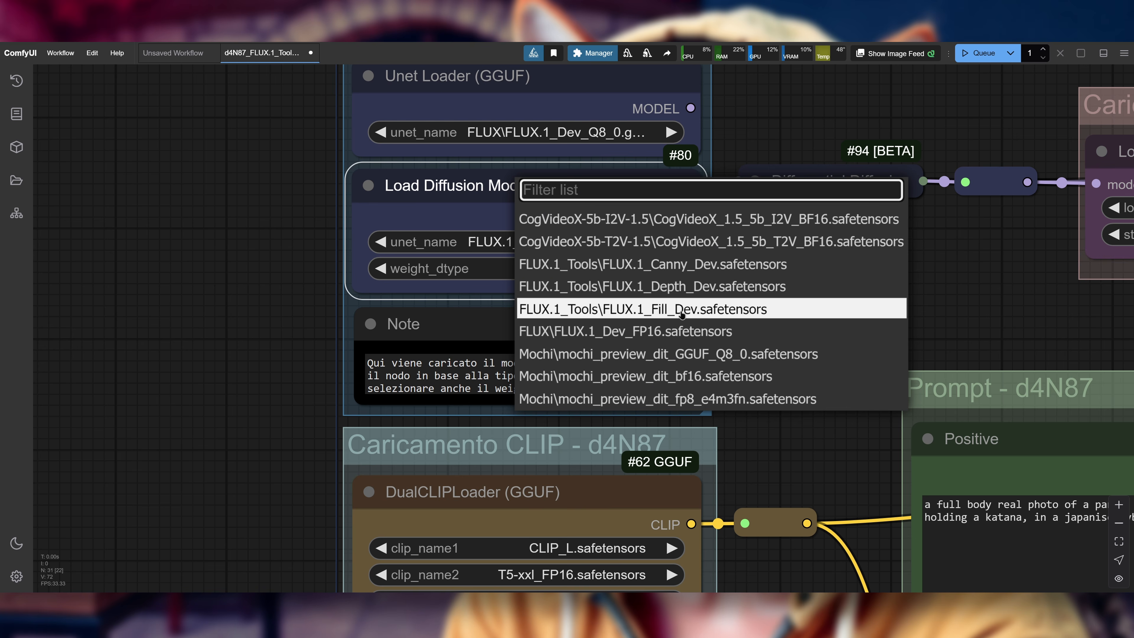
left_click(956, 277)
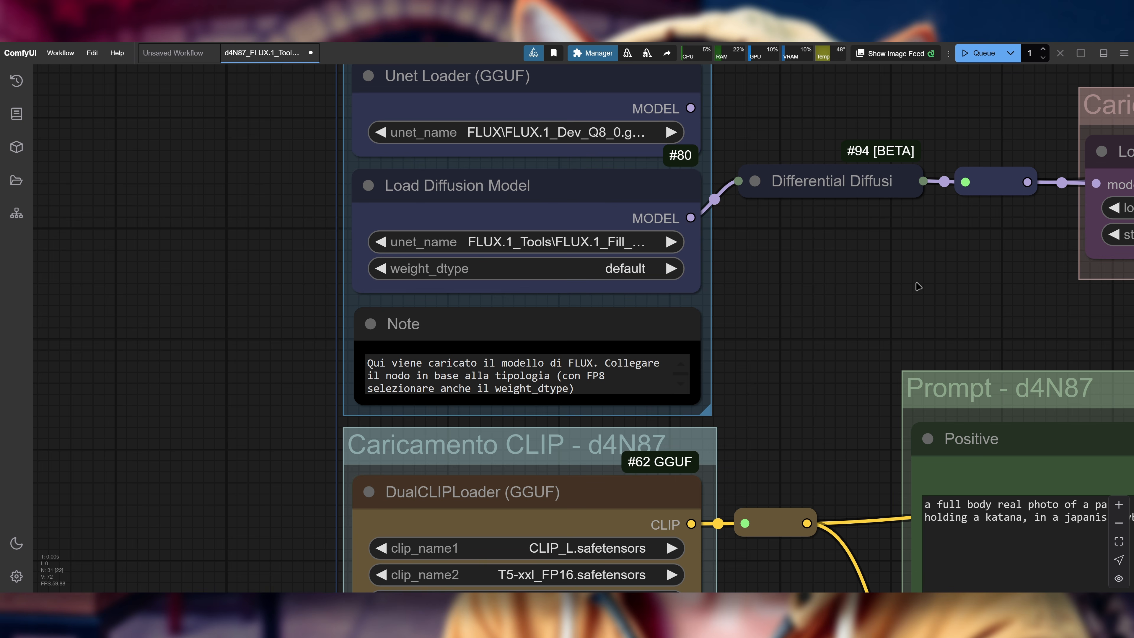
Step: Set weight_dtype in the Load Diffusion Model node to fp8_e4m3fn
left_click(642, 266)
left_click(655, 270)
scroll(827, 264, "down", 1)
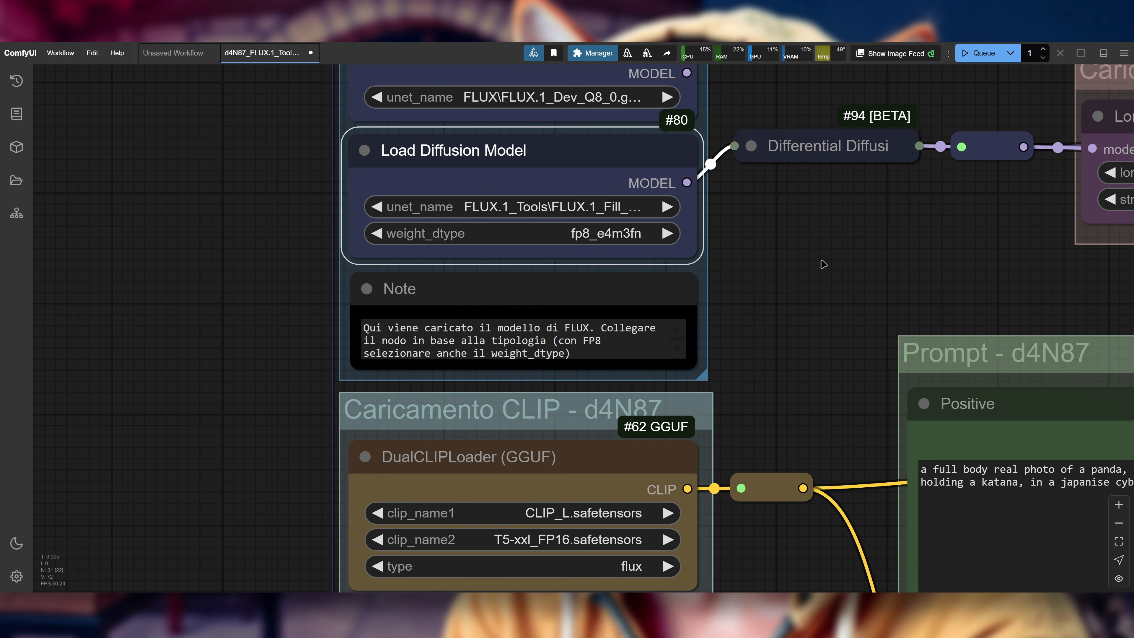
Step: Set clip_name2 in the DualCLIPLoader (GGUF) node to T5-xxl_v1.1_Q8_0.gguf and check the GPU memory graphs in Task Manager
scroll(824, 264, "down", 2)
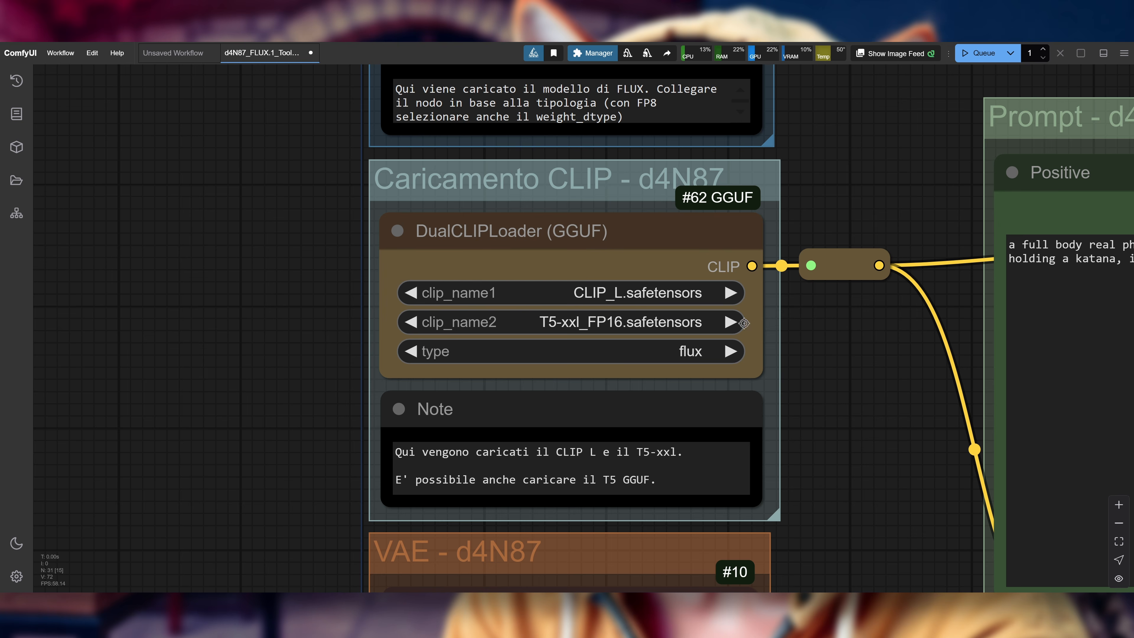
left_click(623, 324)
left_click(630, 393)
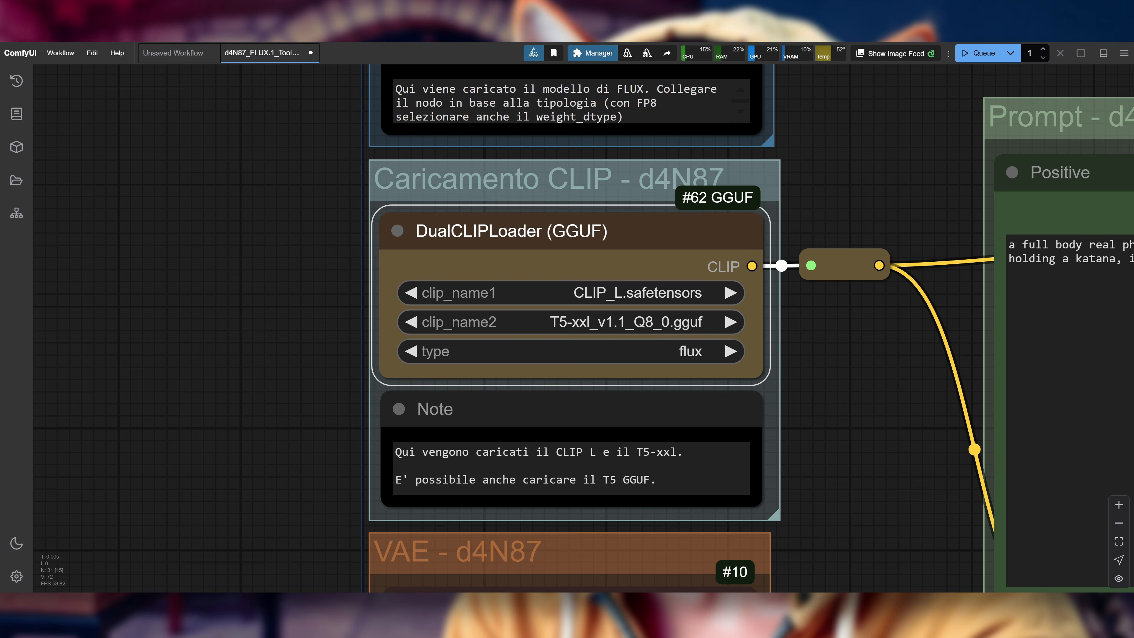
key("ctrl+shift+Escape")
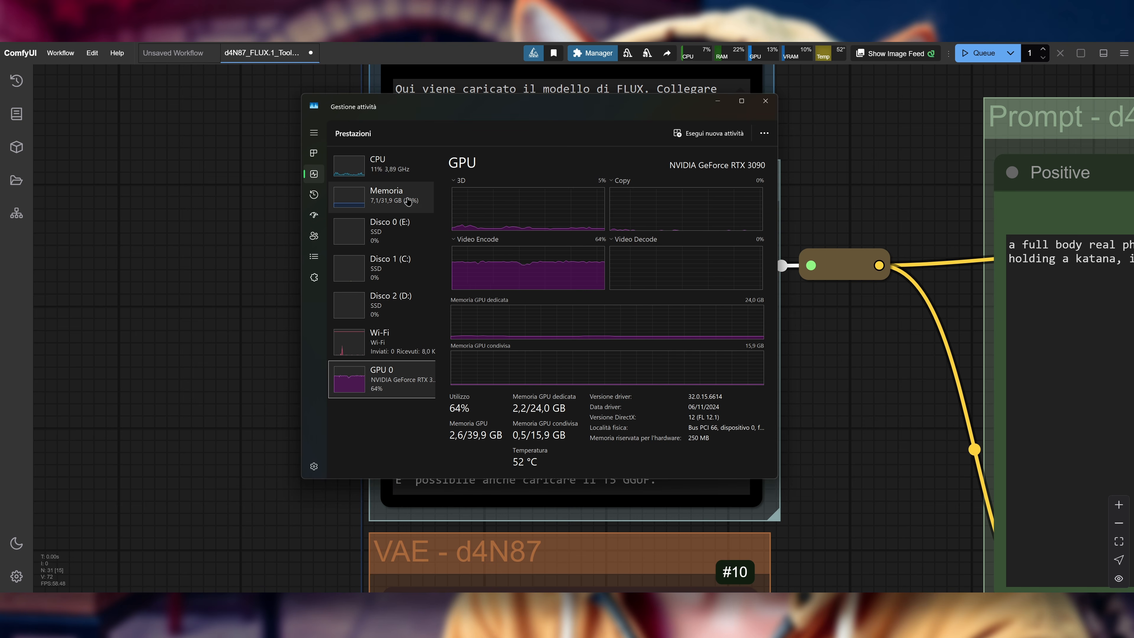
left_click(717, 106)
Step: Set vae_name in the Load VAE node to FLUX\AE.safetensors
scroll(849, 474, "down", 5)
left_click_drag(848, 474, 765, 162)
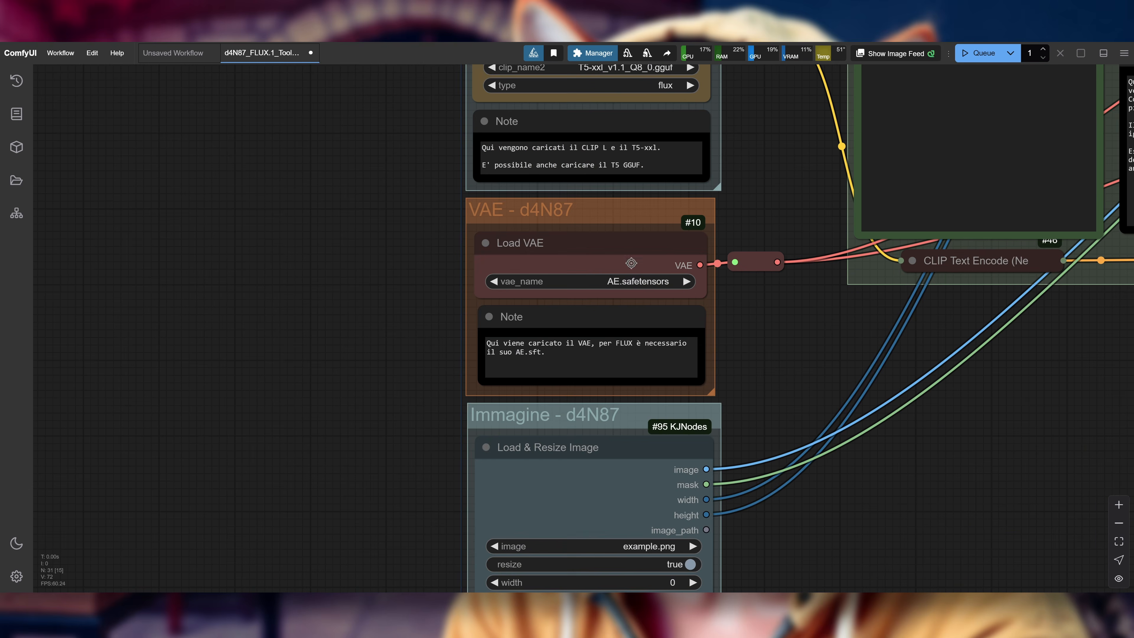
scroll(645, 263, "up", 2)
left_click(615, 286)
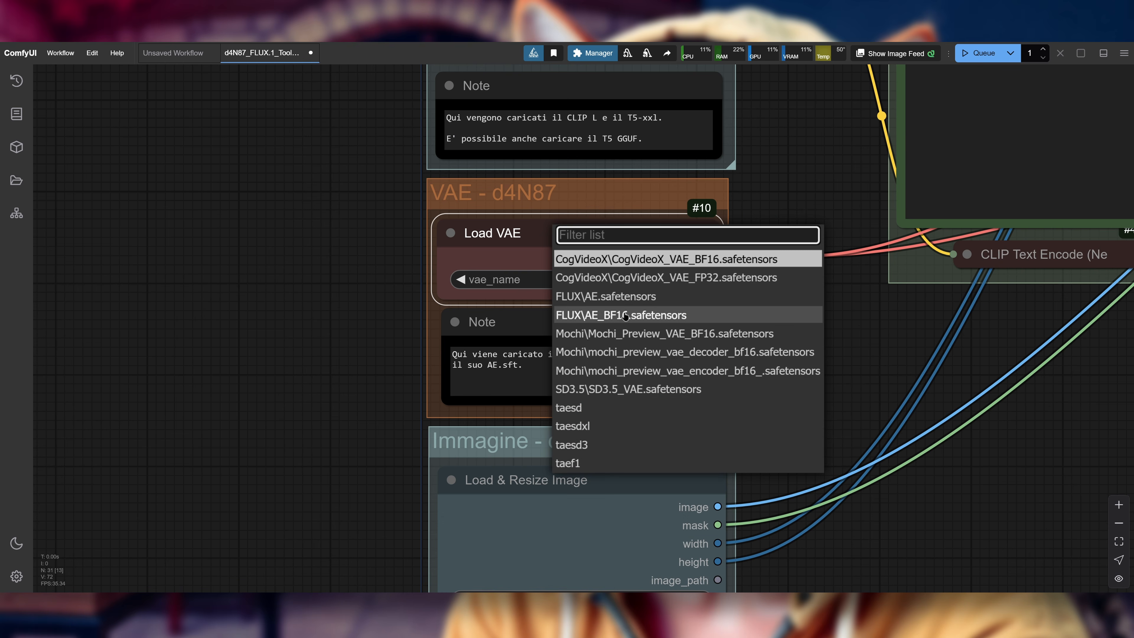
left_click(625, 296)
left_click_drag(823, 372, 777, 380)
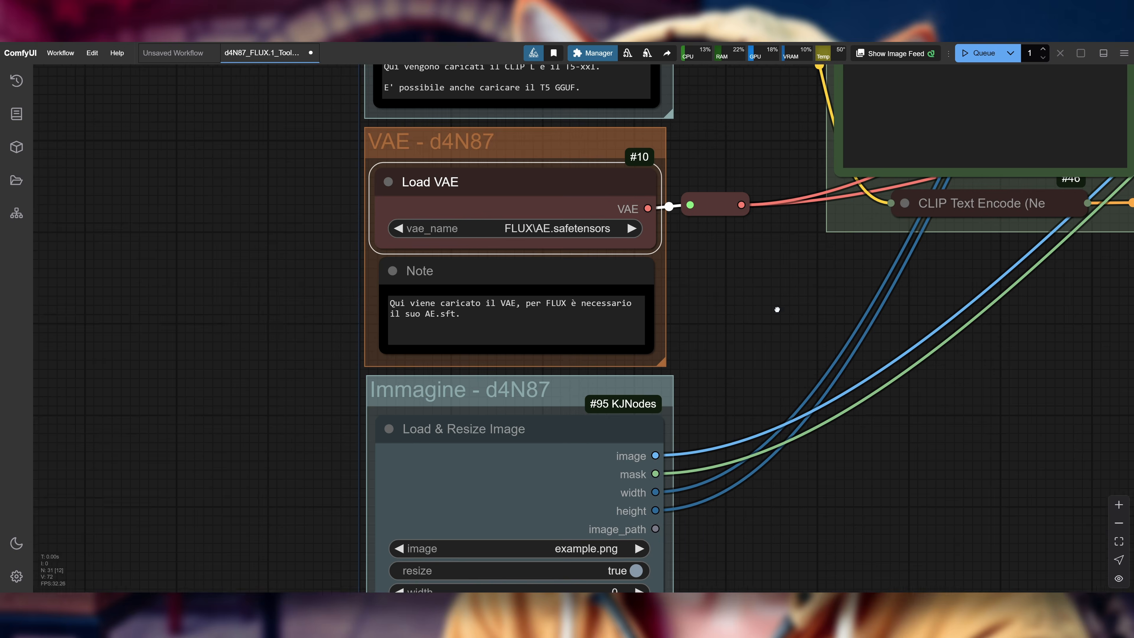
Step: Select dog.jpg as the image in the Load & Resize Image node
scroll(859, 411, "down", 2)
left_click_drag(859, 410, 874, 246)
scroll(765, 273, "up", 1)
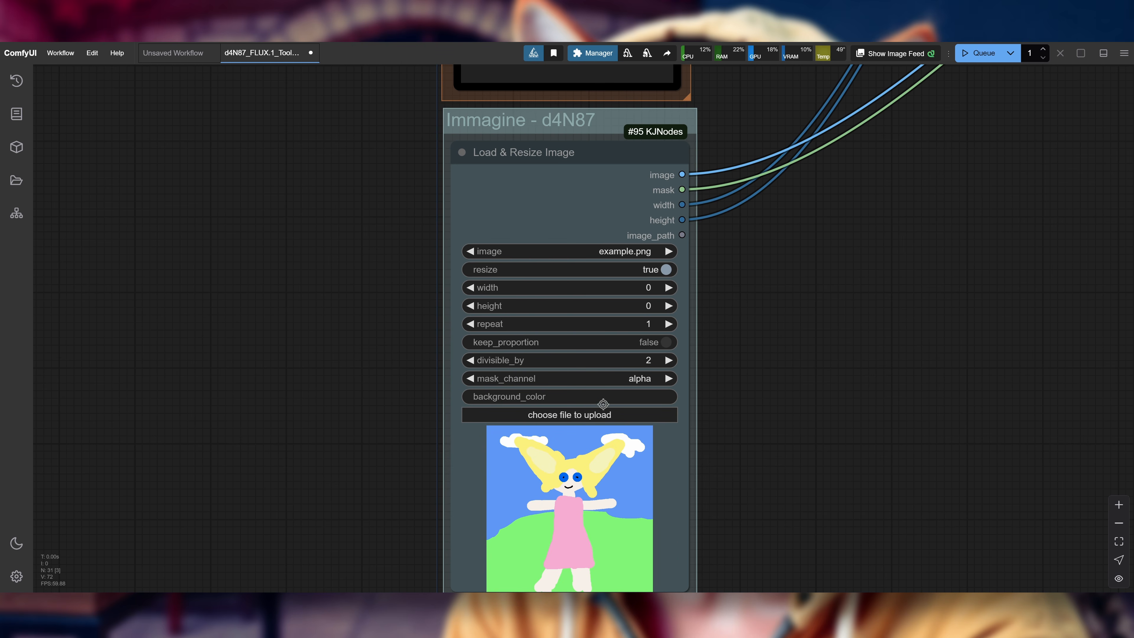
scroll(849, 259, "down", 1)
left_click_drag(848, 259, 775, 276)
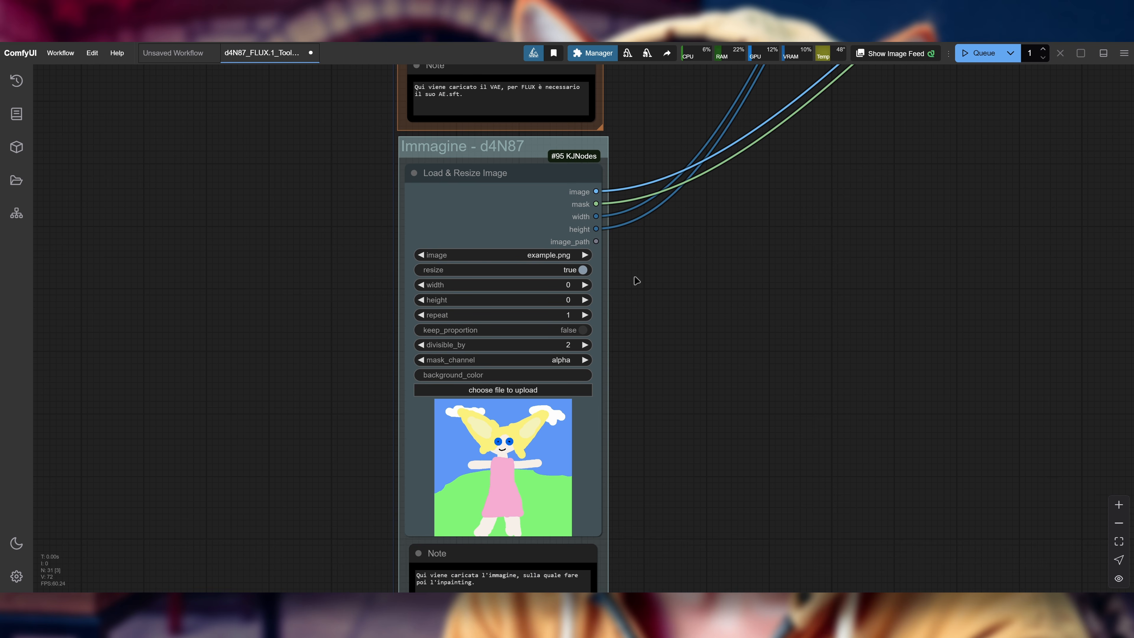
left_click(523, 256)
left_click(544, 314)
Step: Open the dog image of the Load & Resize Image node in the MaskEditor
left_click_drag(742, 489, 853, 322)
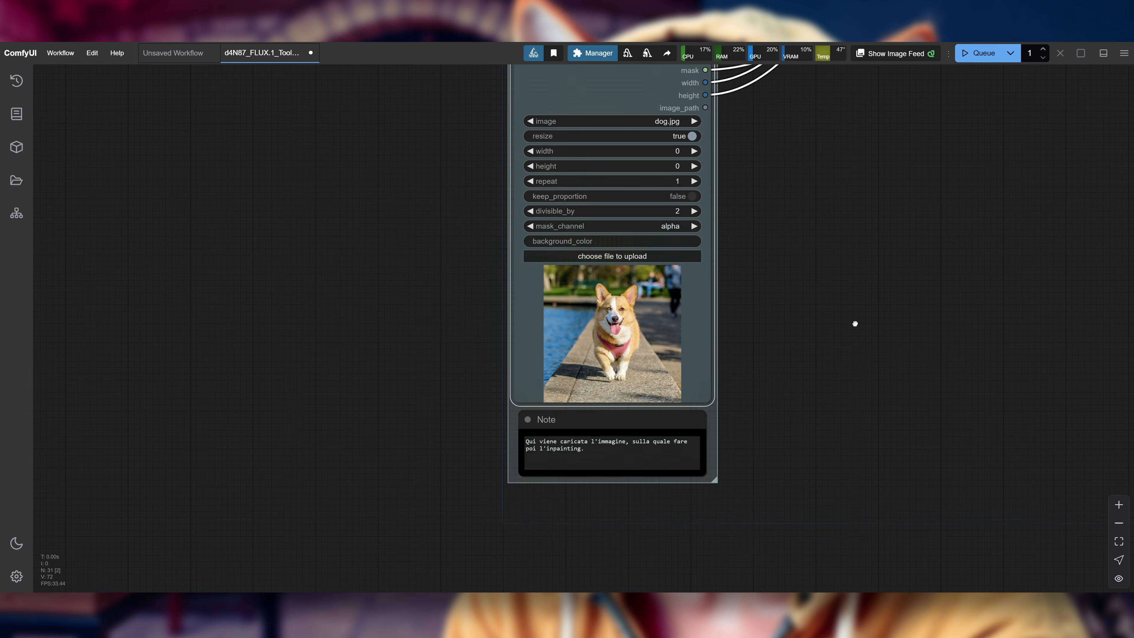
scroll(828, 226, "down", 2)
left_click_drag(1025, 150, 769, 322)
scroll(613, 397, "up", 7)
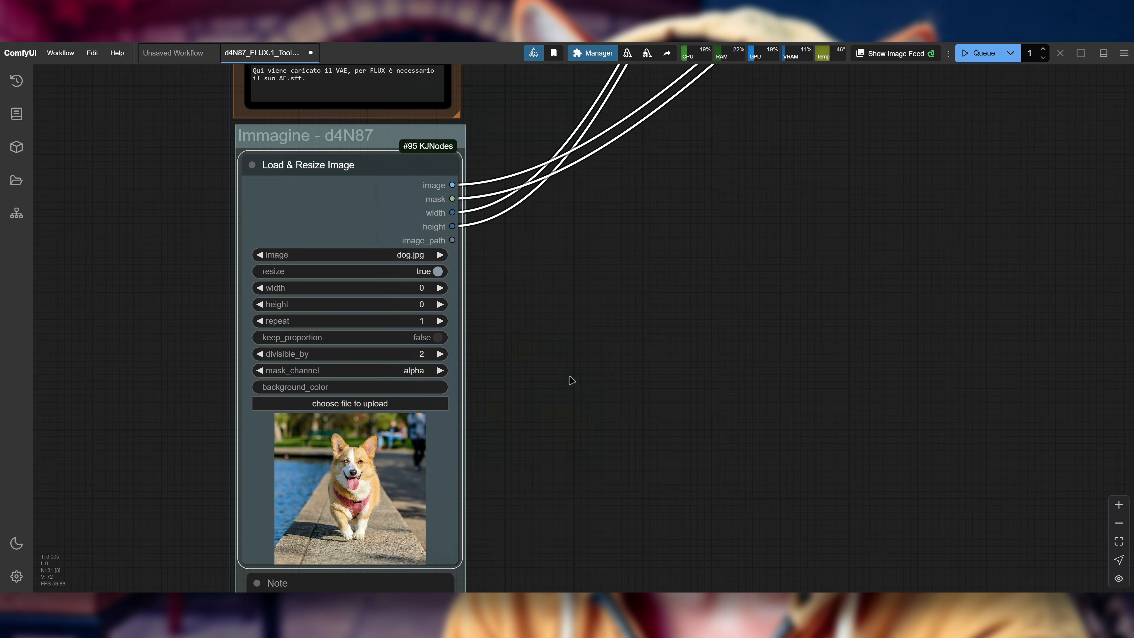
left_click_drag(568, 379, 775, 265)
right_click(564, 367)
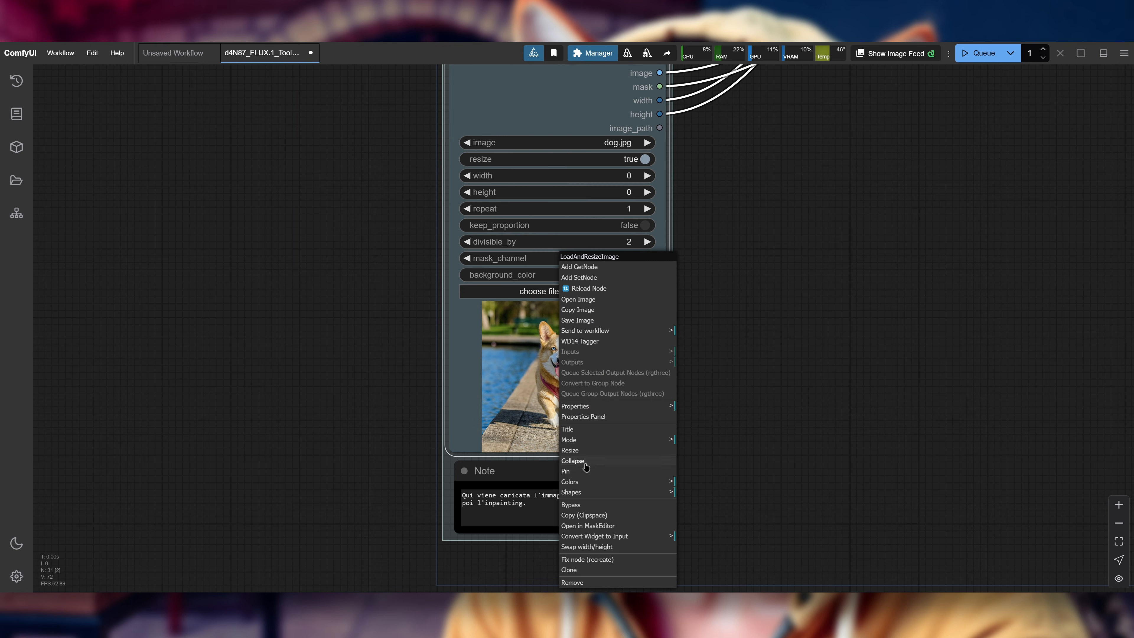
left_click(619, 528)
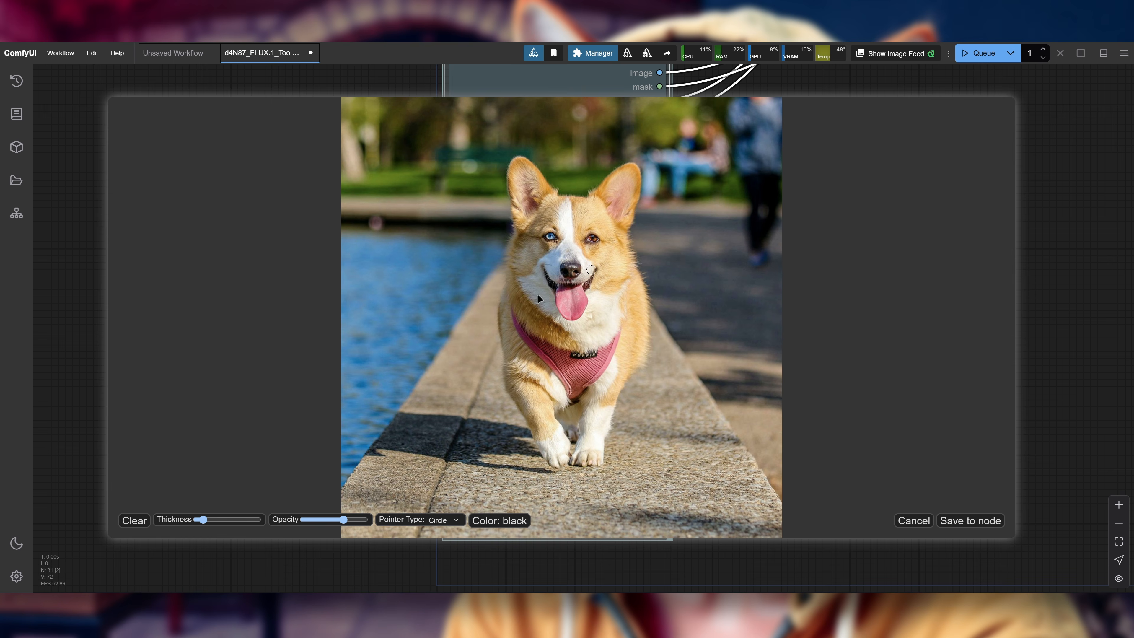
Step: Increase the mask brush thickness and switch the pointer type to Square
mouse_move(203, 520)
left_mouse_down()
mouse_move(237, 520)
mouse_move(224, 519)
left_mouse_up()
left_click(455, 521)
left_click(440, 542)
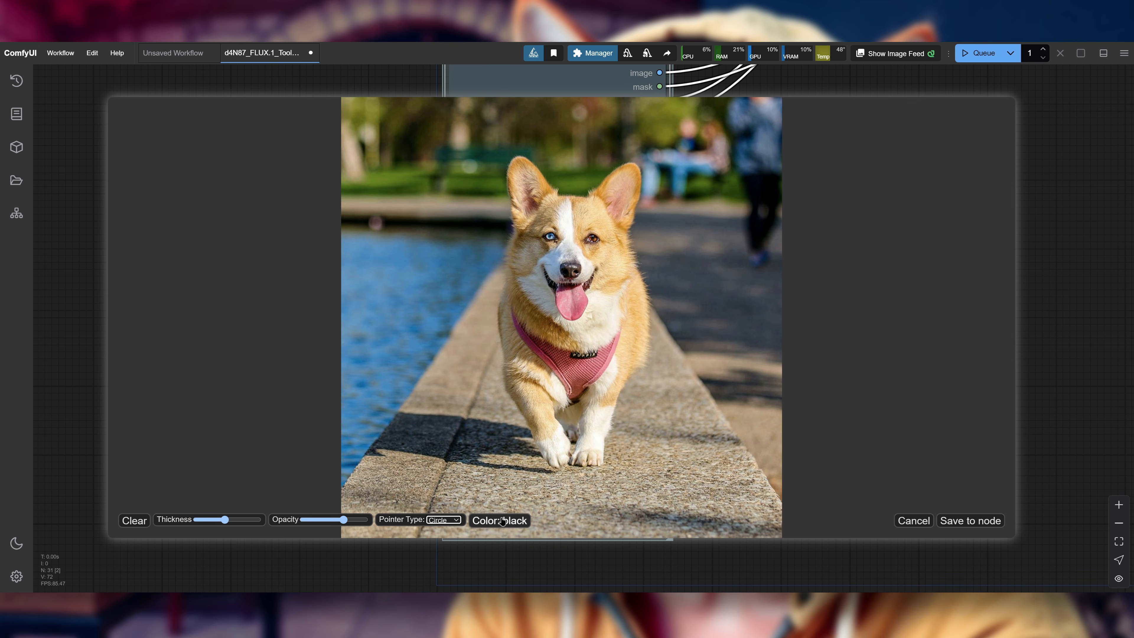
Step: Paint a trial mask over the dog's face with the Circle pointer, cycle the mask colour, and clear the mask
mouse_move(561, 318)
left_mouse_down()
mouse_move(589, 327)
mouse_move(594, 260)
mouse_move(577, 220)
mouse_move(522, 274)
mouse_move(557, 313)
left_mouse_up()
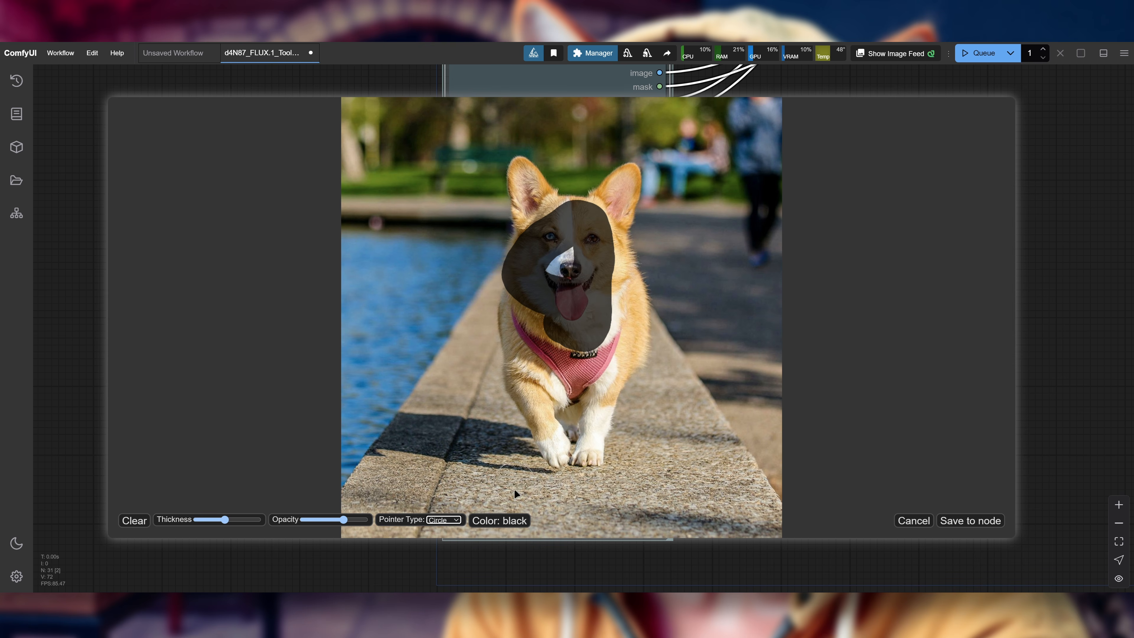
left_click(519, 522)
left_click(519, 522)
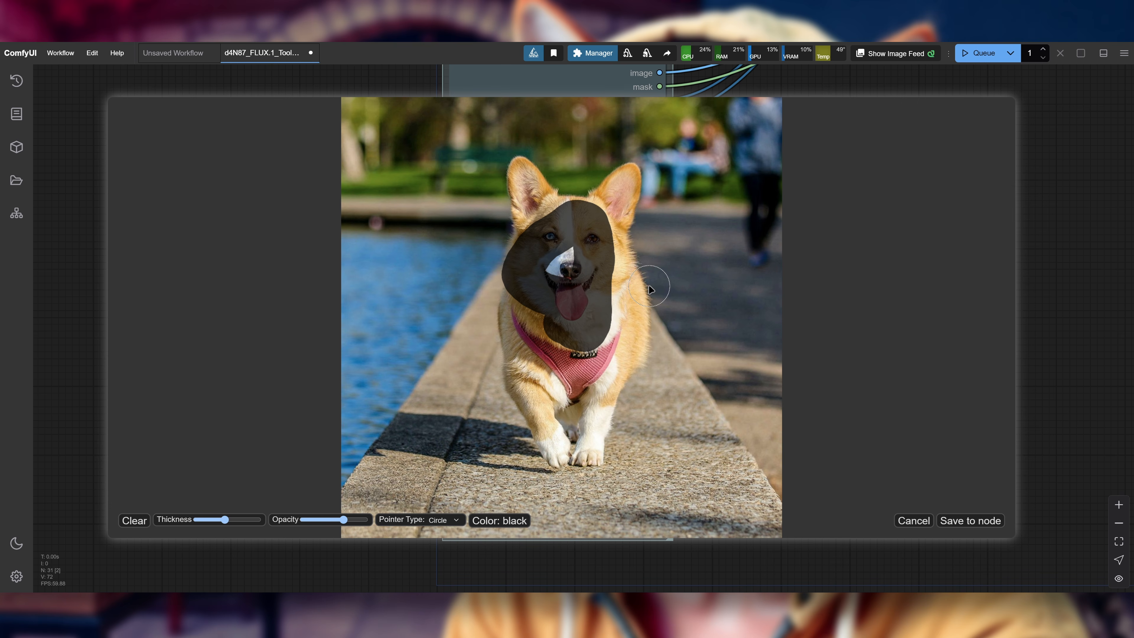
left_click(136, 523)
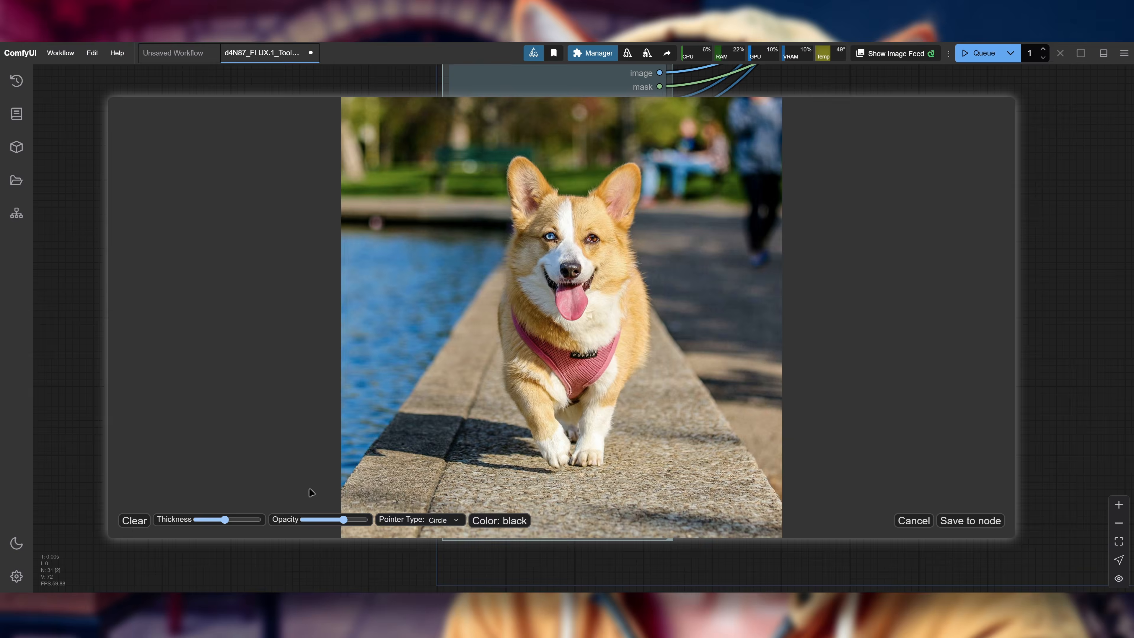
Step: Paint a mask covering the dog's face between the ears and the harness, and save it to the node
scroll(543, 343, "up", 3)
mouse_move(545, 294)
left_mouse_down()
mouse_move(589, 308)
mouse_move(573, 219)
mouse_move(563, 217)
mouse_move(536, 243)
mouse_move(533, 290)
mouse_move(545, 304)
mouse_move(558, 307)
mouse_move(569, 257)
left_mouse_up()
left_click(964, 527)
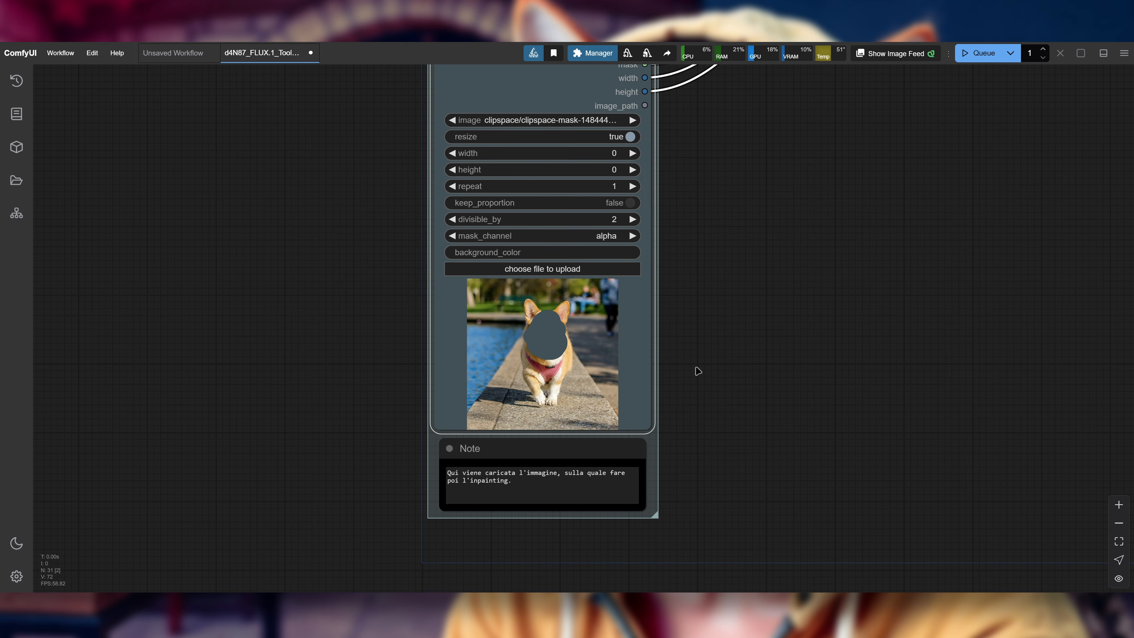
Step: Inspect the saved mask PNG in the ComfyUI\input\clipspace folder, opening it in the image viewer and closing both windows
left_click(530, 627)
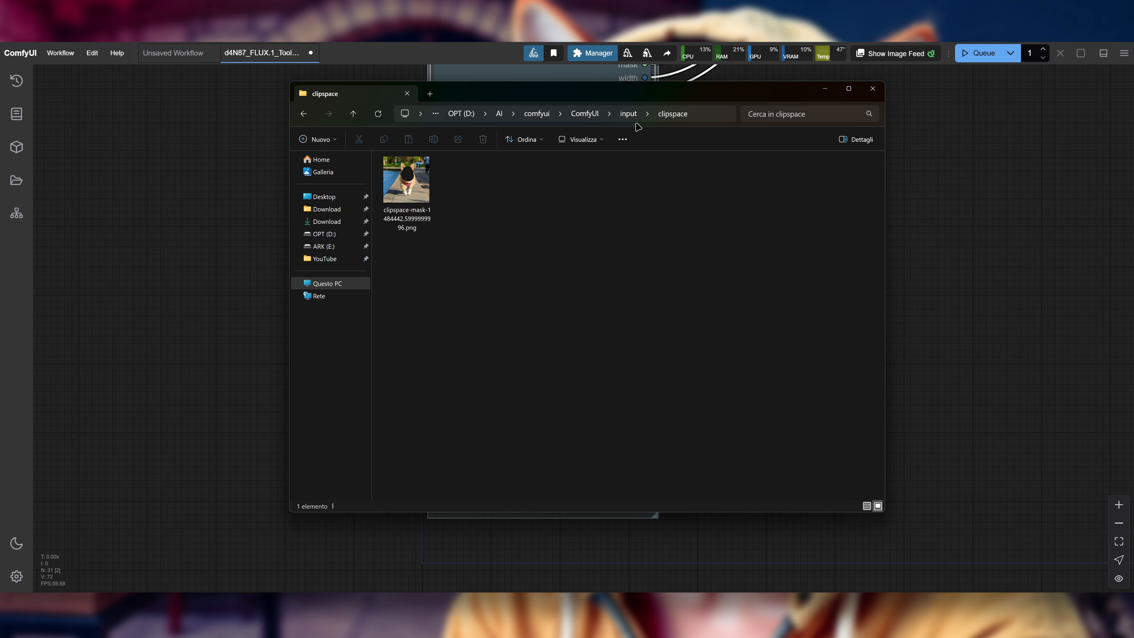
left_click(413, 193)
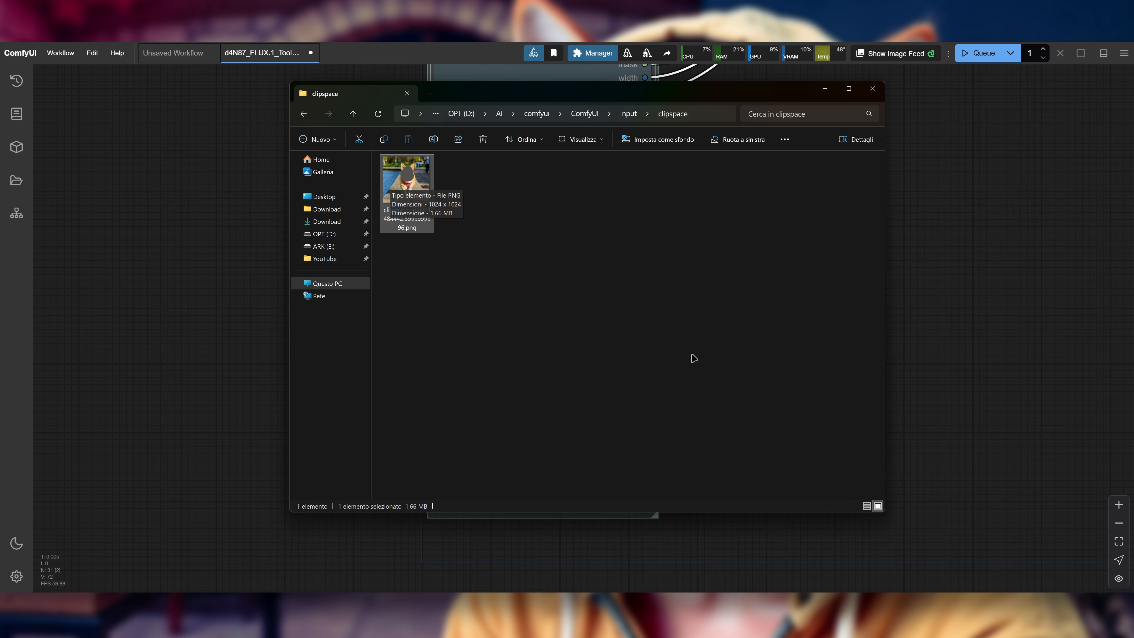
left_click(541, 298)
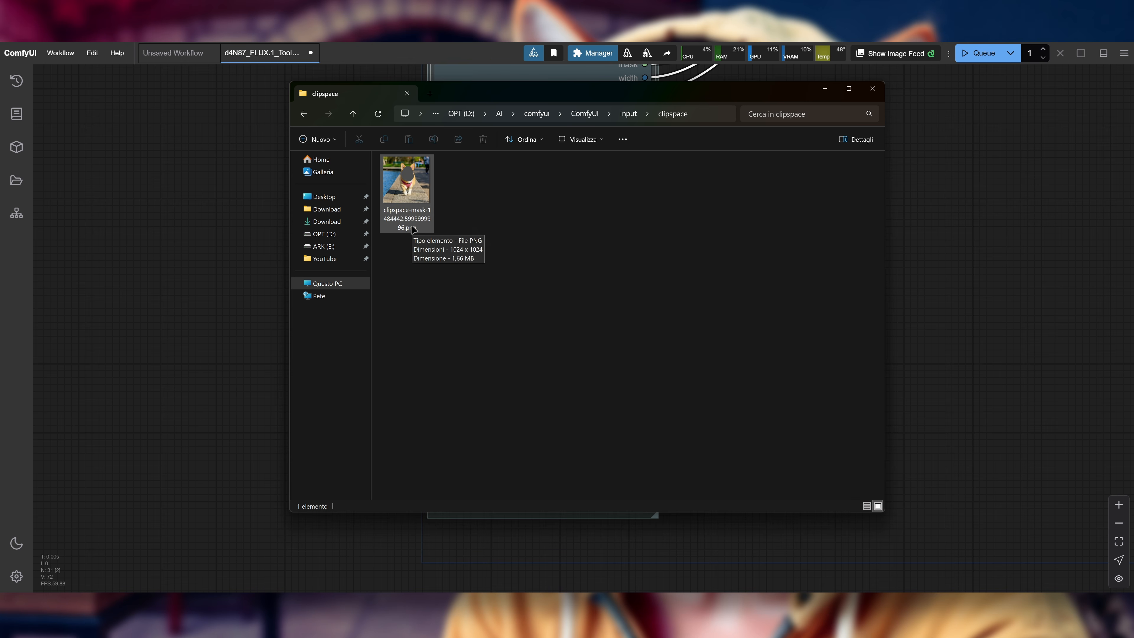
left_click(408, 183)
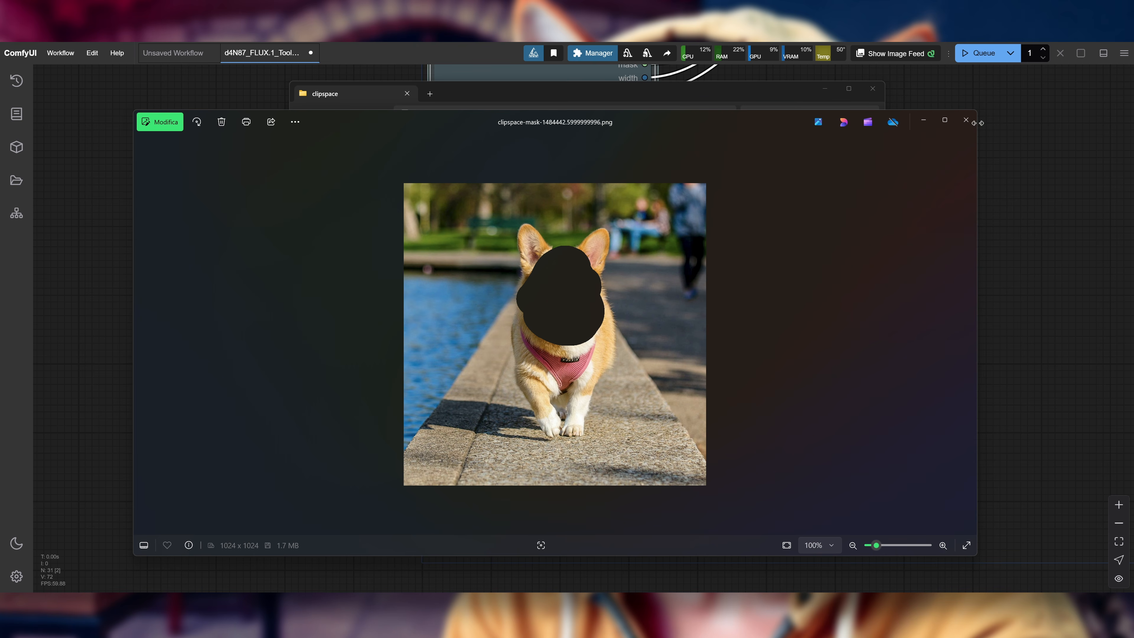
left_click(966, 119)
left_click(873, 89)
Step: Replace the text in the Positive prompt node with "lion face"
left_click_drag(949, 162, 725, 235)
scroll(746, 237, "down", 8)
left_click_drag(867, 173, 709, 427)
scroll(540, 213, "up", 6)
left_click(612, 266)
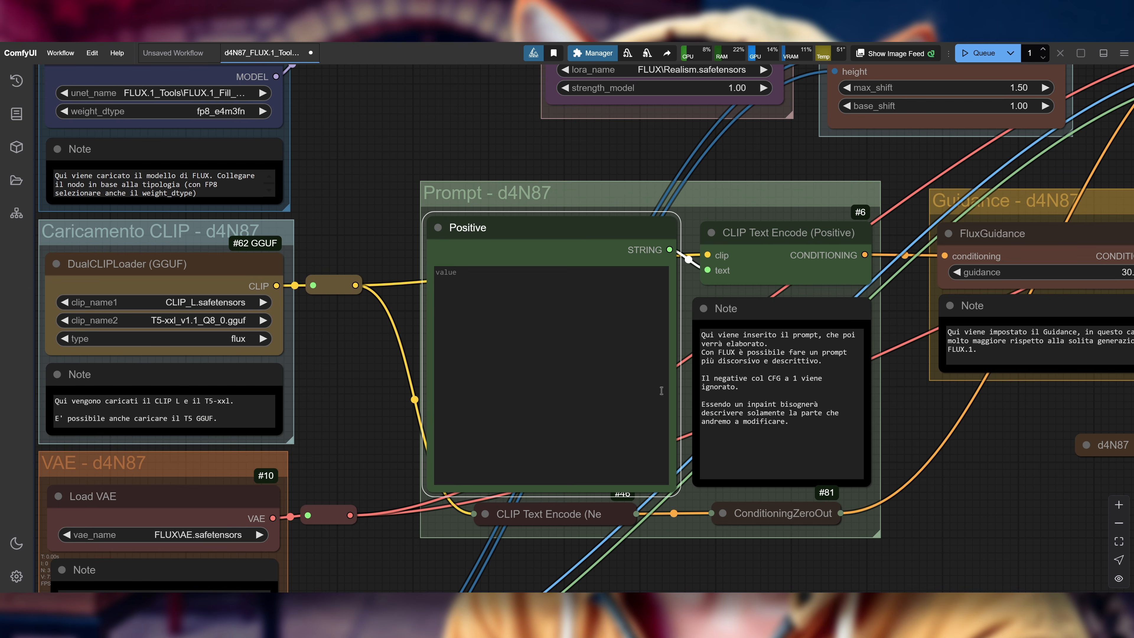
left_click(555, 319)
type("lion face")
Step: Examine the Prompt group and its note against the masked dog image in Load & Resize Image, returning to the prompt
left_click_drag(1025, 456, 877, 469)
scroll(782, 449, "down", 3)
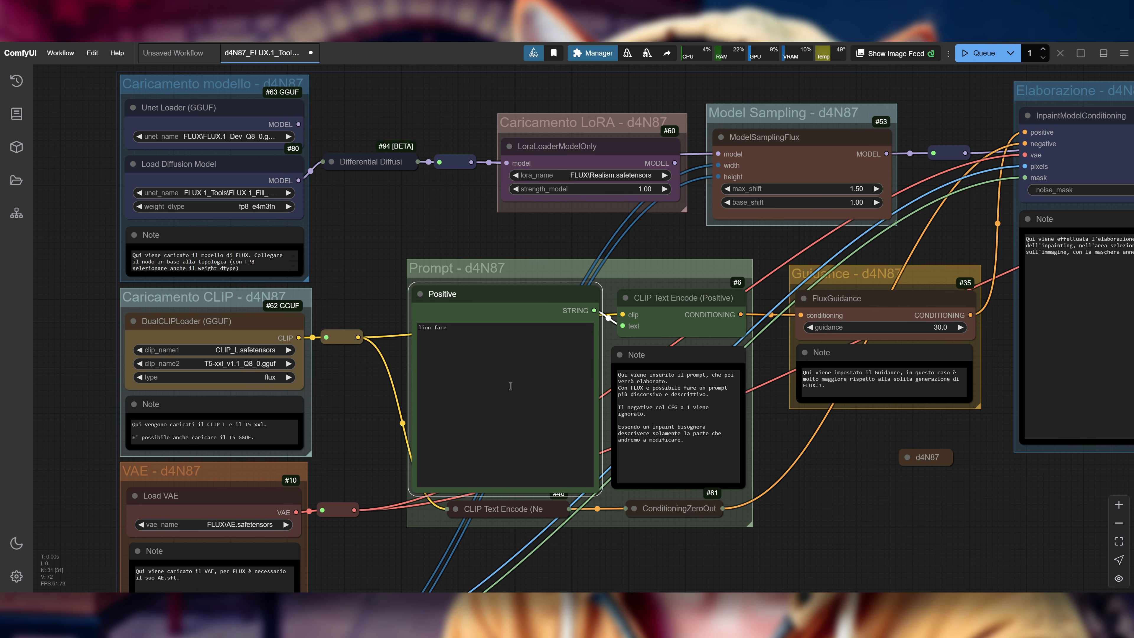
left_click_drag(851, 468, 813, 458)
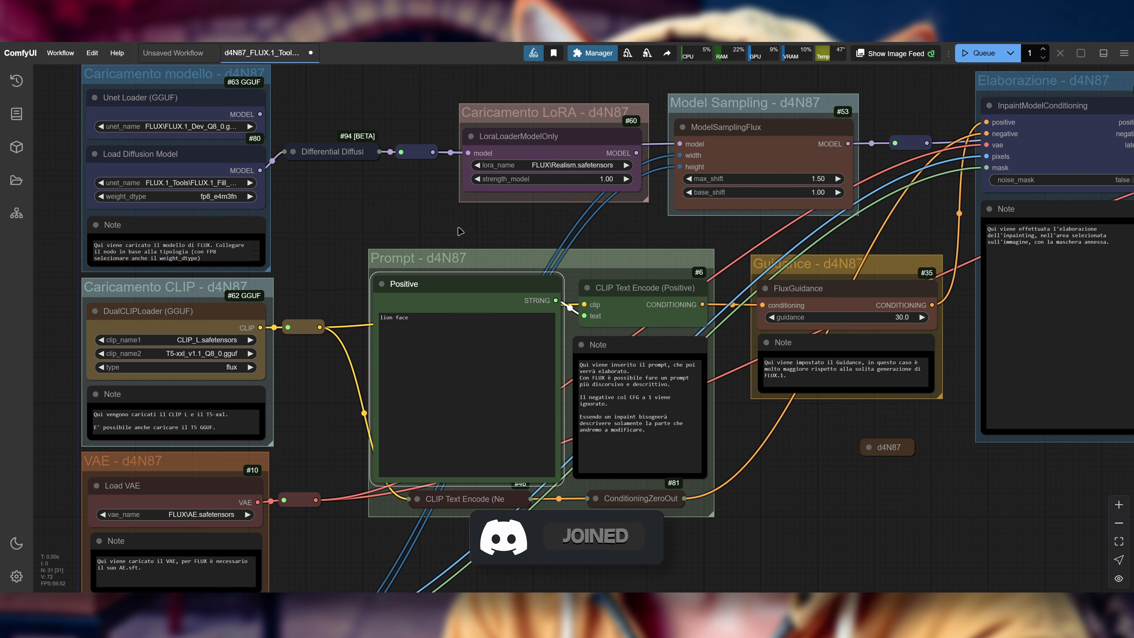
left_click_drag(848, 456, 1010, 250)
scroll(693, 387, "up", 6)
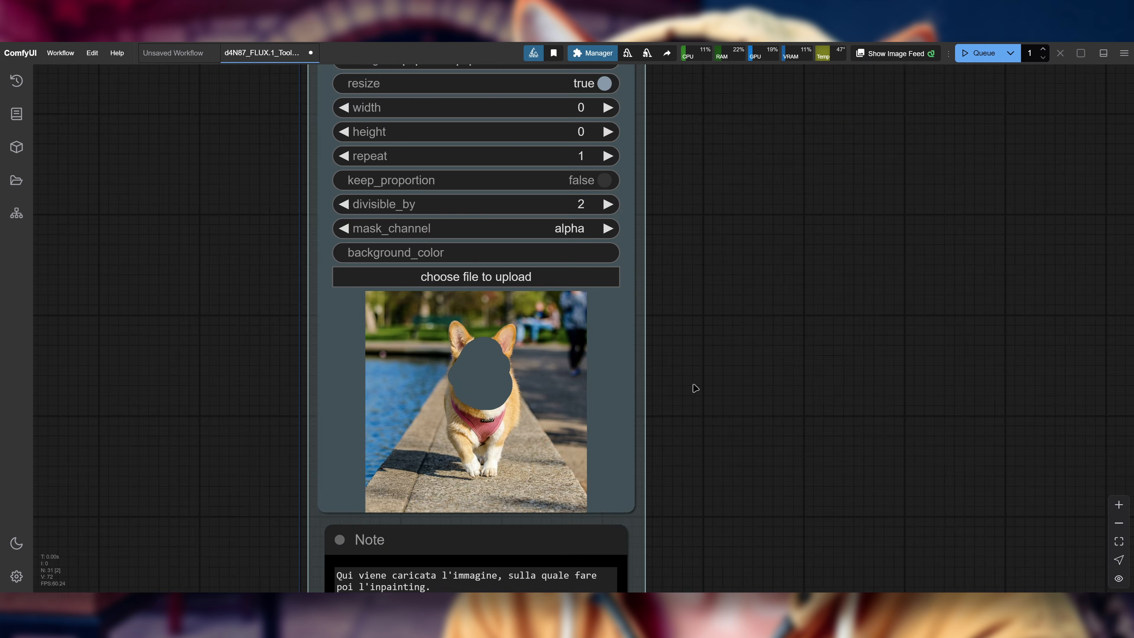
left_click_drag(706, 373, 815, 306)
scroll(815, 306, "up", 1)
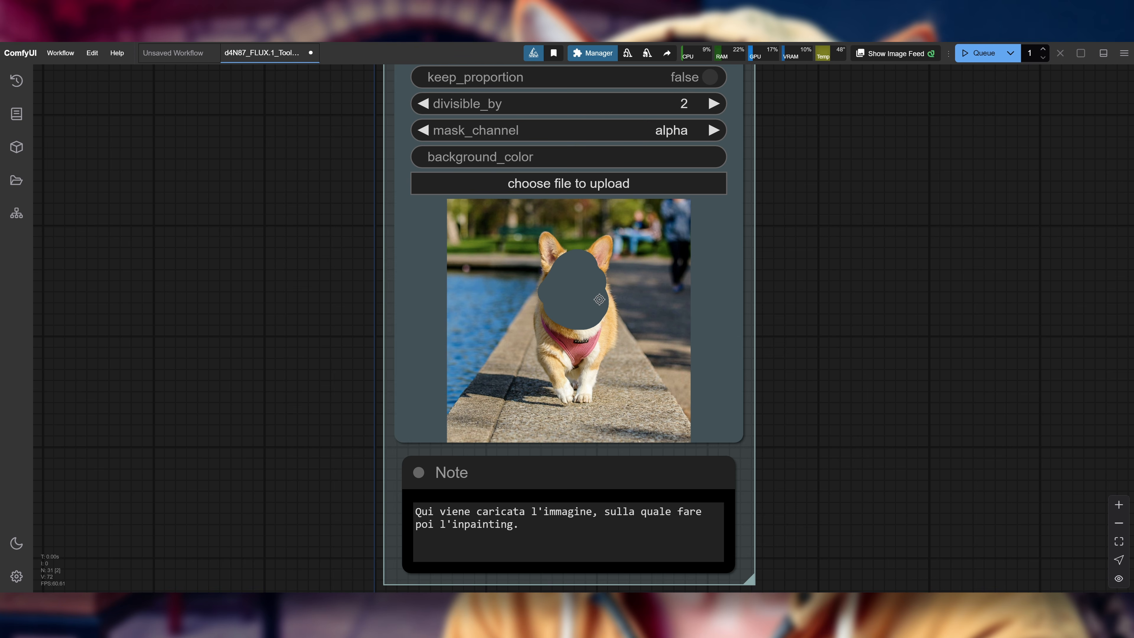
left_click_drag(865, 207, 778, 290)
scroll(777, 289, "down", 1)
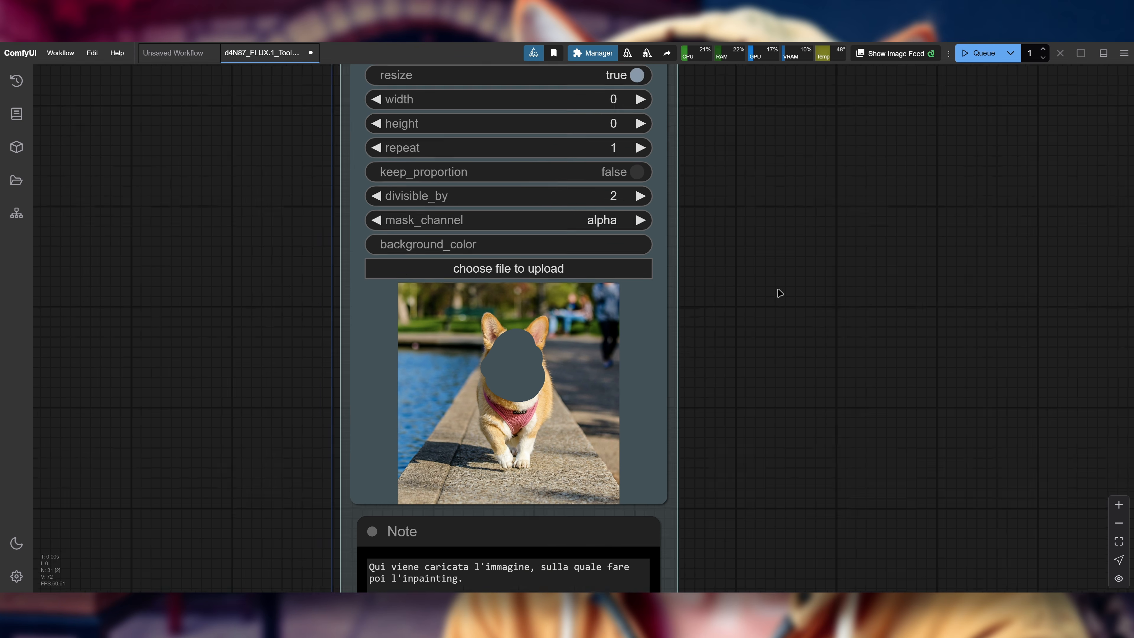
scroll(780, 292, "down", 1)
scroll(737, 270, "up", 3)
scroll(724, 284, "down", 2)
left_click_drag(833, 238, 668, 520)
scroll(404, 178, "up", 2)
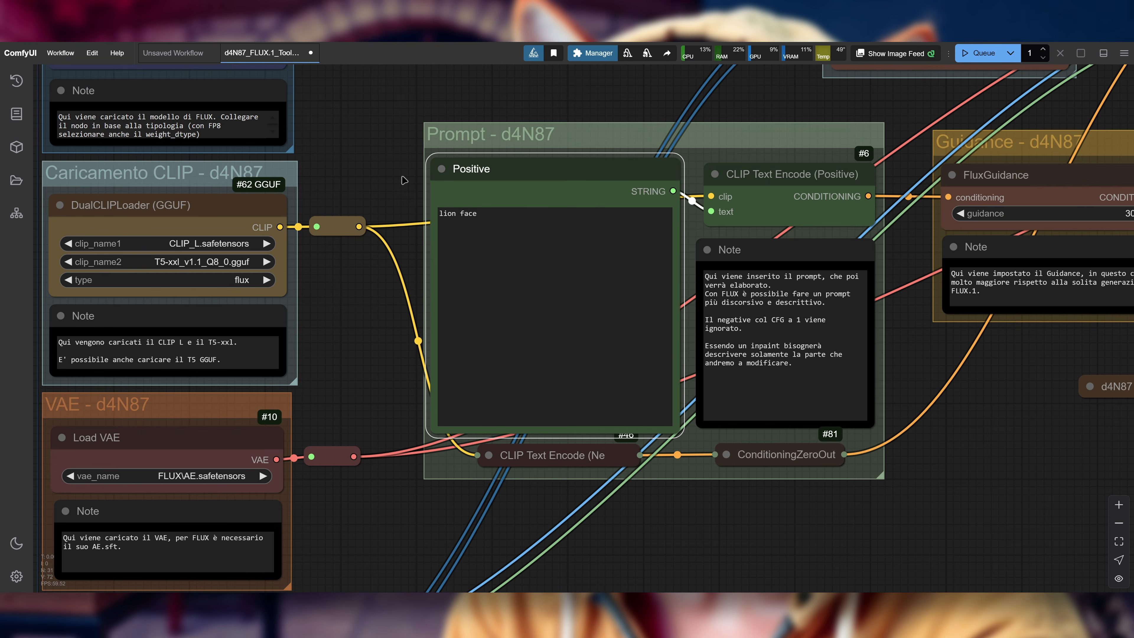
Step: Review the settings of the LoraLoaderModelOnly, ModelSamplingFlux, FluxGuidance, InpaintModelConditioning and KSampler nodes
scroll(436, 250, "down", 3)
left_click_drag(642, 101, 397, 305)
scroll(460, 237, "up", 3)
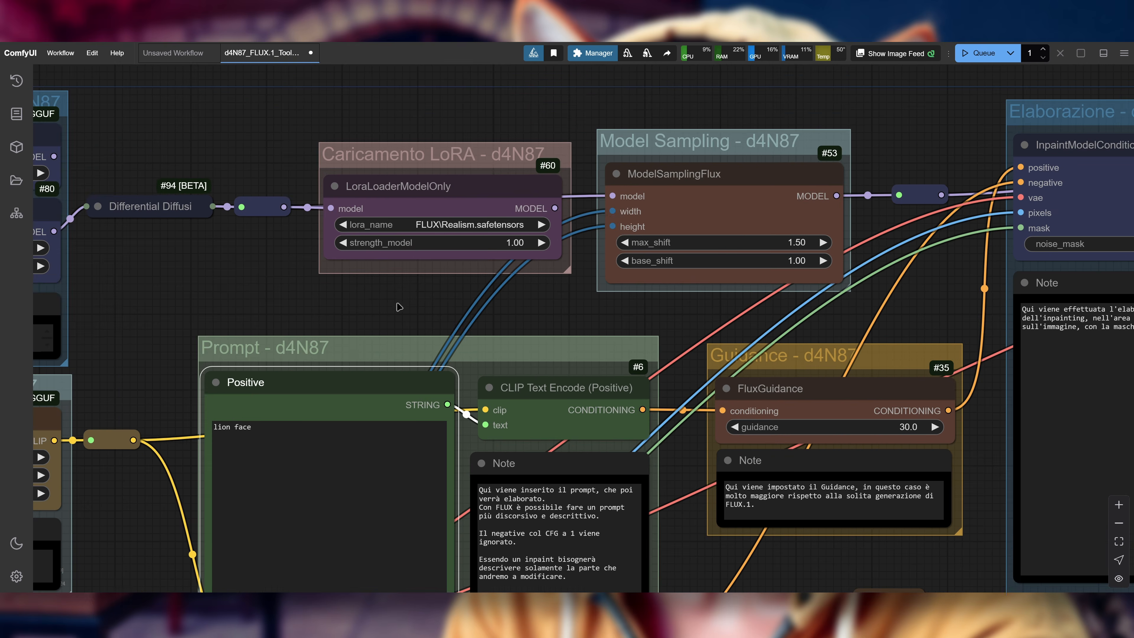
left_click_drag(262, 279, 287, 278)
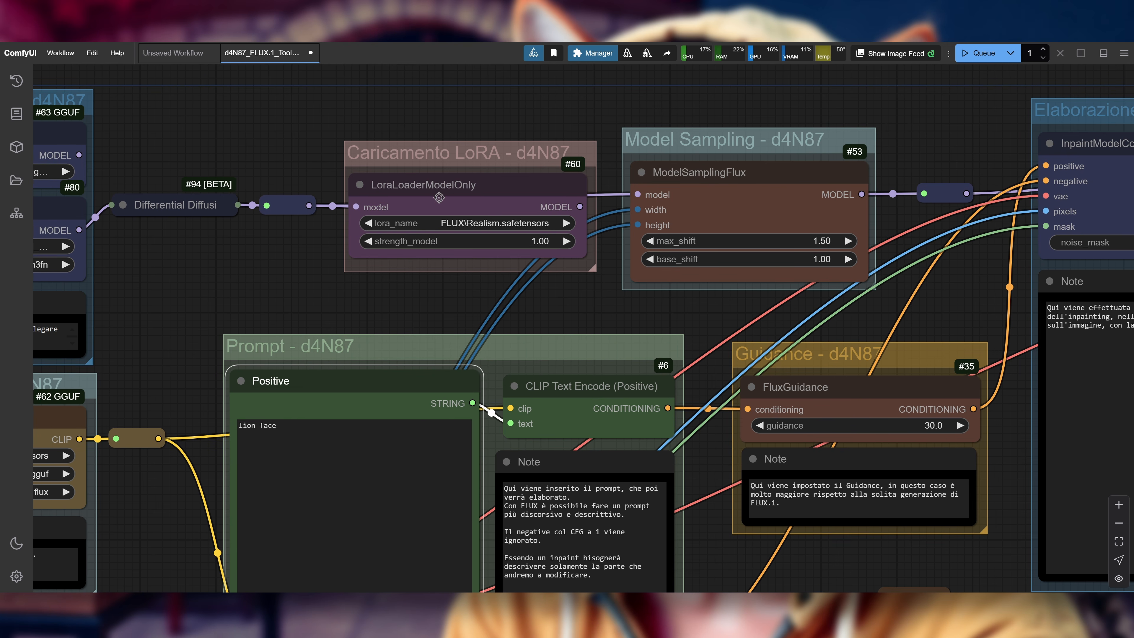
left_click(464, 194)
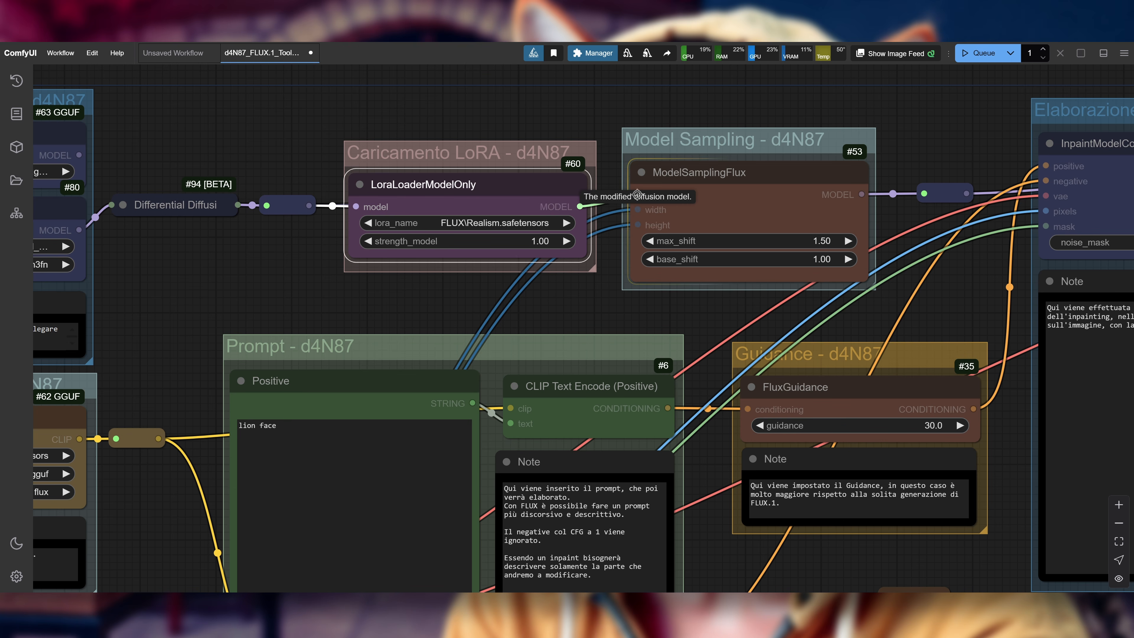
left_click_drag(517, 317, 345, 309)
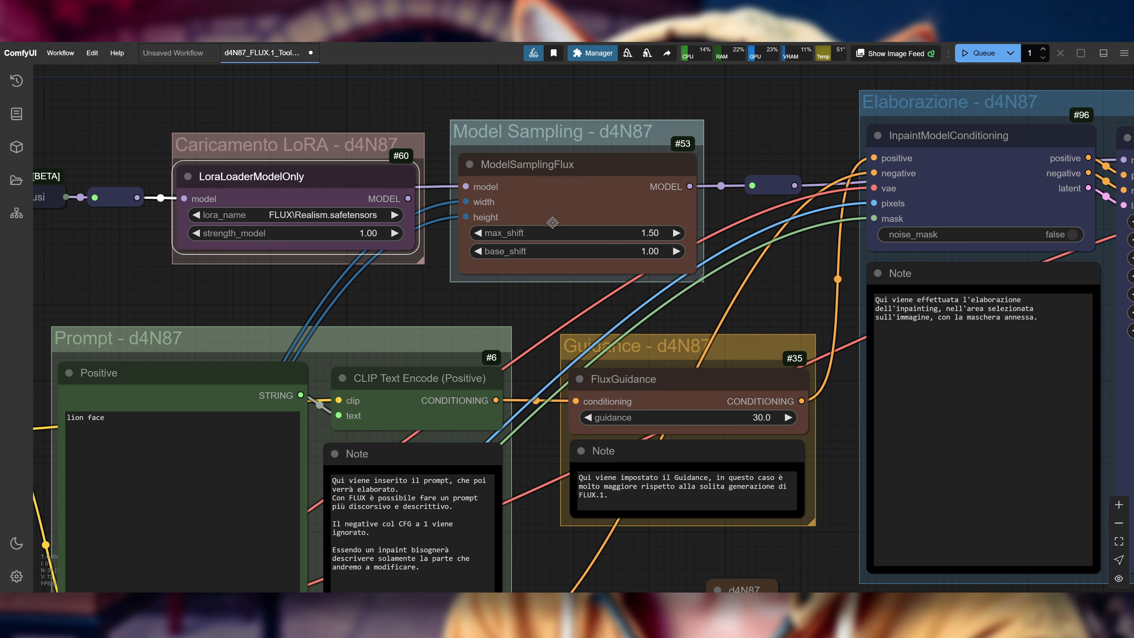
scroll(695, 484, "down", 3)
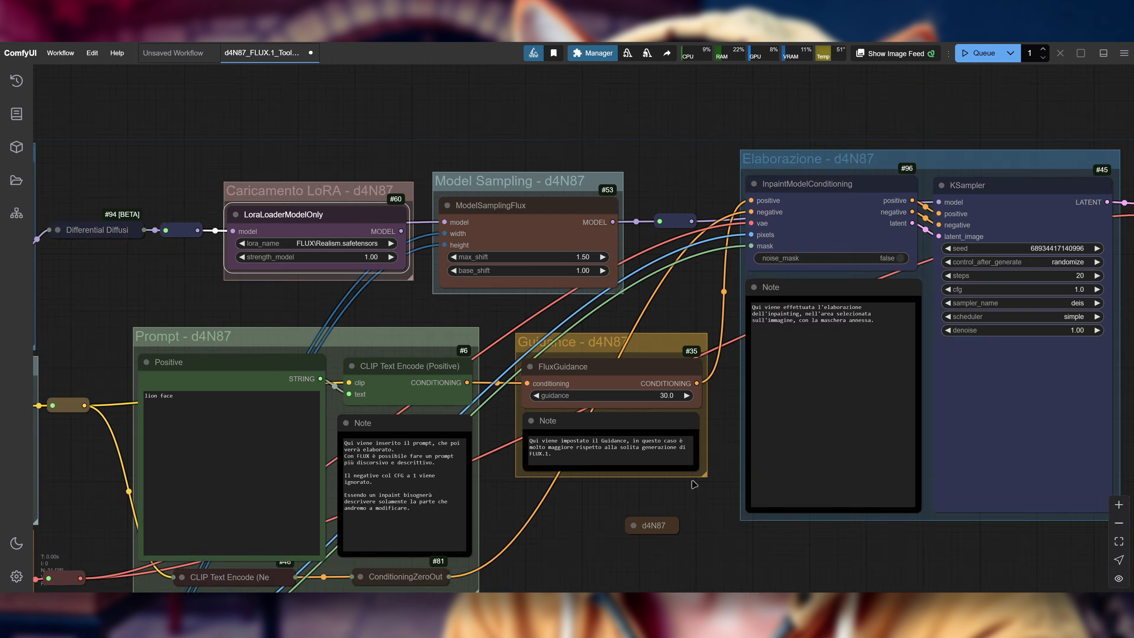
scroll(695, 484, "up", 3)
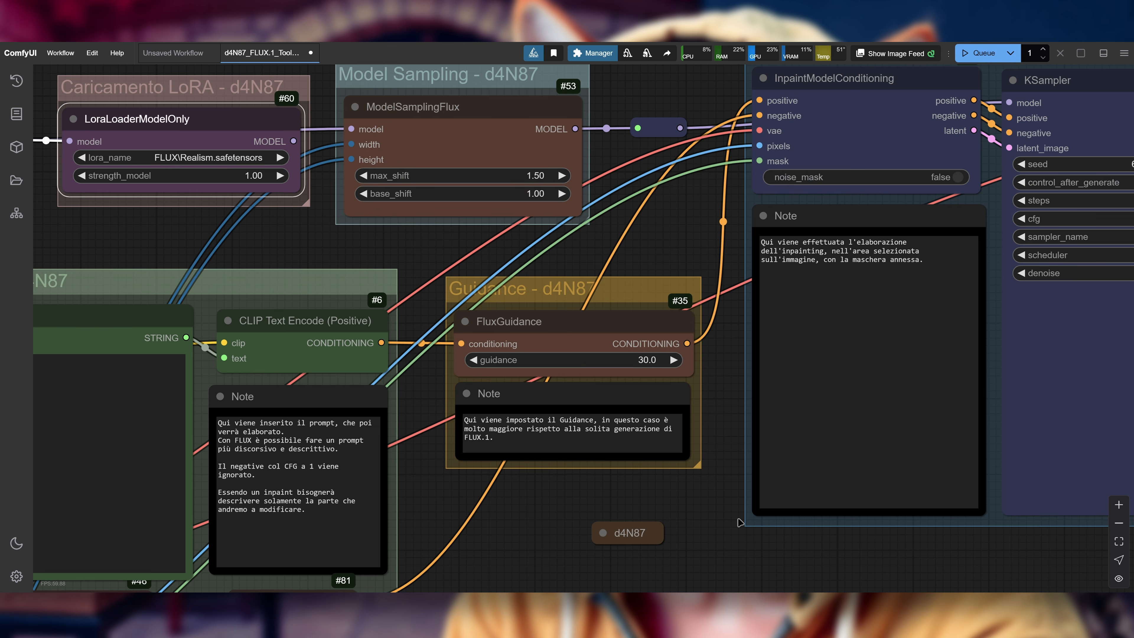
scroll(716, 513, "down", 2)
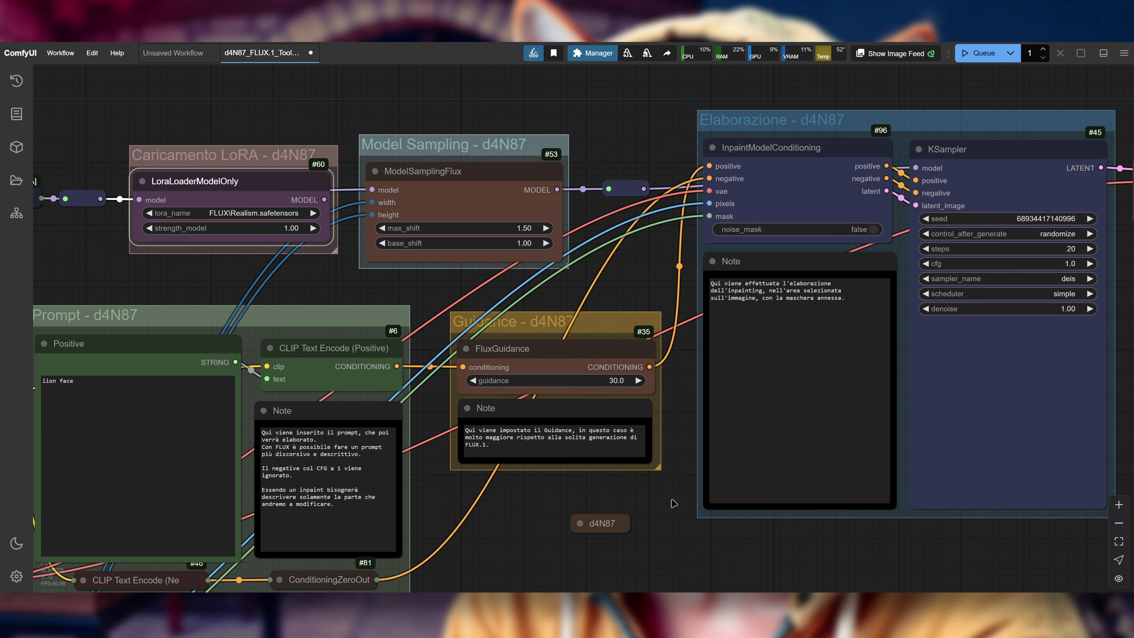
Step: Review the Elaborazione group and its connections from the Model Sampling, Guidance and Prompt groups through to the VAE Decode (Tiled) node
left_click_drag(673, 518, 347, 514)
left_click_drag(856, 316, 811, 342)
scroll(830, 342, "up", 2)
left_click_drag(169, 110, 238, 123)
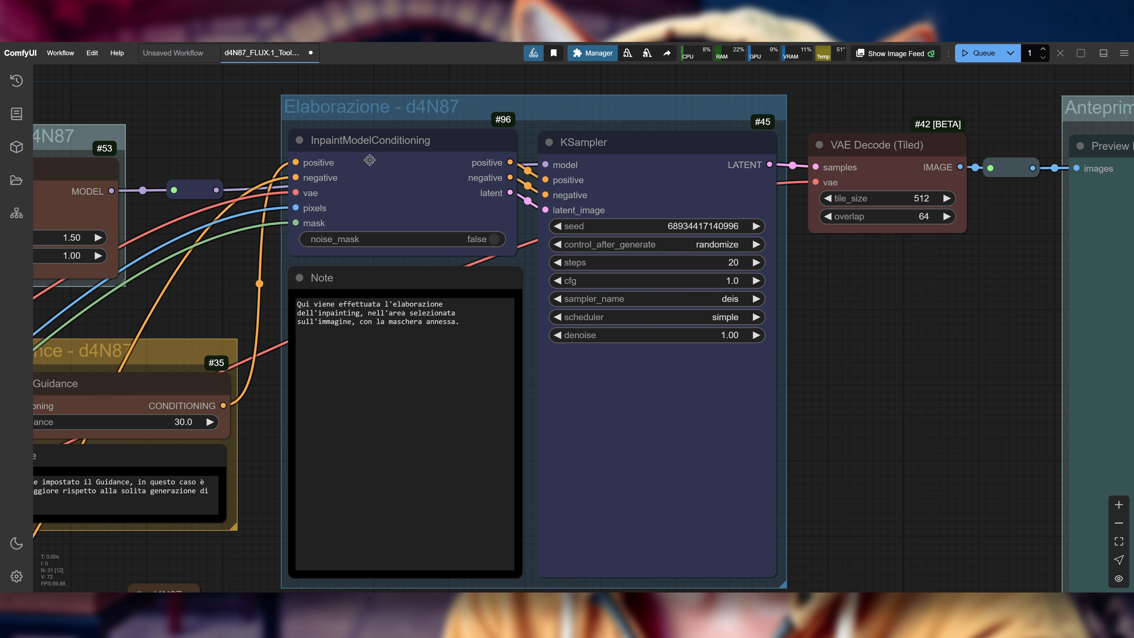
left_click_drag(214, 117, 602, 130)
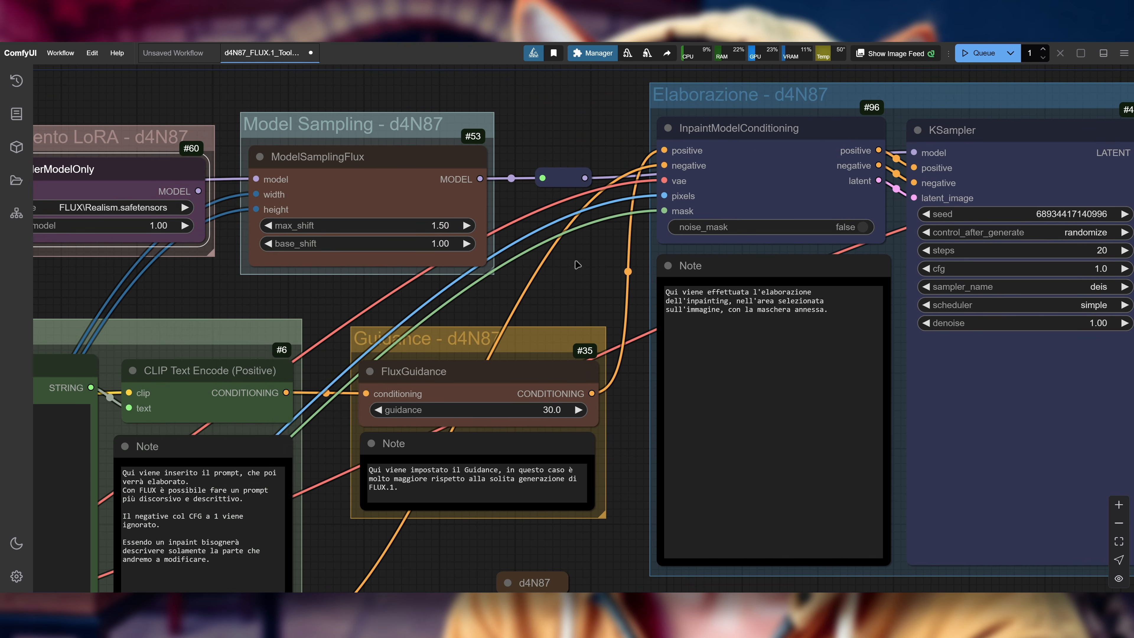
scroll(660, 192, "down", 3)
scroll(660, 192, "down", 3)
left_click_drag(427, 502, 542, 383)
left_click_drag(696, 375, 460, 573)
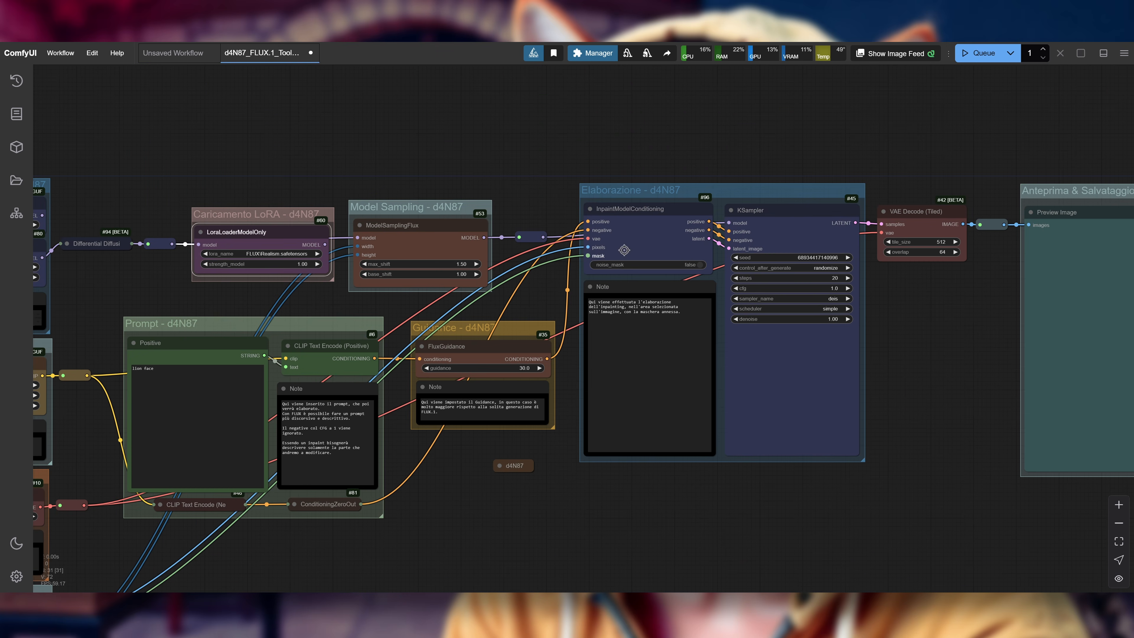
left_click_drag(845, 134, 717, 139)
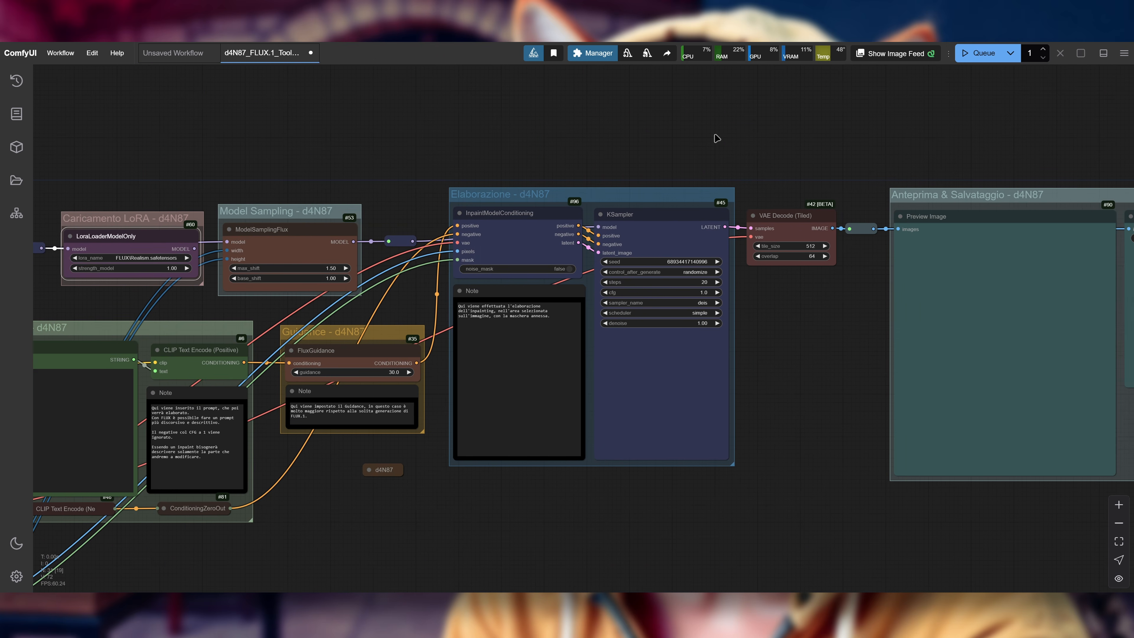
scroll(815, 152, "up", 1)
left_click_drag(841, 157, 839, 106)
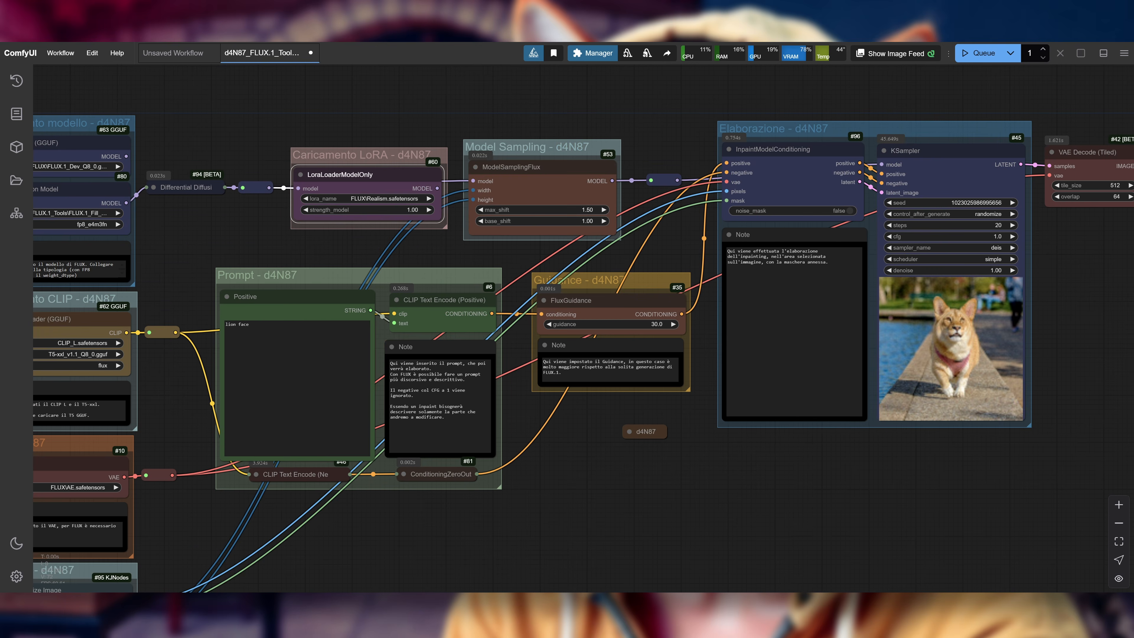
Step: Check GPU and memory usage in Task Manager and view the generated image in the Preview Image and Save Image nodes
key("ctrl+shift+Escape")
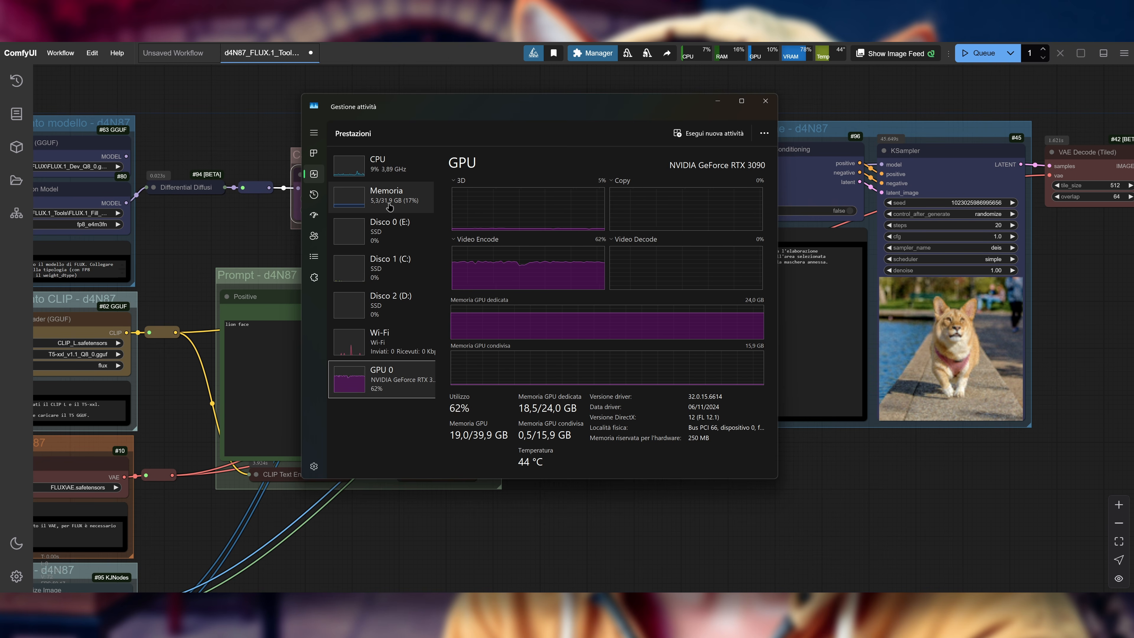
left_click_drag(1089, 501, 341, 460)
scroll(561, 280, "up", 4)
left_click_drag(525, 279, 343, 327)
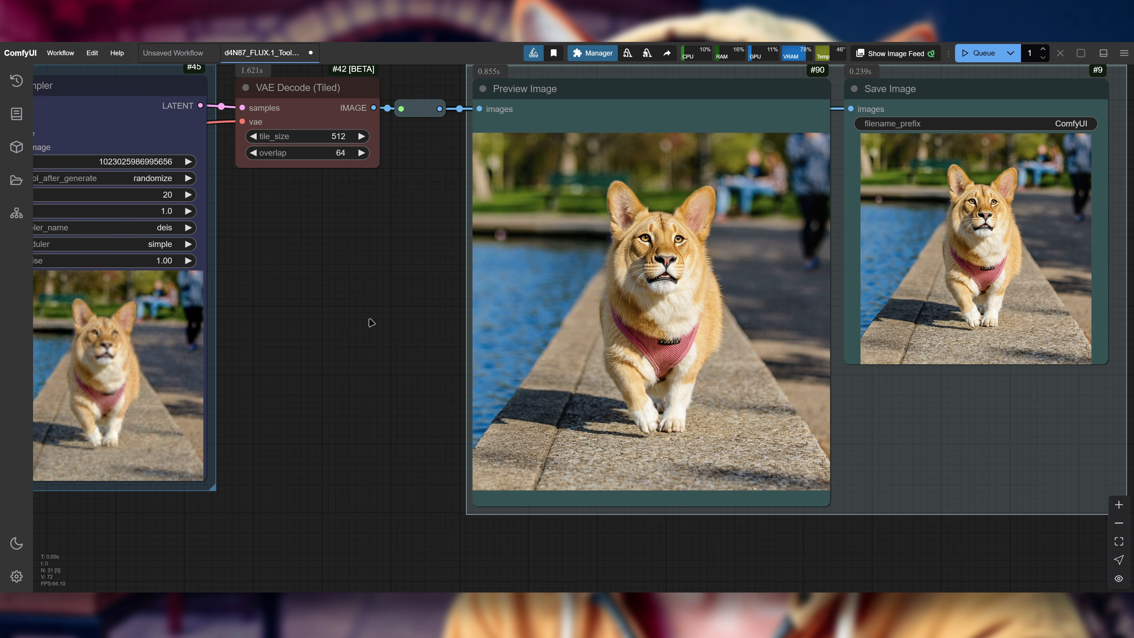
Step: Compare the KSampler preview with the final result in Preview Image, and review the nodes and settings that produced it
left_click_drag(360, 313, 754, 285)
scroll(464, 300, "down", 2)
scroll(743, 285, "up", 2)
left_click_drag(737, 285, 822, 289)
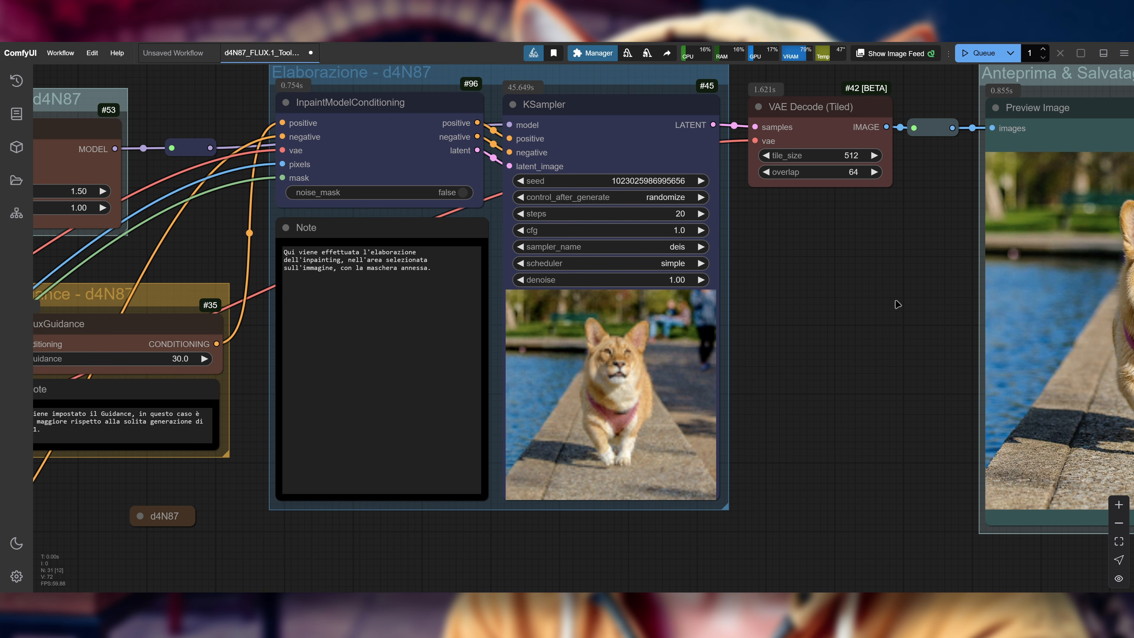
left_click_drag(865, 305, 843, 310)
scroll(842, 310, "down", 1)
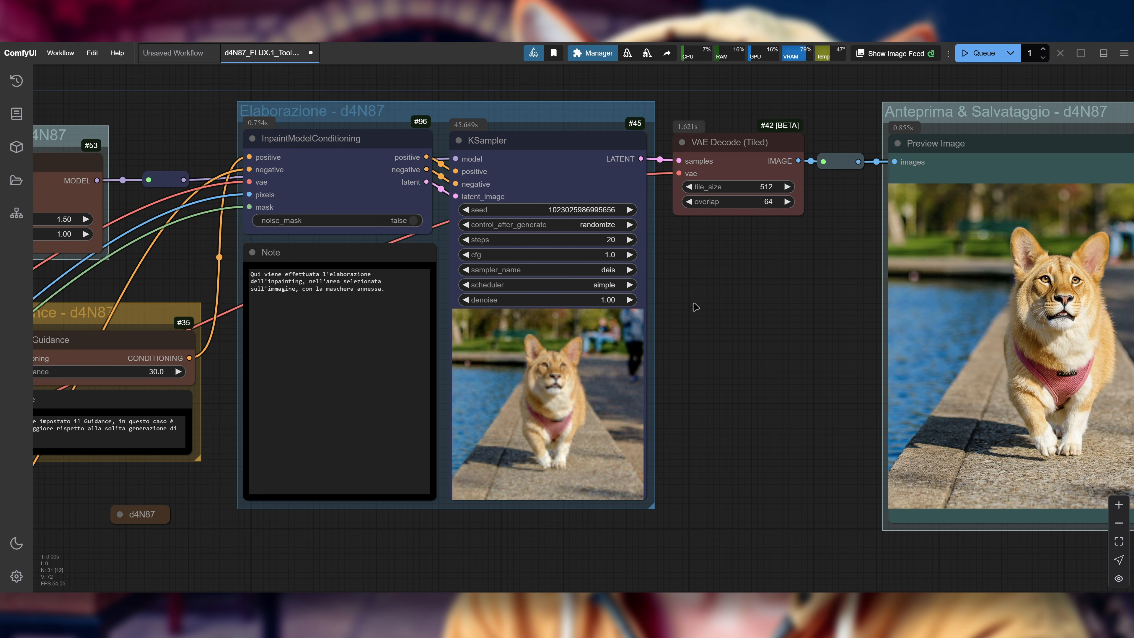
left_click_drag(730, 315, 597, 311)
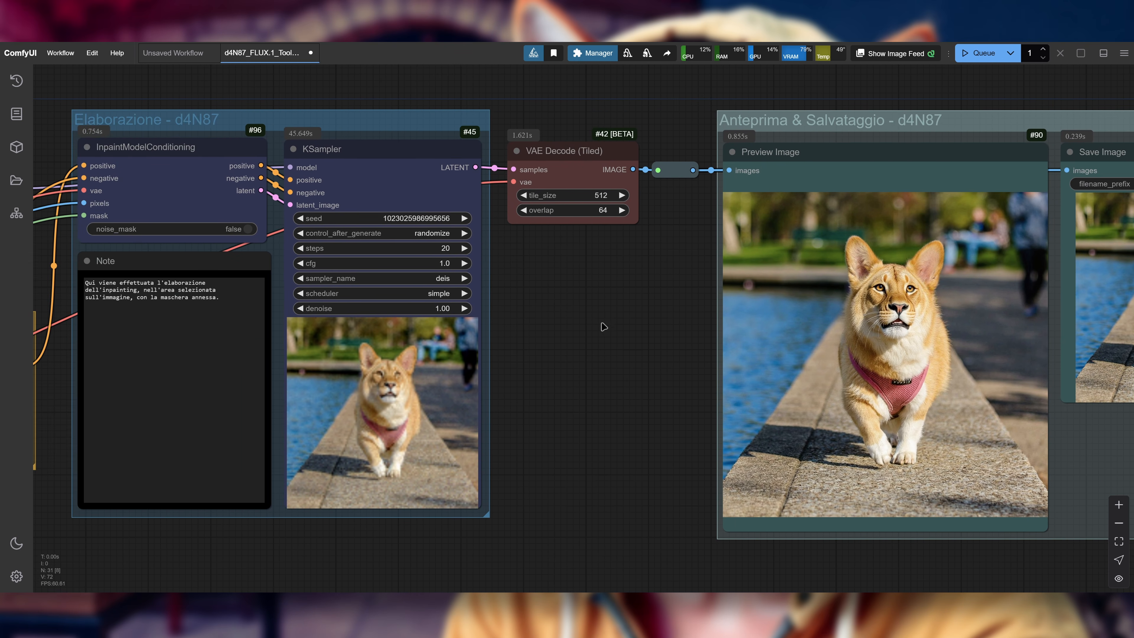
scroll(604, 327, "down", 1)
left_click_drag(598, 380, 516, 369)
scroll(690, 395, "up", 1)
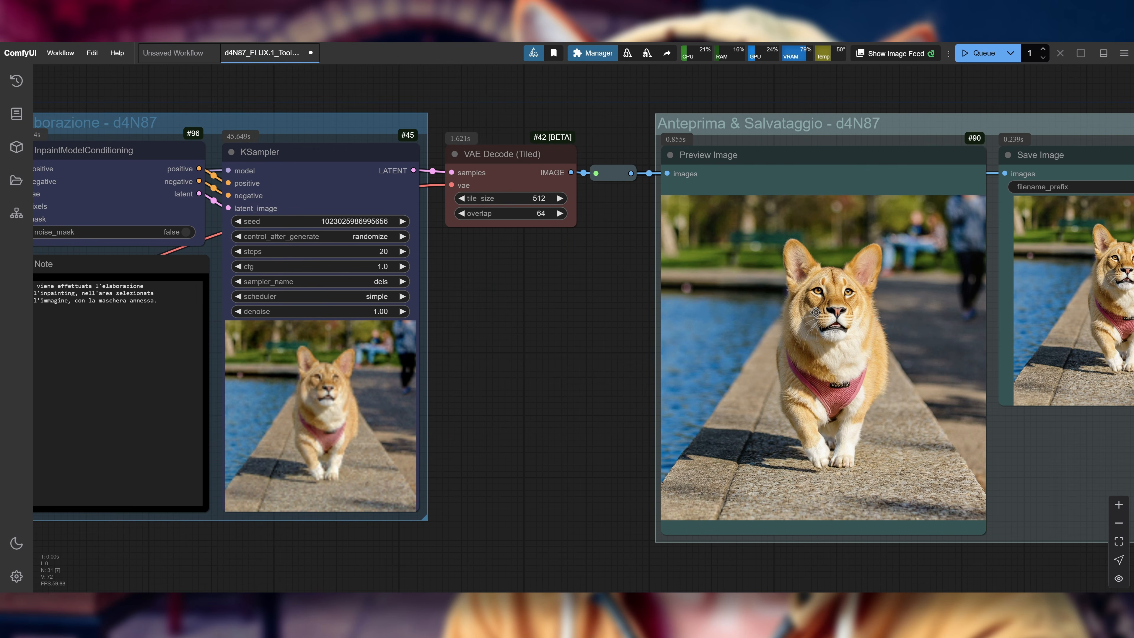
left_click_drag(516, 364, 720, 323)
scroll(719, 323, "down", 1)
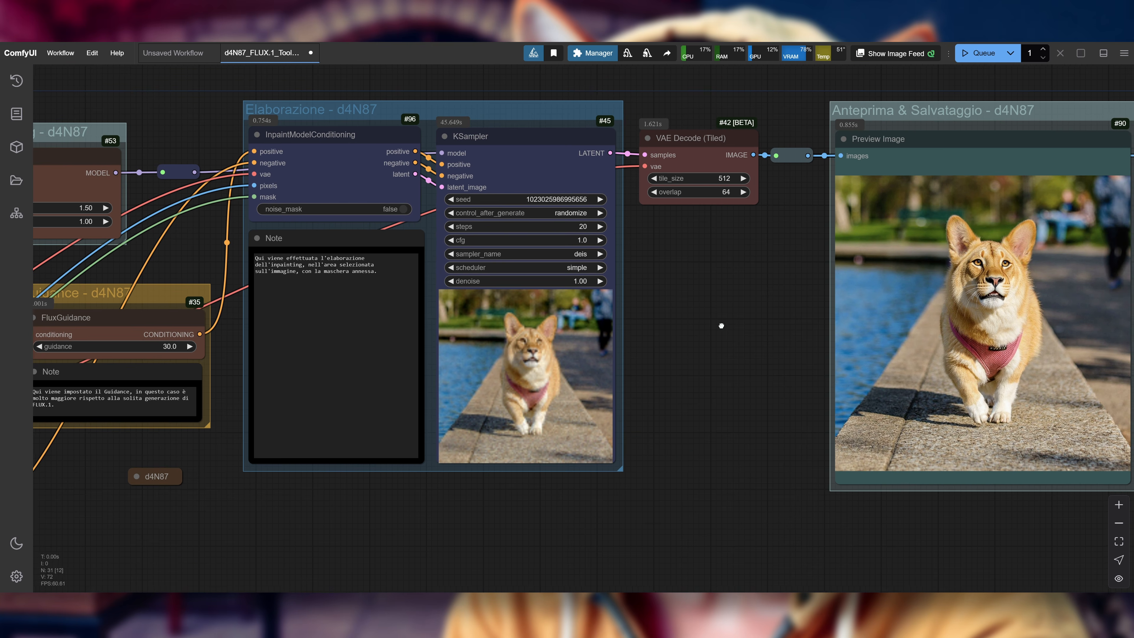
left_click_drag(980, 278, 786, 251)
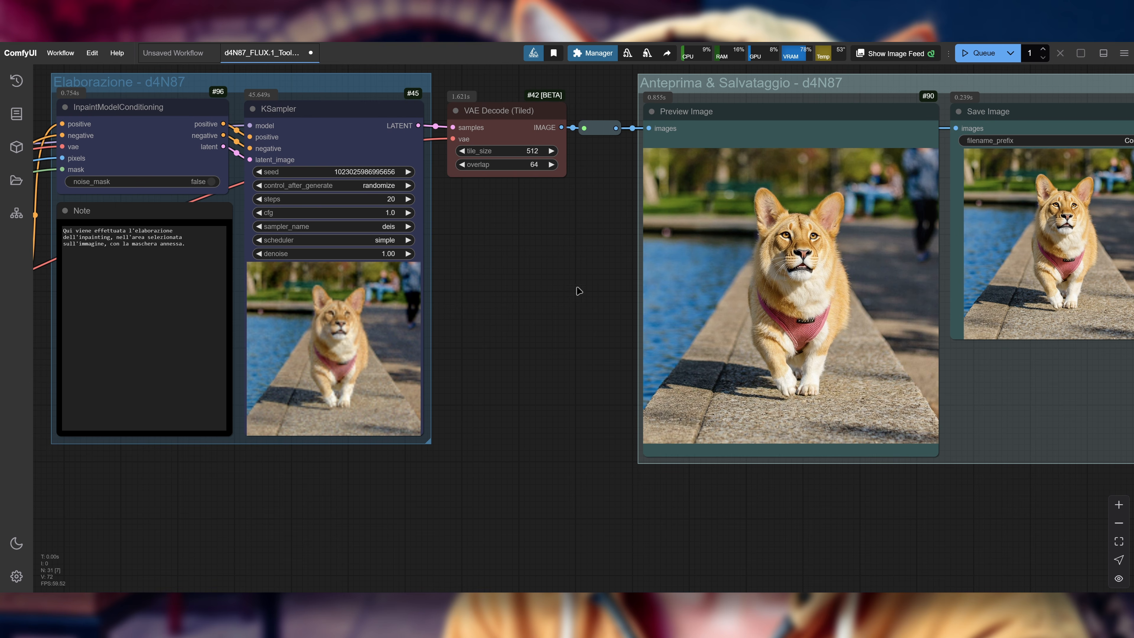
left_click_drag(588, 284, 403, 272)
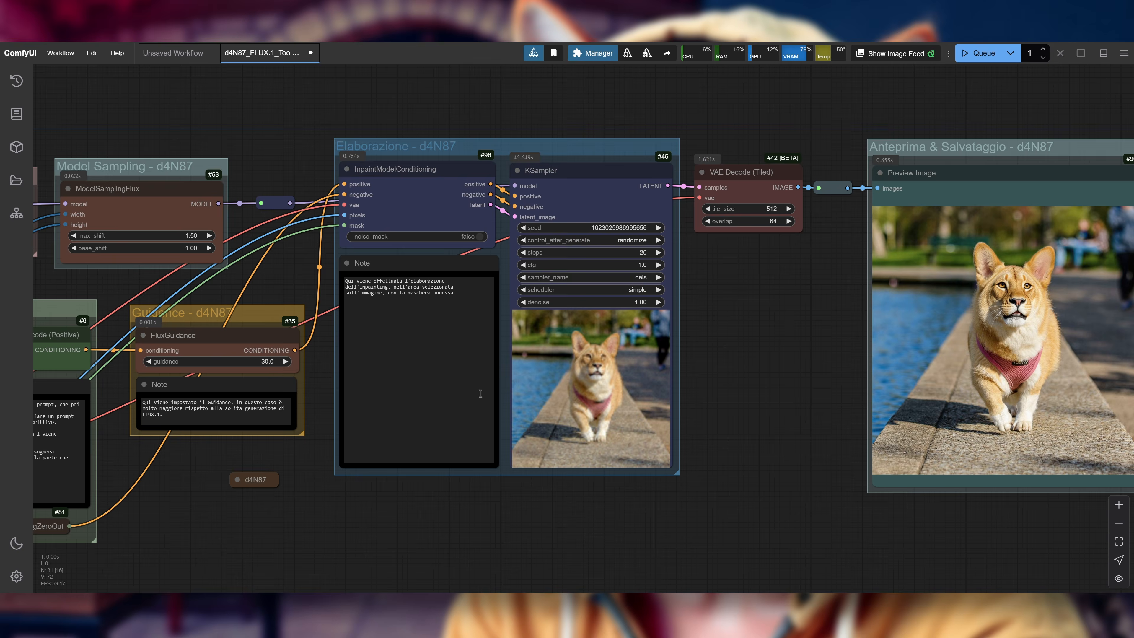
scroll(709, 269, "up", 2)
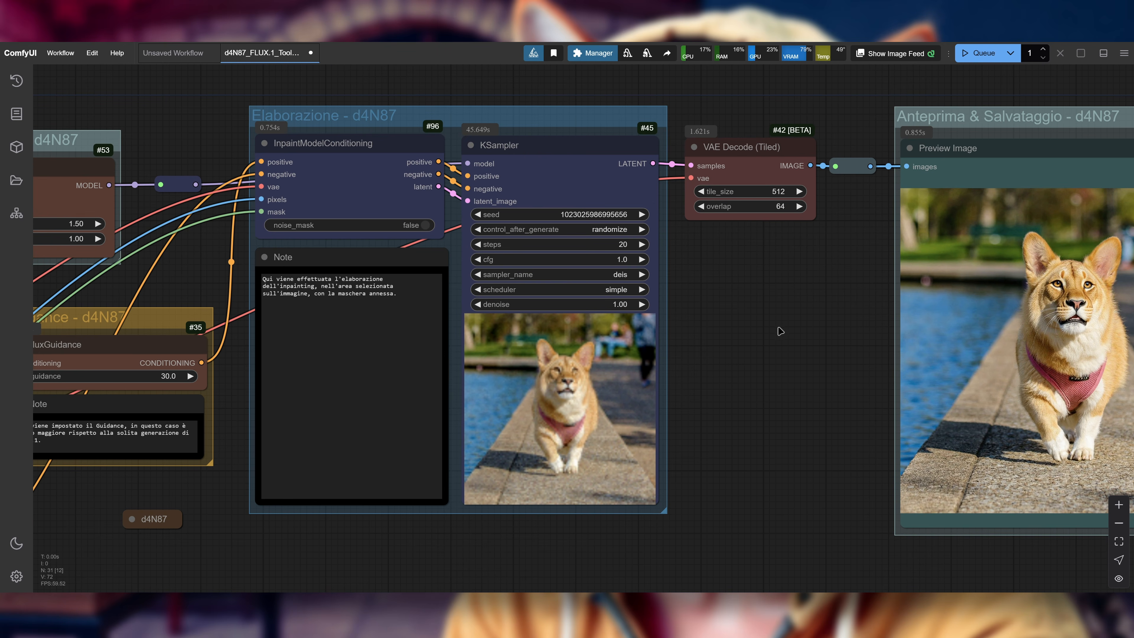
scroll(809, 367, "down", 5)
left_click_drag(518, 500, 661, 421)
left_click_drag(724, 438, 697, 461)
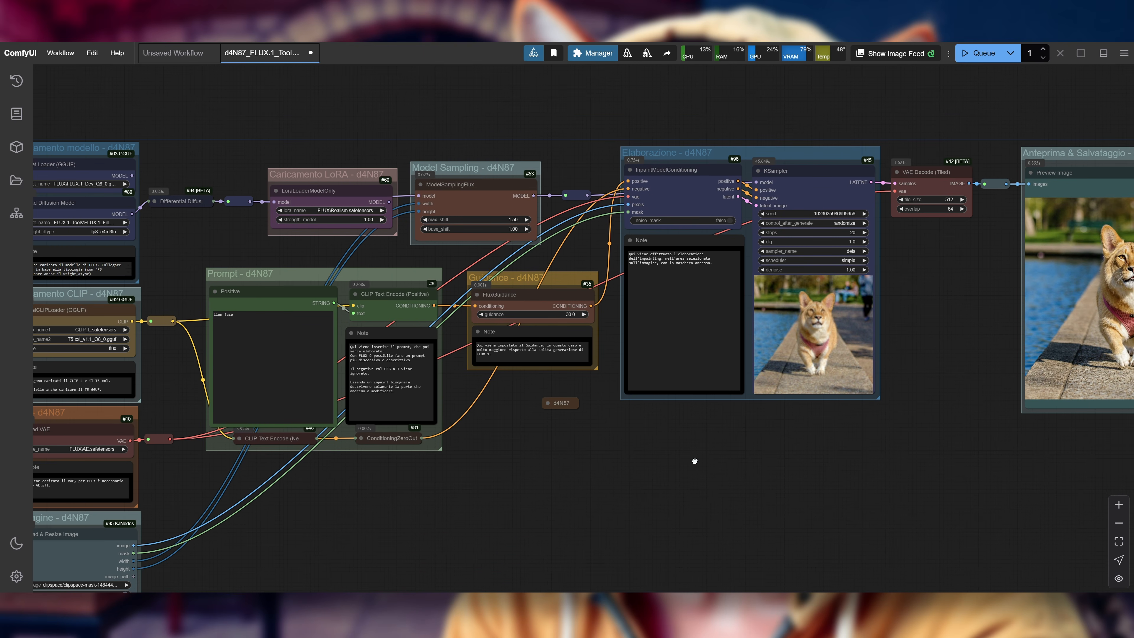
Step: Open the workflow file d4N87_FLUX.1_Tools_Outpainting_v0.2.json from the FLUX.1 folder
left_click(65, 55)
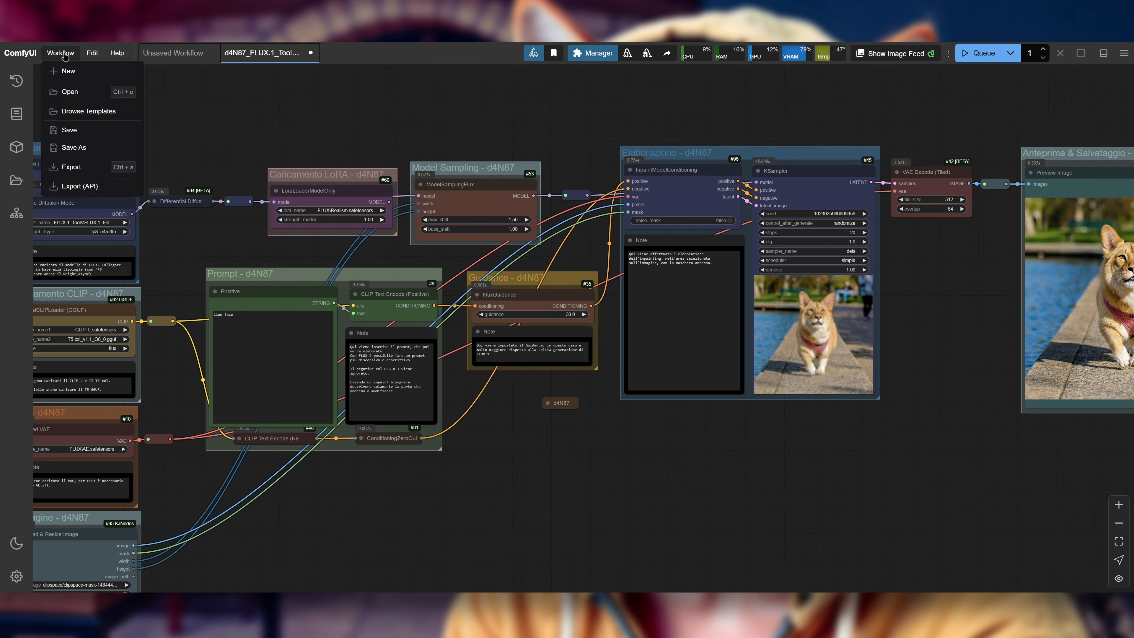
left_click(100, 90)
left_click(495, 336)
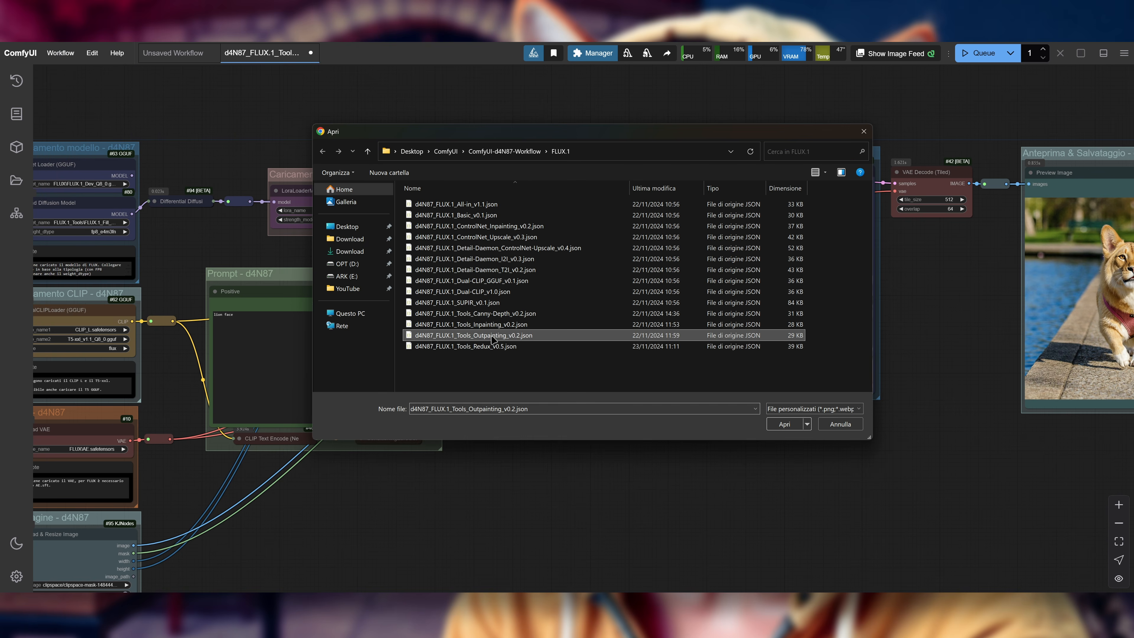
left_click(784, 427)
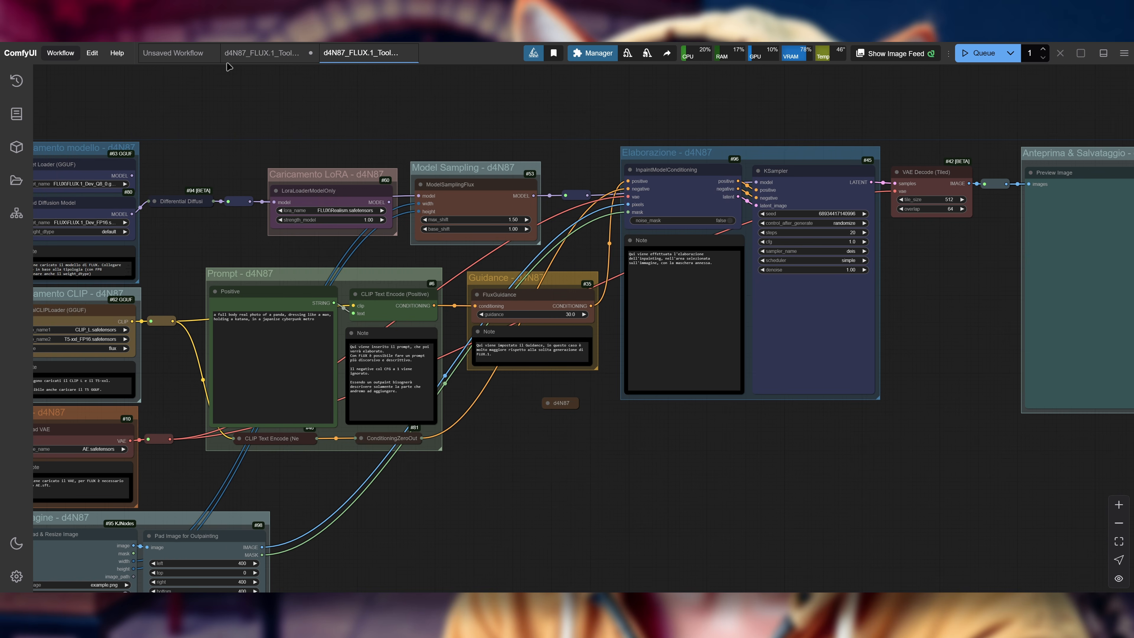
Step: Close the unsaved workflow and the inpainting workflow, leaving only the outpainting workflow open
left_click(211, 52)
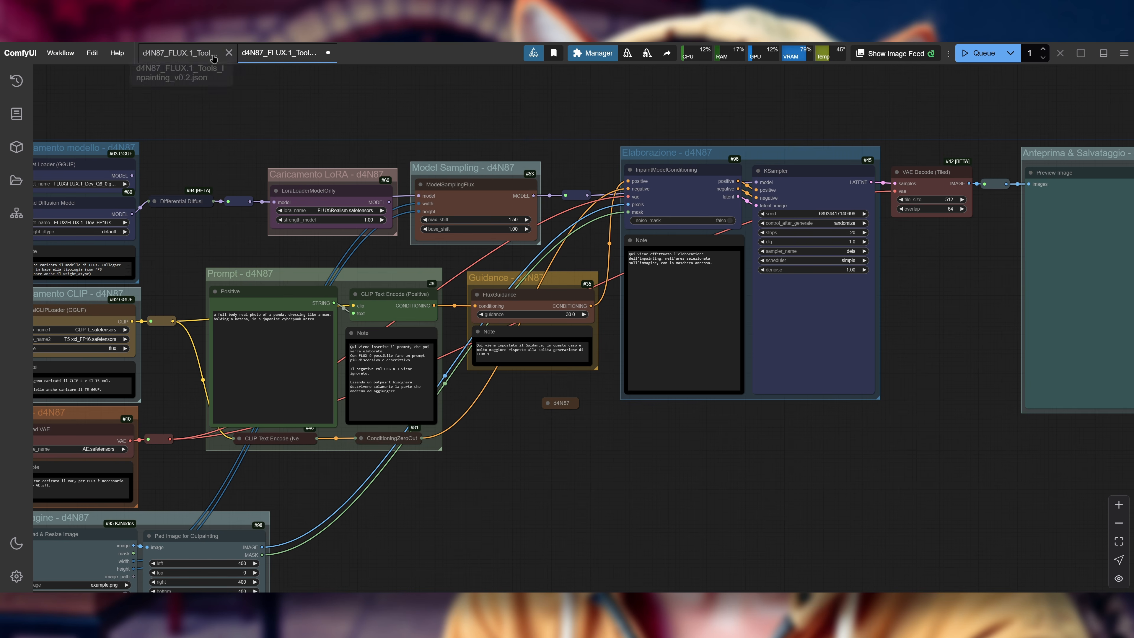
left_click(229, 53)
left_click(570, 350)
left_click_drag(797, 420, 756, 441)
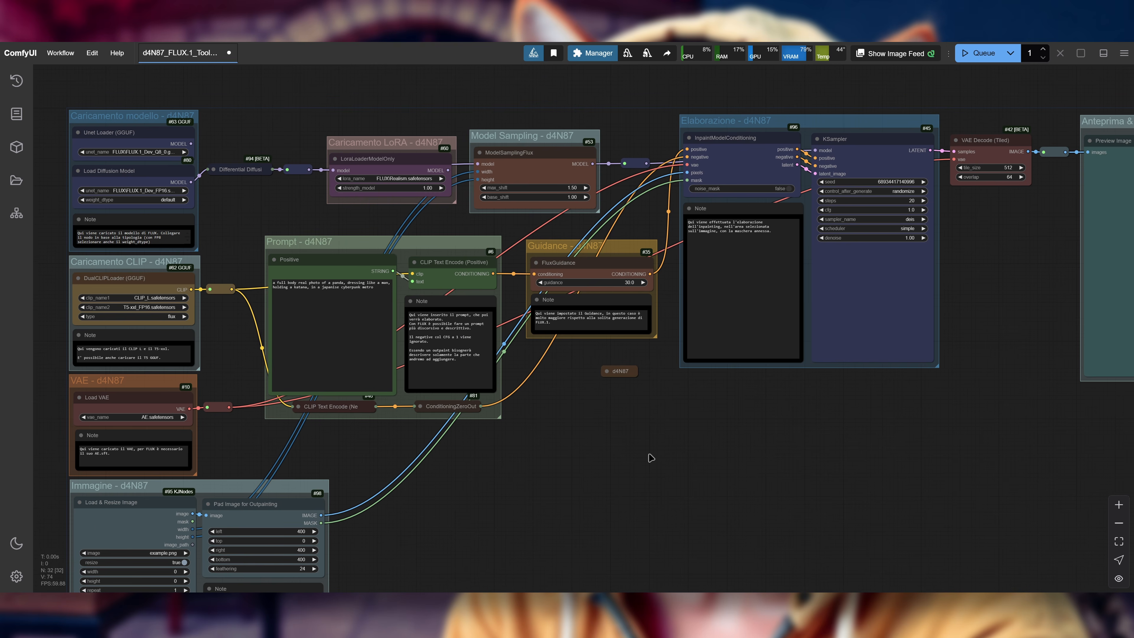
Step: Set the Load Diffusion Model node to FLUX.1_Tools\FLUX.1_Fill_Dev.safetensors with weight_dtype fp8_e4m3fn
left_click_drag(475, 509, 945, 255)
scroll(877, 318, "up", 4)
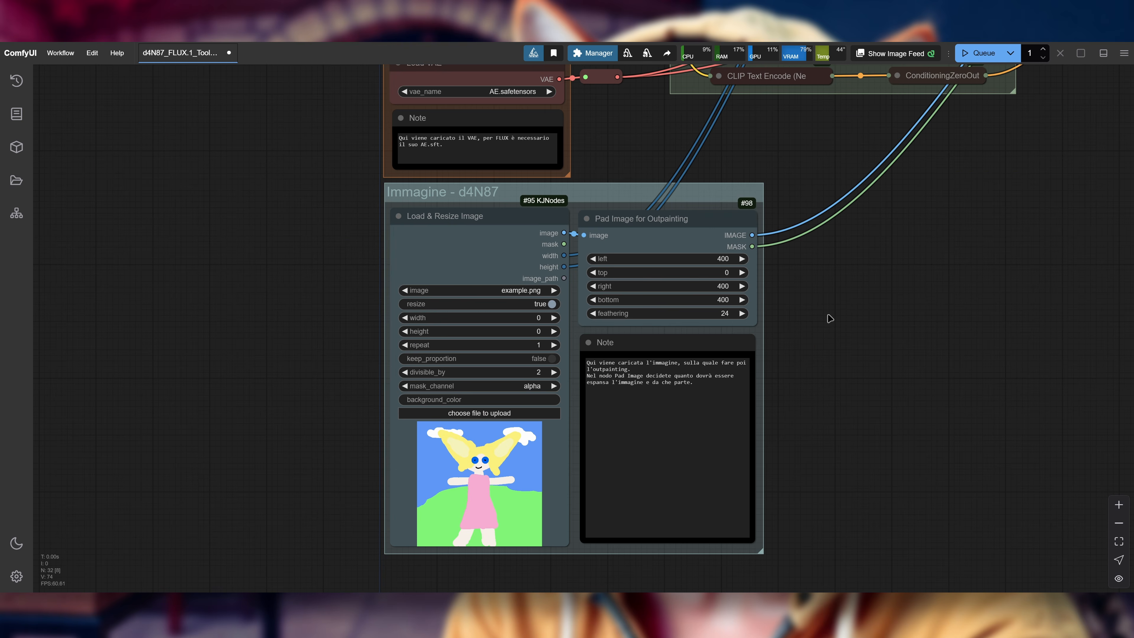
left_click_drag(289, 229, 258, 557)
left_click_drag(263, 186, 241, 400)
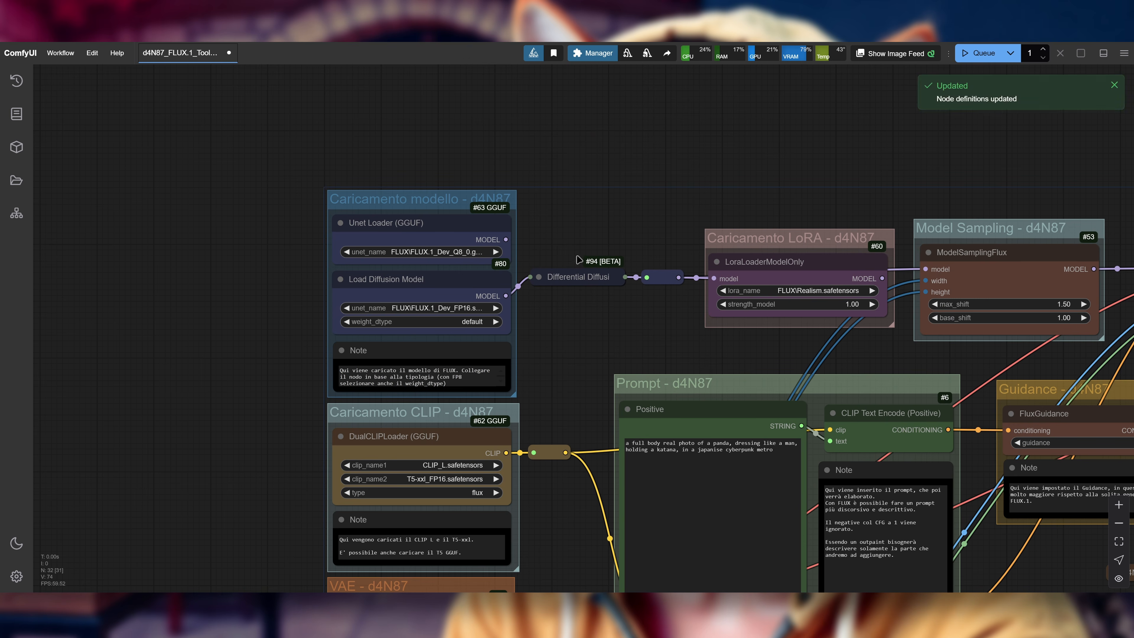
left_click(456, 308)
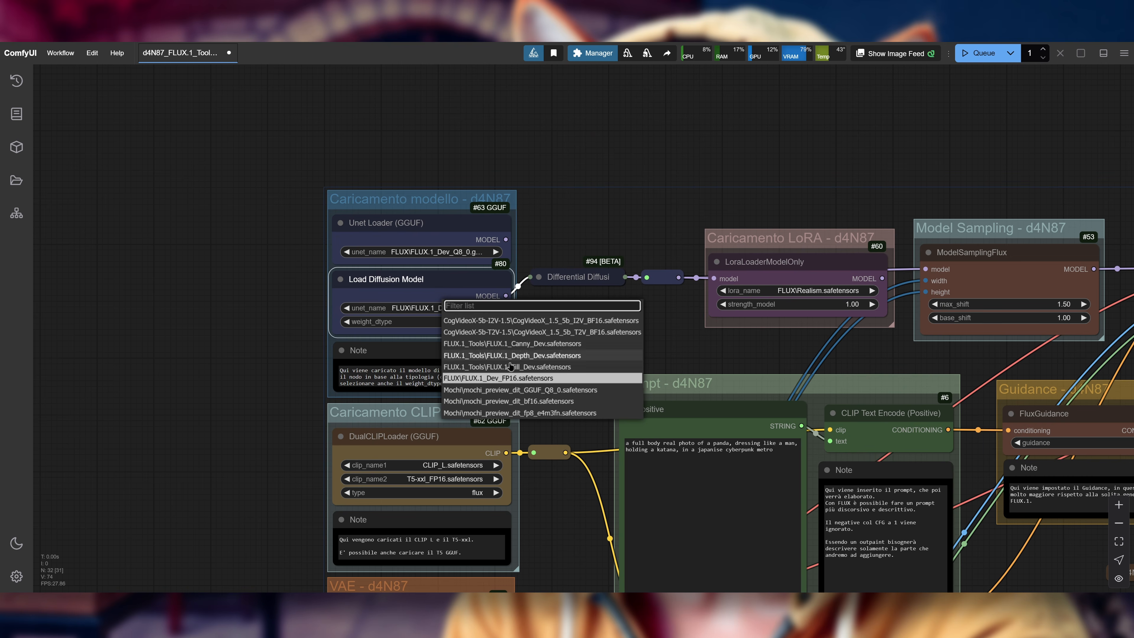
left_click(543, 367)
left_click(452, 320)
left_click(495, 332)
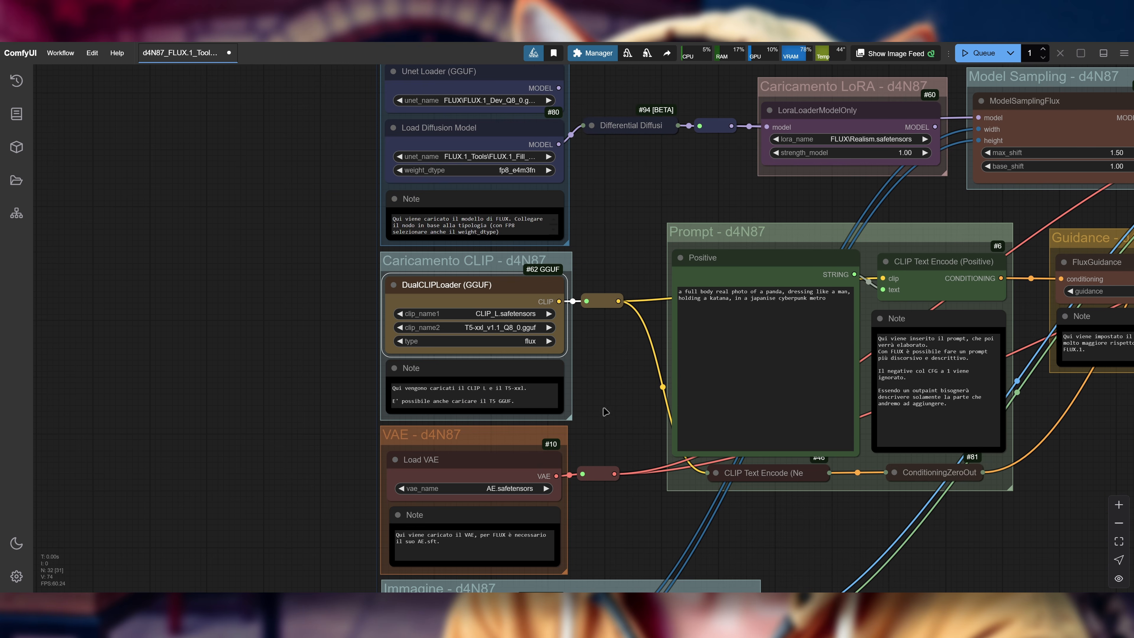
Step: Set the Load VAE node's vae_name to FLUX\AE.safetensors
scroll(615, 376, "down", 2)
left_click_drag(621, 379, 628, 332)
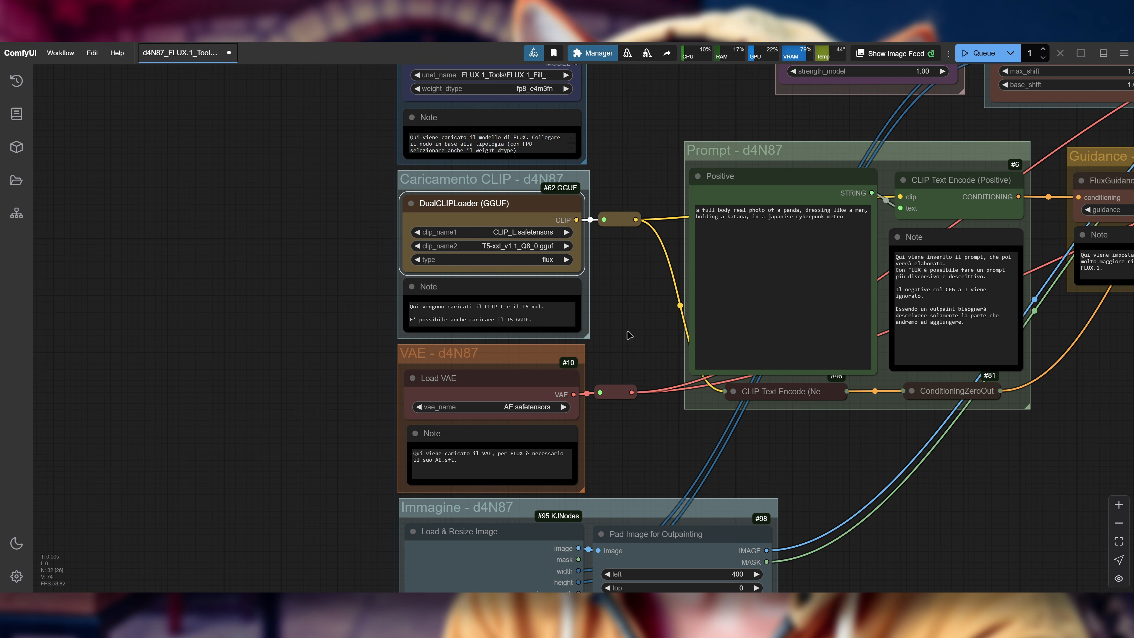
left_click(509, 406)
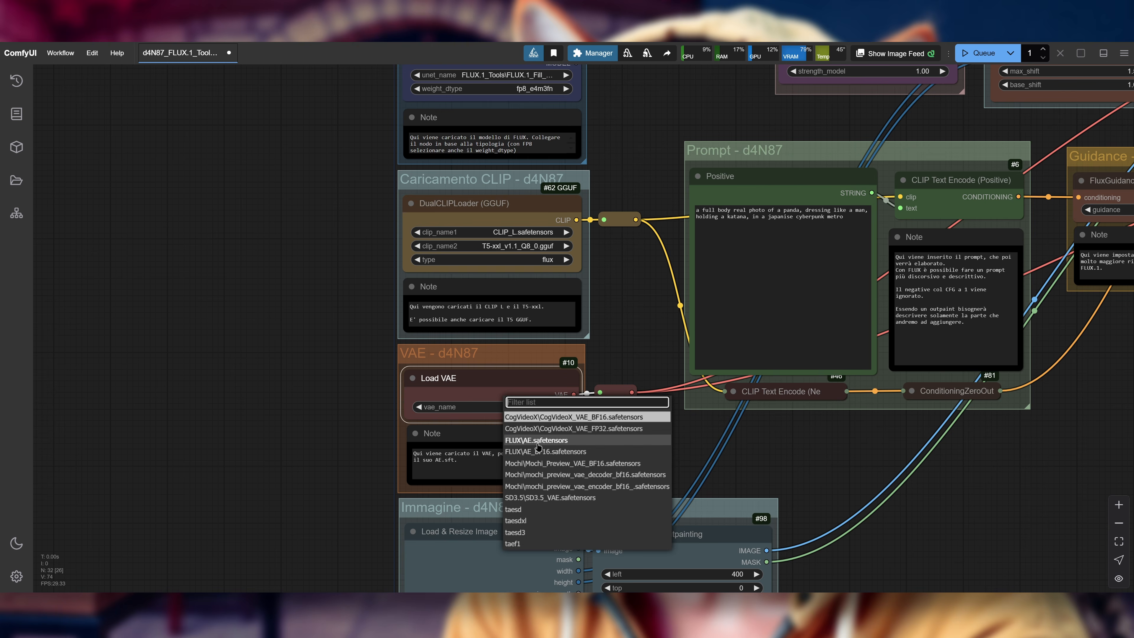
left_click(537, 442)
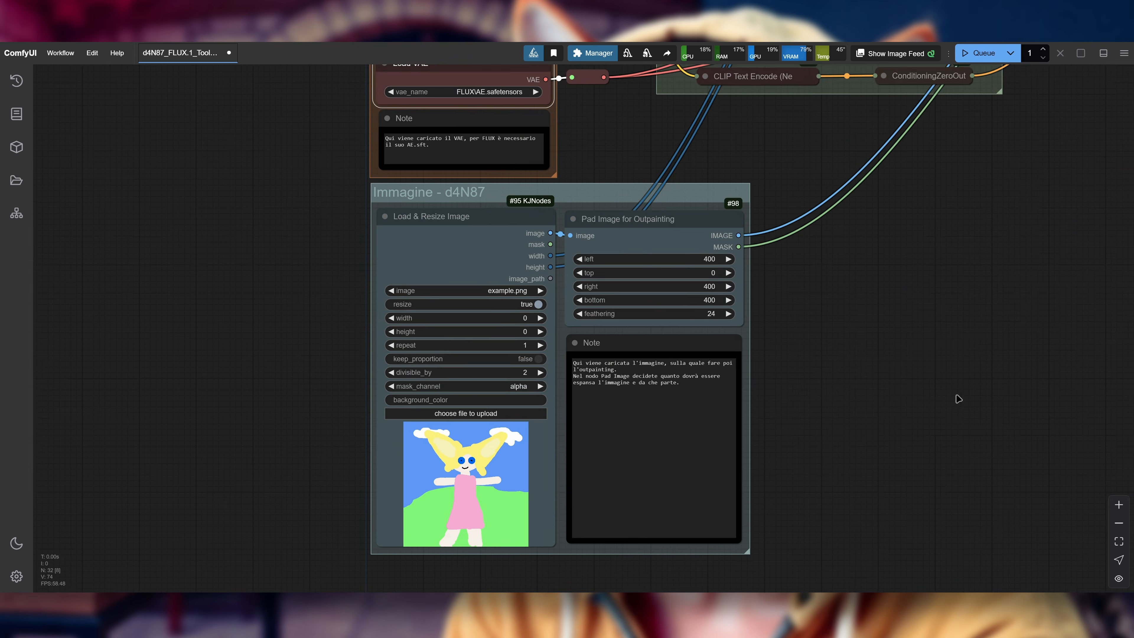
Step: Select dog.jpg as the source image in the Load & Resize Image node
left_click_drag(957, 398, 1035, 333)
left_click(590, 225)
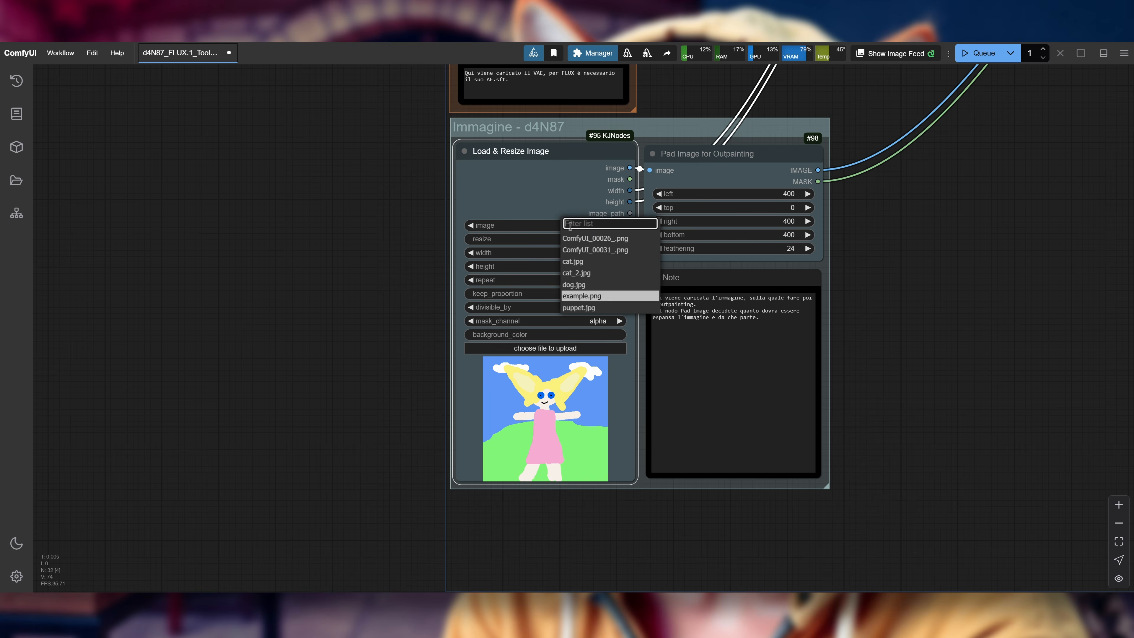
left_click(590, 286)
Step: Delete all the sample text from the Positive prompt node, leaving the prompt empty
left_click_drag(876, 304, 681, 350)
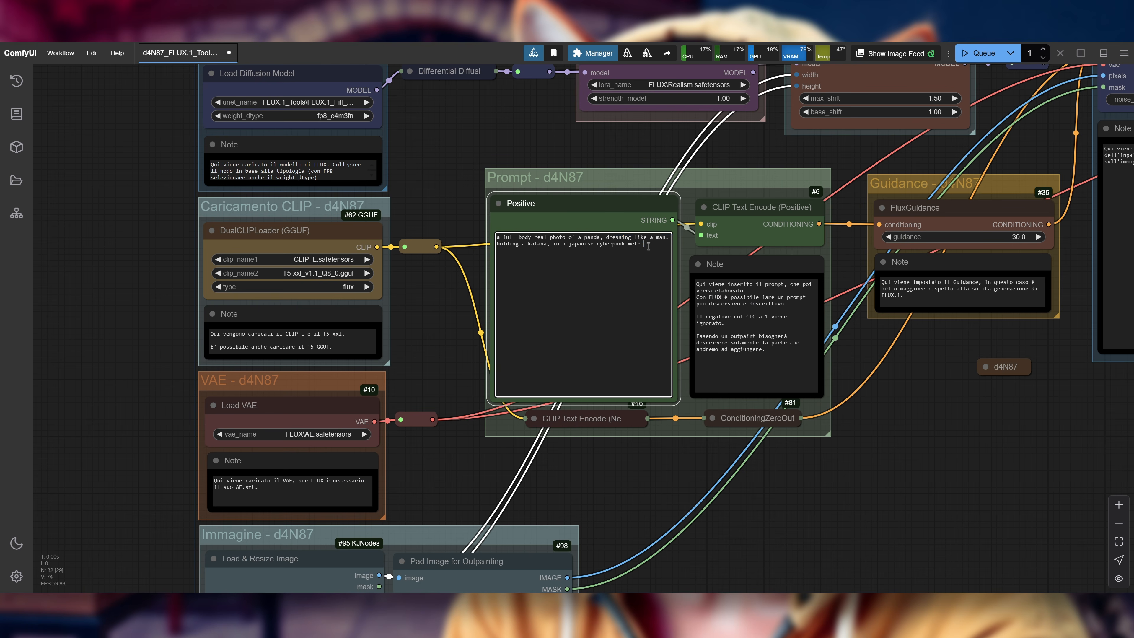
left_click_drag(644, 244, 515, 231)
key("BackSpace")
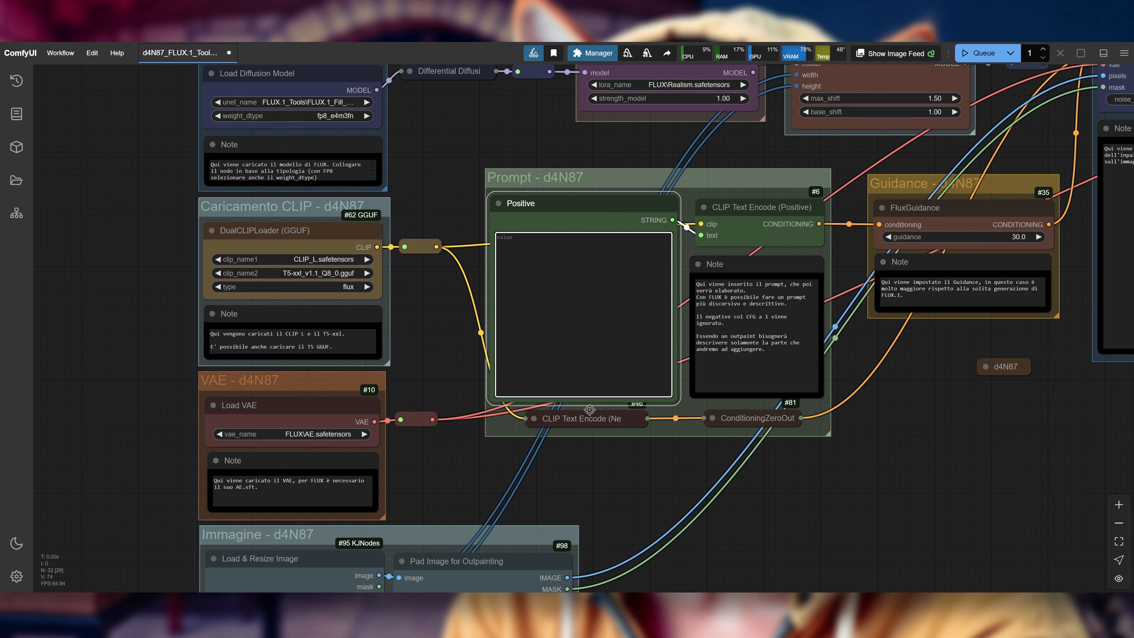
Step: Review the outpainting workflow's LoRA, Model Sampling, Guidance and Elaborazione groups, and check GPU memory usage in Task Manager
left_click_drag(935, 410, 633, 516)
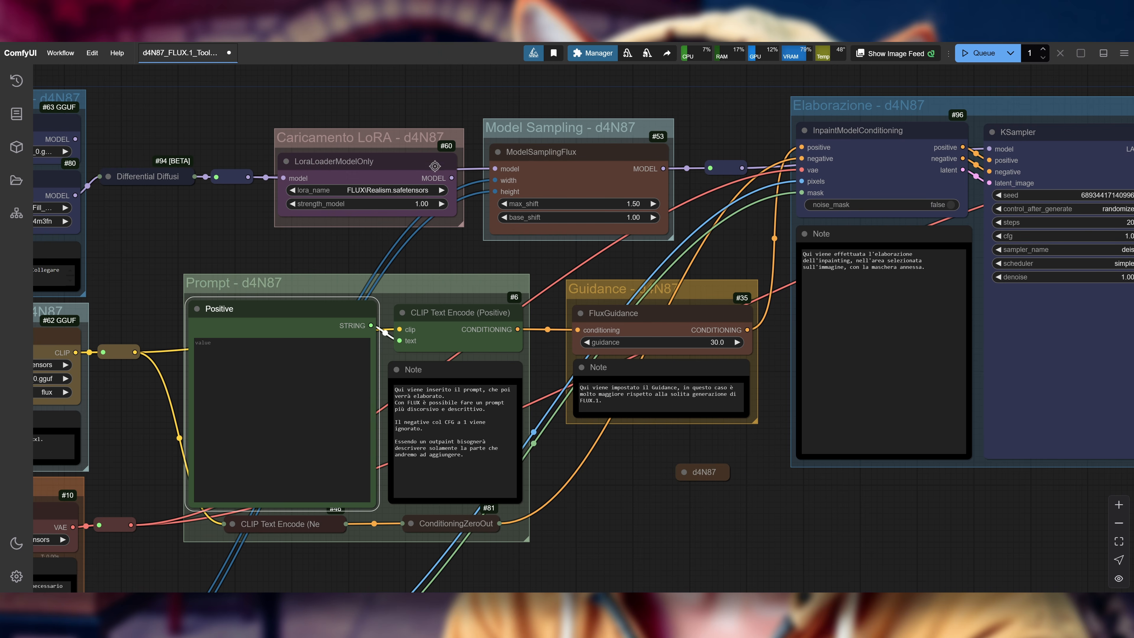
left_click_drag(779, 541, 694, 500)
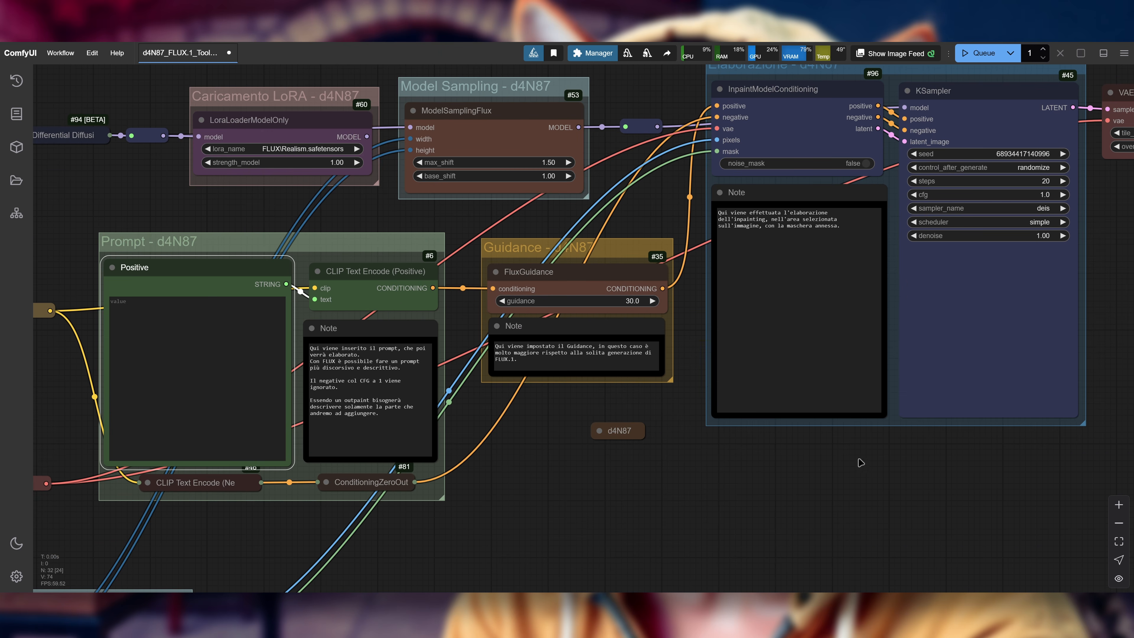
left_click_drag(907, 486, 639, 544)
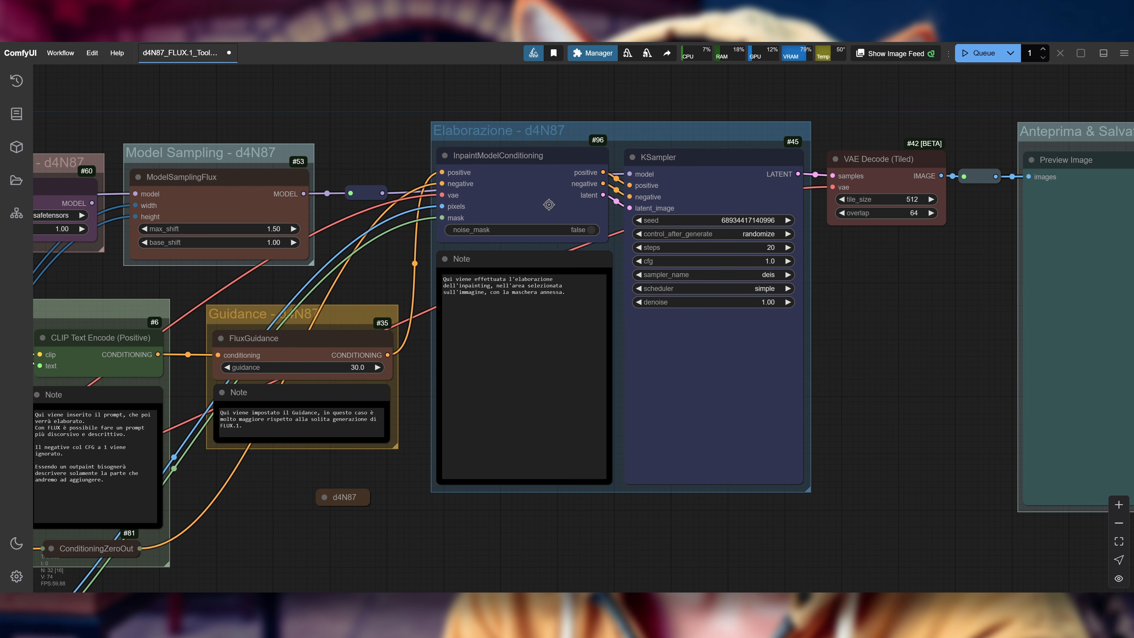
left_click_drag(931, 372, 863, 356)
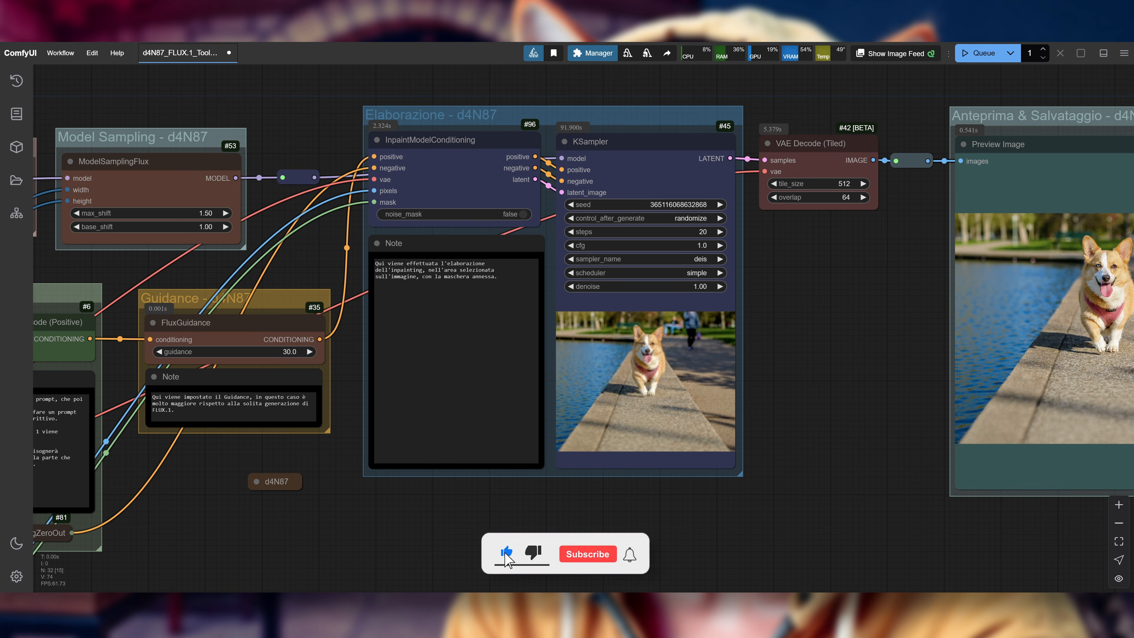
key("ctrl+shift+Escape")
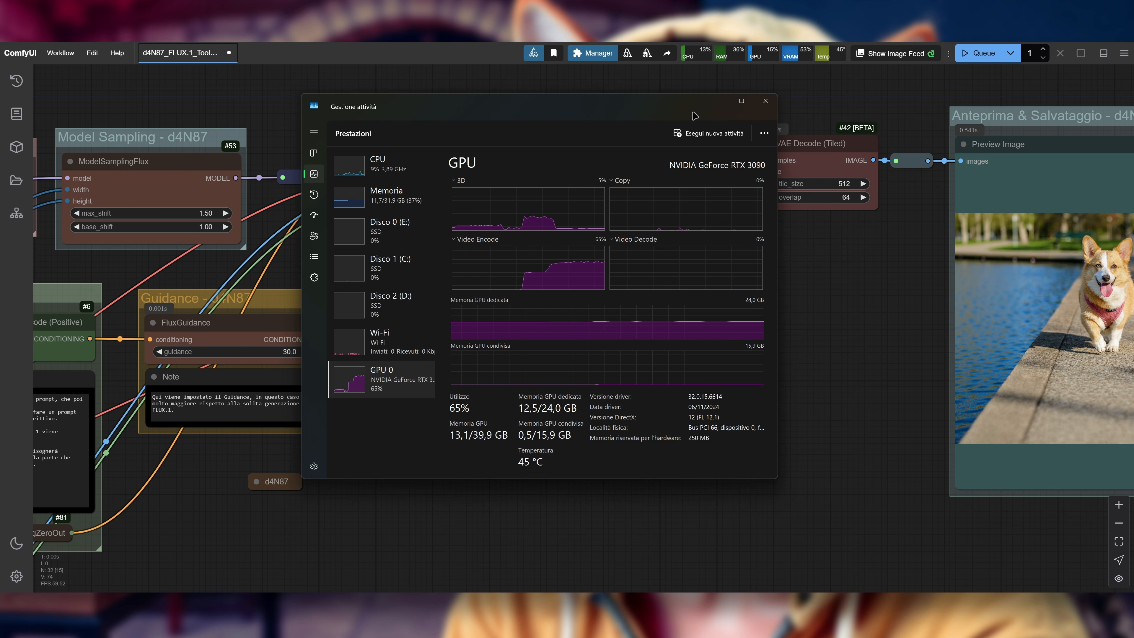
Step: Dismiss the Task Manager and examine the outpainted dog image in the KSampler, Preview Image and Save Image nodes, including its extended edges
left_click(714, 107)
left_click_drag(828, 292, 420, 279)
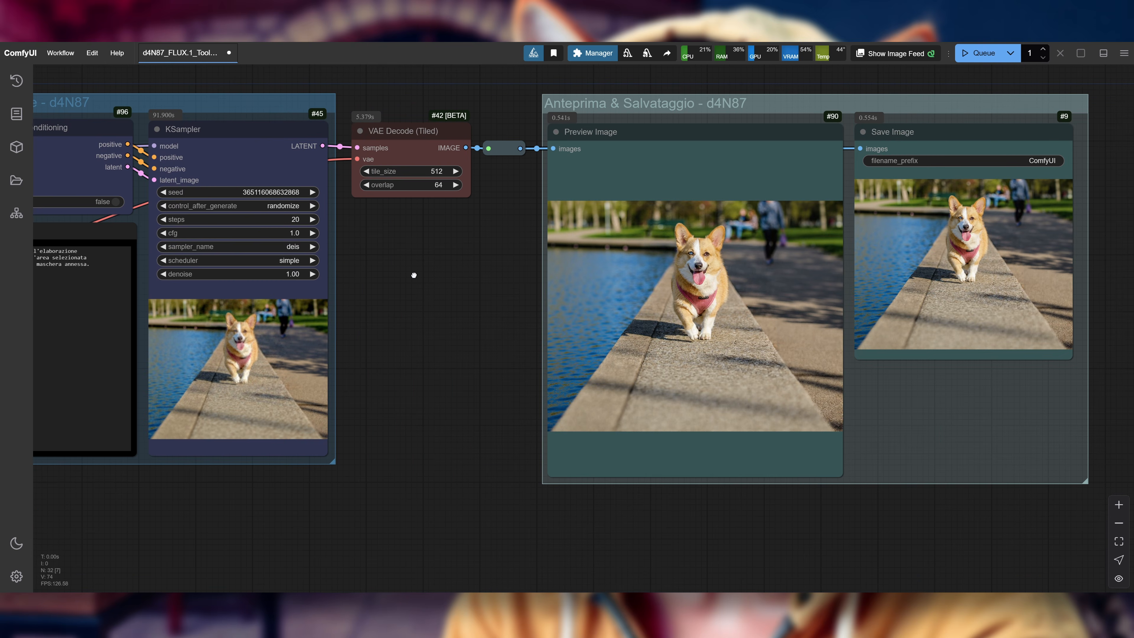
scroll(455, 282, "up", 2)
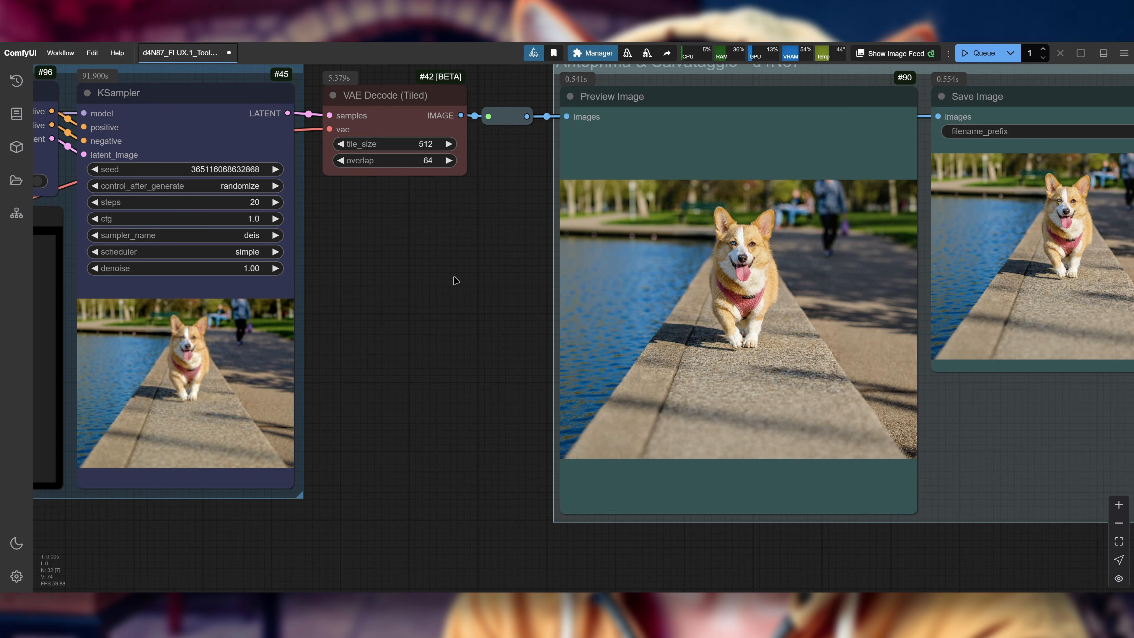
left_click_drag(455, 281, 298, 285)
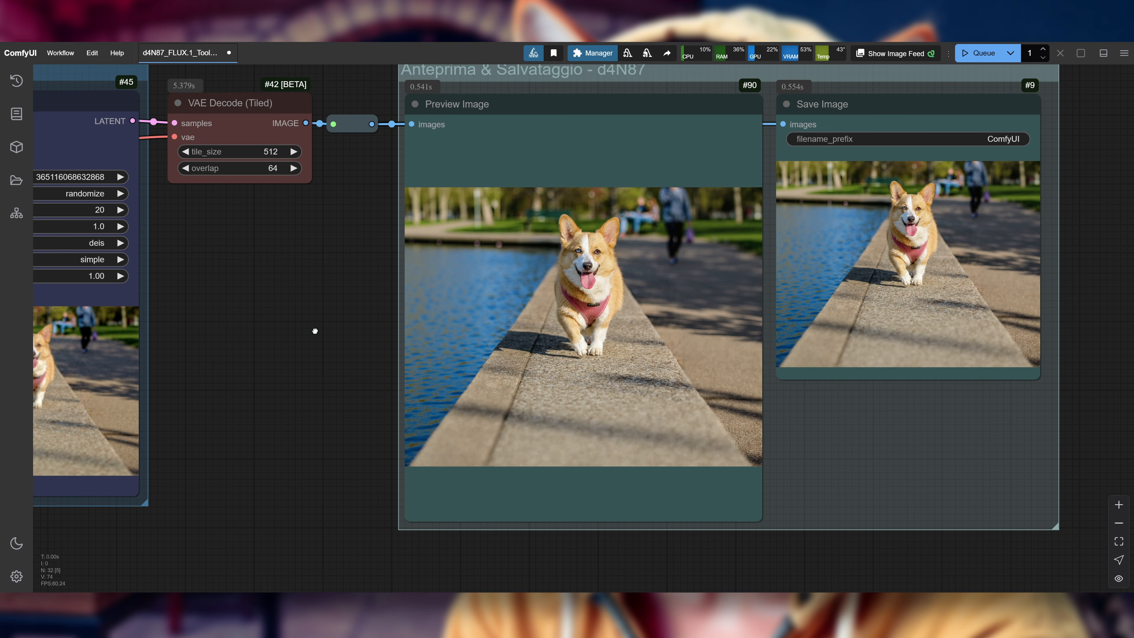
left_click_drag(316, 331, 223, 249)
scroll(647, 348, "up", 7)
scroll(630, 348, "up", 1)
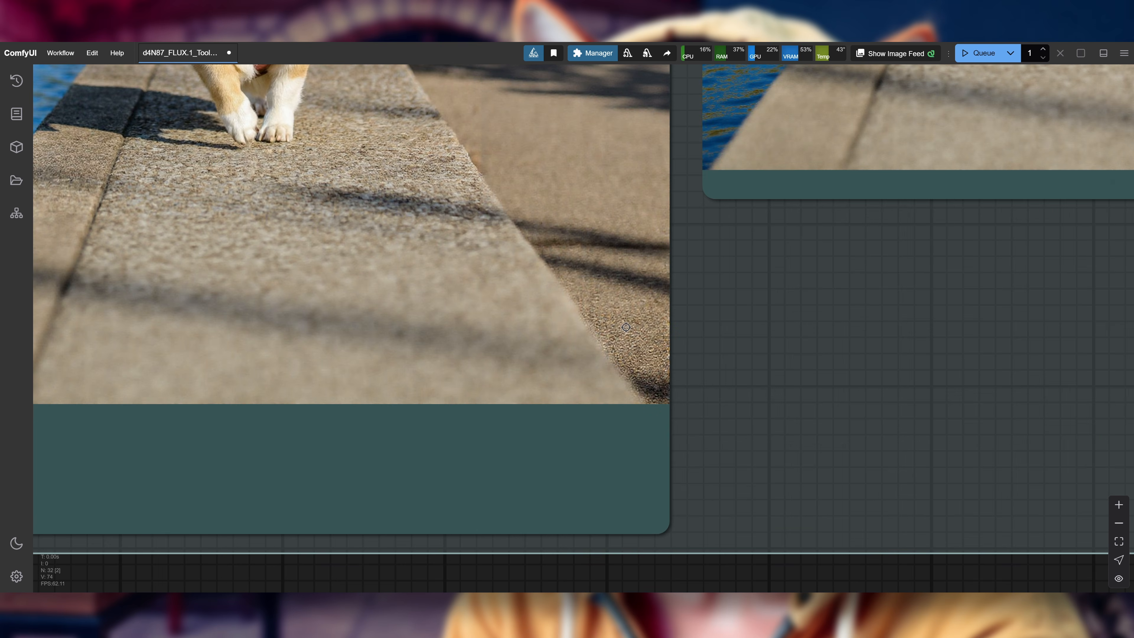
scroll(626, 327, "down", 14)
left_click_drag(319, 262, 373, 286)
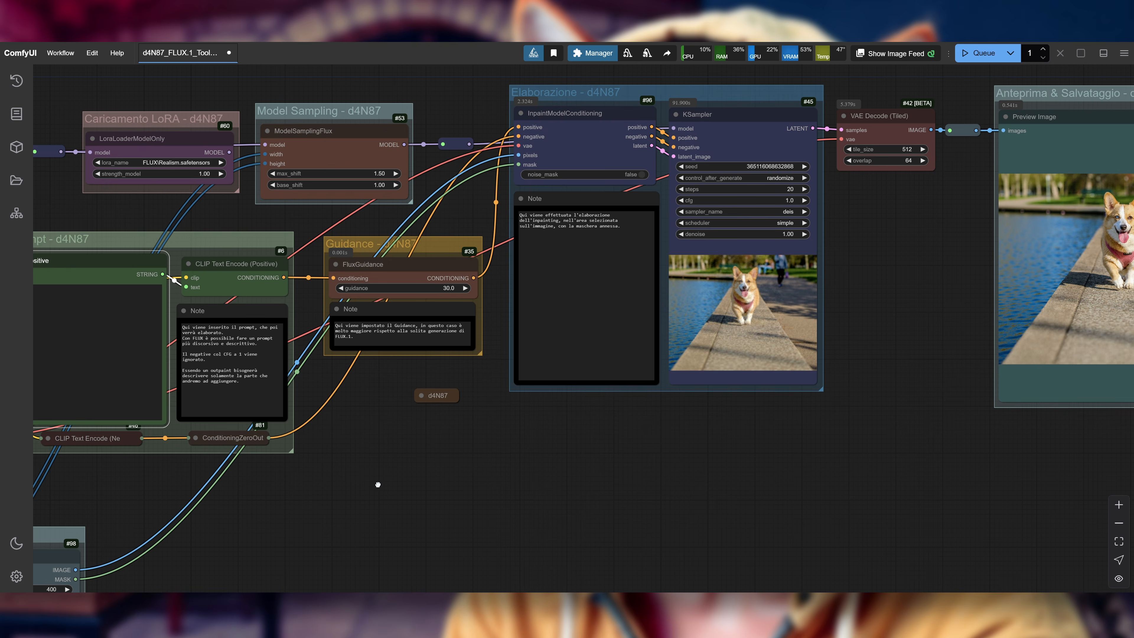
left_click_drag(378, 485, 708, 486)
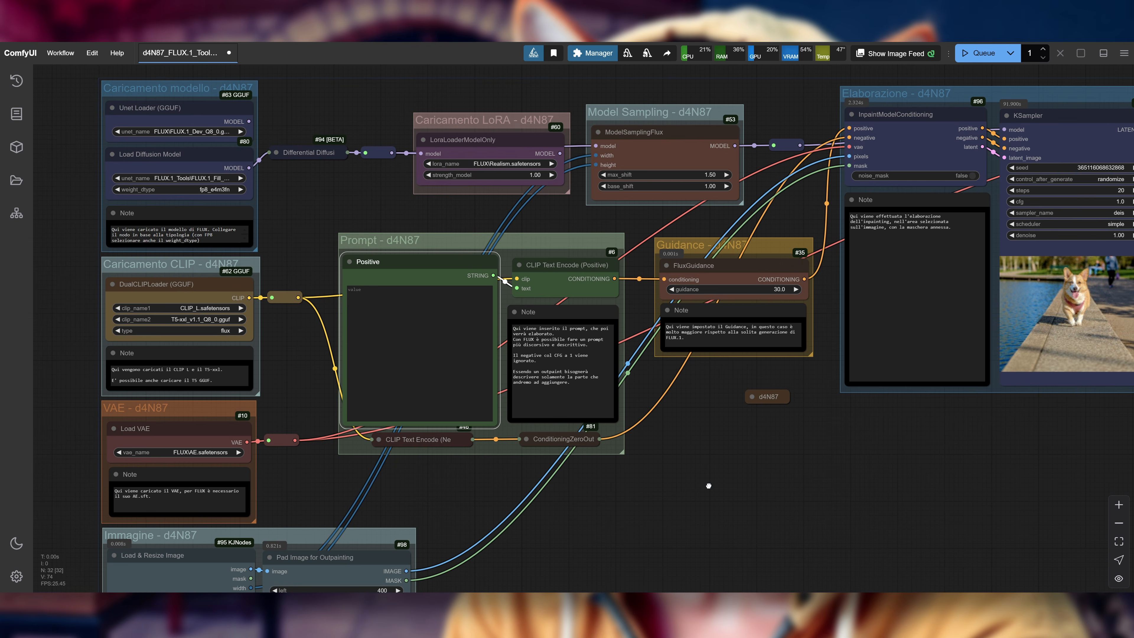
Step: Open the workflow file d4N87_FLUX.1_Tools_Canny-Depth_v0.2.json from the FLUX.1 workflow folder
left_click(61, 53)
left_click(85, 91)
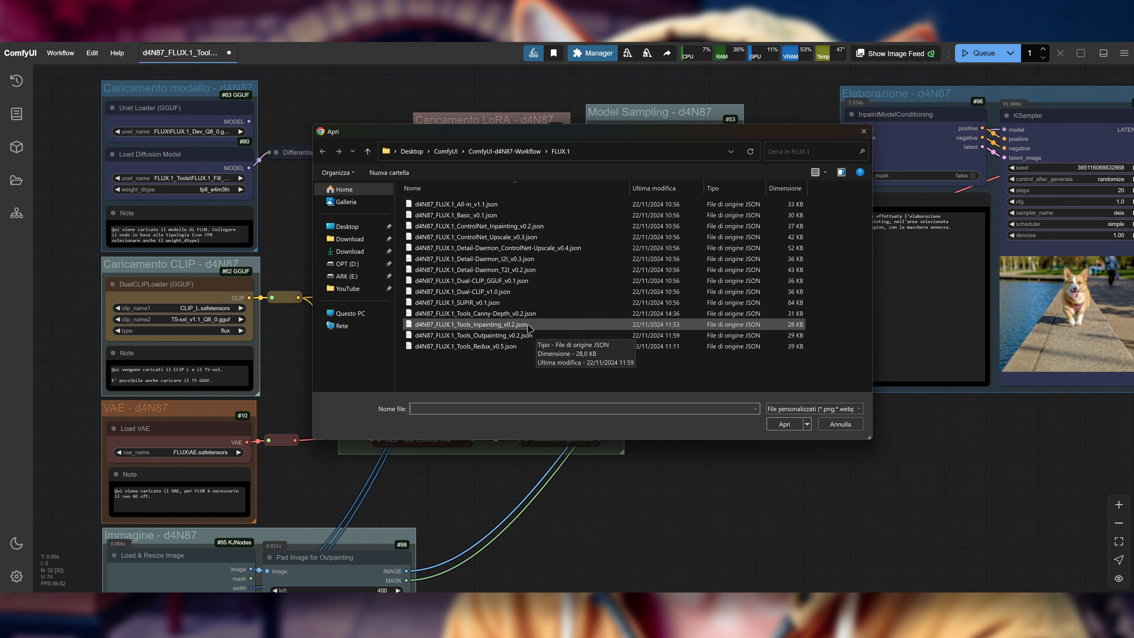
double_click(533, 314)
Step: Review the Canny-Depth workflow's Guidance, Canny & Depth, Prompt and Model Sampling groups, back to the loader nodes
left_click_drag(755, 433, 786, 388)
left_click_drag(949, 300, 447, 405)
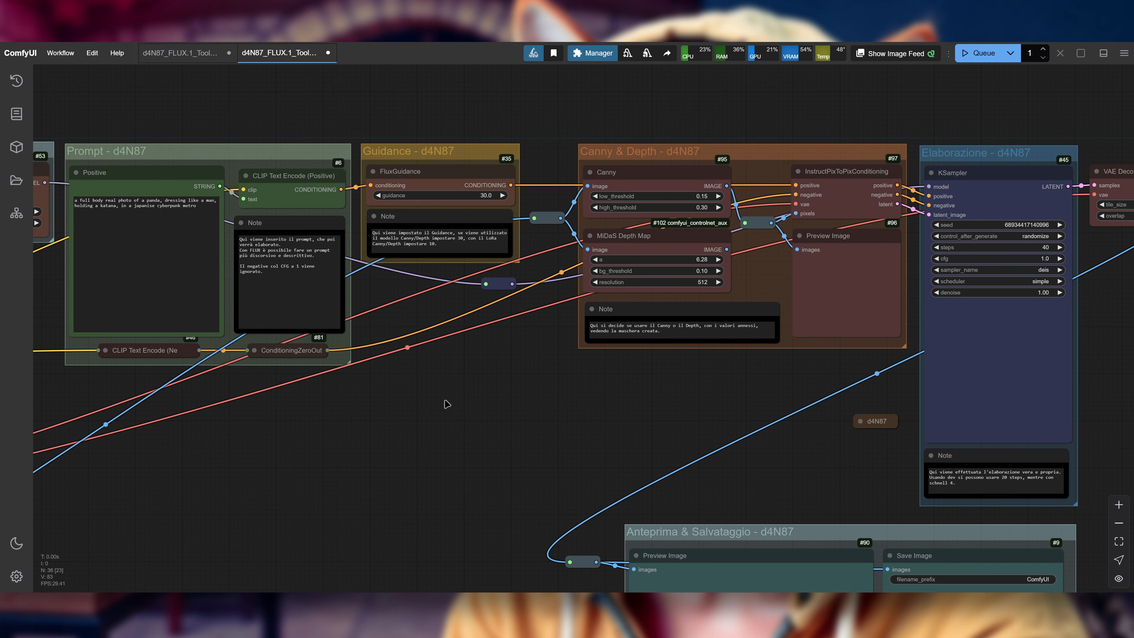
left_click_drag(583, 412, 514, 436)
scroll(628, 107, "up", 3)
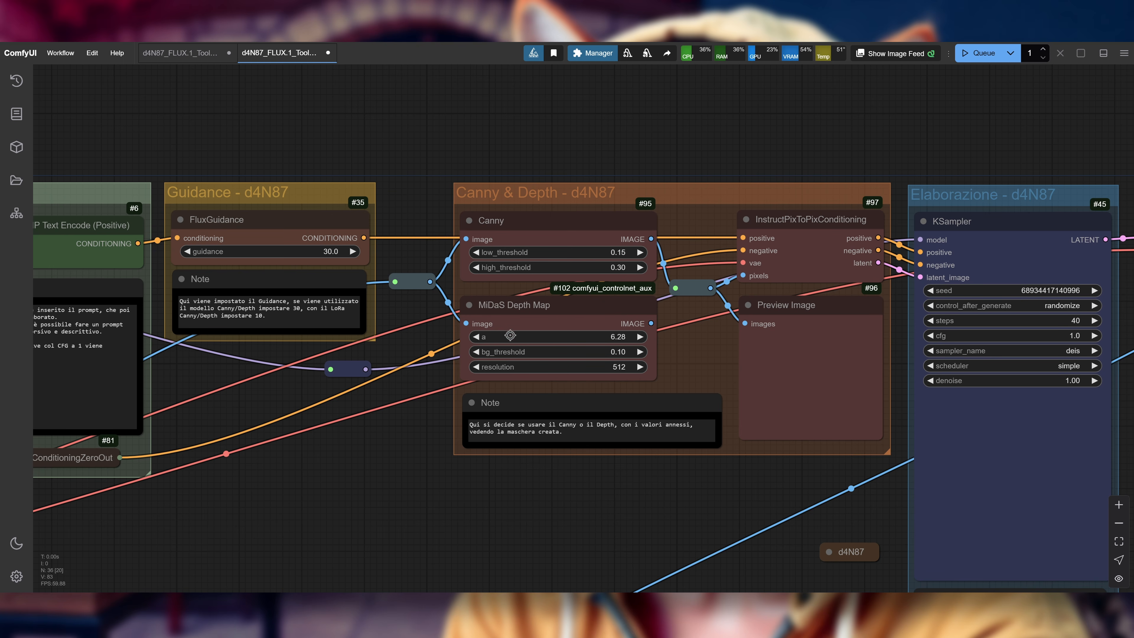
left_click_drag(372, 470, 511, 424)
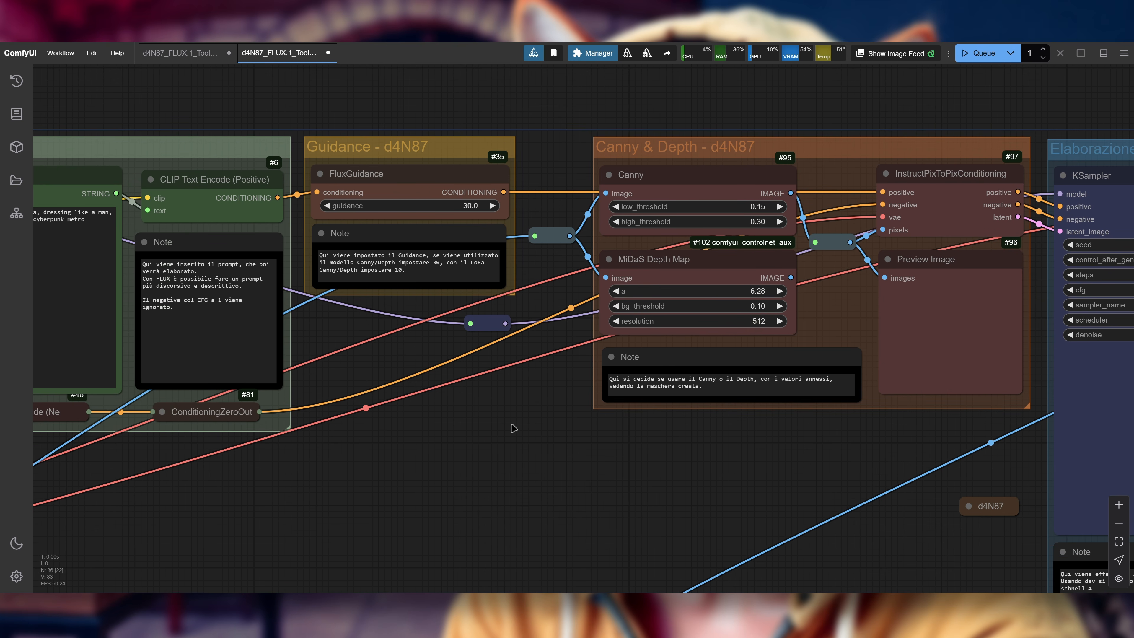
scroll(512, 425, "down", 3)
left_click_drag(511, 425, 777, 401)
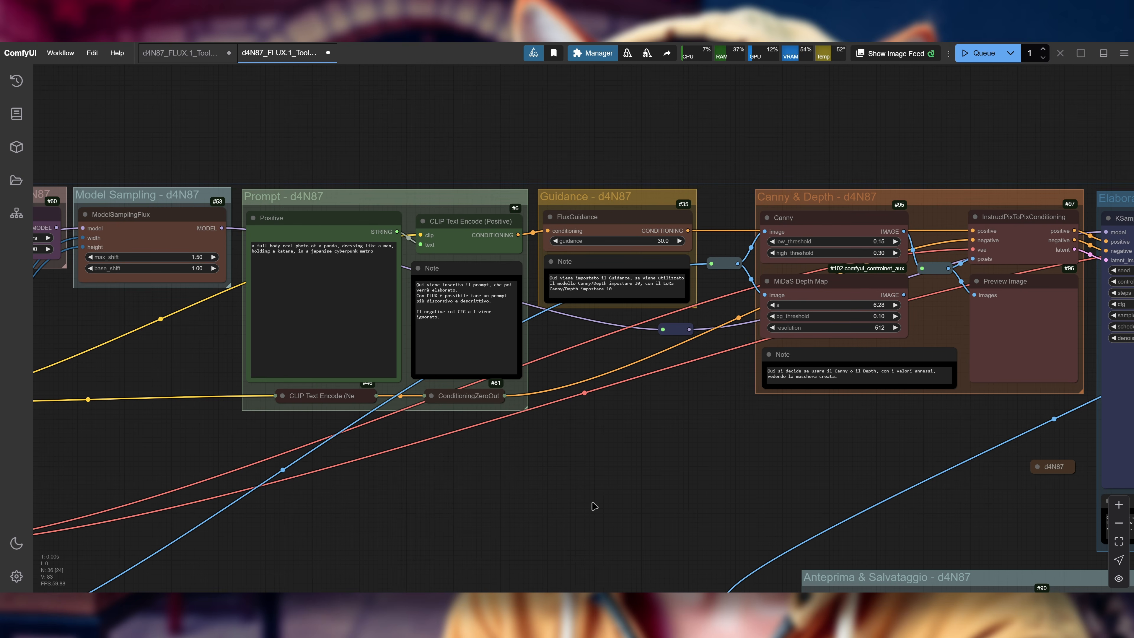
left_click_drag(613, 487, 790, 405)
scroll(687, 424, "down", 3)
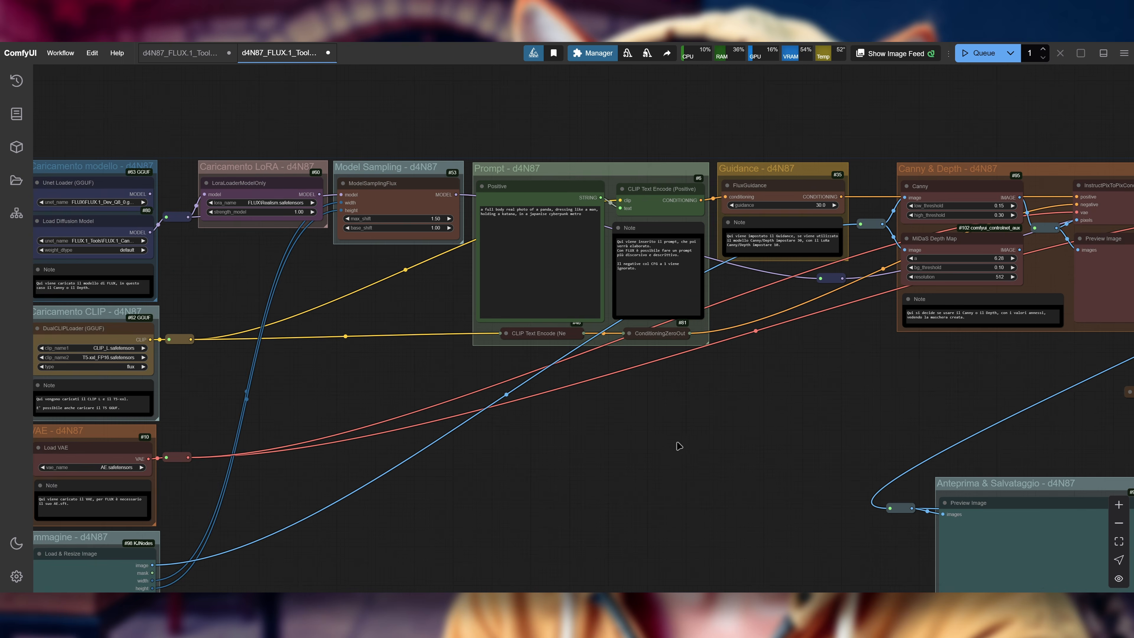
left_click_drag(429, 576, 725, 460)
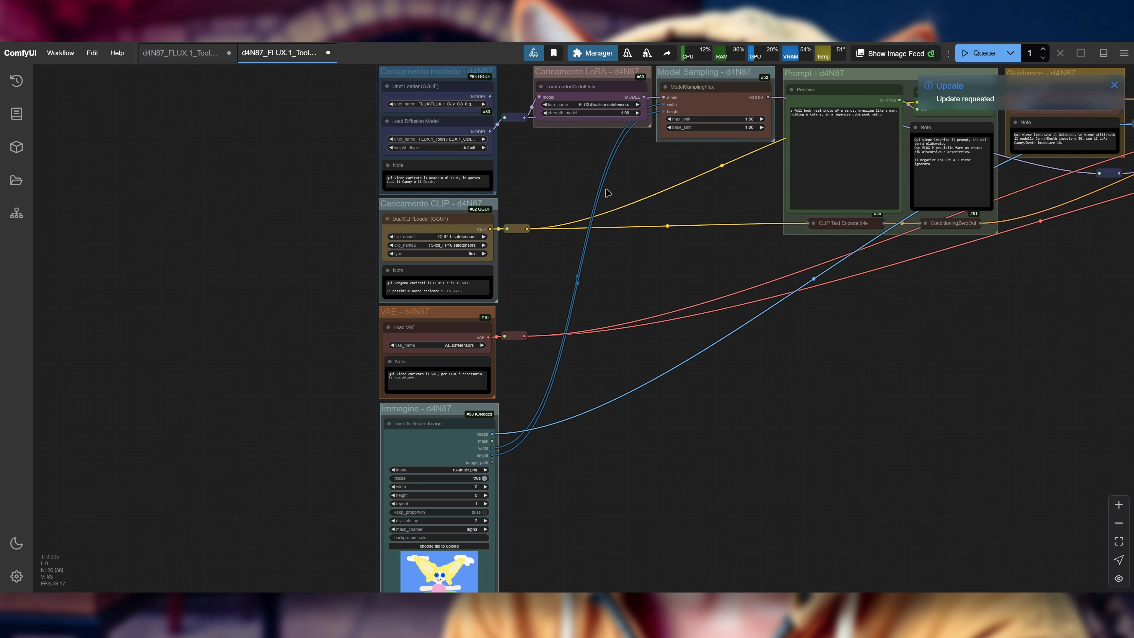
Step: Select FLUX.1_Tools\FLUX.1_Canny_Dev.safetensors as the unet_name in the Load Diffusion Model node
left_click_drag(543, 178, 610, 266)
scroll(385, 178, "up", 6)
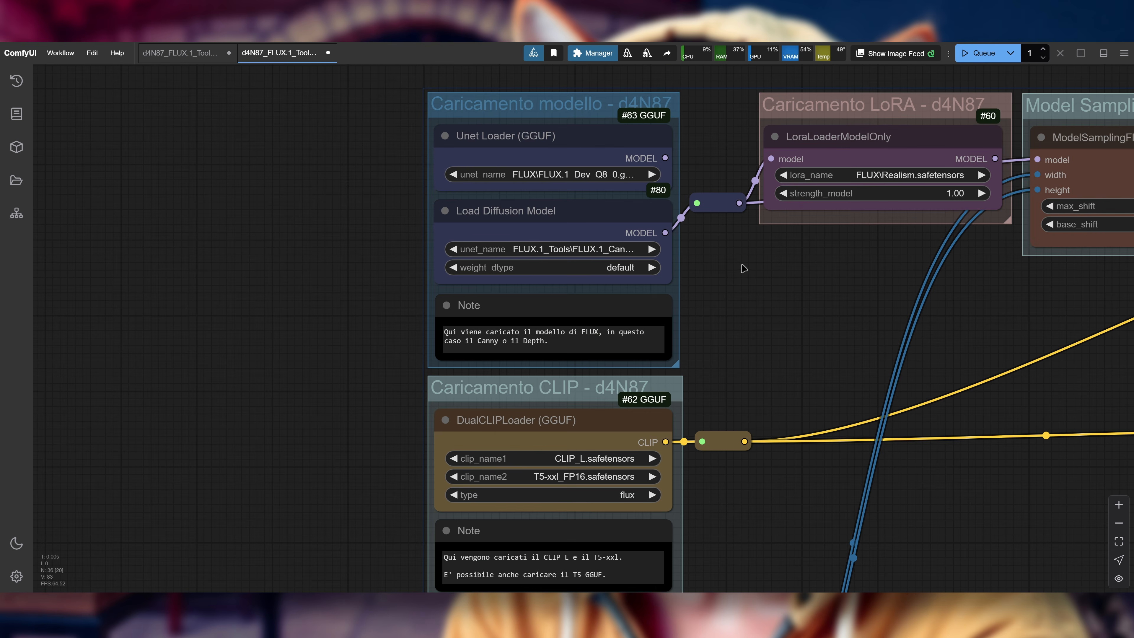
scroll(594, 337, "up", 1)
left_click_drag(732, 278, 811, 374)
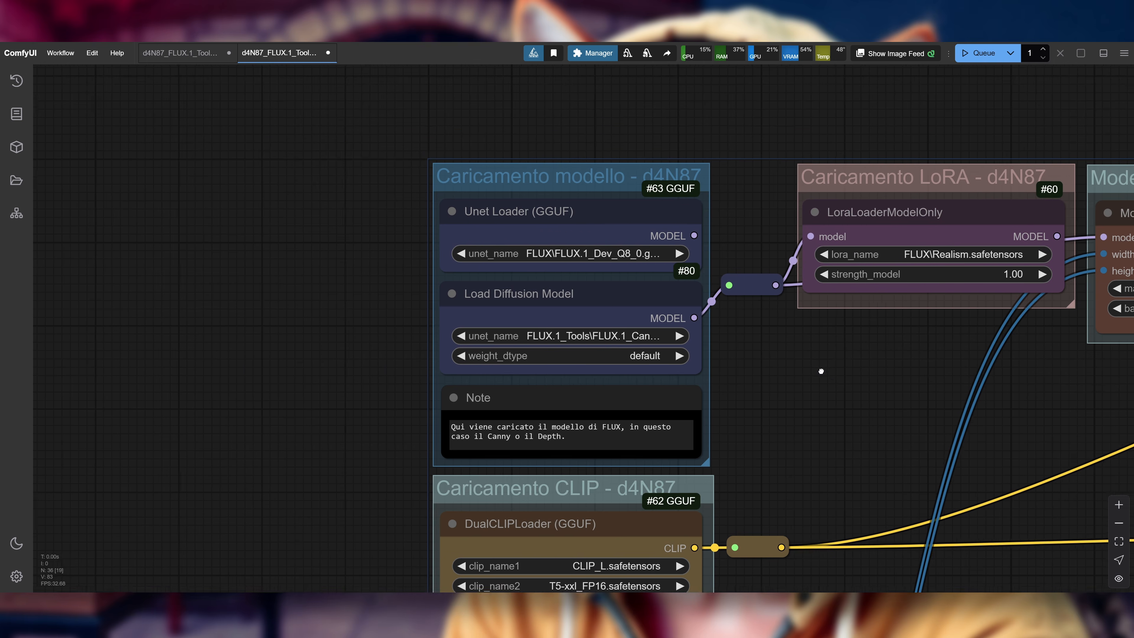
scroll(711, 374, "up", 2)
left_click(618, 322)
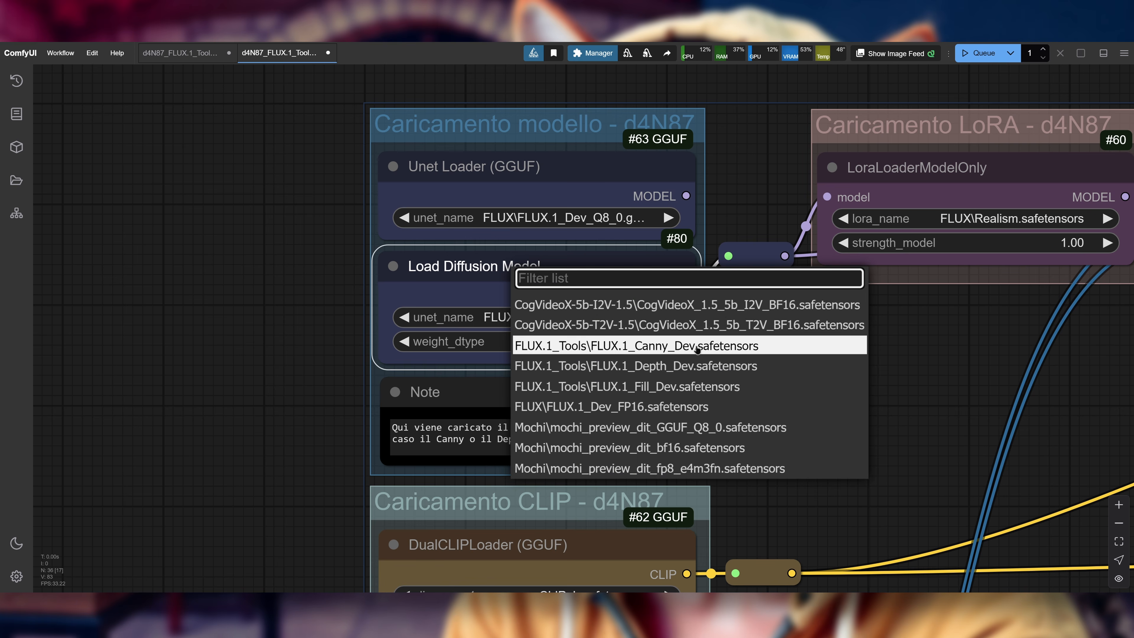
left_click(648, 345)
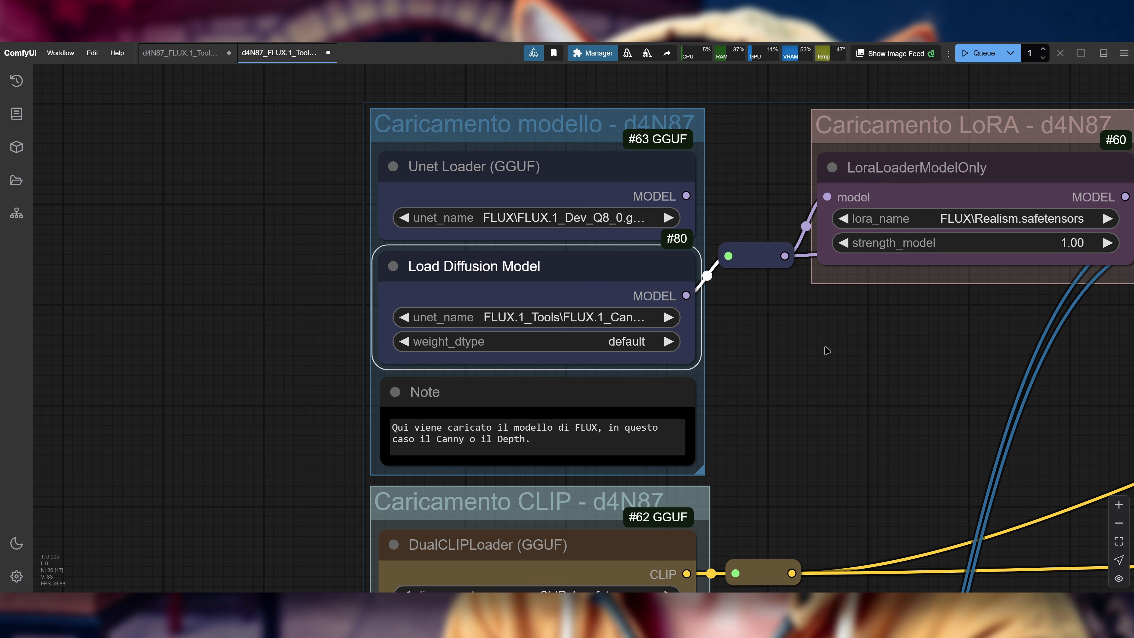
Step: Try FLUX\FLUX.1_Dev_FP16.safetensors with the LoRA loader feeding ModelSamplingFlux, and restore the reroute's direct link that bypasses the LoRA
left_click_drag(827, 349, 656, 386)
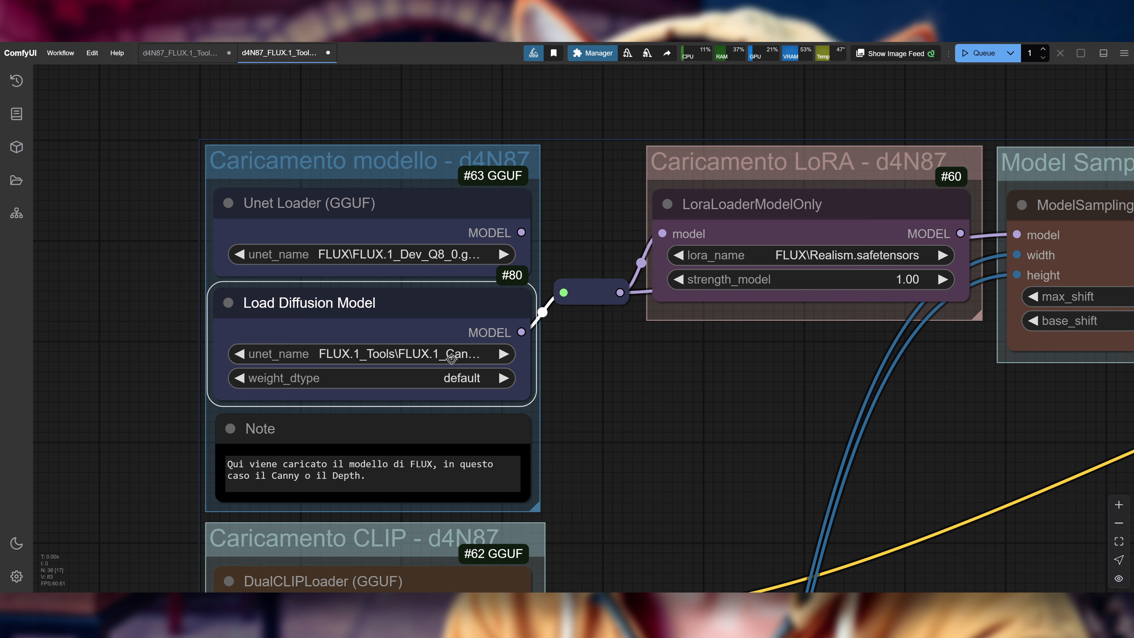
left_click(452, 356)
left_click(523, 442)
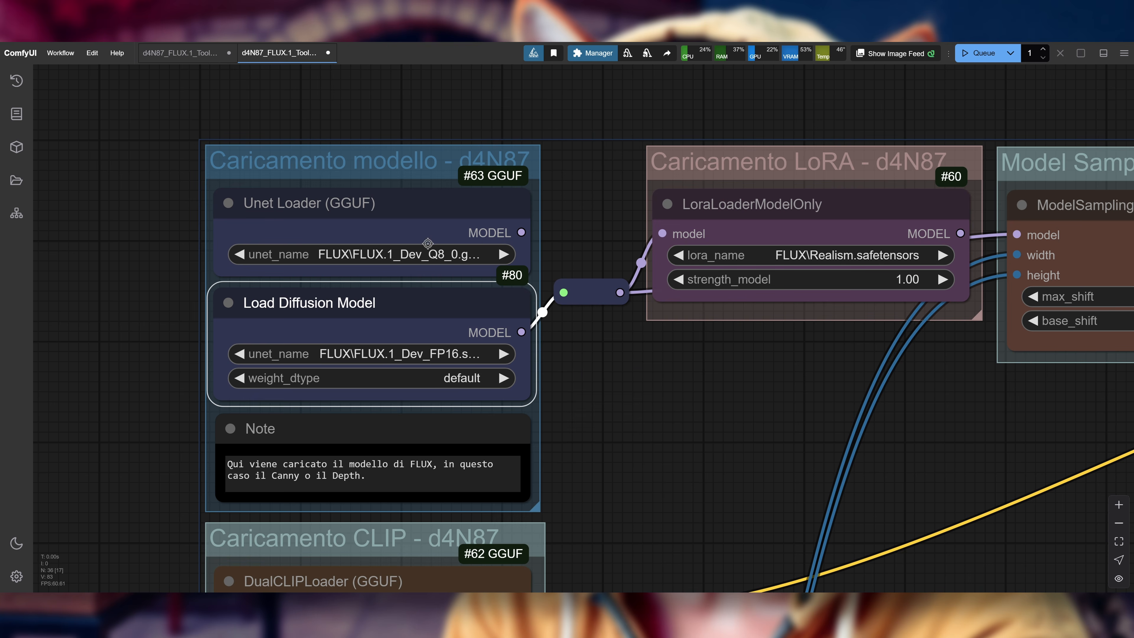
left_click_drag(634, 375, 509, 393)
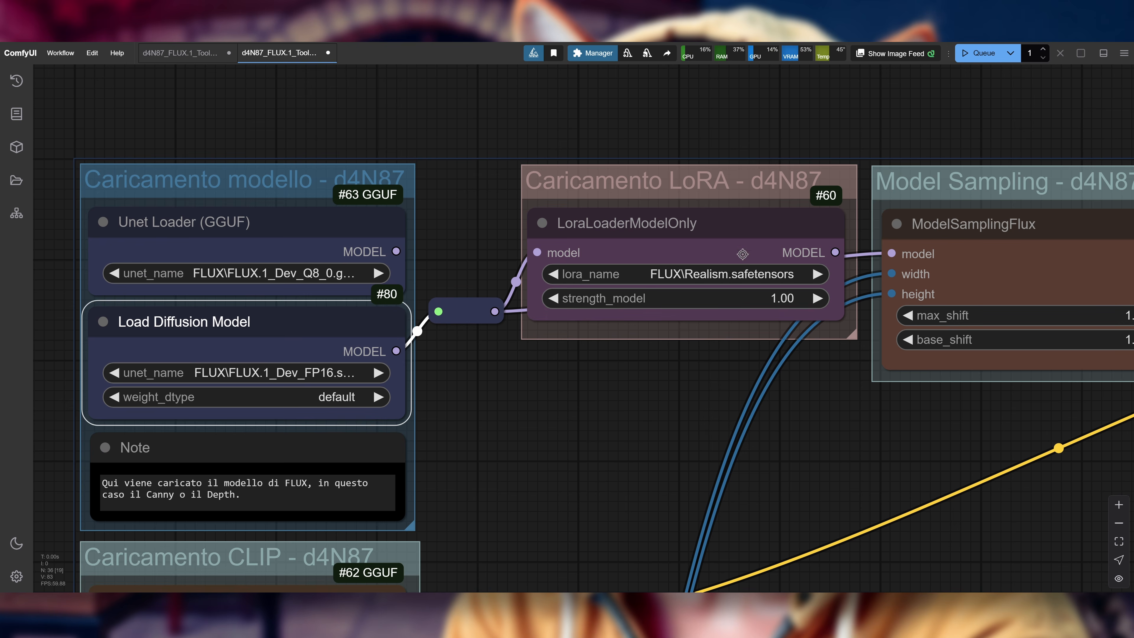
left_click(672, 274)
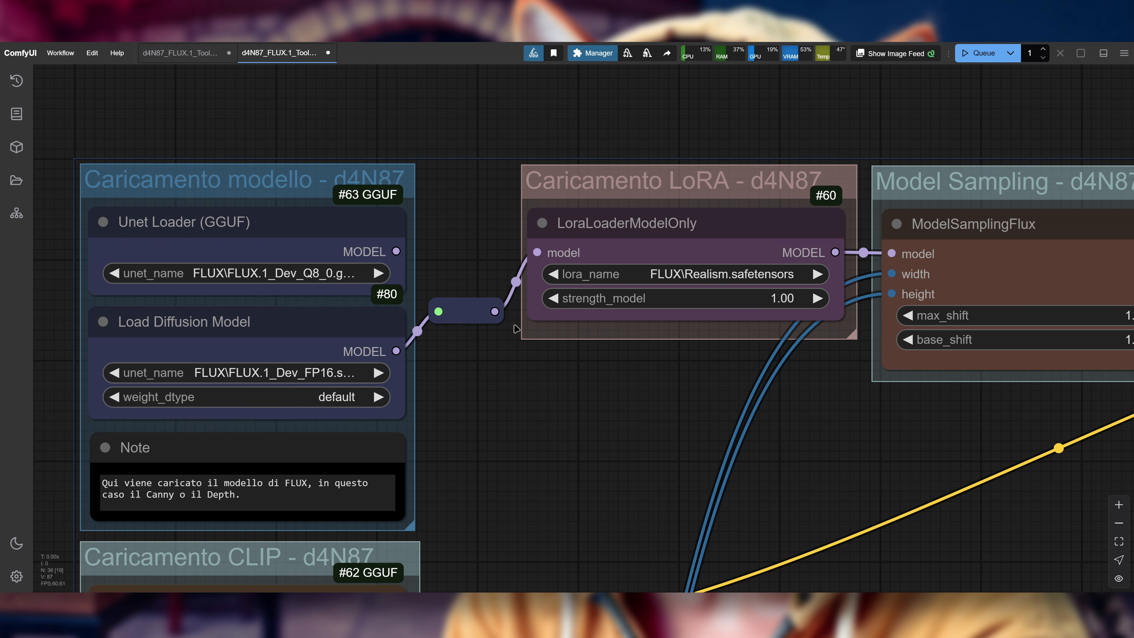
left_click_drag(494, 312, 892, 253)
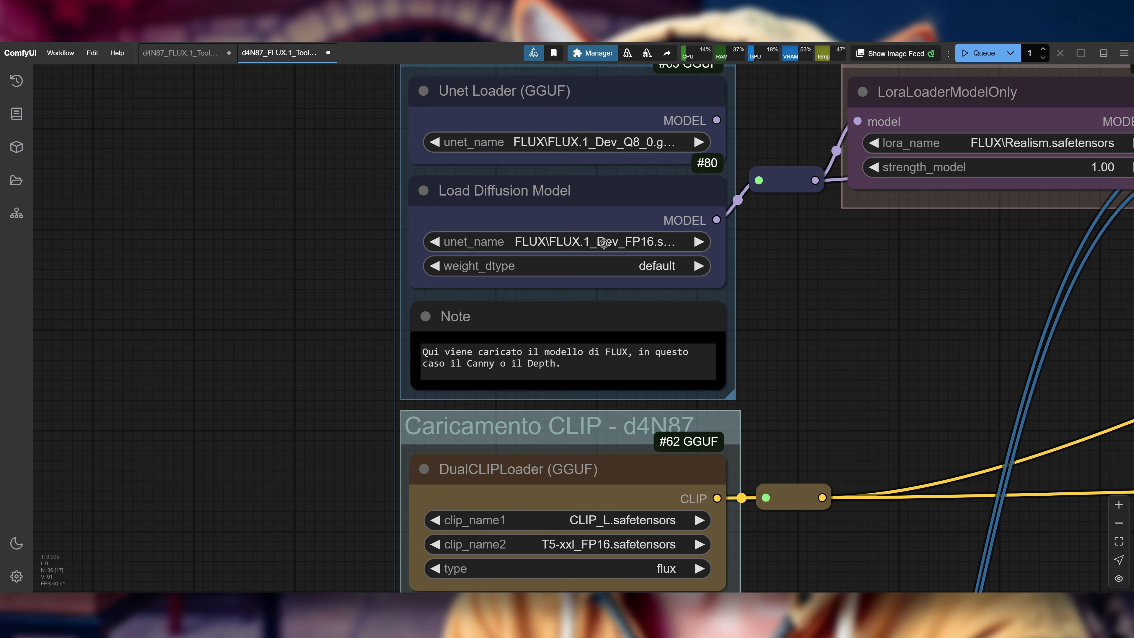
Step: Set Load Diffusion Model to FLUX.1_Tools\FLUX.1_Canny_Dev.safetensors and the DualCLIPLoader's clip_name2 to T5-xxl_v1.1_Q8_0.gguf
left_click(604, 243)
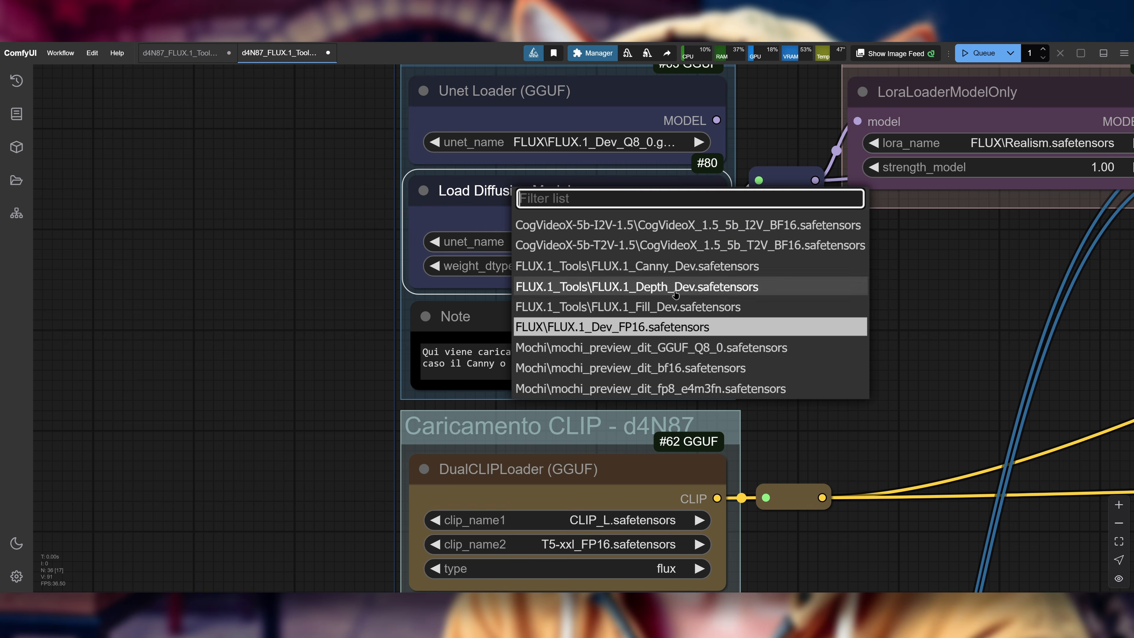
left_click(576, 392)
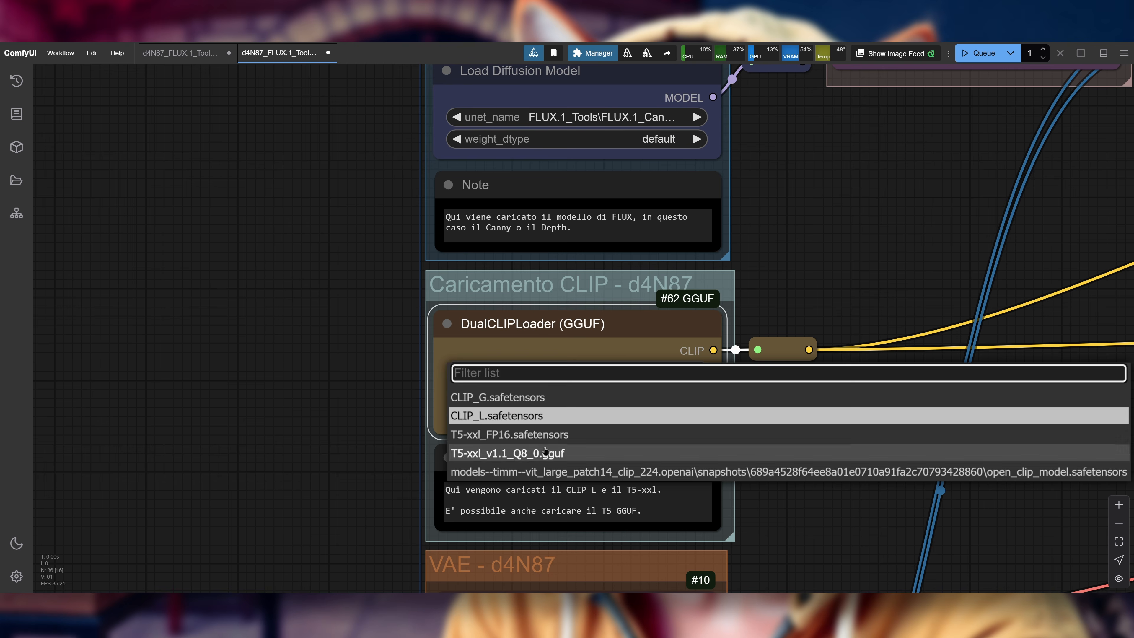
left_click(542, 444)
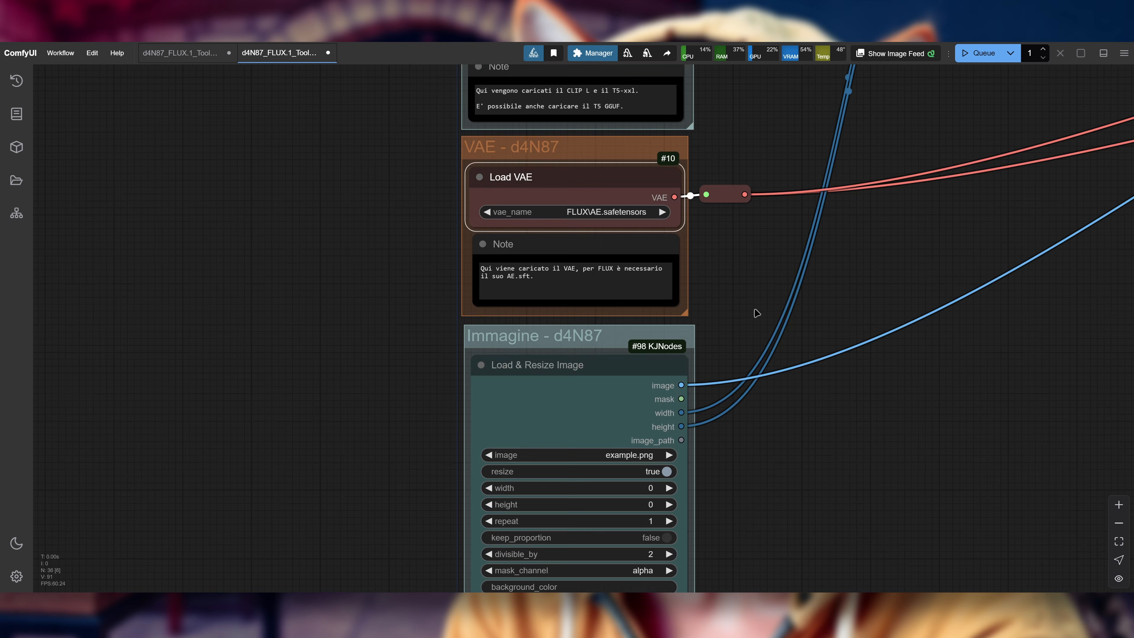
Step: Set the Load VAE node to FLUX\AE.safetensors and choose dog.jpg as the source image in Load & Resize Image
scroll(843, 363, "down", 5)
left_click(622, 292)
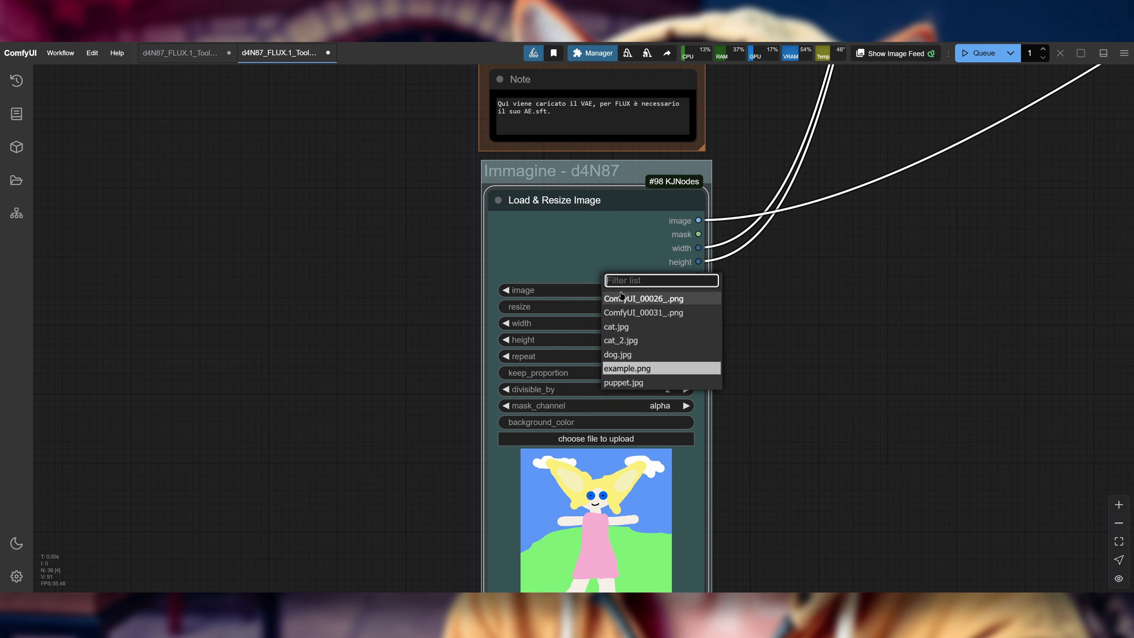
left_click(639, 355)
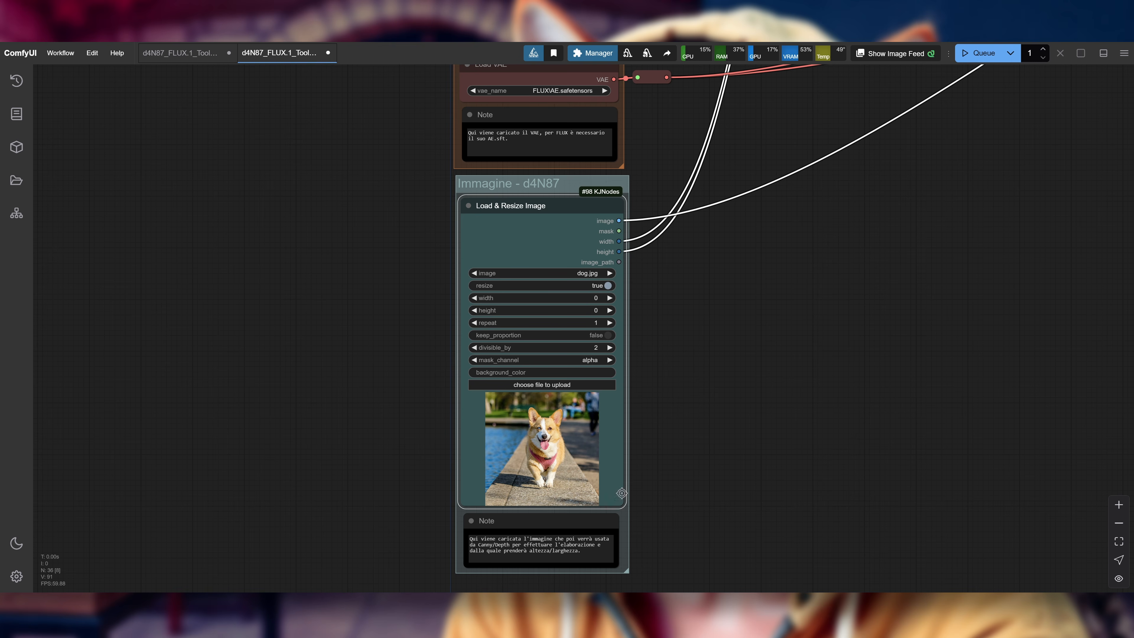
Step: Remove the phrase "holding a katana" and its extra comma from the Positive prompt
left_click_drag(957, 212, 684, 504)
left_click_drag(834, 223, 682, 371)
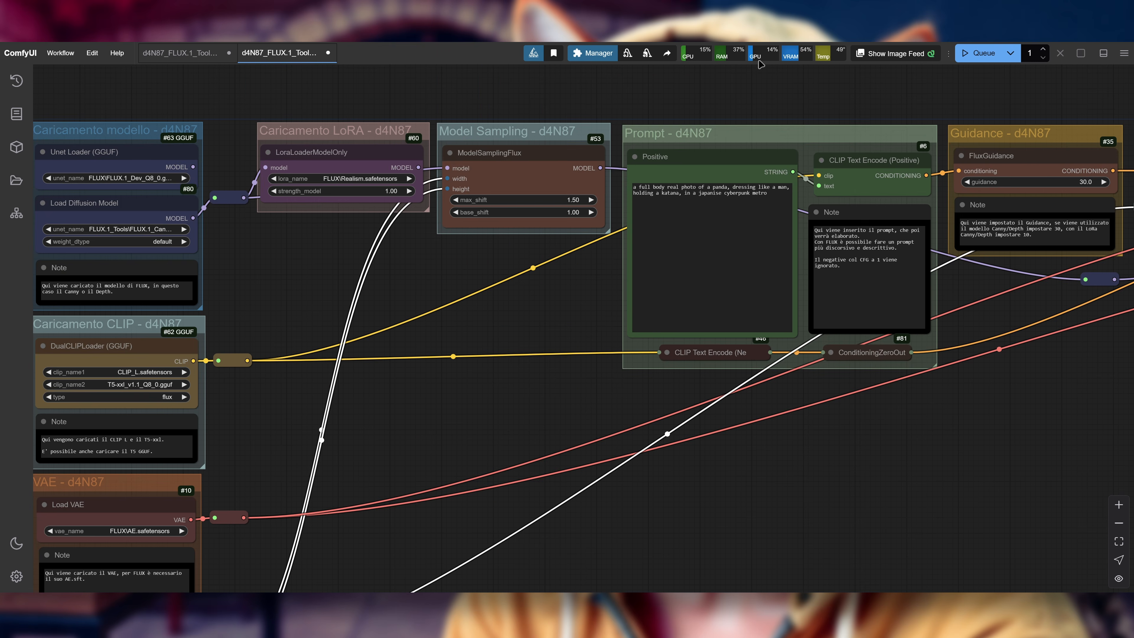
scroll(760, 71, "up", 5)
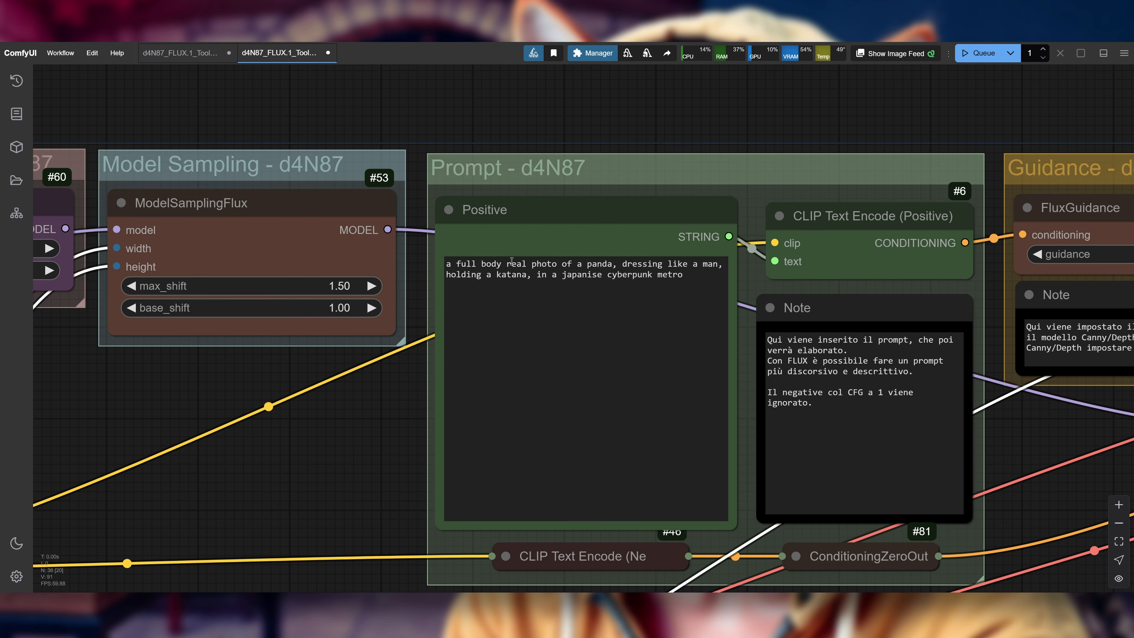
left_click_drag(527, 274, 447, 277)
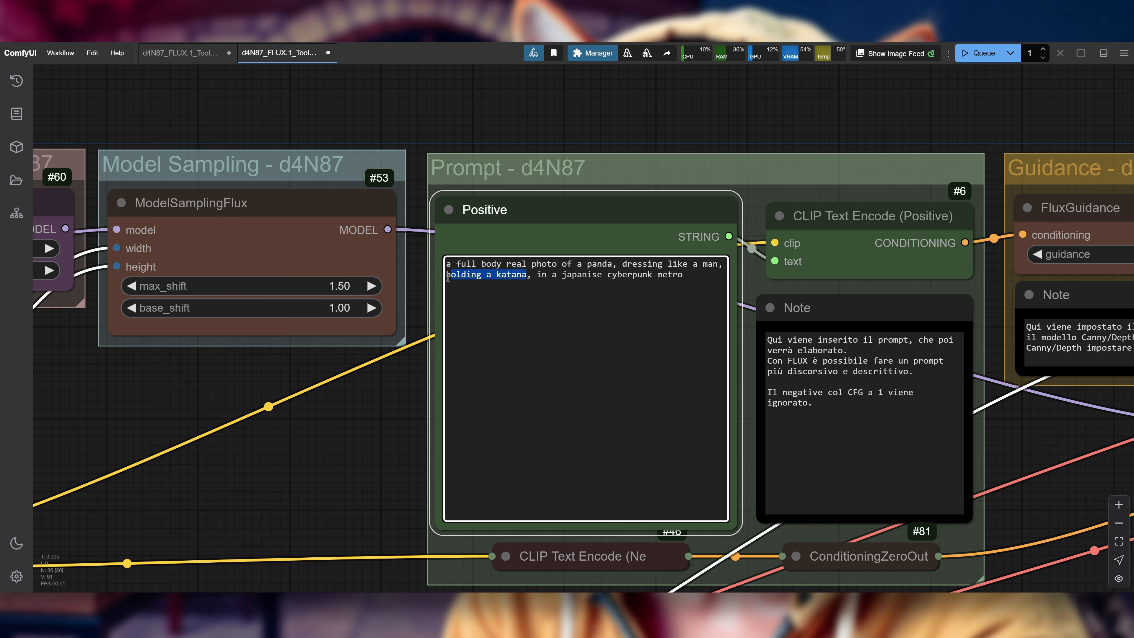
key("BackSpace")
key("BackSpace")
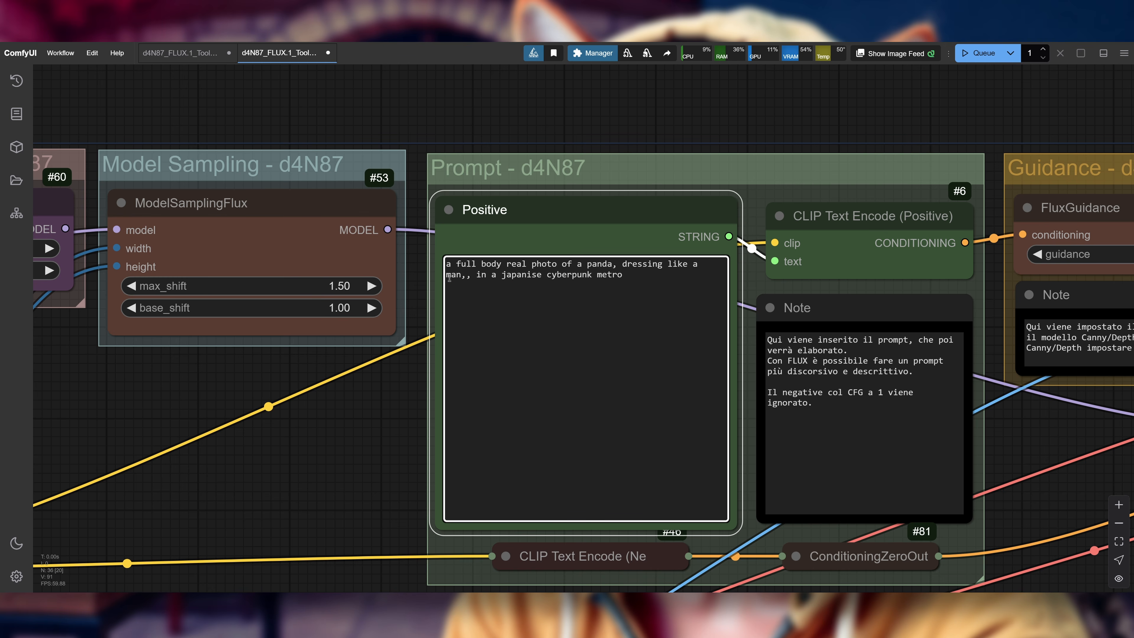
key("BackSpace")
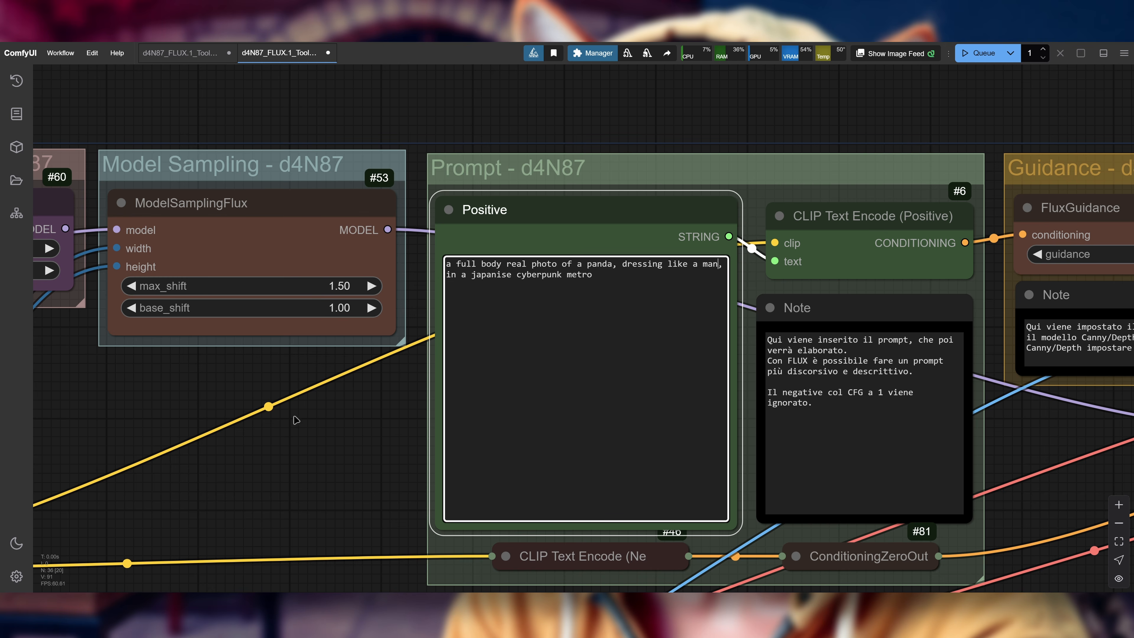
Step: Review the FluxGuidance value, the Canny and MiDaS Depth Map settings, the InstructPixToPixConditioning connections and the KSampler parameters
left_click_drag(296, 420, 246, 386)
scroll(246, 386, "down", 2)
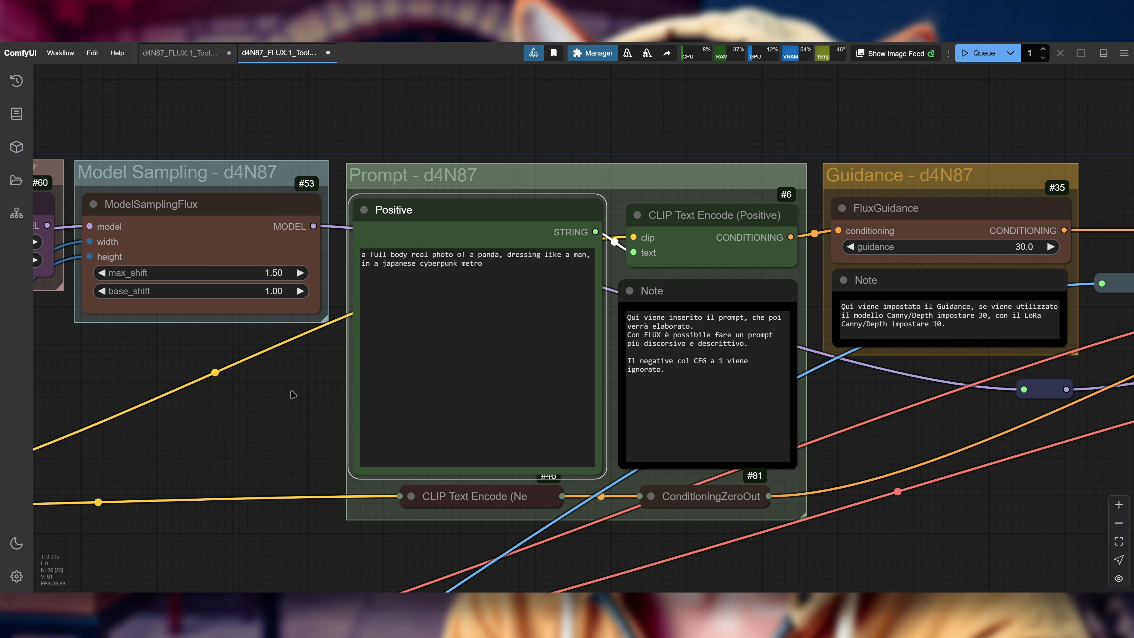
left_click_drag(282, 387, 62, 347)
scroll(208, 364, "down", 2)
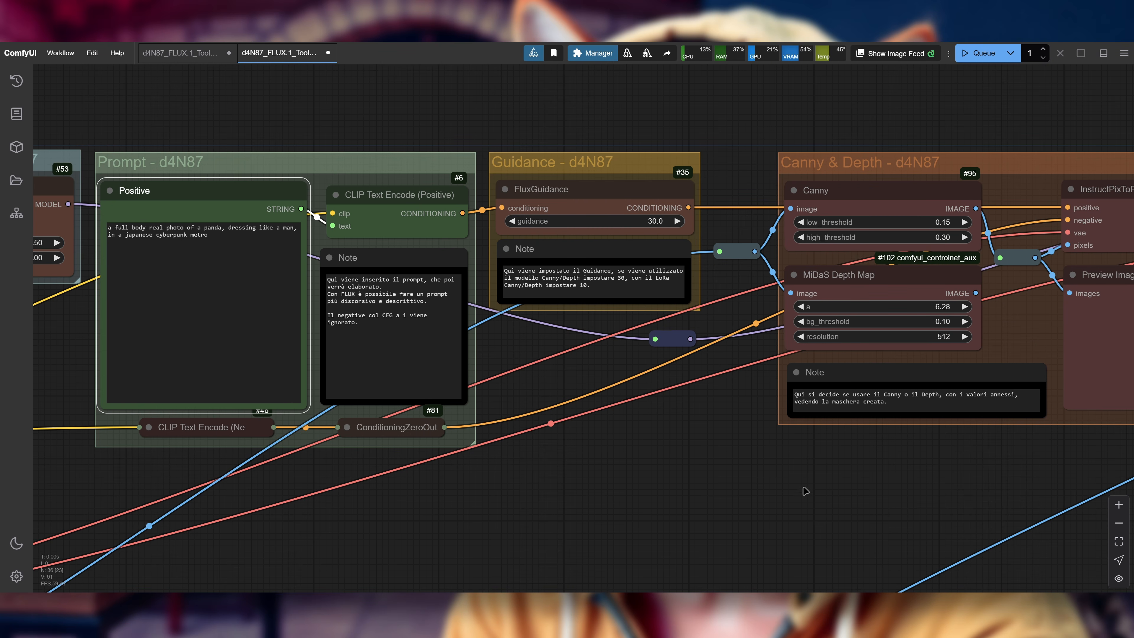
left_click_drag(800, 469, 487, 463)
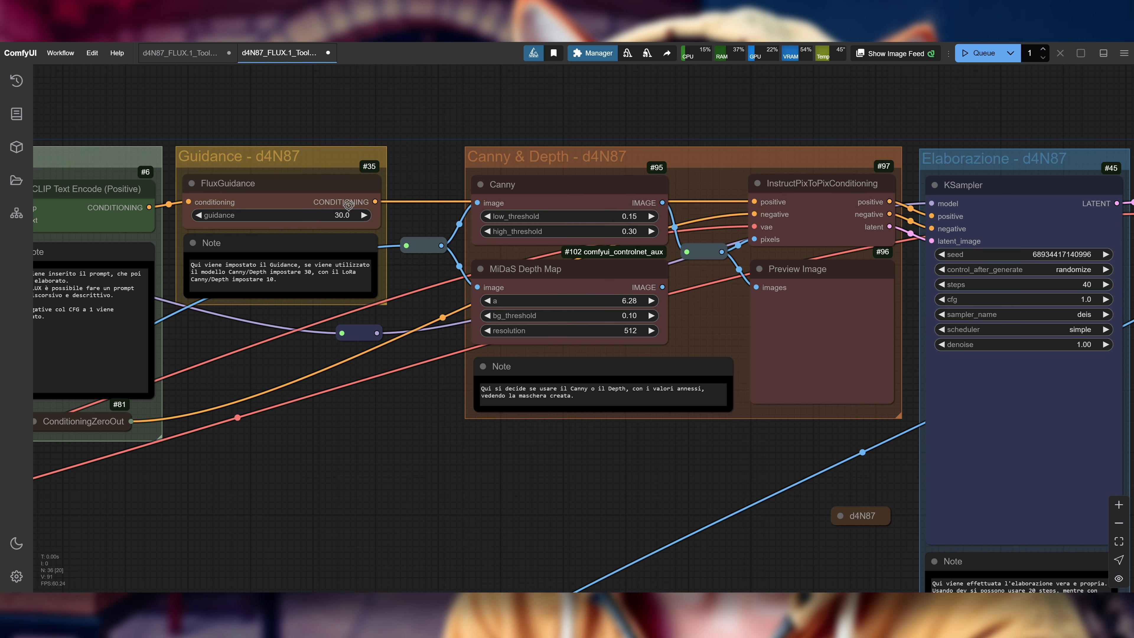
left_click_drag(508, 495, 418, 507)
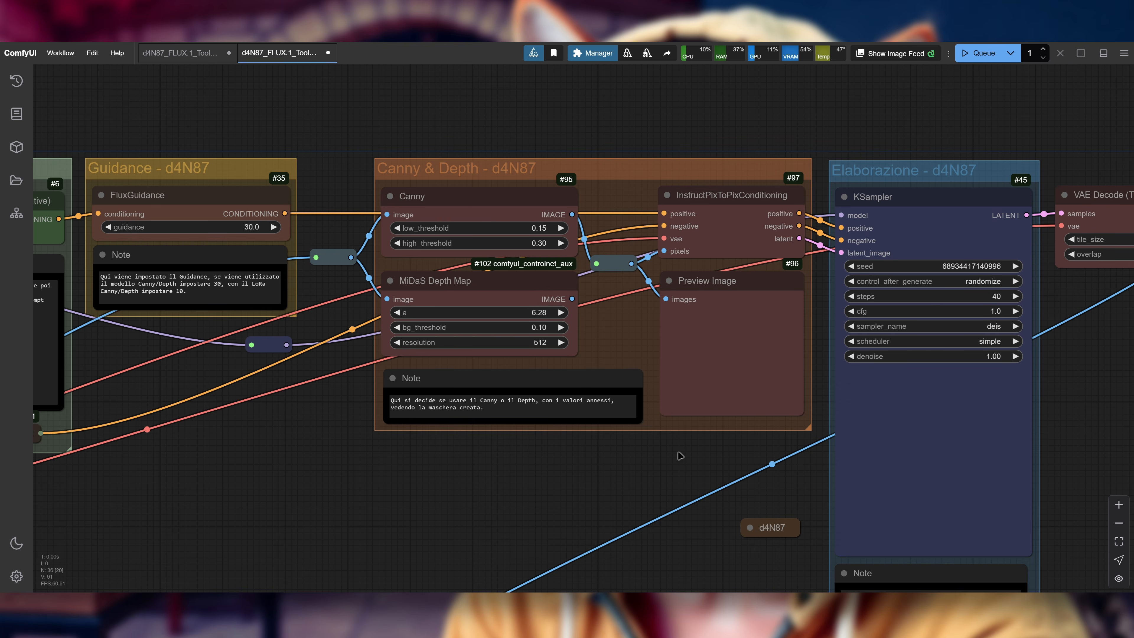
left_click_drag(687, 446, 365, 452)
scroll(347, 139, "up", 2)
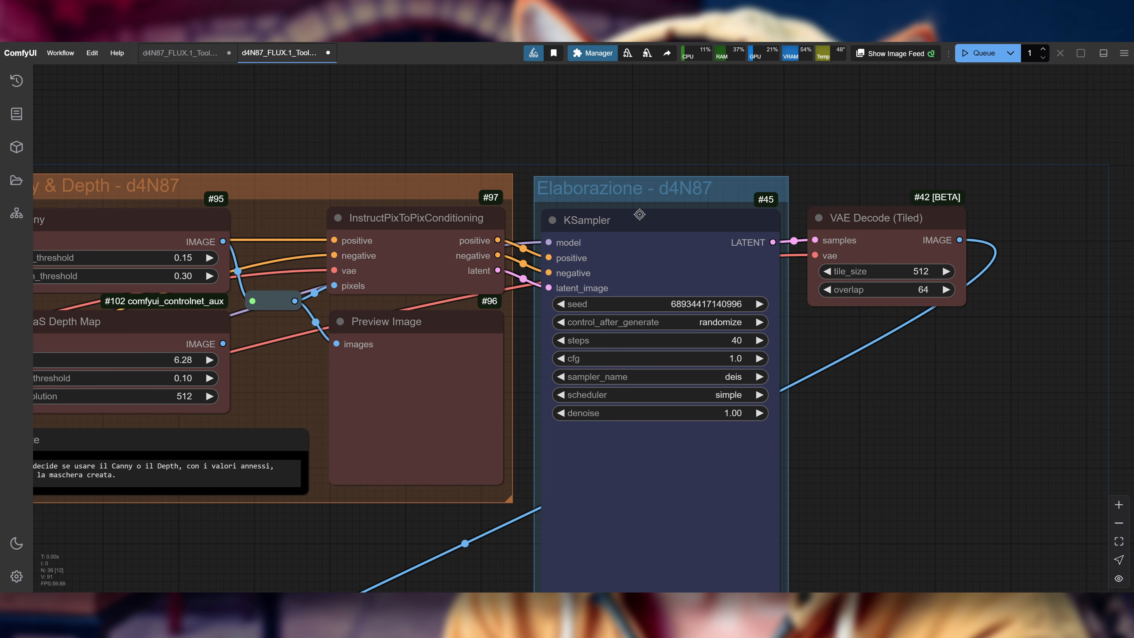
Step: Run the Canny-guided workflow to generate the panda image
left_click_drag(734, 250, 689, 205)
scroll(572, 264, "down", 2)
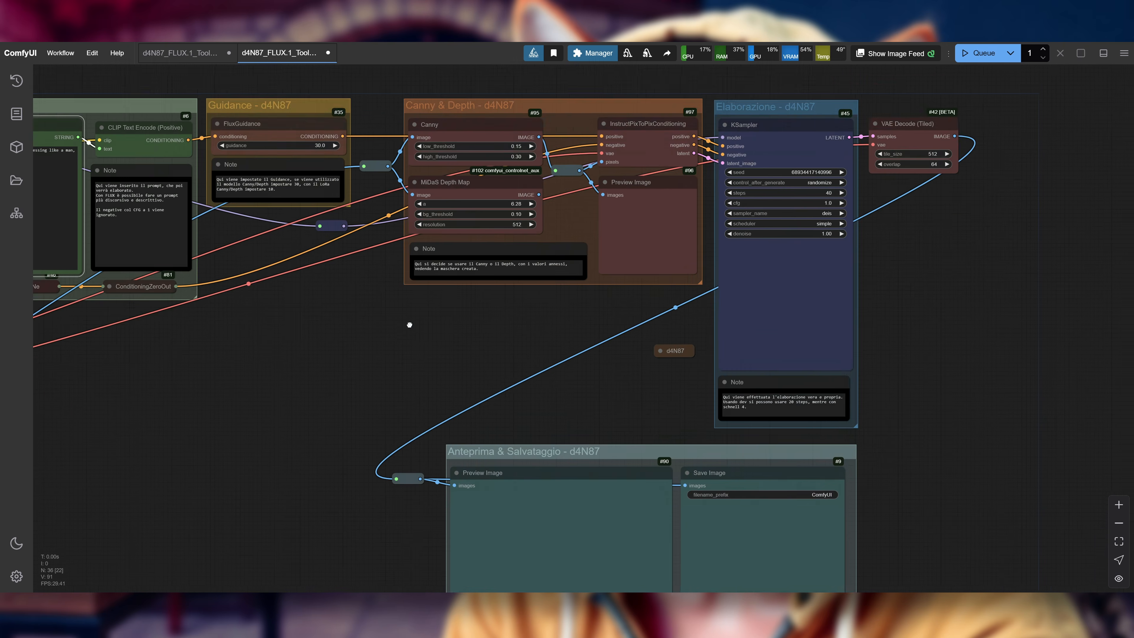
left_click_drag(406, 401, 465, 280)
left_click_drag(304, 299, 690, 501)
left_click_drag(389, 494, 205, 422)
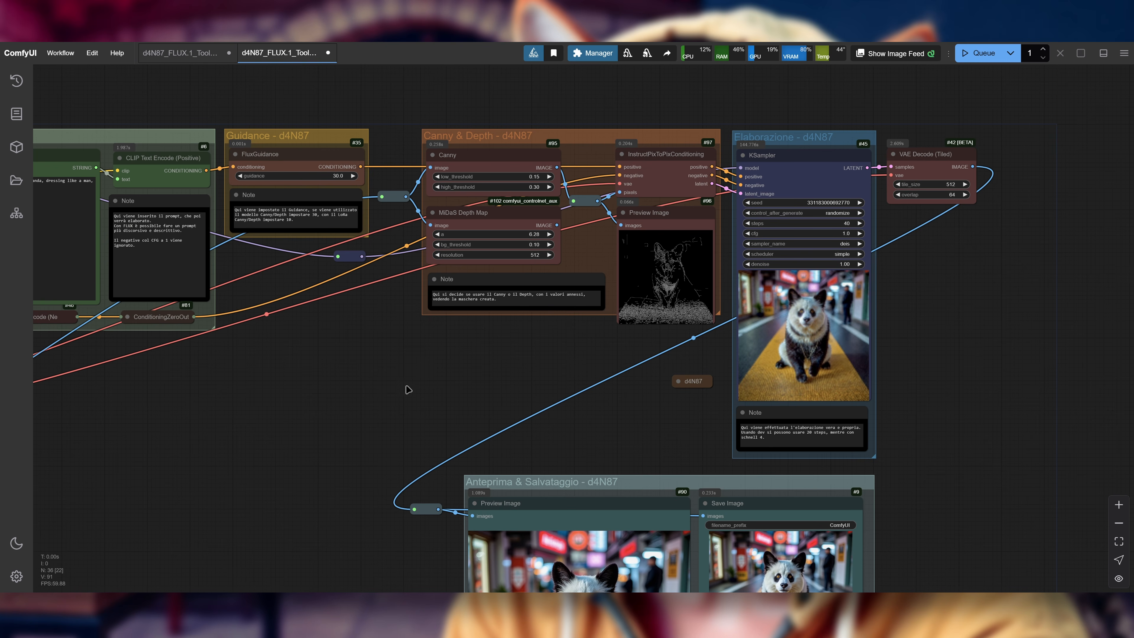
Step: Examine the Canny edge map preview alongside the KSampler image and the final panda in Preview Image
left_click_drag(407, 388, 441, 390)
scroll(708, 338, "up", 5)
left_click_drag(541, 346, 557, 442)
scroll(584, 381, "up", 2)
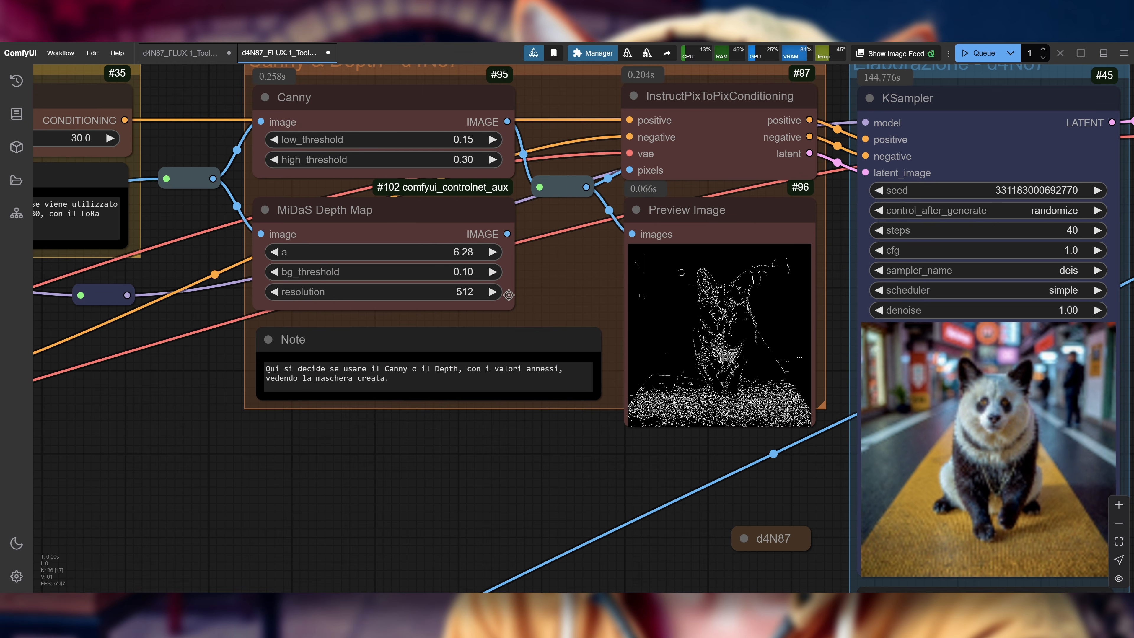
left_click_drag(445, 447, 358, 432)
scroll(376, 433, "down", 2)
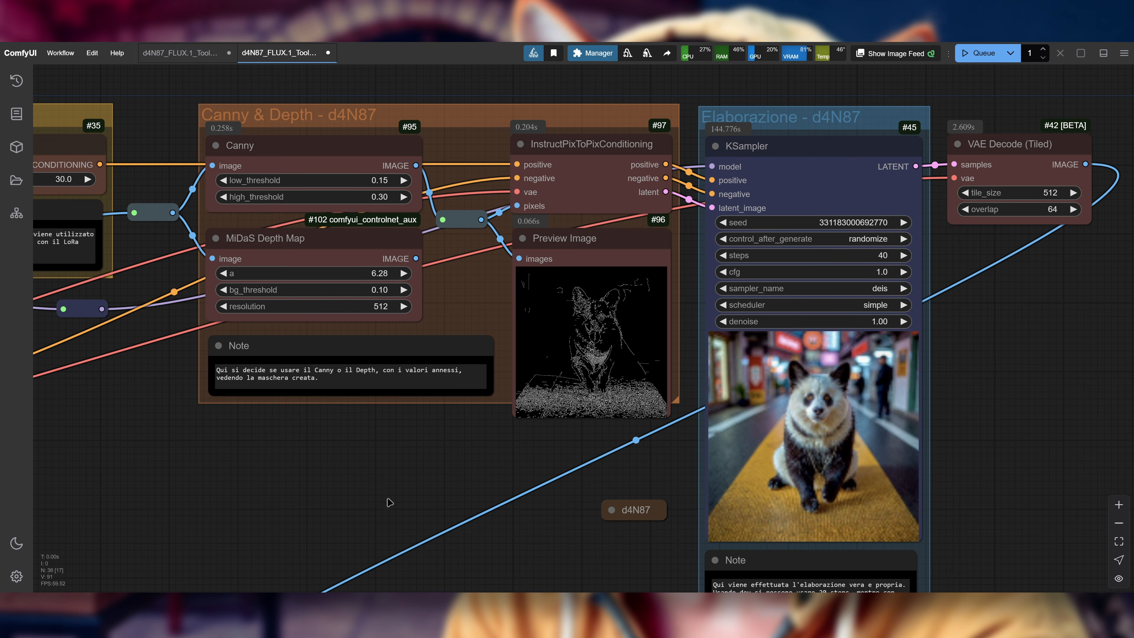
left_click_drag(390, 503, 538, 346)
scroll(492, 380, "down", 2)
left_click_drag(330, 495, 373, 150)
scroll(392, 241, "up", 5)
left_click_drag(413, 296, 270, 259)
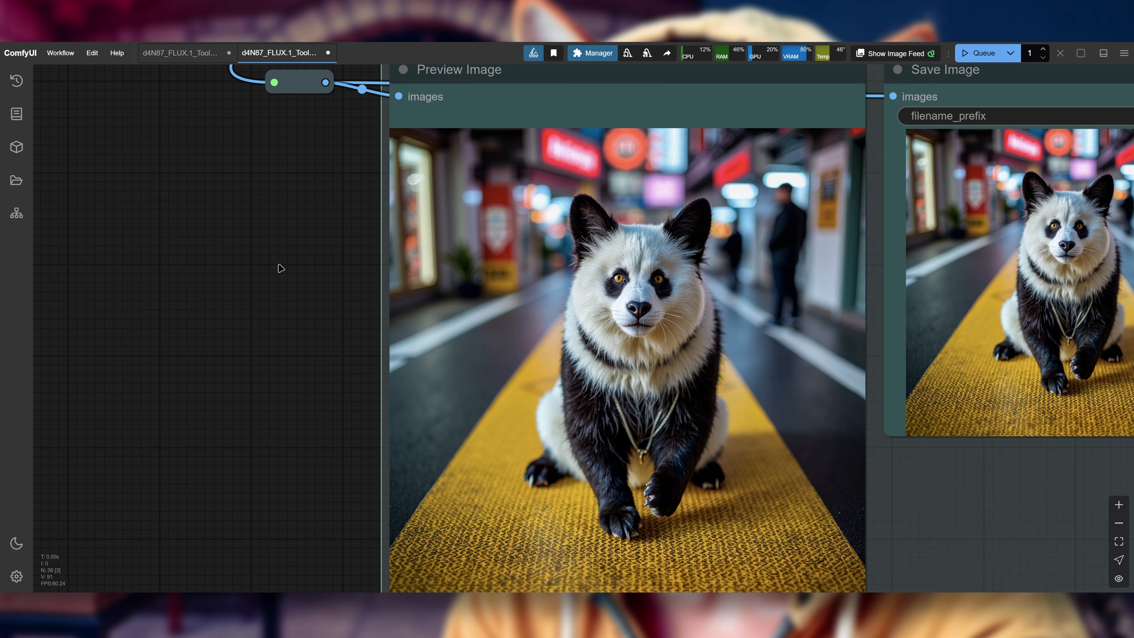
Step: Compare the generated Canny panda with the dog.jpg source image and look over the whole workflow
scroll(281, 268, "down", 5)
scroll(205, 321, "down", 3)
left_click_drag(205, 321, 695, 268)
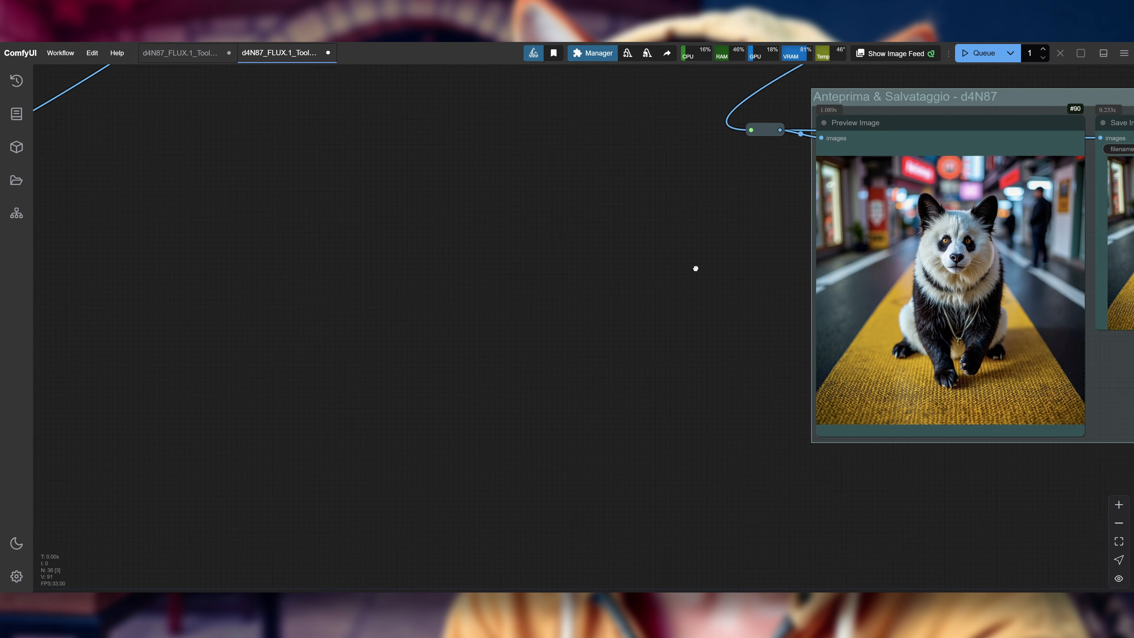
scroll(405, 245, "up", 4)
scroll(405, 245, "down", 5)
left_click_drag(532, 433, 595, 332)
scroll(295, 395, "up", 5)
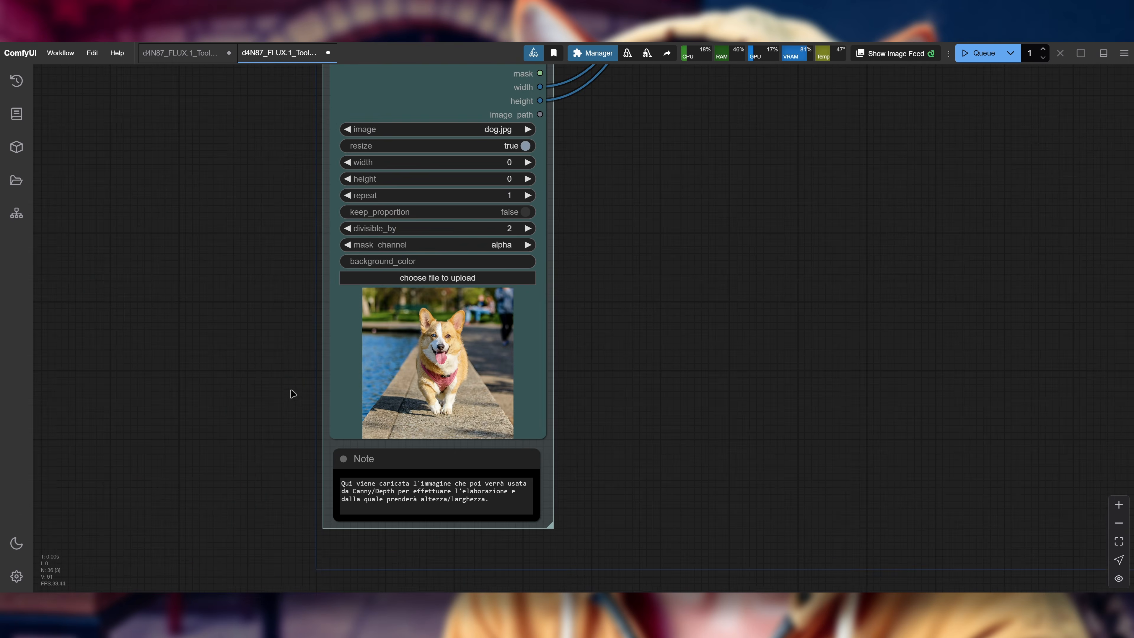
scroll(290, 390, "up", 2)
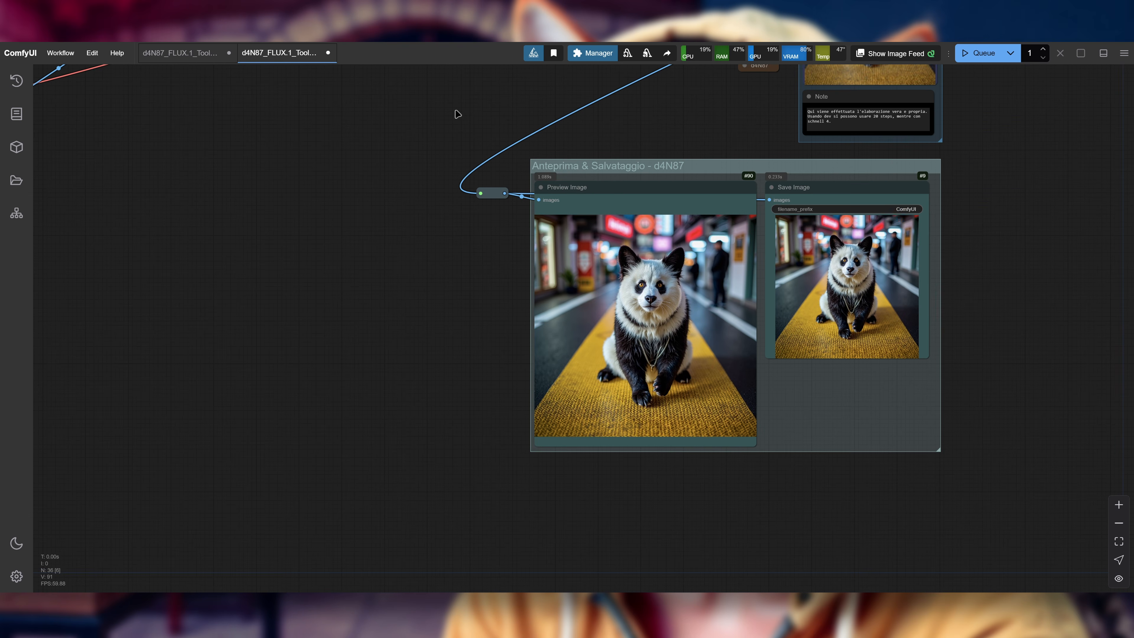
left_click_drag(458, 114, 418, 353)
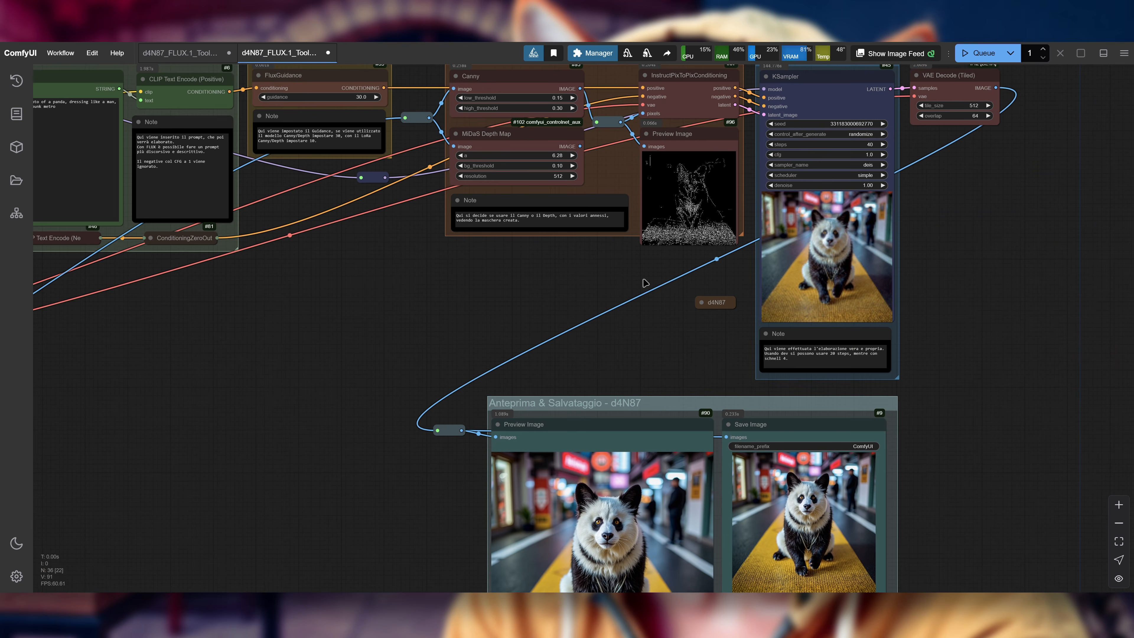
left_click_drag(405, 330, 450, 146)
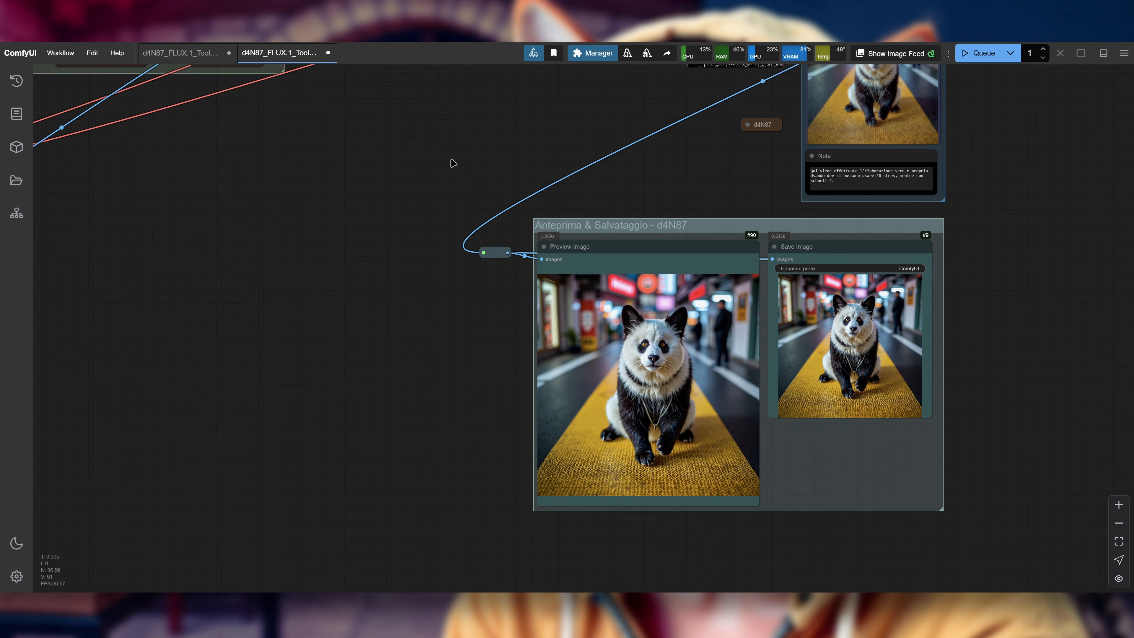
scroll(517, 392, "up", 1)
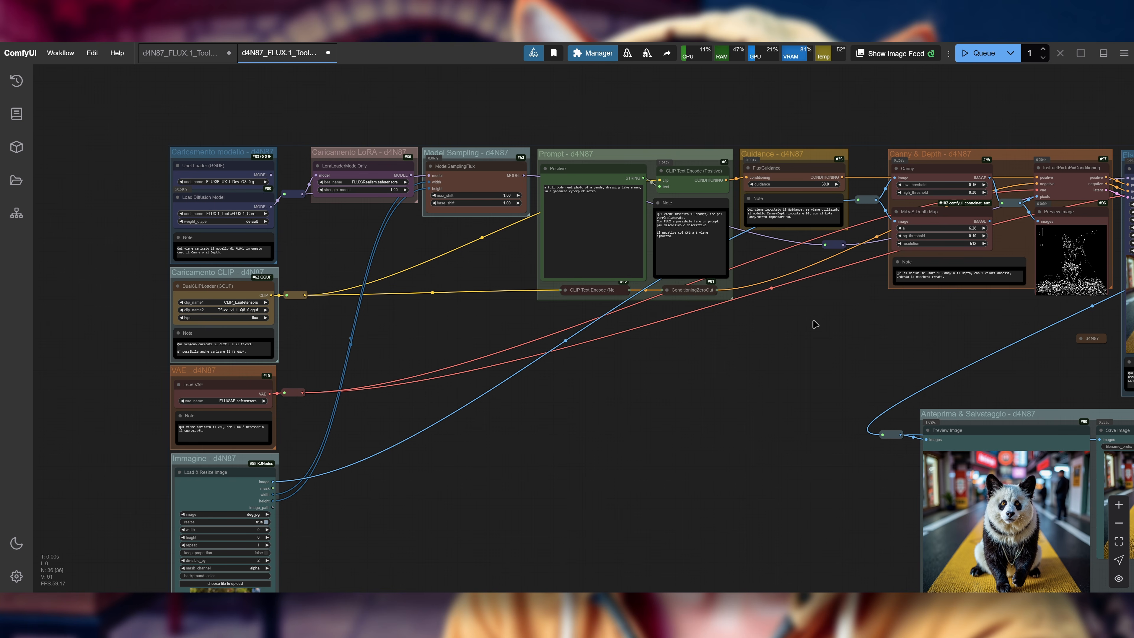
left_click_drag(778, 325, 743, 334)
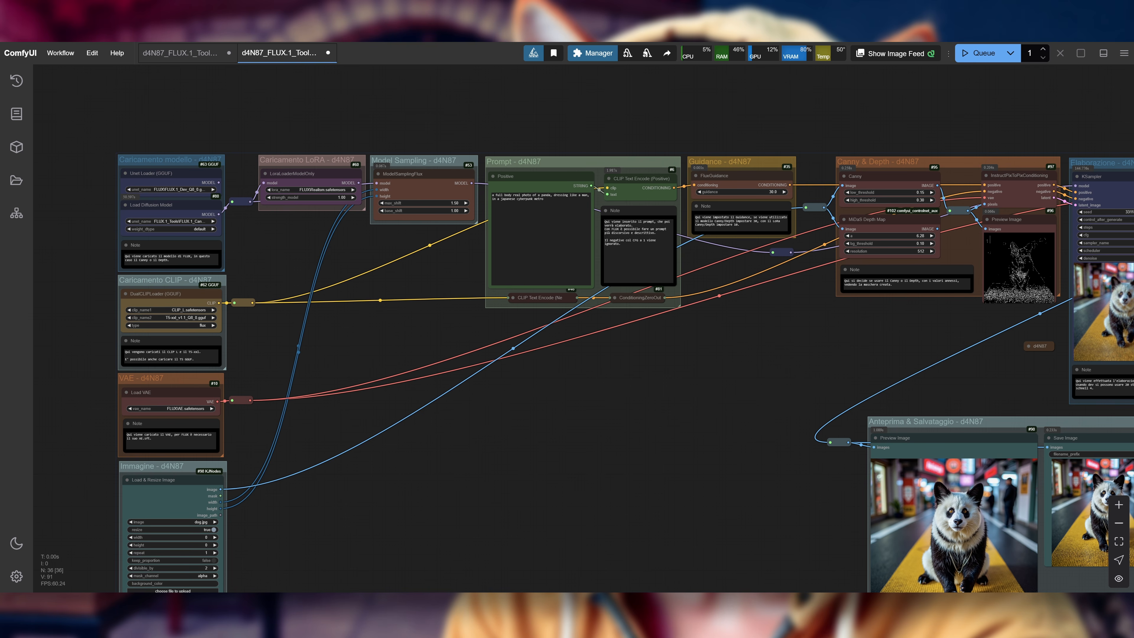
Step: Switch to the ComfyUI console window to check its log, minimize it and look over the workflow
key("alt+Tab")
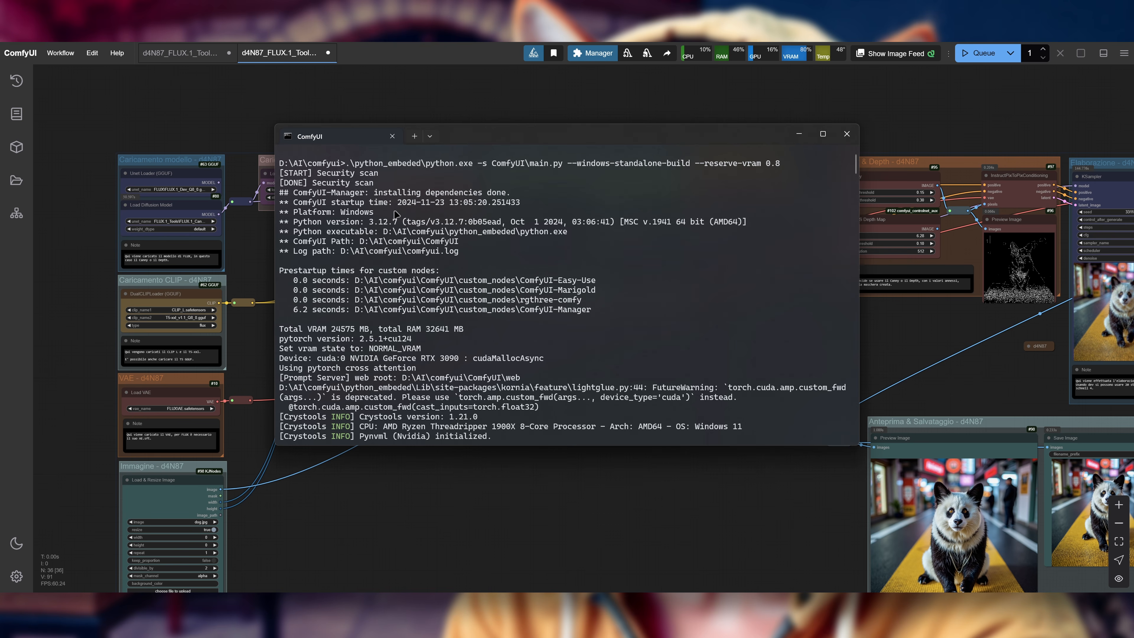
left_click(799, 133)
left_click_drag(709, 402, 570, 386)
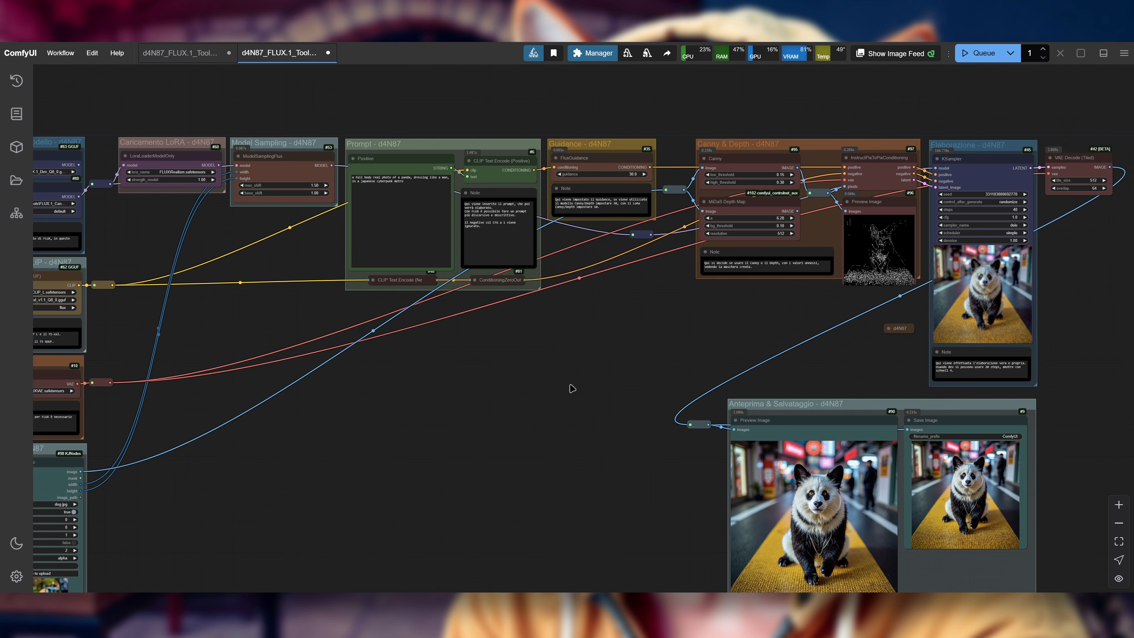
left_click_drag(437, 414, 594, 404)
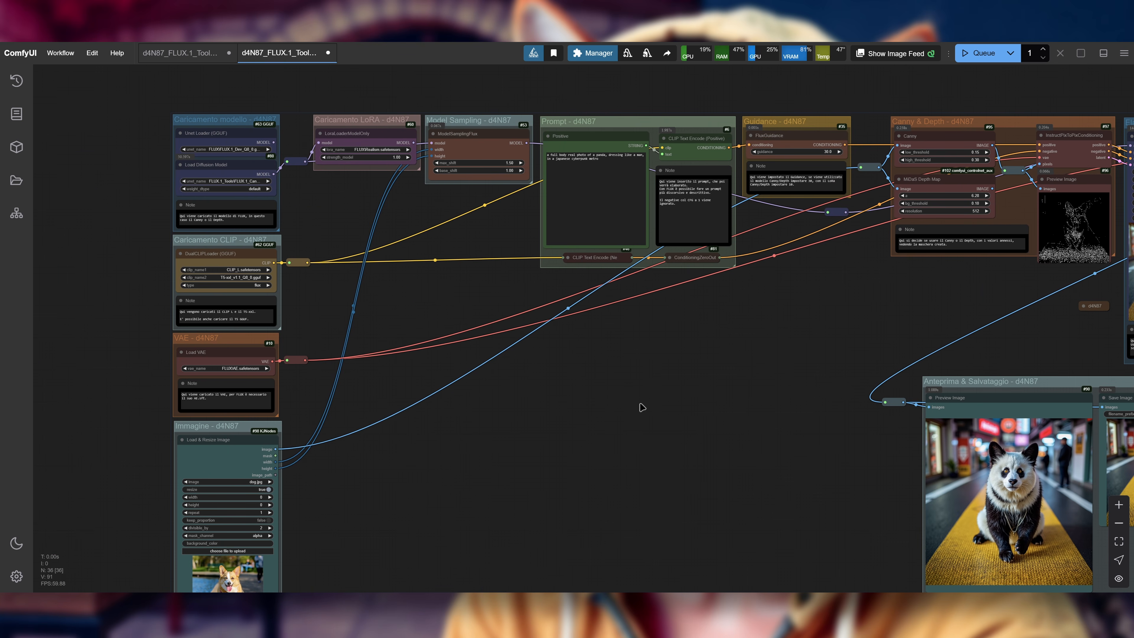
left_click_drag(656, 378, 368, 317)
left_click_drag(428, 344, 840, 378)
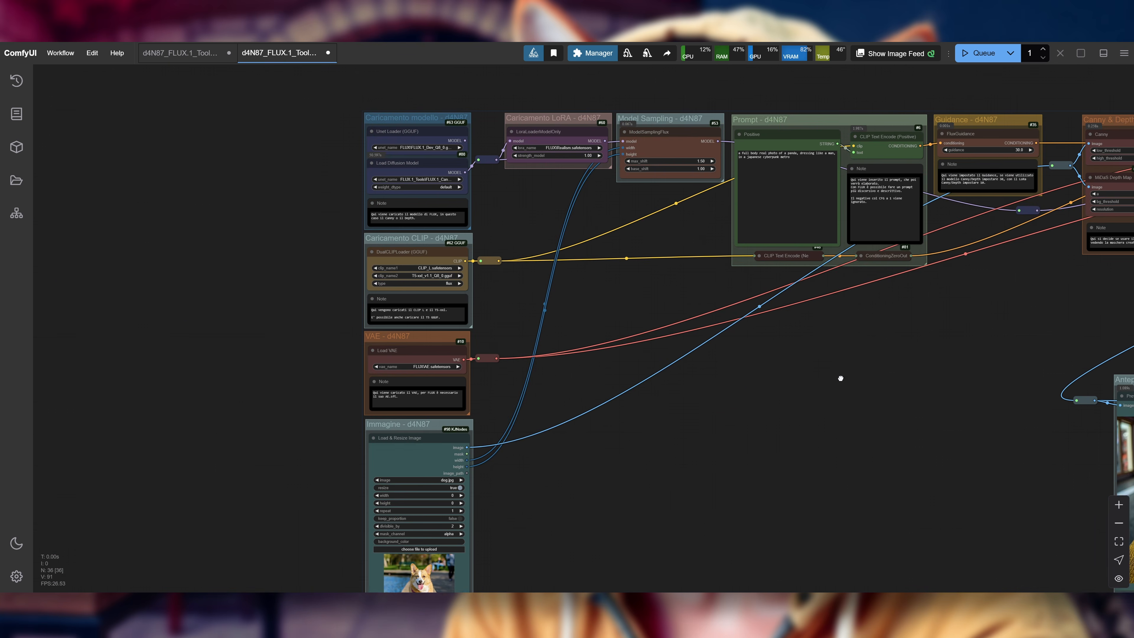
Step: Set Load Diffusion Model to the FLUX.1 Depth model from FLUX.1_Tools, with weight_dtype fp8_e4m3fn
scroll(317, 142, "up", 10)
left_click(506, 208)
left_click(548, 251)
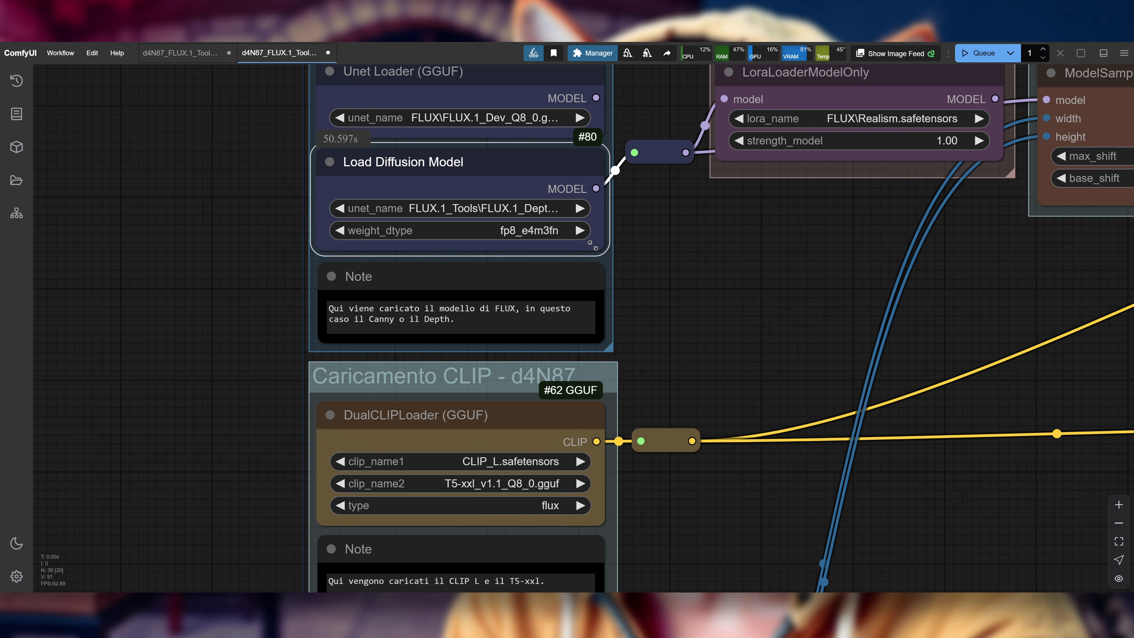
left_click_drag(741, 240, 684, 256)
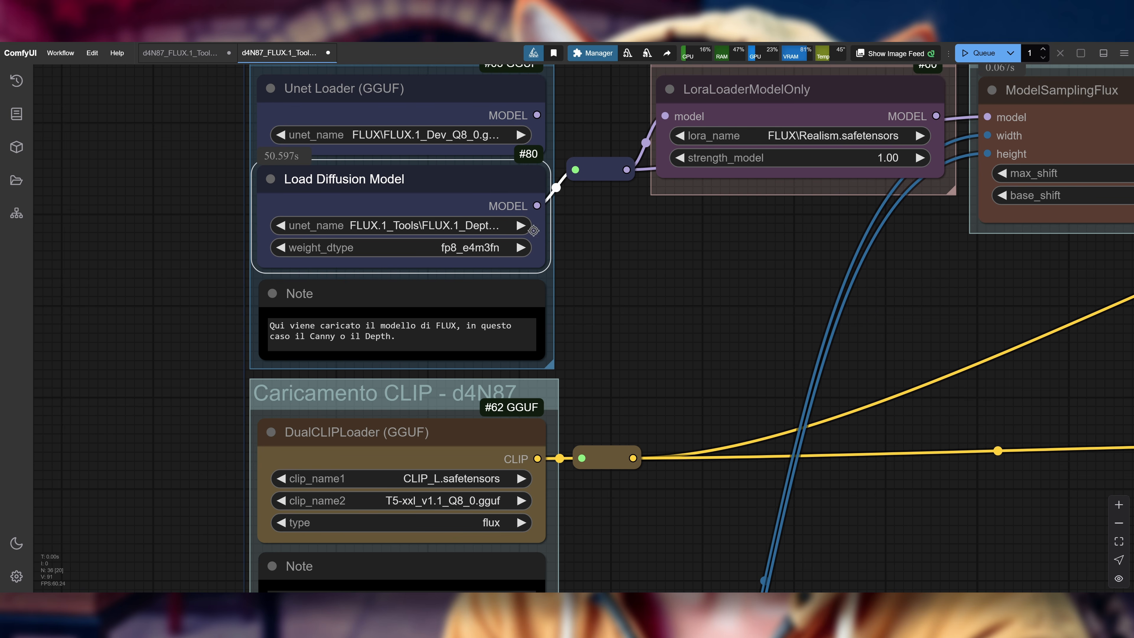
left_click_drag(670, 261, 683, 281)
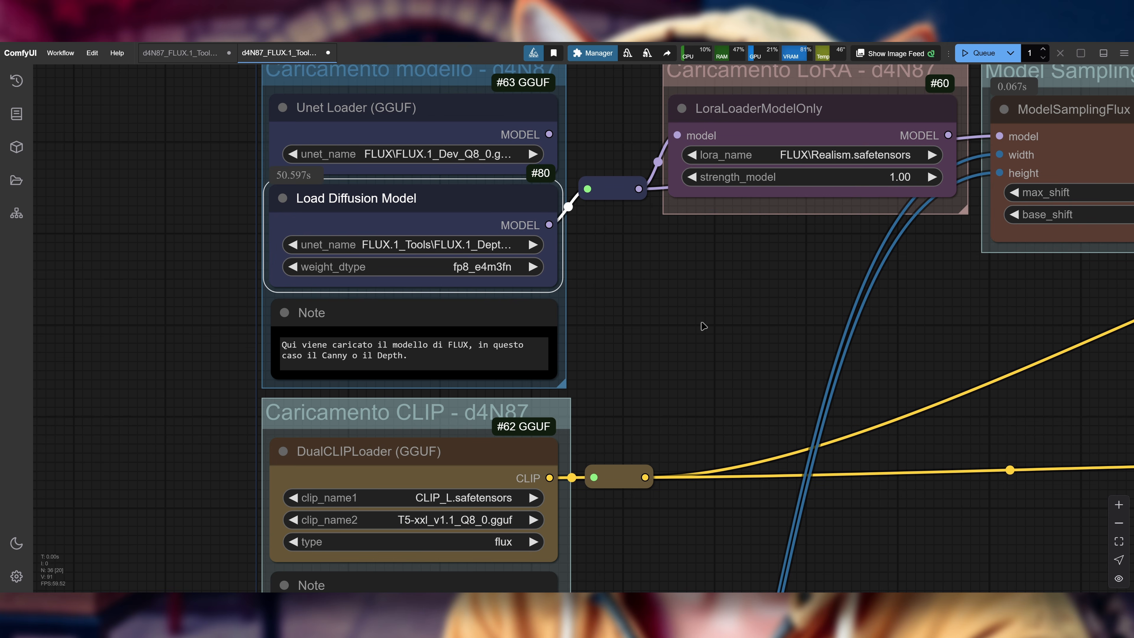
Step: Connect the MiDaS Depth Map's IMAGE output to the reroute feeding InstructPixToPixConditioning and Preview Image, replacing the Canny link
scroll(699, 320, "down", 2)
scroll(632, 309, "down", 3)
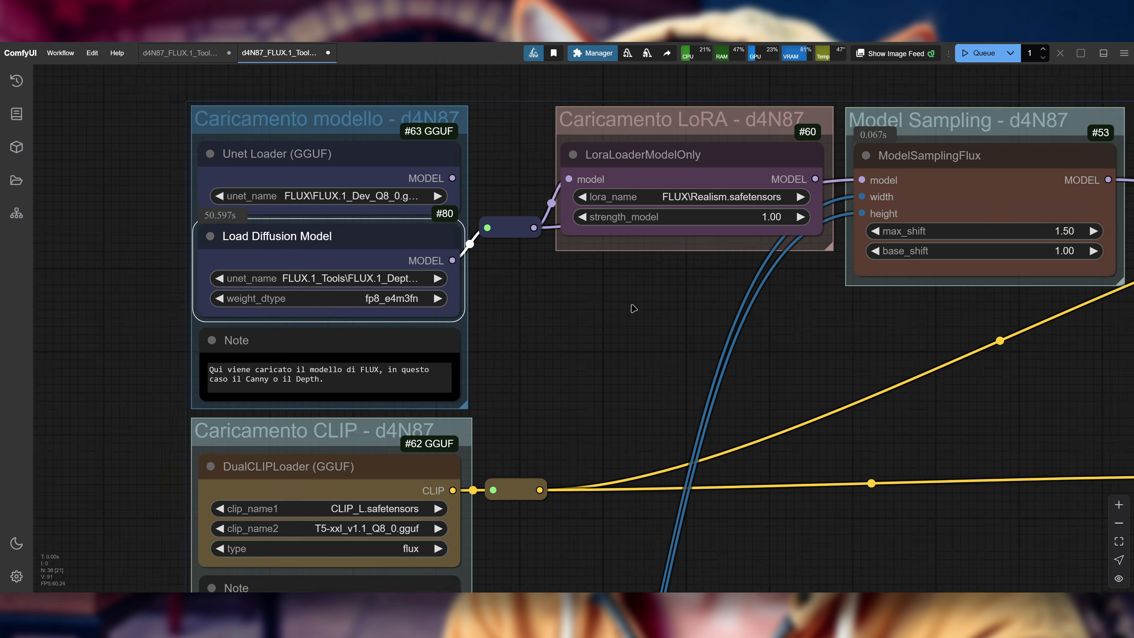
left_click_drag(790, 332, 724, 317)
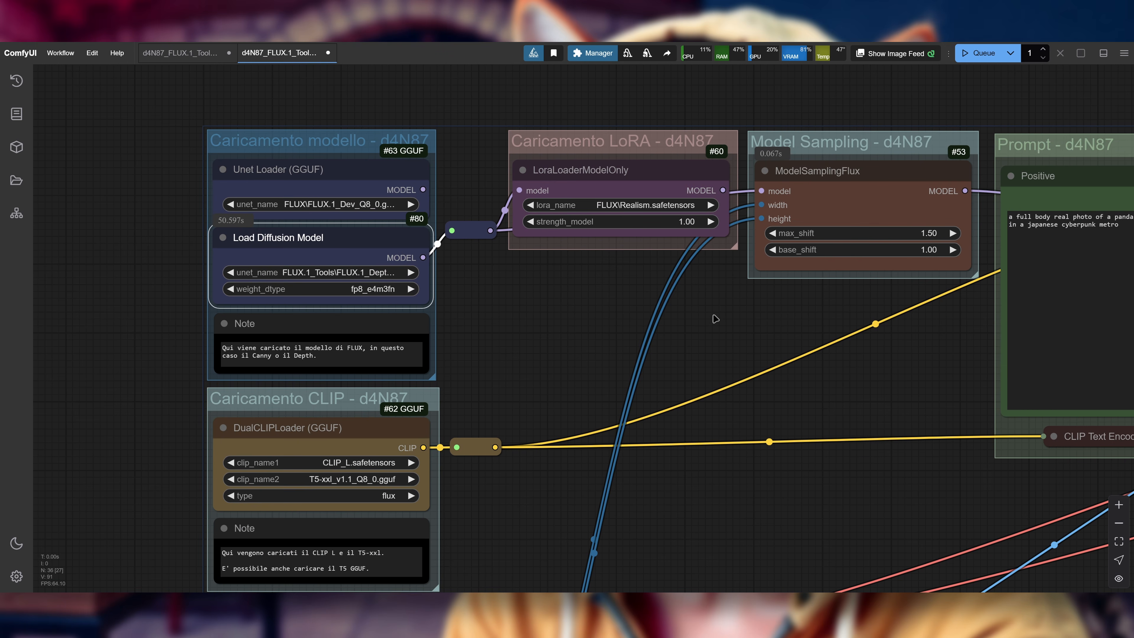
left_click_drag(759, 323, 694, 312)
scroll(695, 313, "down", 4)
left_click_drag(715, 485, 133, 444)
left_click_drag(653, 416, 451, 453)
scroll(740, 143, "up", 7)
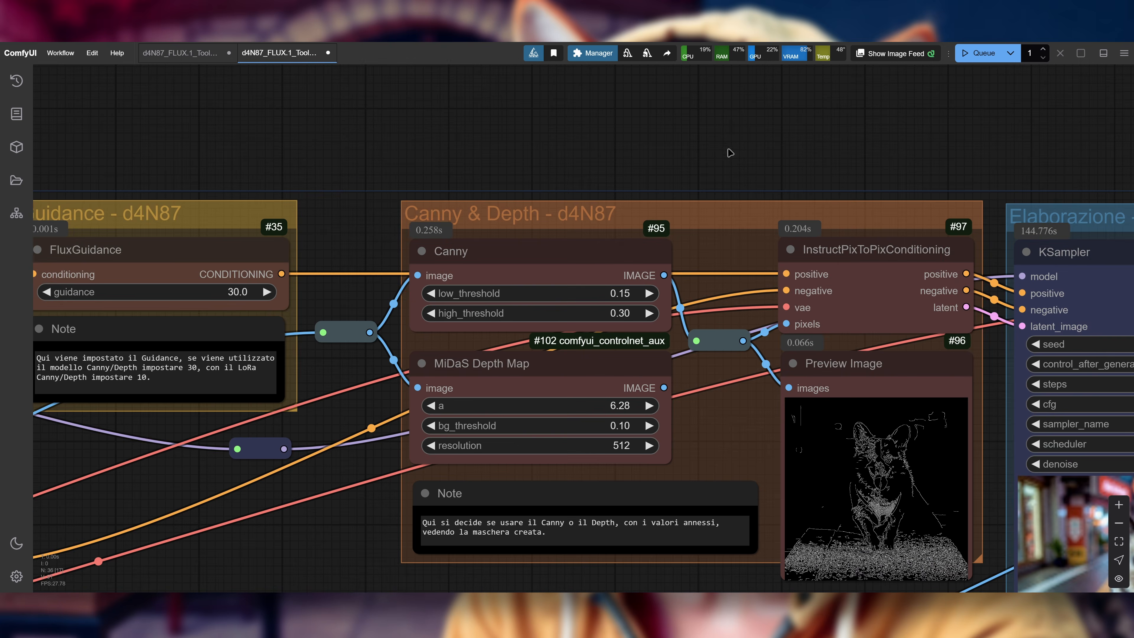
left_click_drag(657, 407, 691, 356)
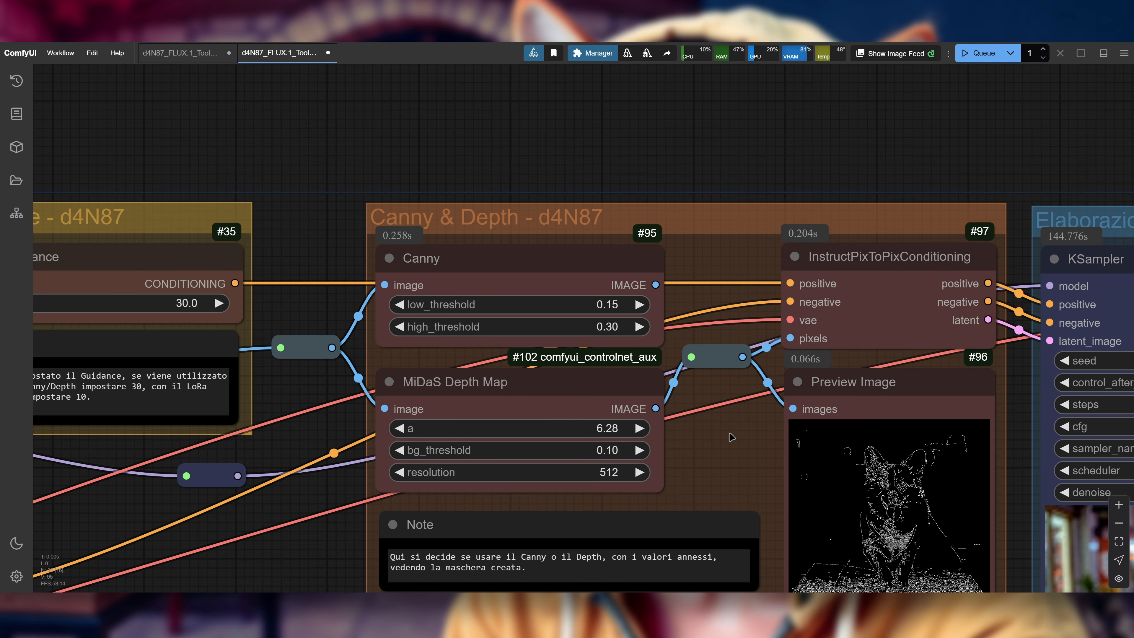
Step: Run the workflow with the depth map to generate the Depth-guided panda image
left_click_drag(735, 161, 678, 127)
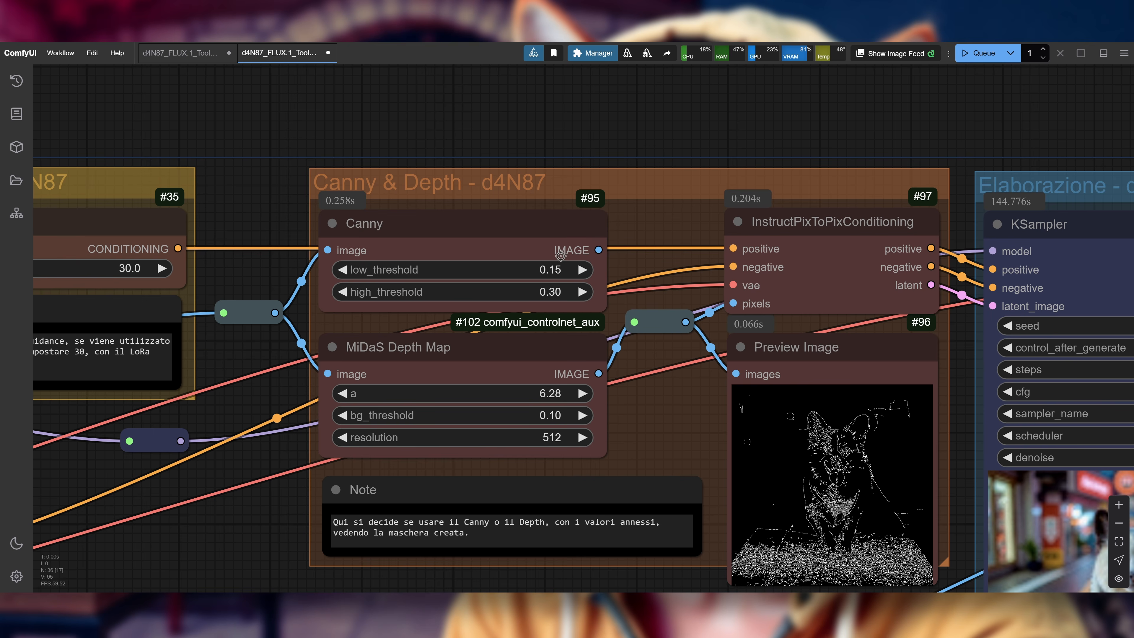
left_click_drag(774, 113, 737, 112)
scroll(655, 117, "down", 2)
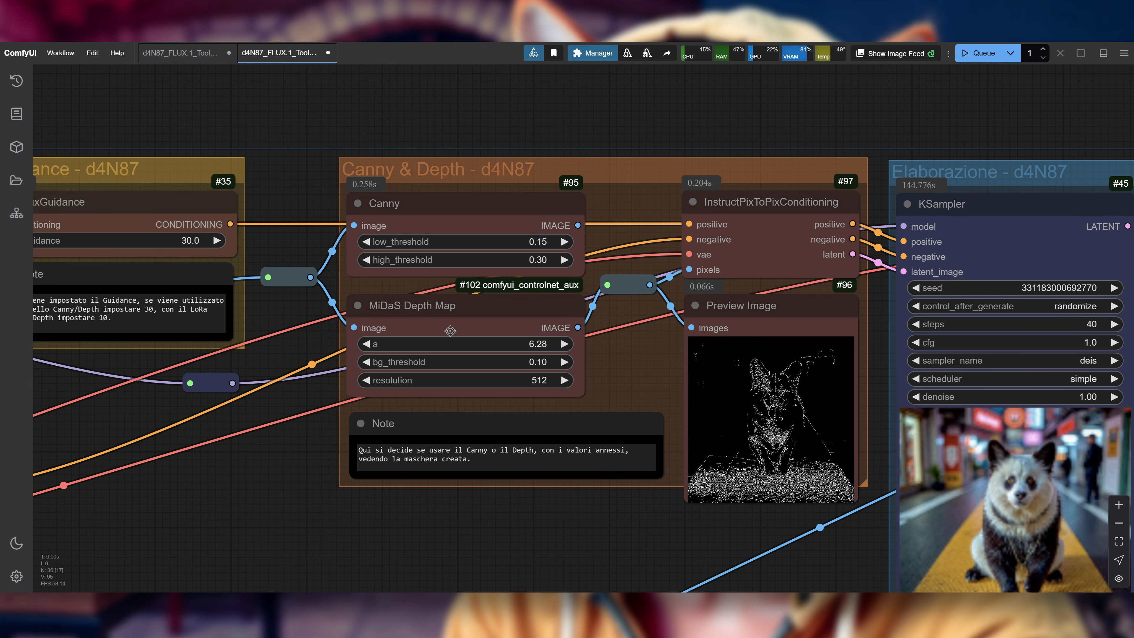
left_click_drag(750, 113, 775, 117)
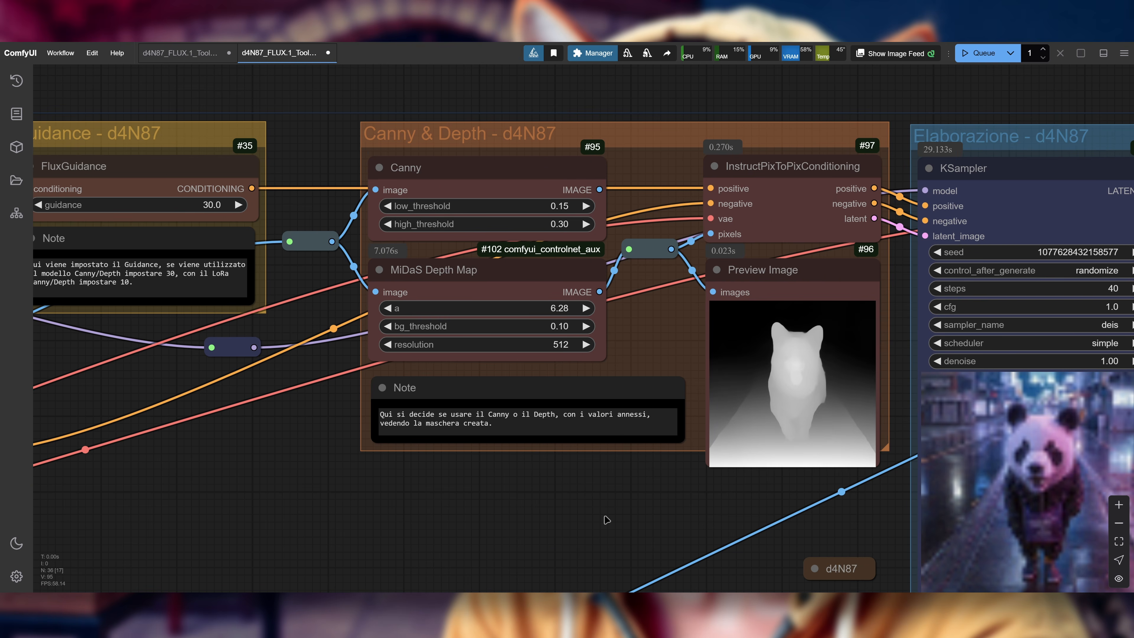
Step: Examine the MiDaS depth map preview and the Depth-guided panda in the Preview Image and Save Image nodes
left_click_drag(664, 509, 609, 504)
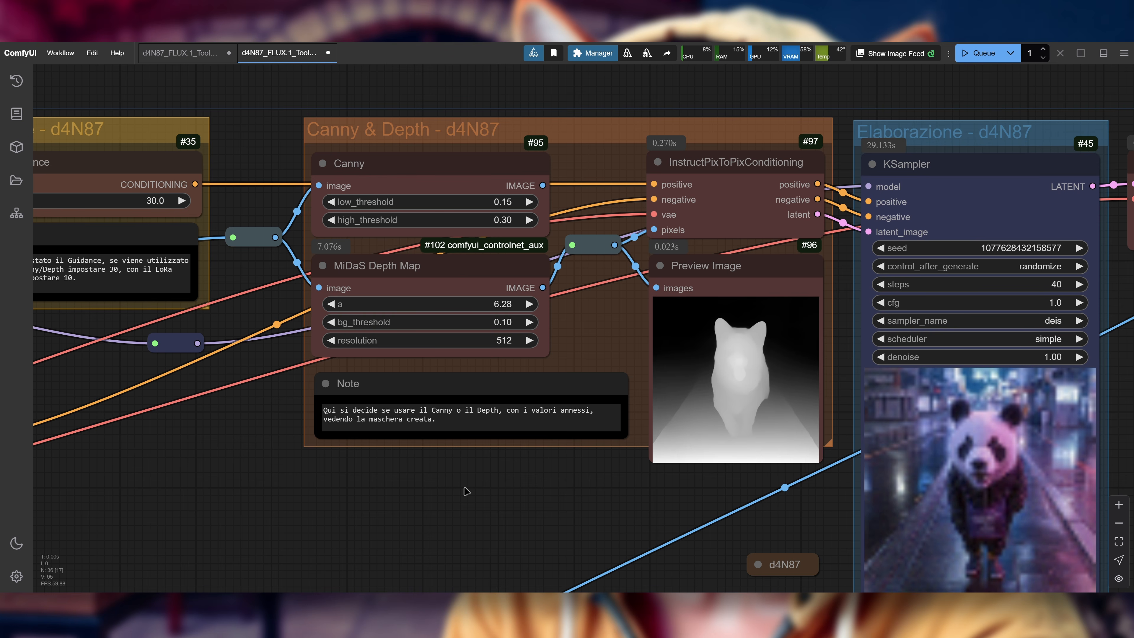
left_click_drag(466, 491, 499, 497)
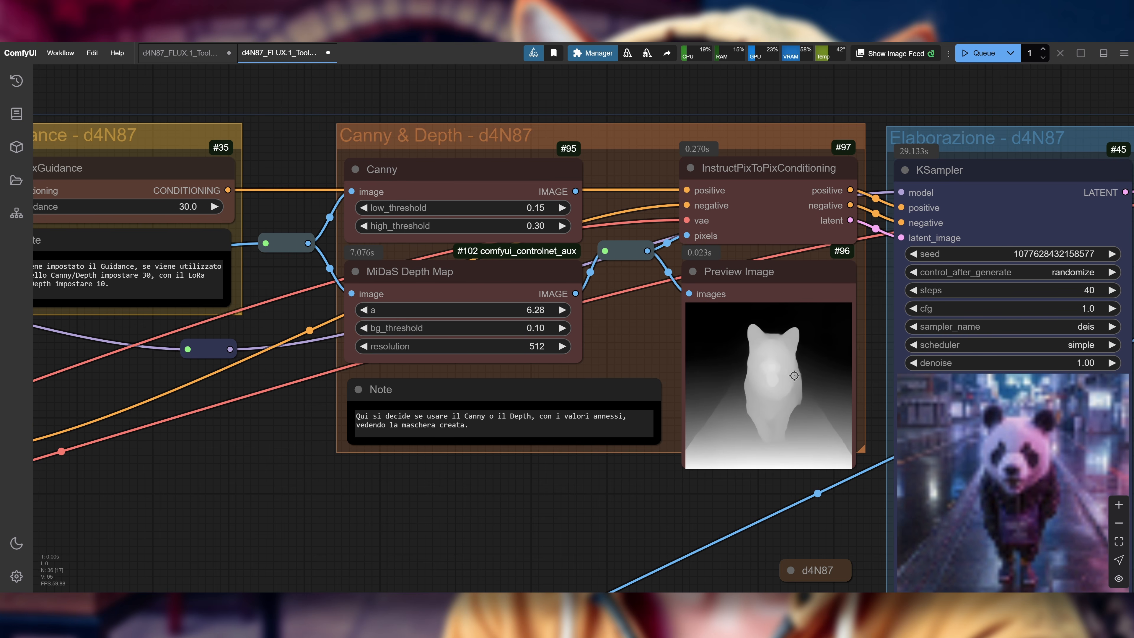
scroll(704, 495, "down", 1)
left_click_drag(1125, 435, 1026, 353)
left_click_drag(404, 483, 554, 247)
left_click_drag(367, 476, 345, 202)
scroll(376, 335, "up", 2)
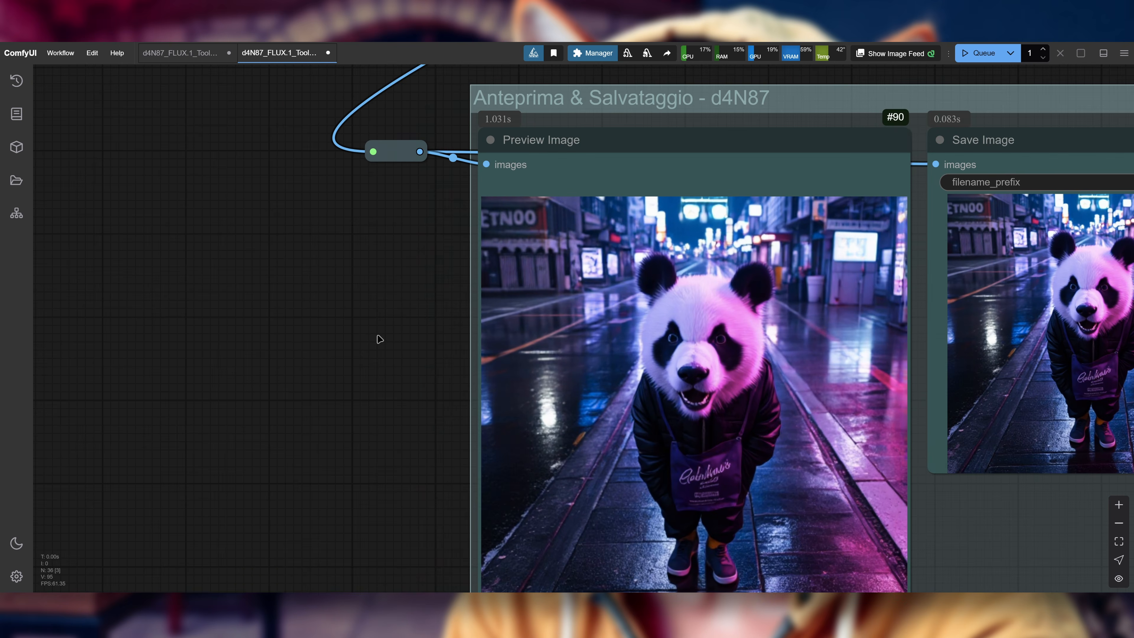
left_click_drag(377, 337, 296, 317)
scroll(303, 318, "down", 1)
scroll(307, 313, "down", 1)
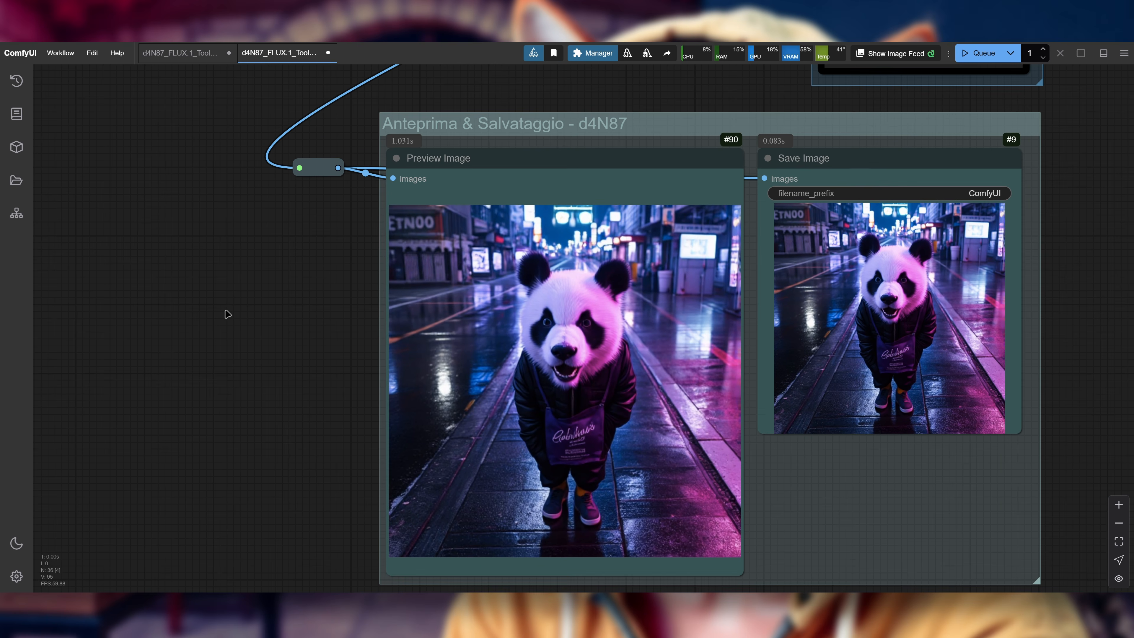
Step: Compare the Positive prompt and the depth map with the final panda image
left_click_drag(263, 283, 316, 492)
left_click_drag(436, 299, 424, 353)
left_click_drag(278, 348, 621, 394)
scroll(493, 404, "down", 2)
scroll(454, 398, "down", 2)
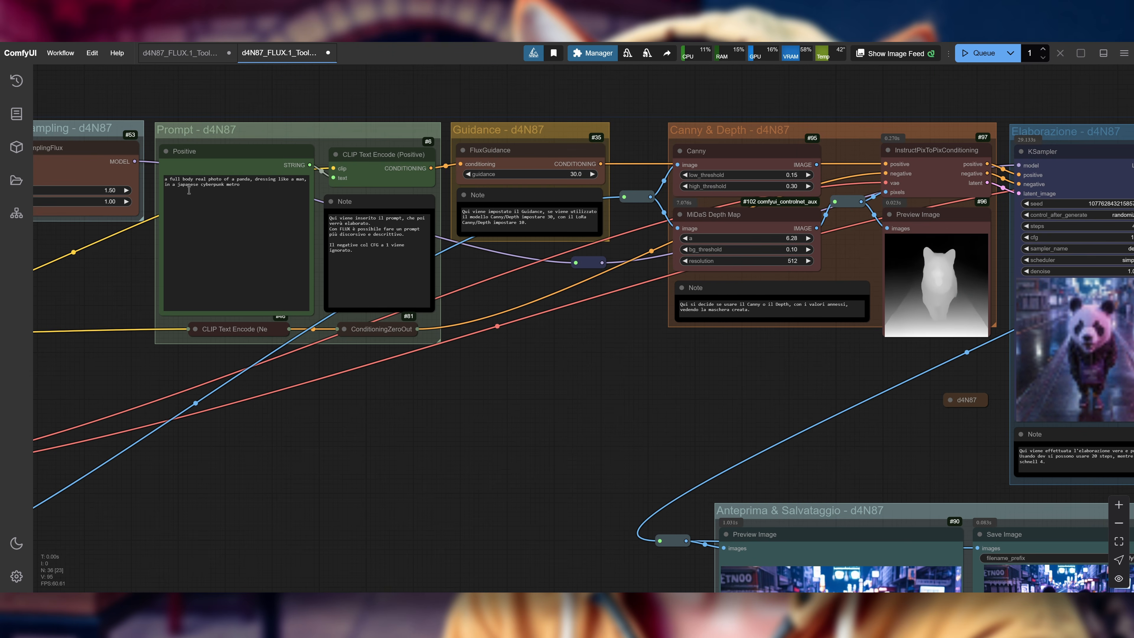
left_click_drag(523, 454, 327, 188)
scroll(467, 425, "up", 3)
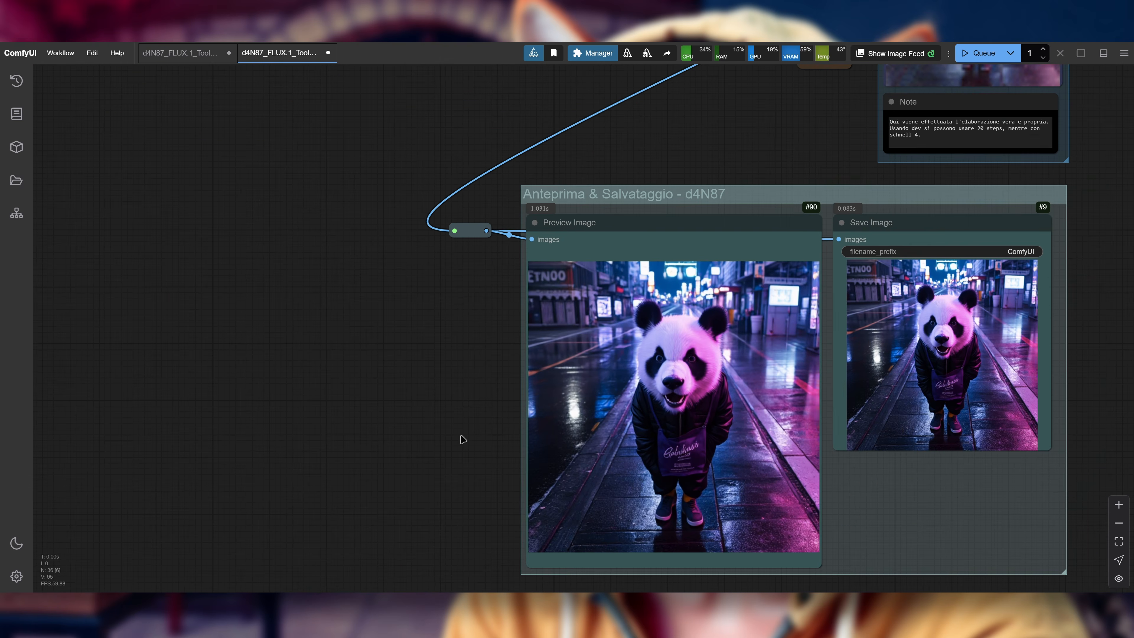
left_click_drag(477, 440, 344, 420)
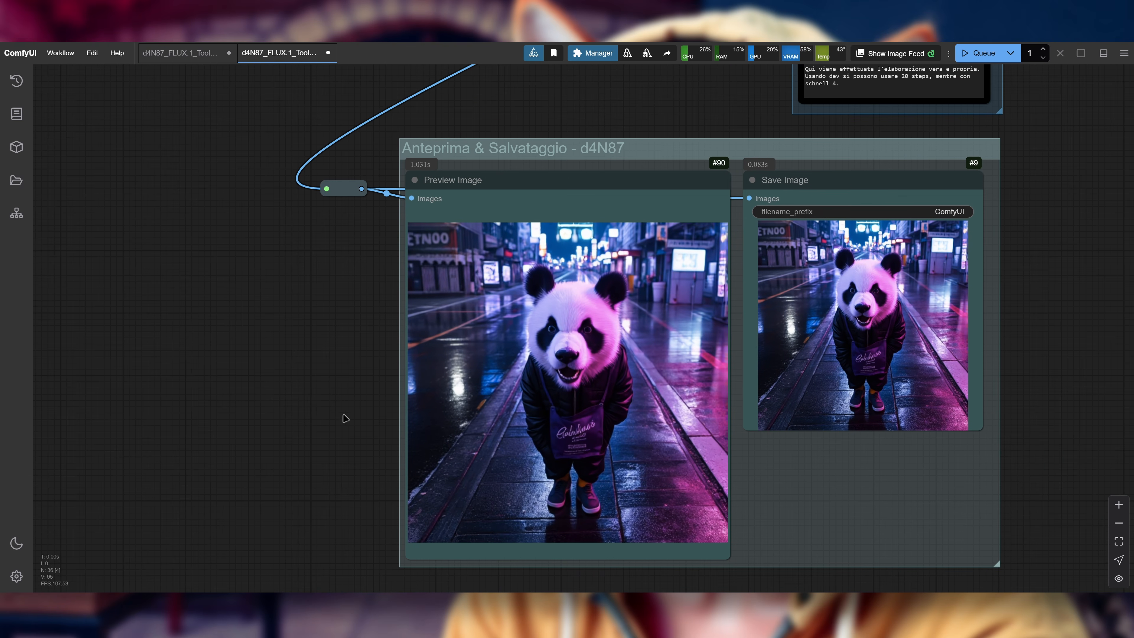
scroll(344, 398, "down", 4)
left_click_drag(217, 364, 497, 475)
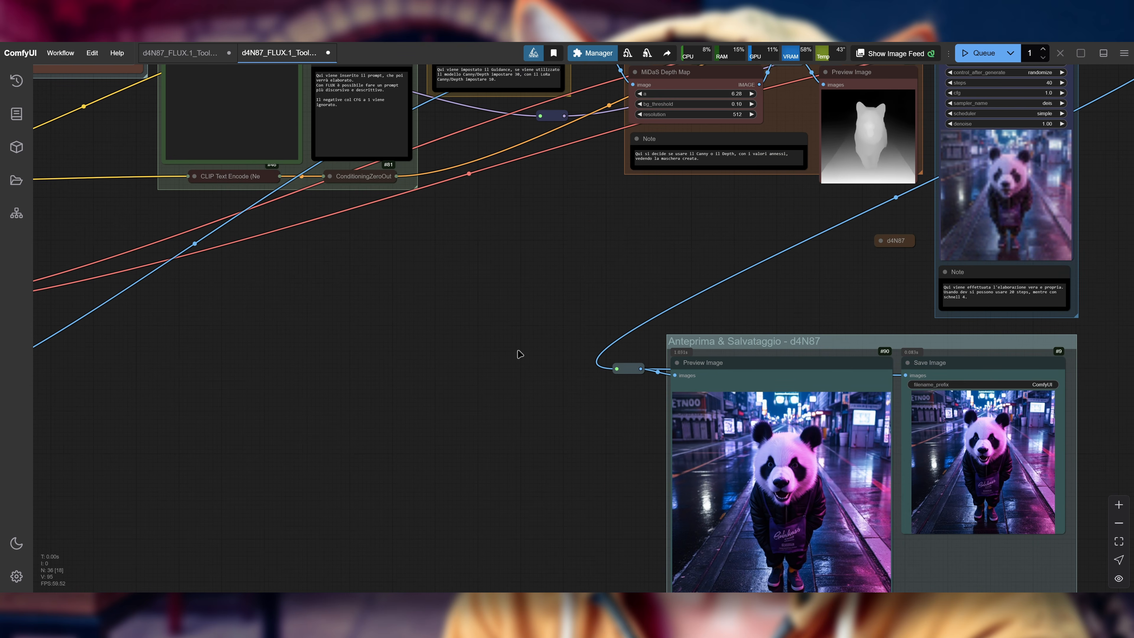
left_click_drag(524, 348, 517, 488)
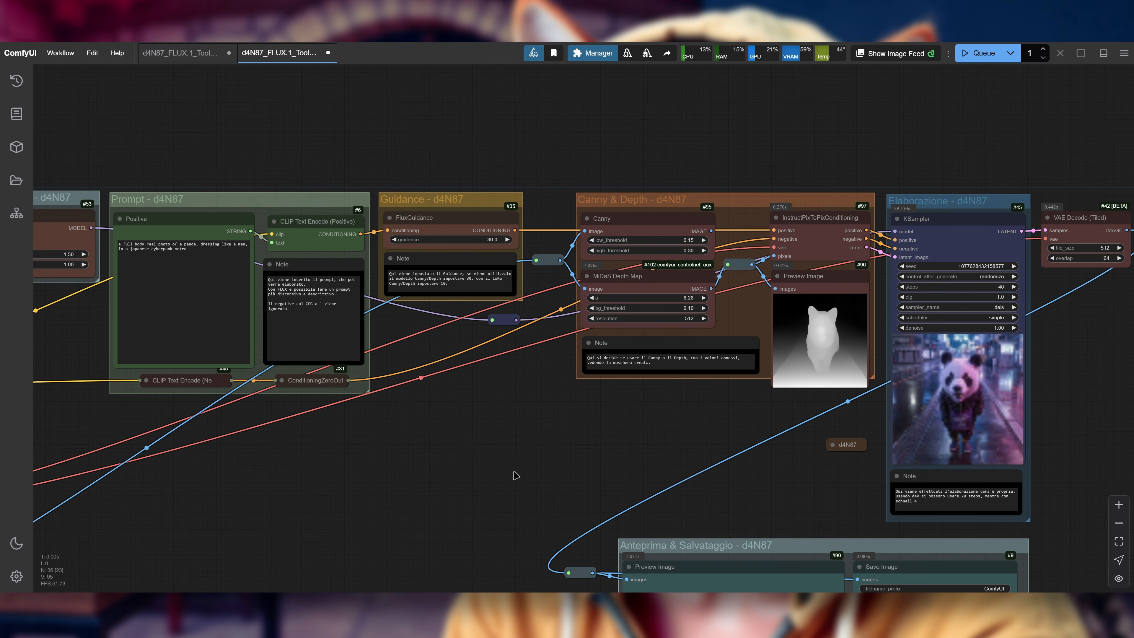
Step: Connect the Unet Loader (GGUF)'s MODEL output to the model reroute in place of Load Diffusion Model, and check the latter's available unet_name options
scroll(513, 473, "up", 1)
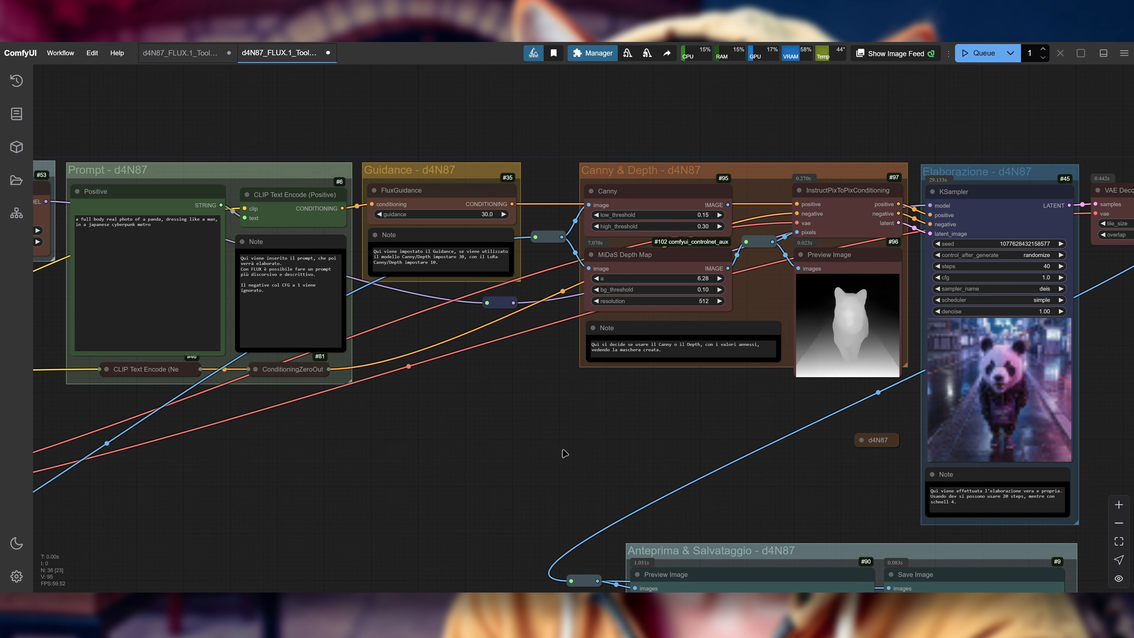
scroll(601, 429, "down", 6)
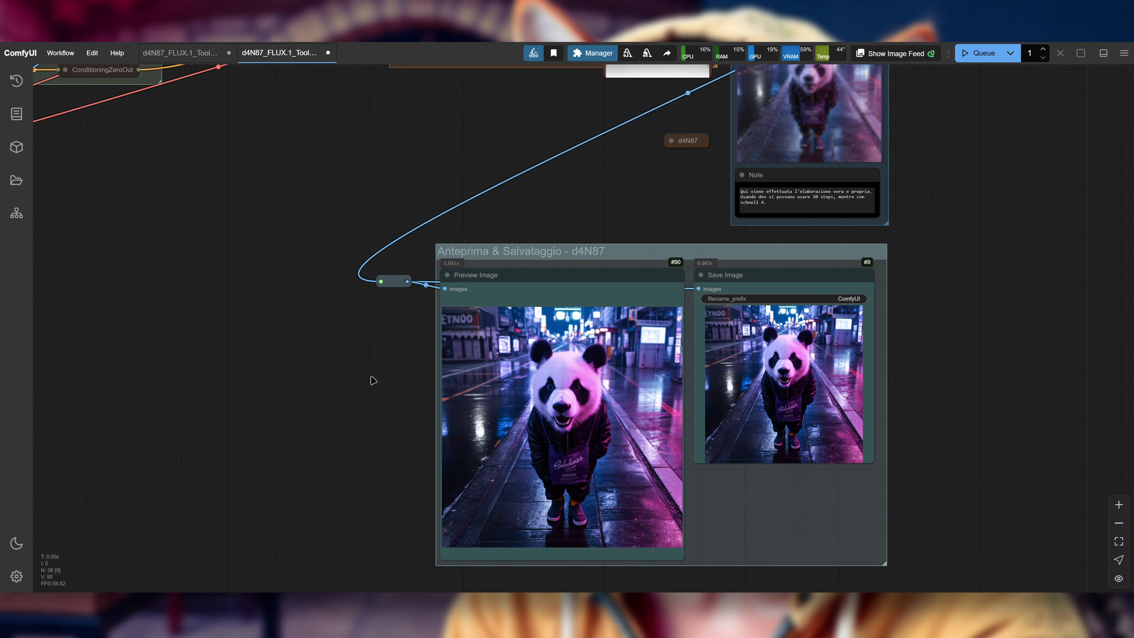
left_click_drag(321, 411, 442, 450)
scroll(429, 447, "down", 2)
left_click_drag(308, 326, 952, 468)
scroll(415, 395, "down", 1)
scroll(331, 307, "up", 5)
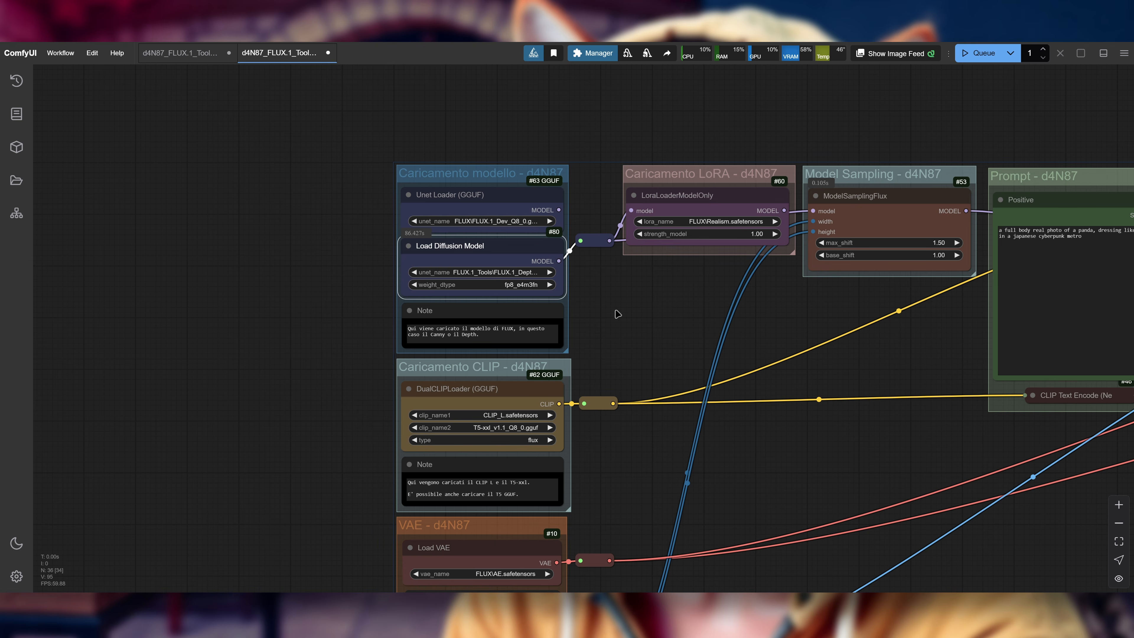
scroll(670, 304, "up", 5)
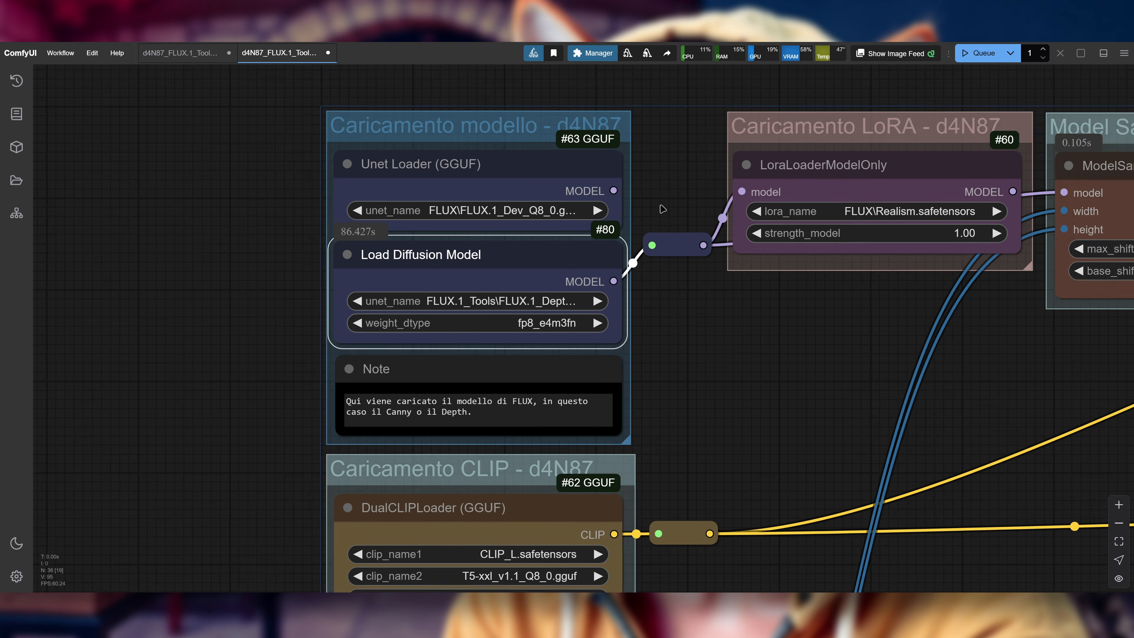
scroll(661, 209, "up", 2)
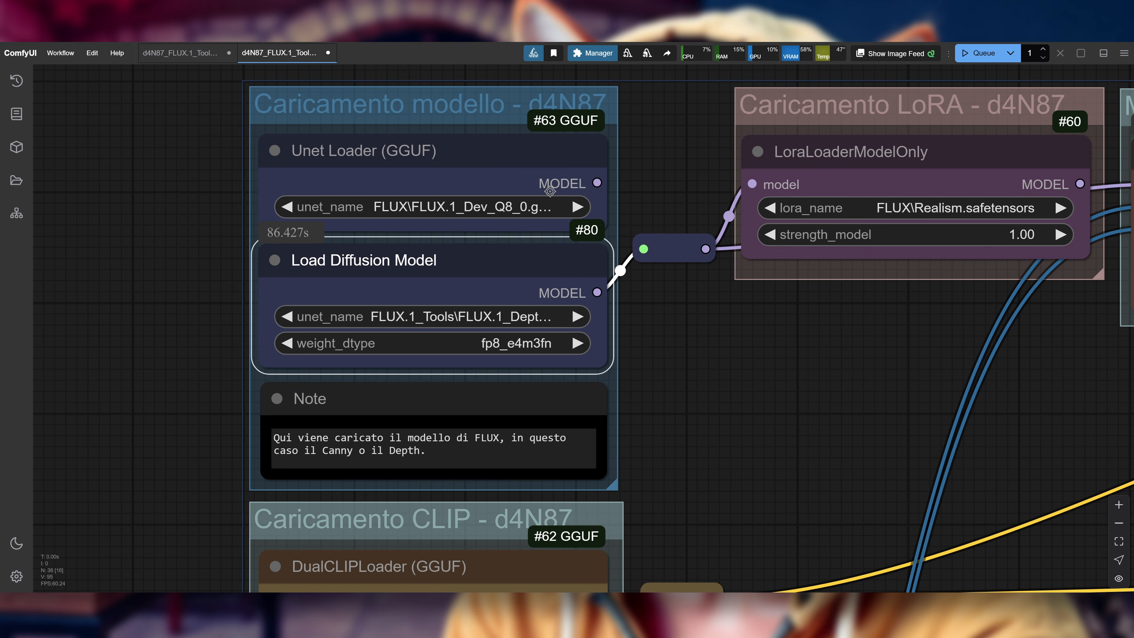
left_click(526, 210)
left_click(516, 200)
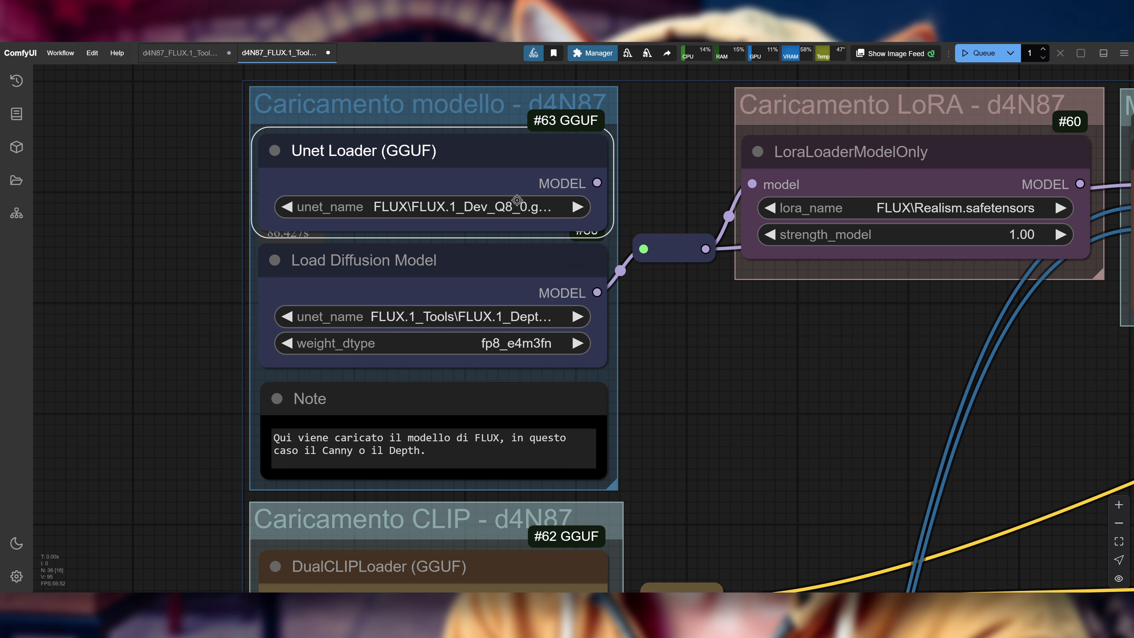
left_click_drag(597, 183, 643, 249)
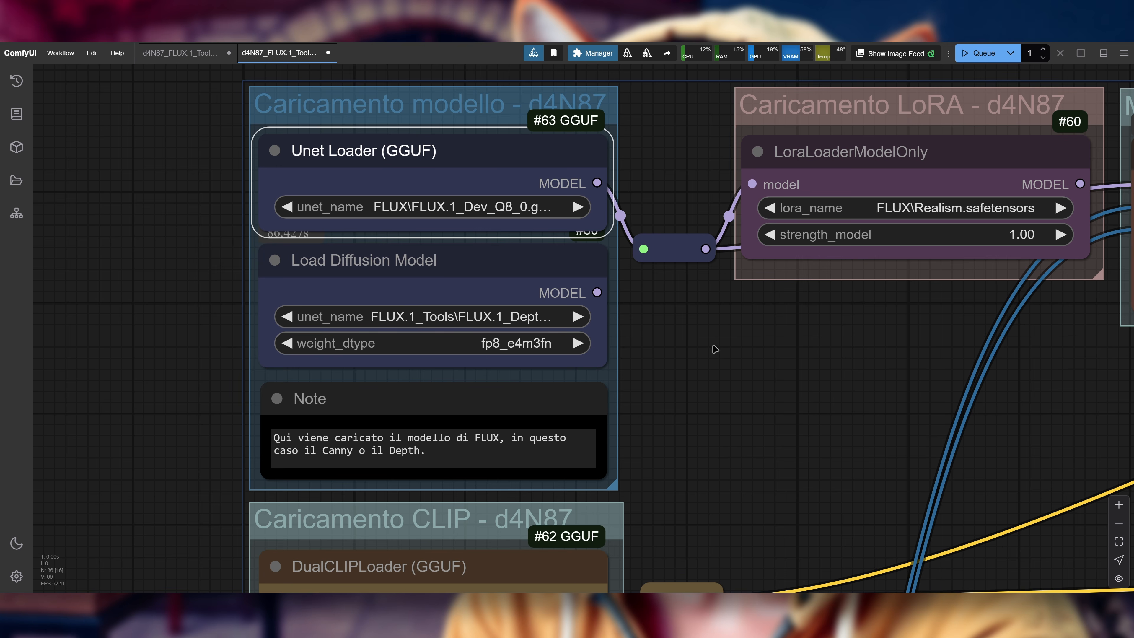
left_click(471, 318)
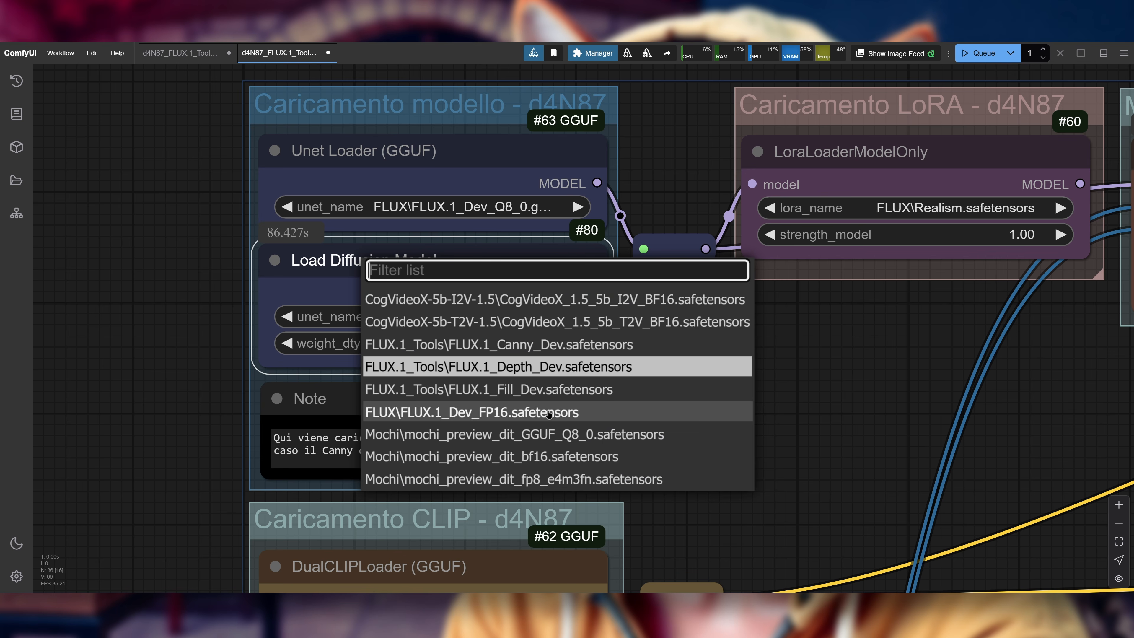
Step: Connect LoraLoaderModelOnly's MODEL output to ModelSamplingFlux's model input and set lora_name to FLUX.1_Tools\FLUX.1_Canny_Dev_LoRA.safetensors
left_click_drag(759, 339, 446, 402)
scroll(429, 402, "down", 1)
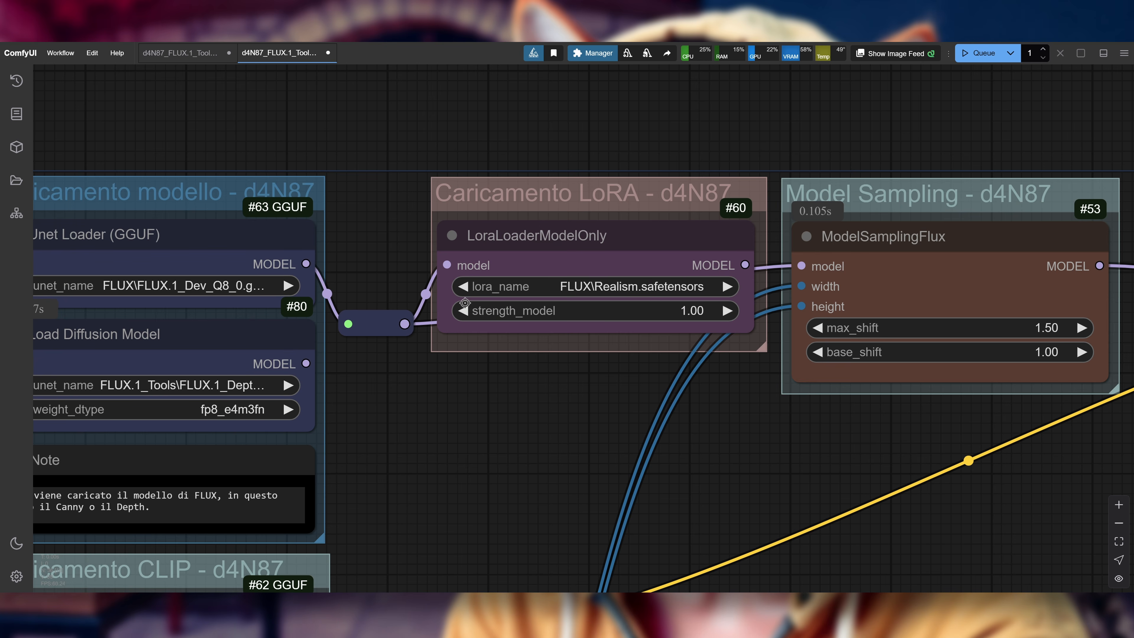
left_click(583, 239)
left_click_drag(745, 266, 801, 271)
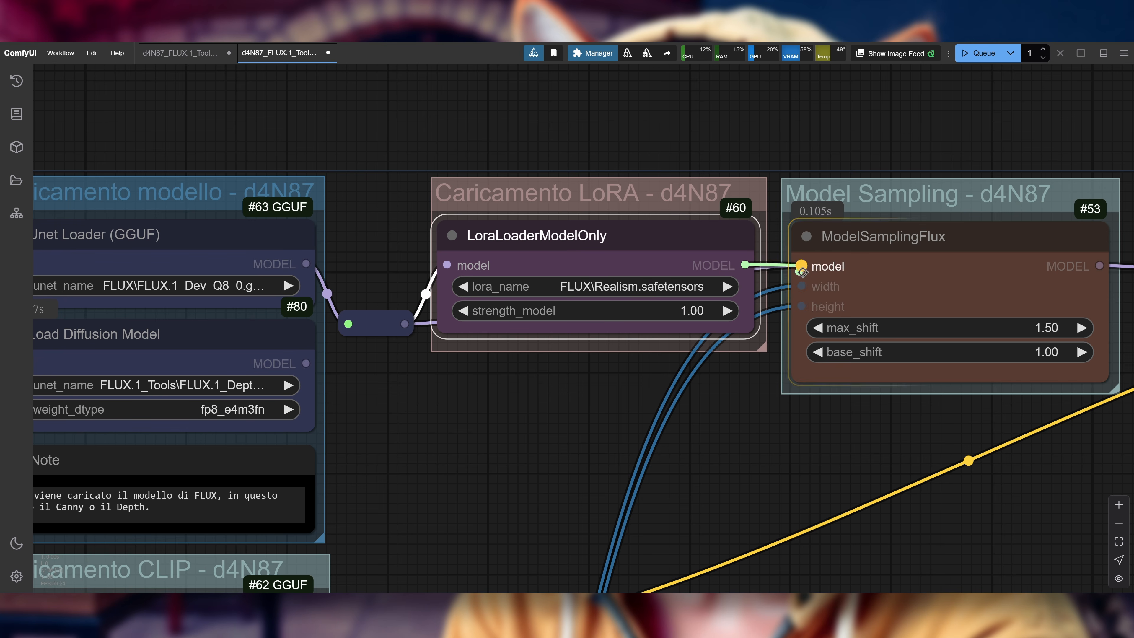
left_click_drag(786, 419, 721, 411)
left_click(509, 278)
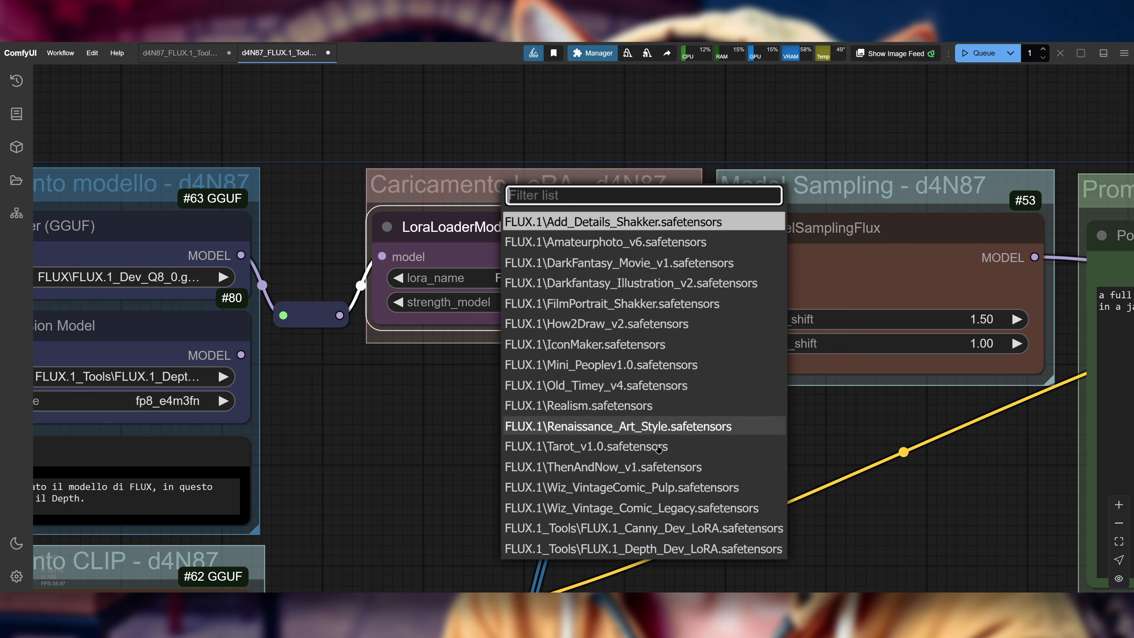
left_click(644, 528)
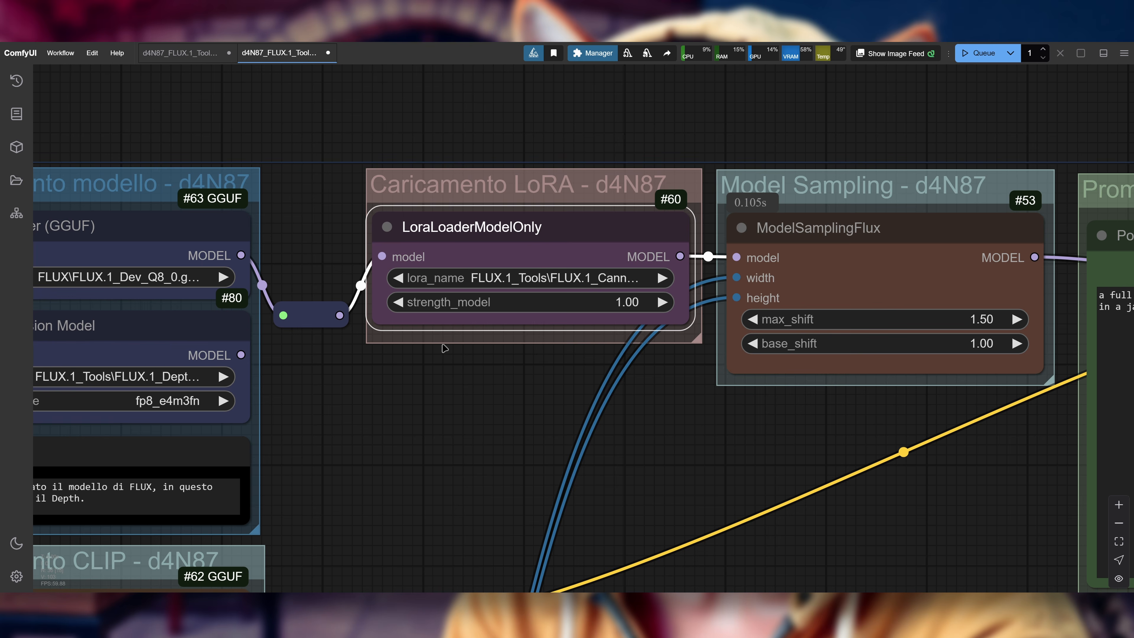
Step: Connect the Canny node's IMAGE output to the reroute feeding InstructPixToPixConditioning and Preview Image, and read the Guidance note
scroll(769, 437, "down", 5)
left_click_drag(769, 437, 584, 423)
left_click_drag(829, 202, 41, 146)
scroll(951, 170, "up", 4)
left_click_drag(831, 299, 865, 372)
left_click_drag(344, 488, 593, 416)
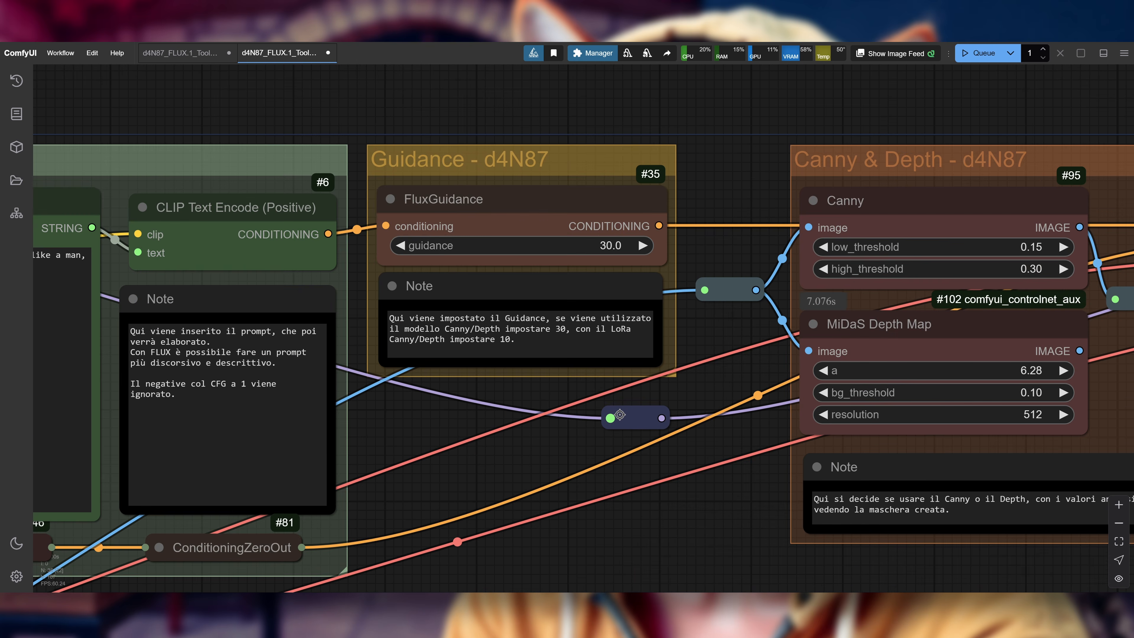
scroll(648, 438, "down", 7)
left_click_drag(634, 490, 537, 367)
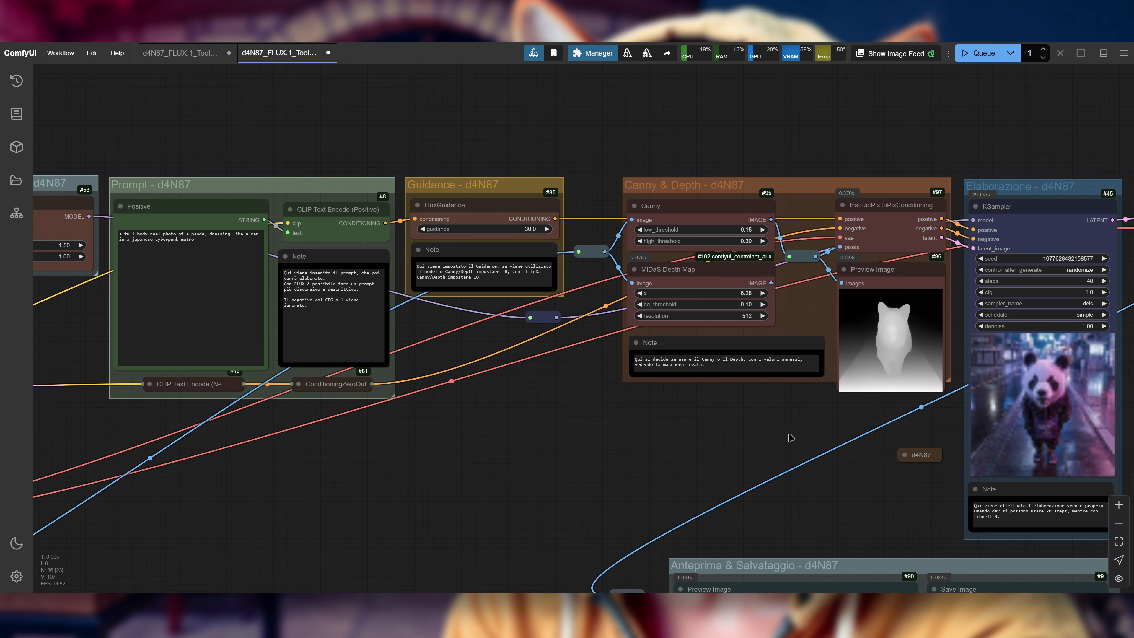
Step: Set lora_name in LoraLoaderModelOnly to FLUX.1_Tools\FLUX.1_Depth_Dev_LoRA.safetensors
left_click_drag(420, 476, 1072, 427)
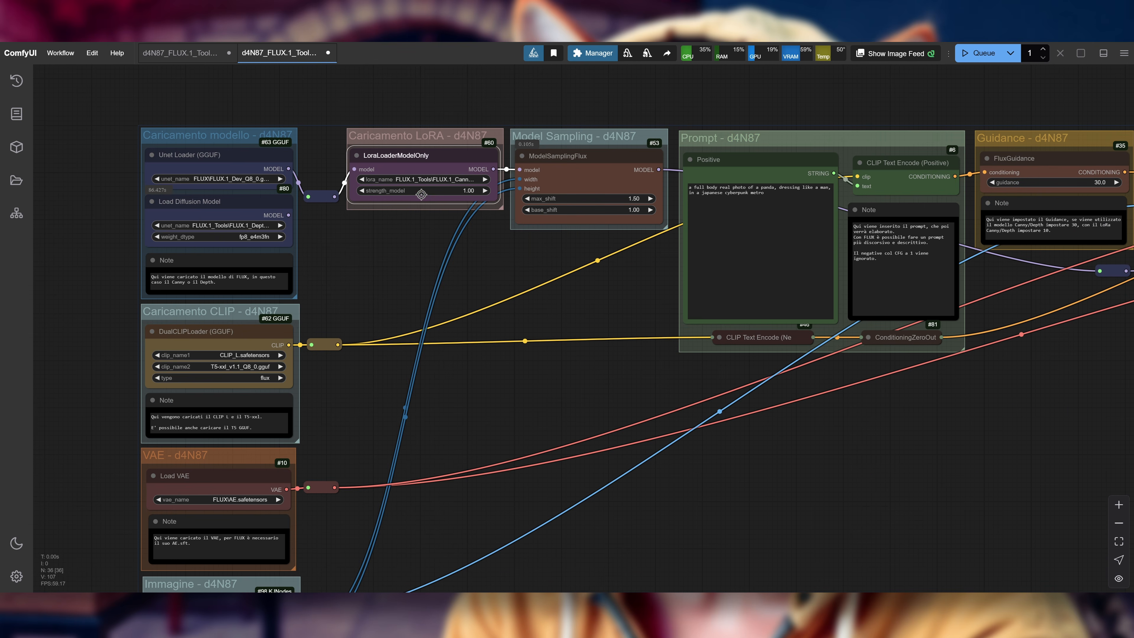
left_click_drag(368, 295, 511, 270)
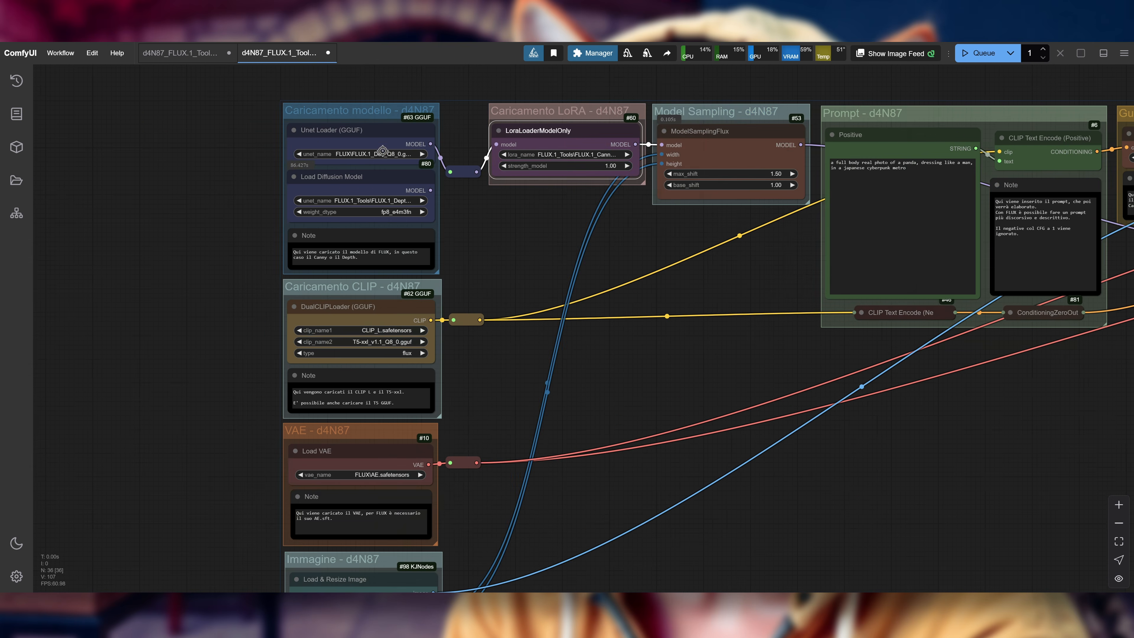
scroll(362, 138, "up", 5)
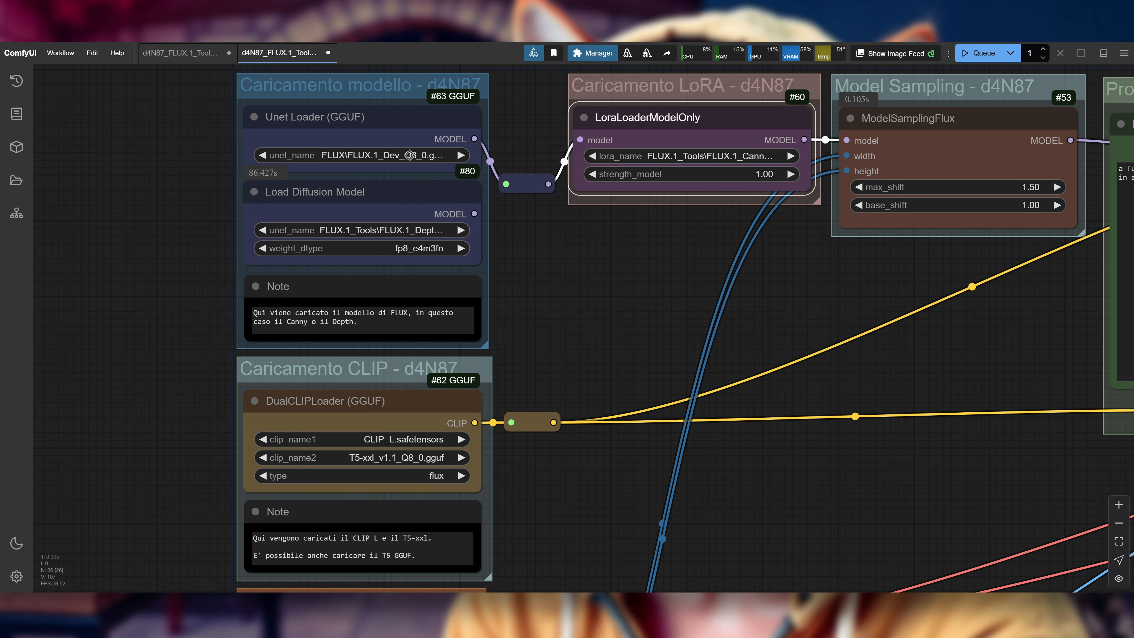
left_click_drag(689, 248, 605, 274)
left_click(683, 180)
left_click(698, 401)
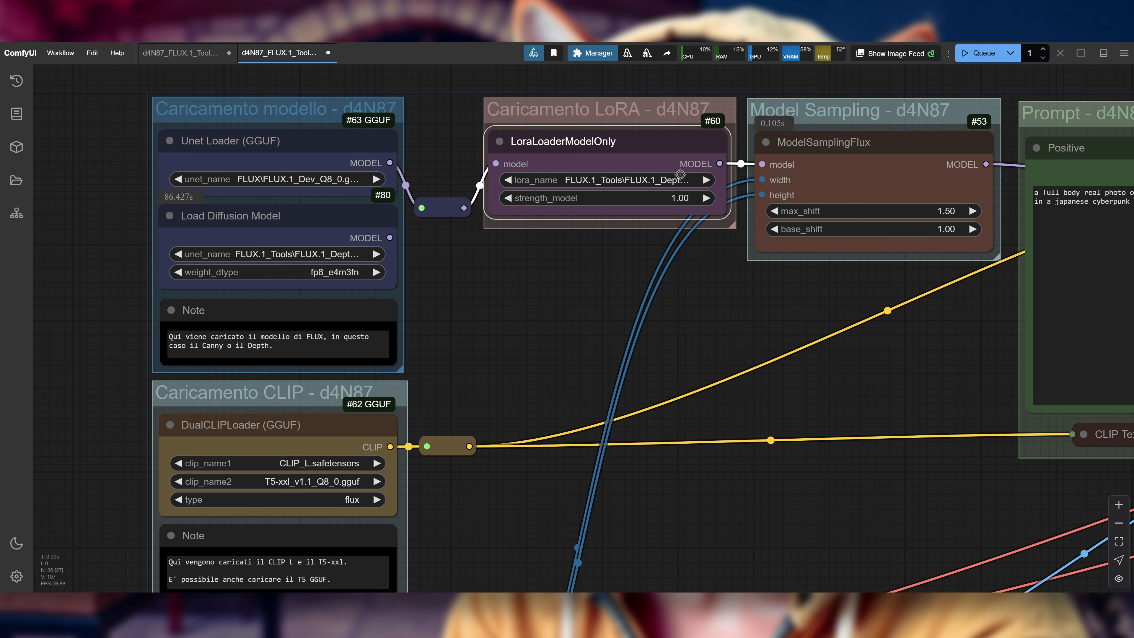
Step: Connect the MiDaS Depth Map's IMAGE output back to the reroute feeding the InstructPixToPixConditioning pixels input and Preview Image
left_click_drag(873, 363, 421, 317)
scroll(421, 318, "down", 3)
scroll(482, 315, "down", 2)
left_click_drag(908, 118, 418, 130)
scroll(755, 179, "up", 3)
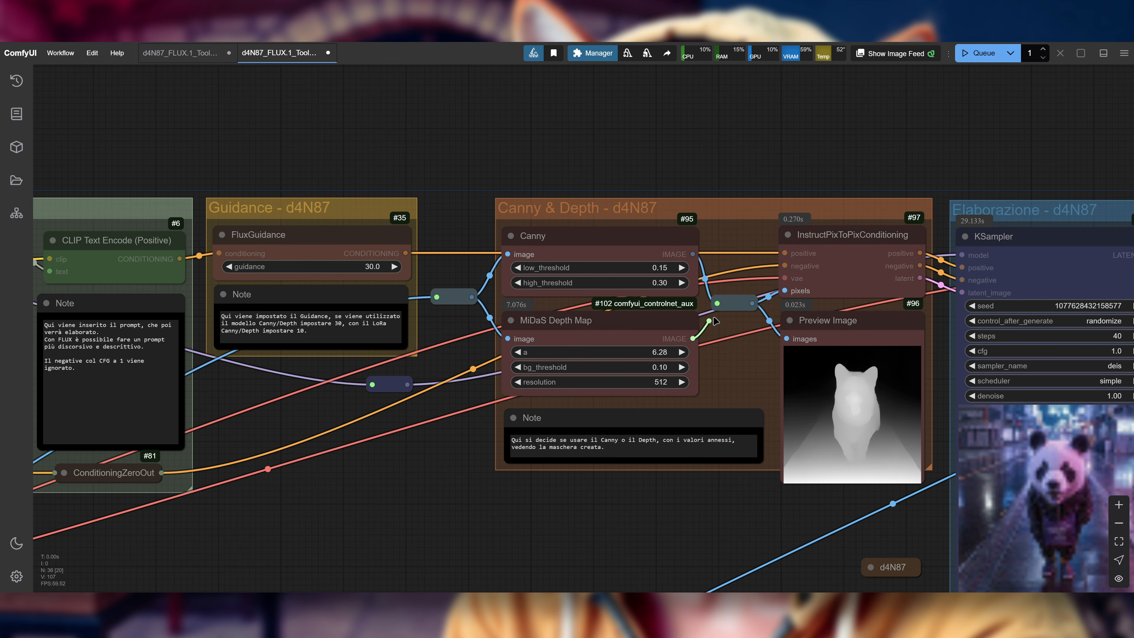
left_click_drag(674, 487, 594, 415)
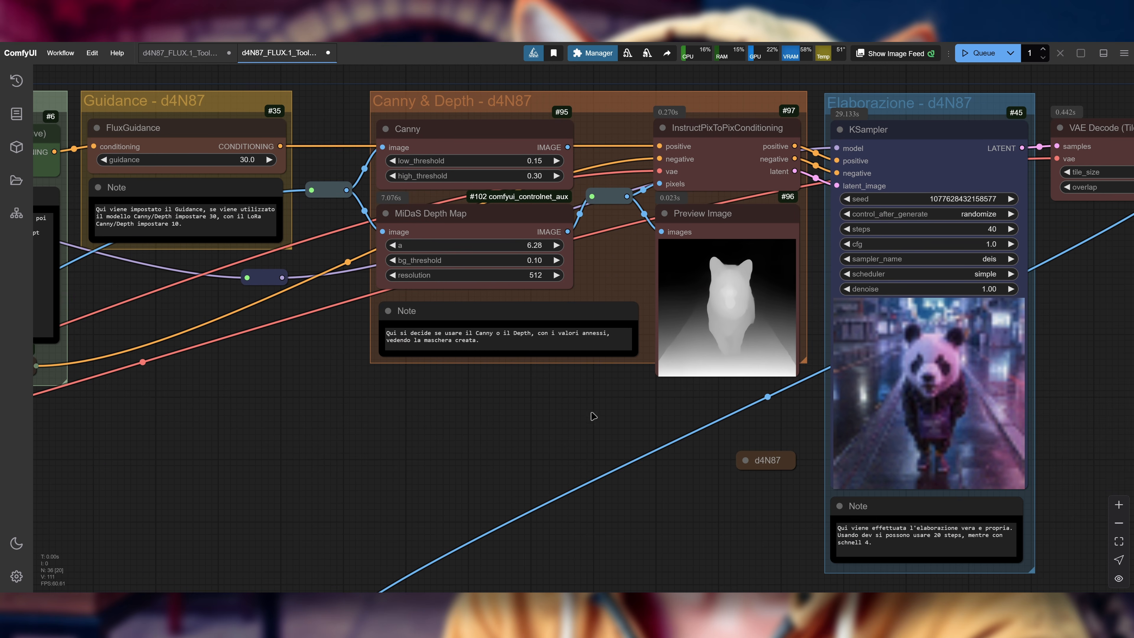
Step: Open the d4N87_FLUX.1_Tools_Redux_v0.5.json workflow from the FLUX.1 folder
scroll(582, 396, "down", 4)
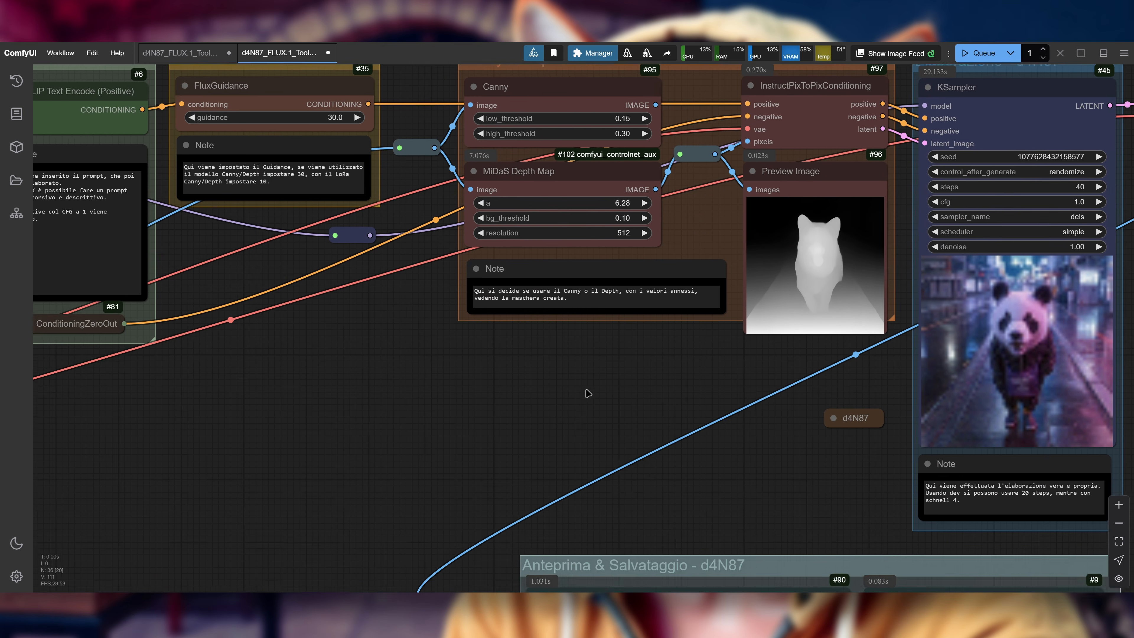
scroll(443, 344, "down", 4)
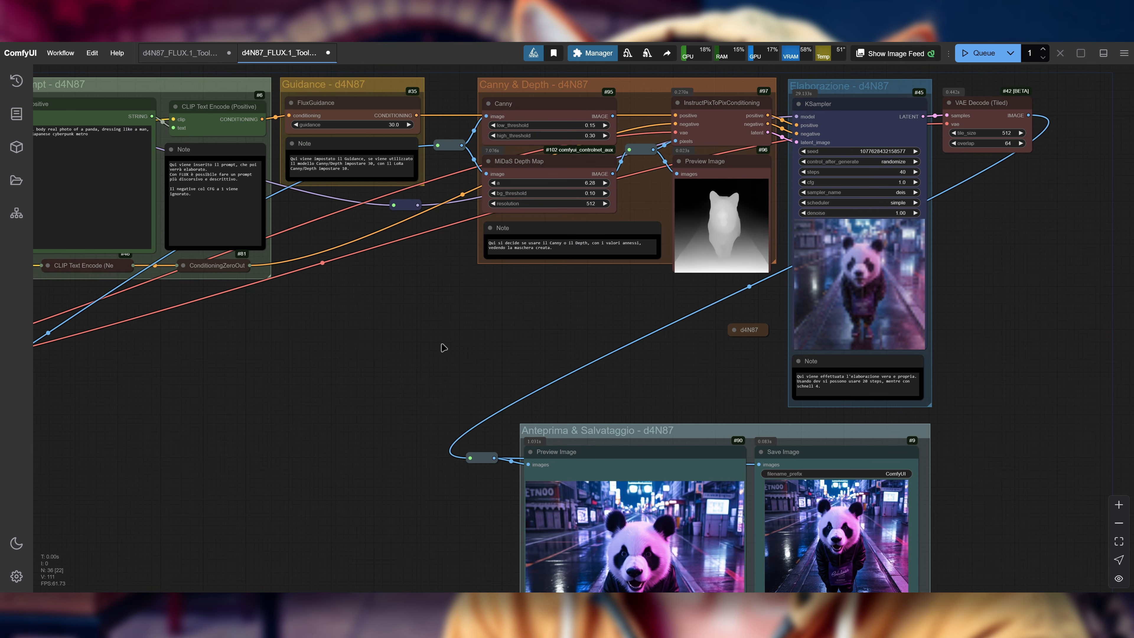
left_click_drag(419, 403, 585, 309)
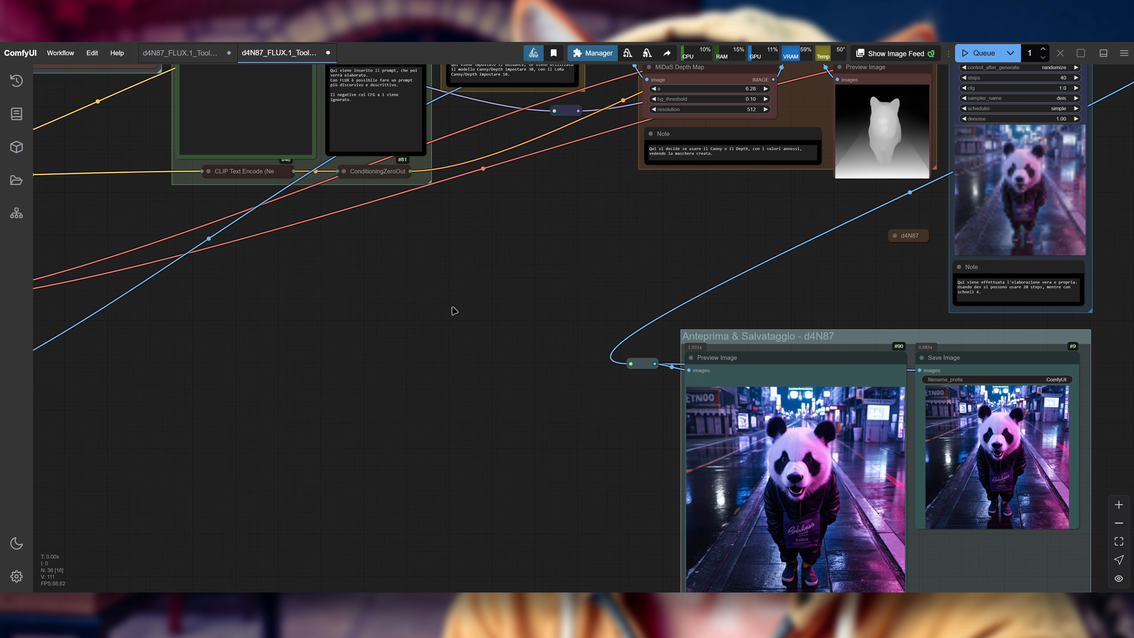
scroll(468, 295, "down", 1)
left_click_drag(447, 356, 995, 558)
scroll(418, 326, "up", 7)
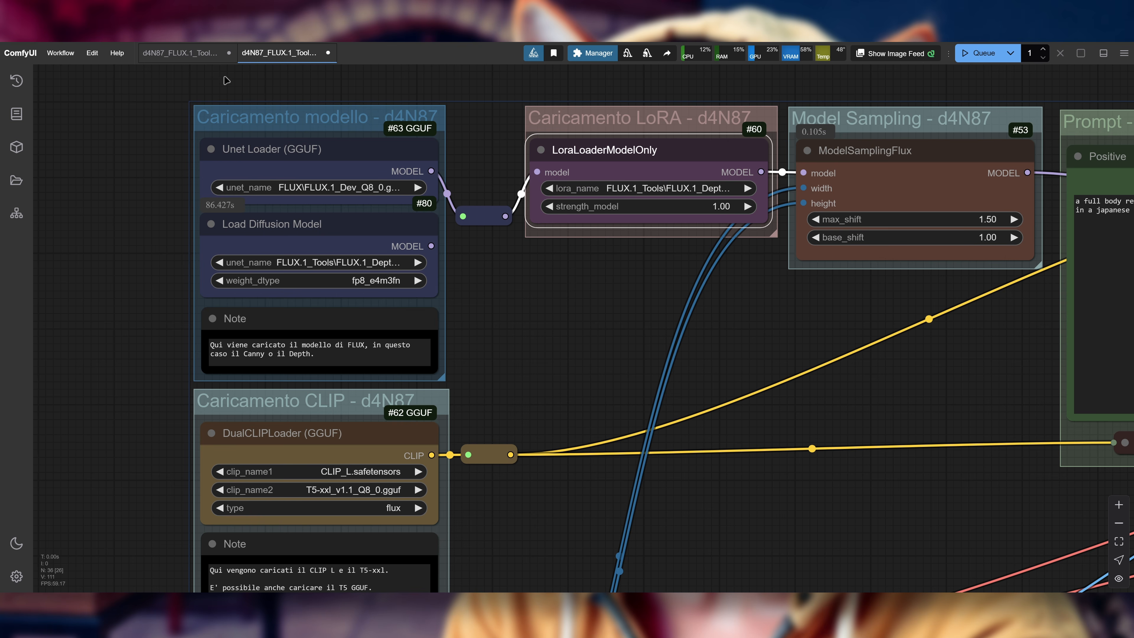
key("ctrl+o")
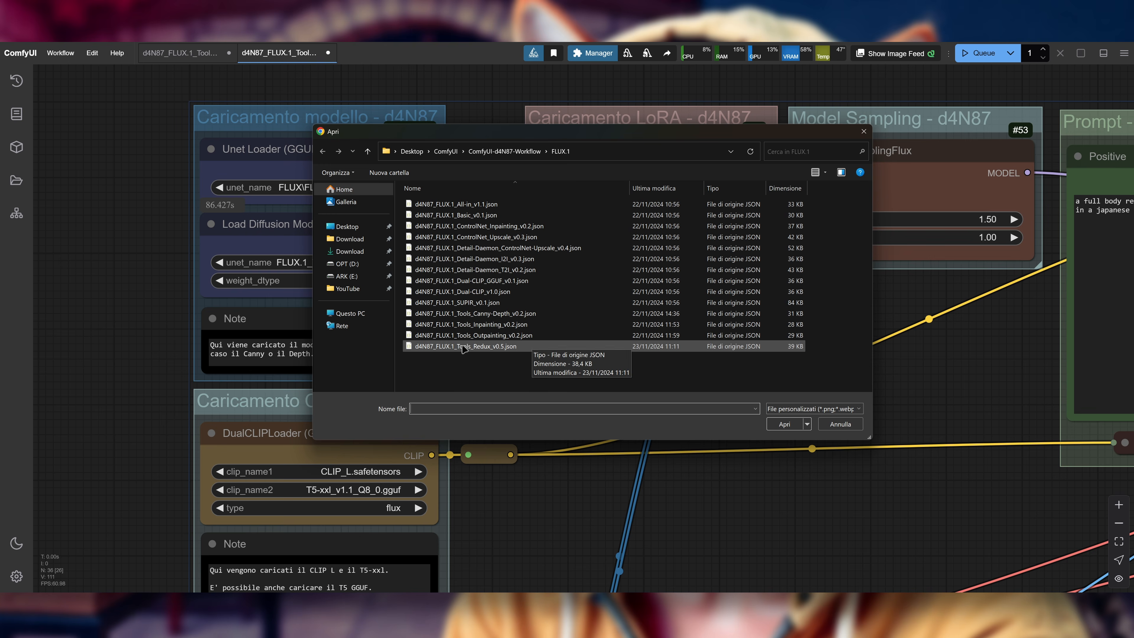
left_click(520, 350)
double_click(521, 349)
Step: Close the two older workflows, including Canny-Depth_v0.2, without saving their changes
left_click(229, 52)
left_click(566, 347)
left_click(230, 53)
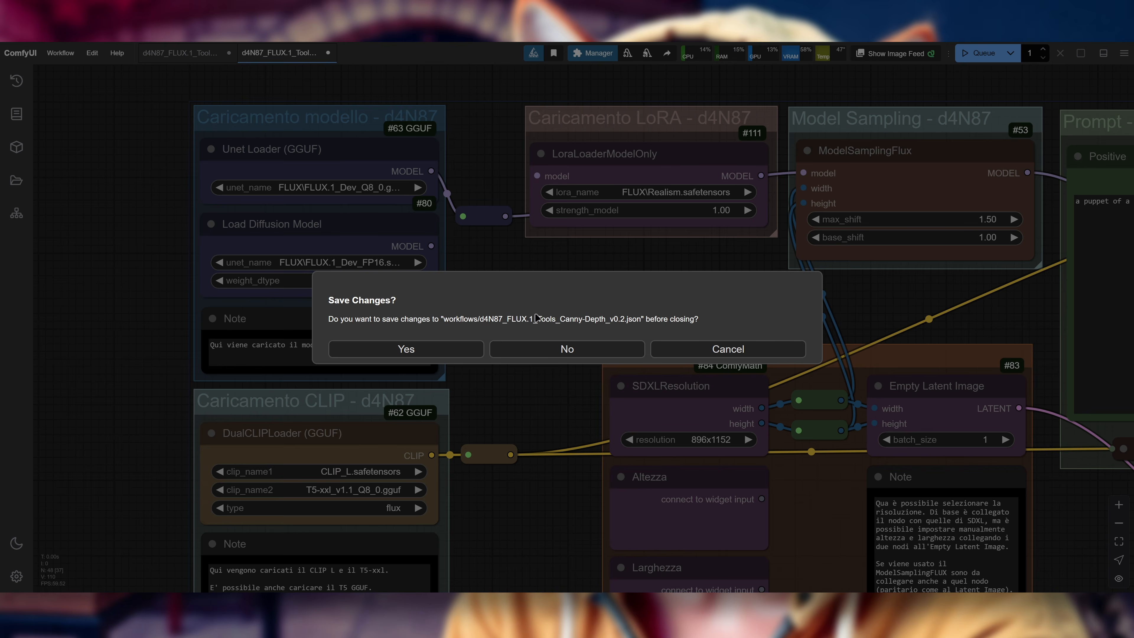
left_click(567, 348)
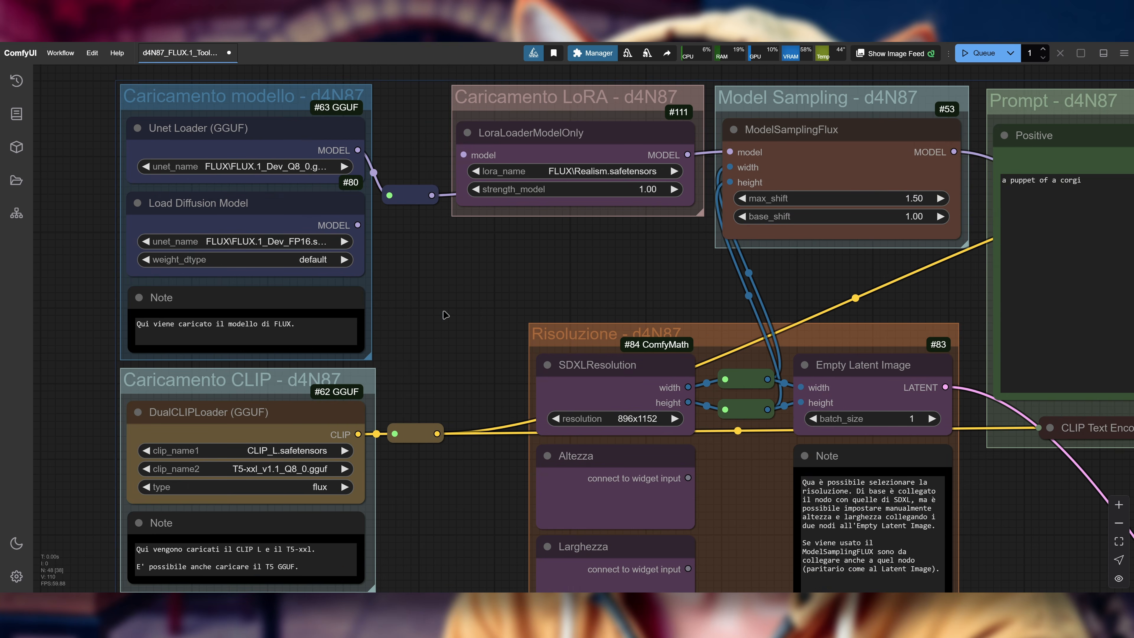
Step: Examine the Redux workflow's model, LoRA, CLIP and VAE loaders, its resolution nodes and the Redux & CLIP Vision group
left_click_drag(522, 291, 651, 311)
scroll(701, 296, "down", 3)
left_click_drag(724, 265, 444, 200)
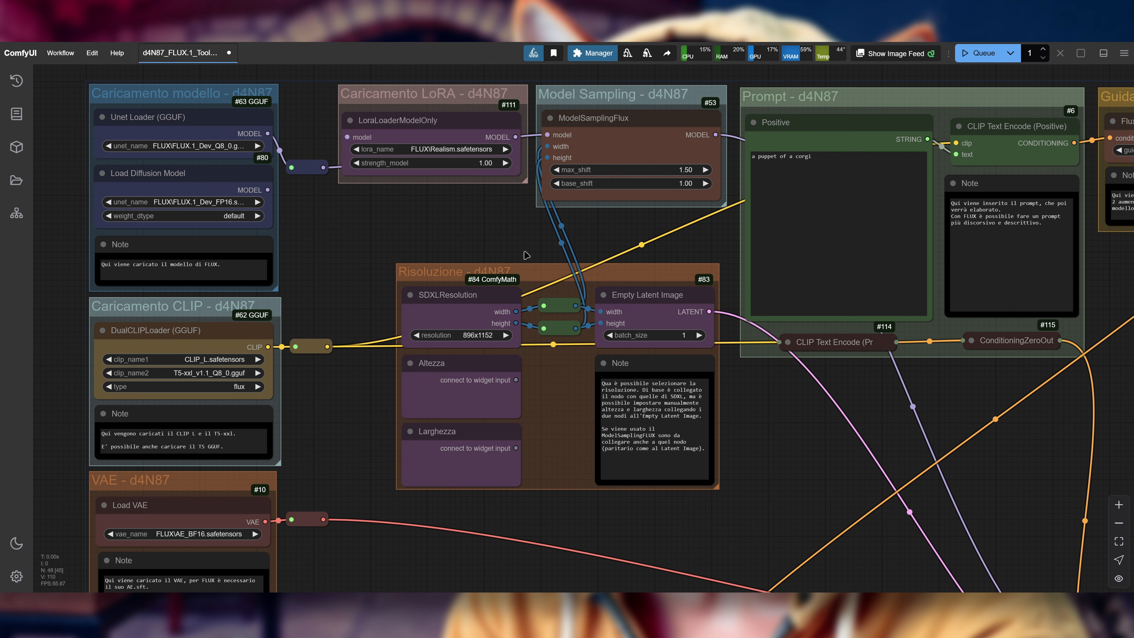
left_click_drag(806, 455, 693, 347)
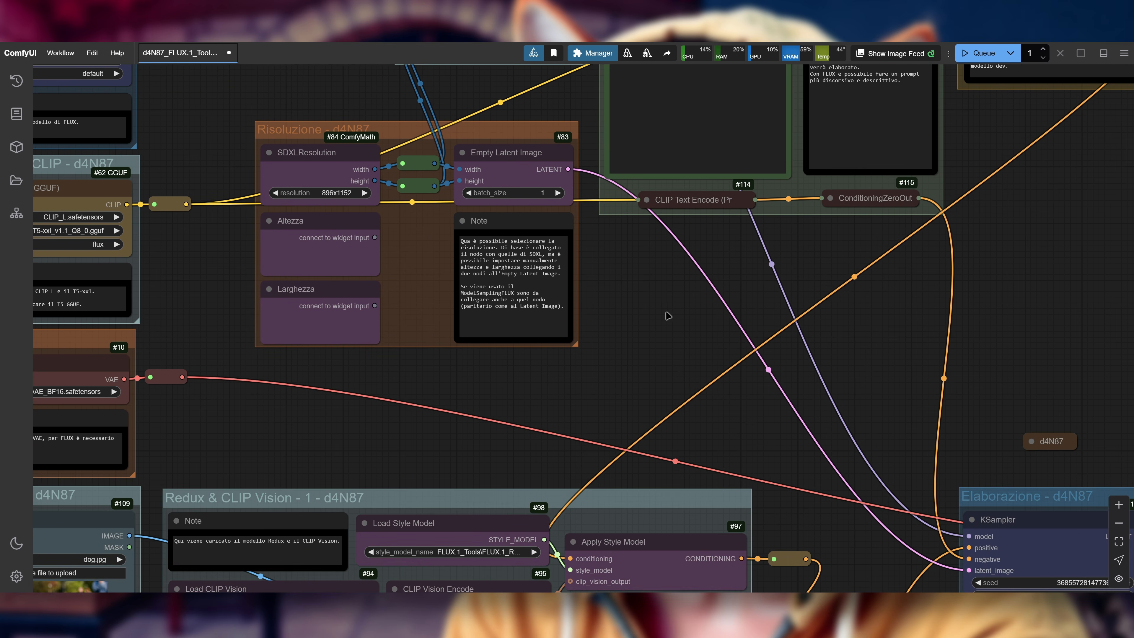
scroll(699, 322, "down", 2)
left_click_drag(671, 309, 827, 259)
left_click_drag(468, 340, 534, 320)
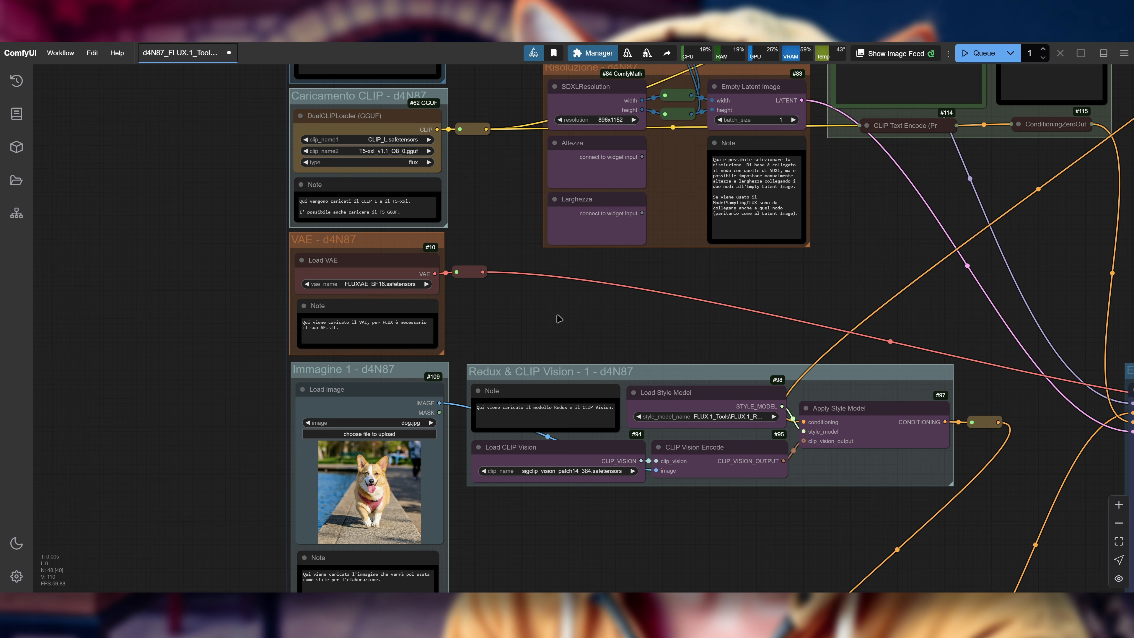
Step: Survey how the Redux workflow's prompt, guidance, dog image and style model groups connect to the KSampler and preview
scroll(567, 313, "down", 2)
left_click_drag(662, 494, 565, 481)
left_click_drag(740, 281, 687, 381)
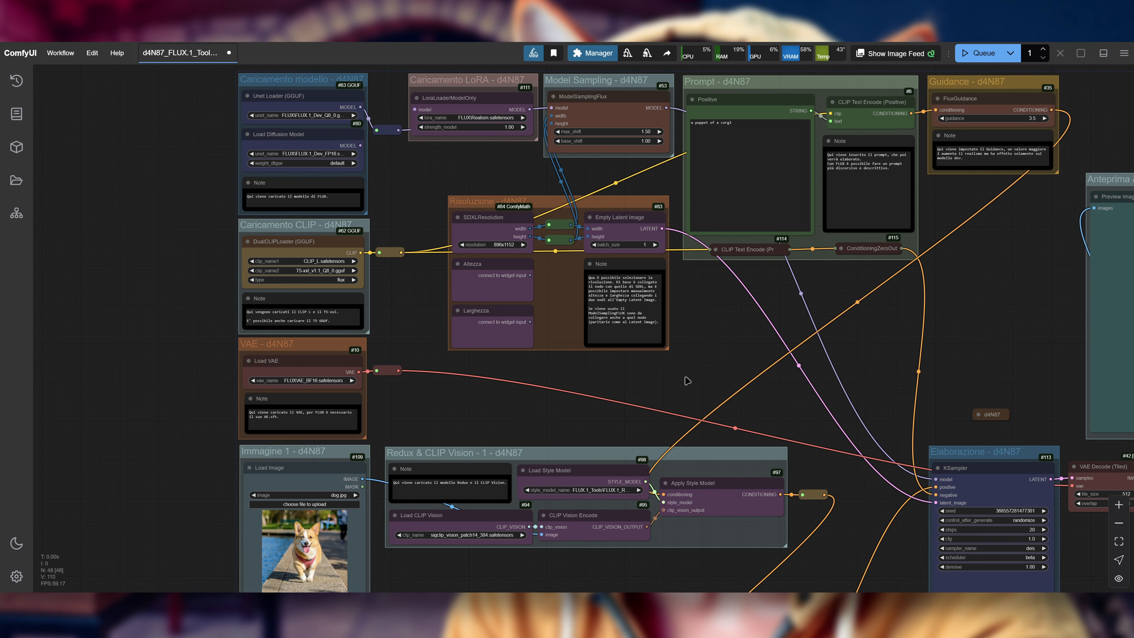
left_click_drag(718, 362, 678, 353)
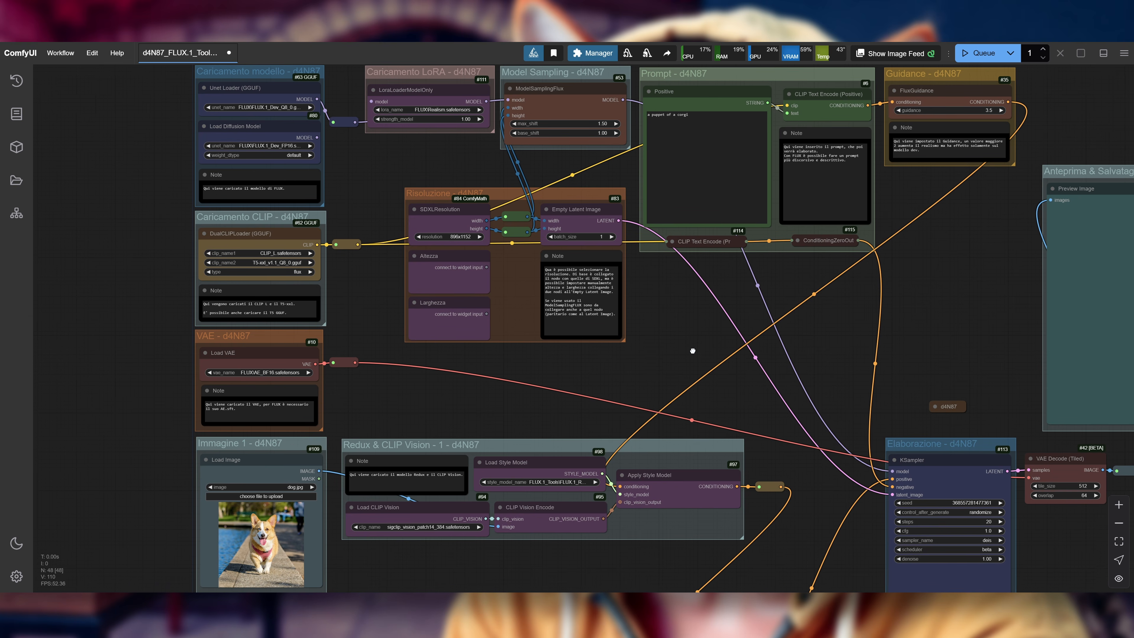
left_click_drag(691, 348, 672, 347)
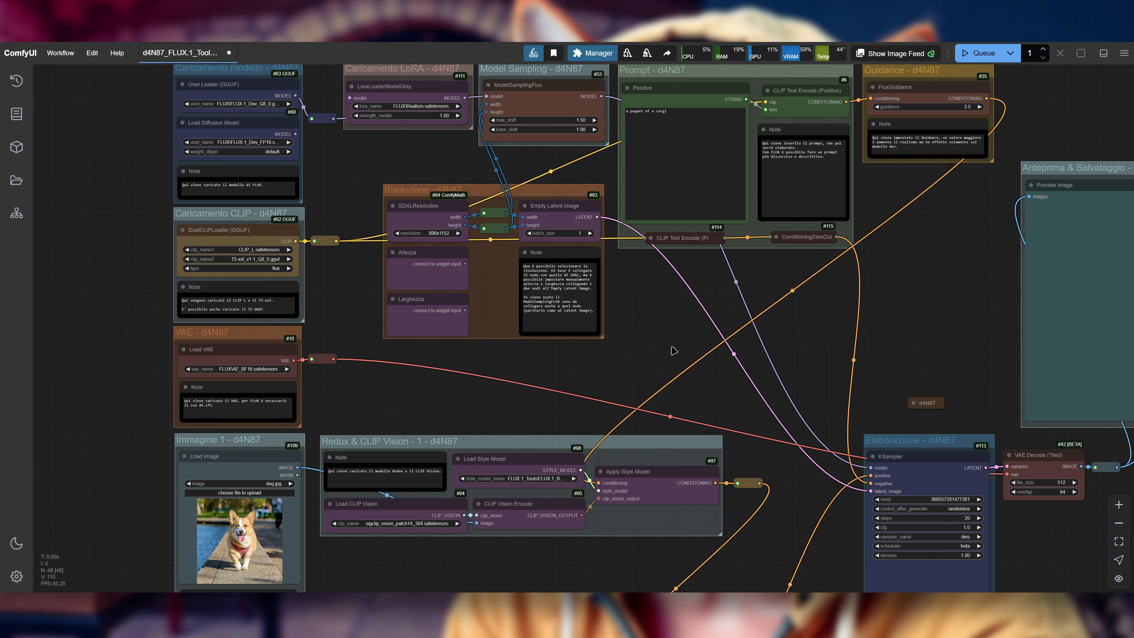
left_click_drag(135, 220, 320, 237)
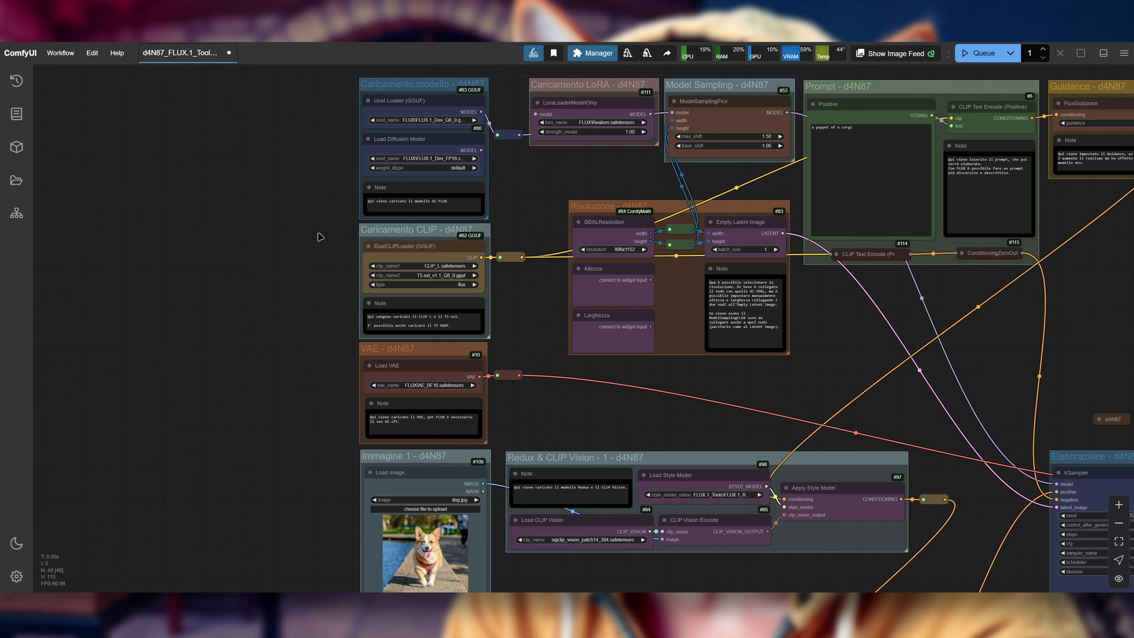
key("r")
left_click_drag(293, 177, 300, 255)
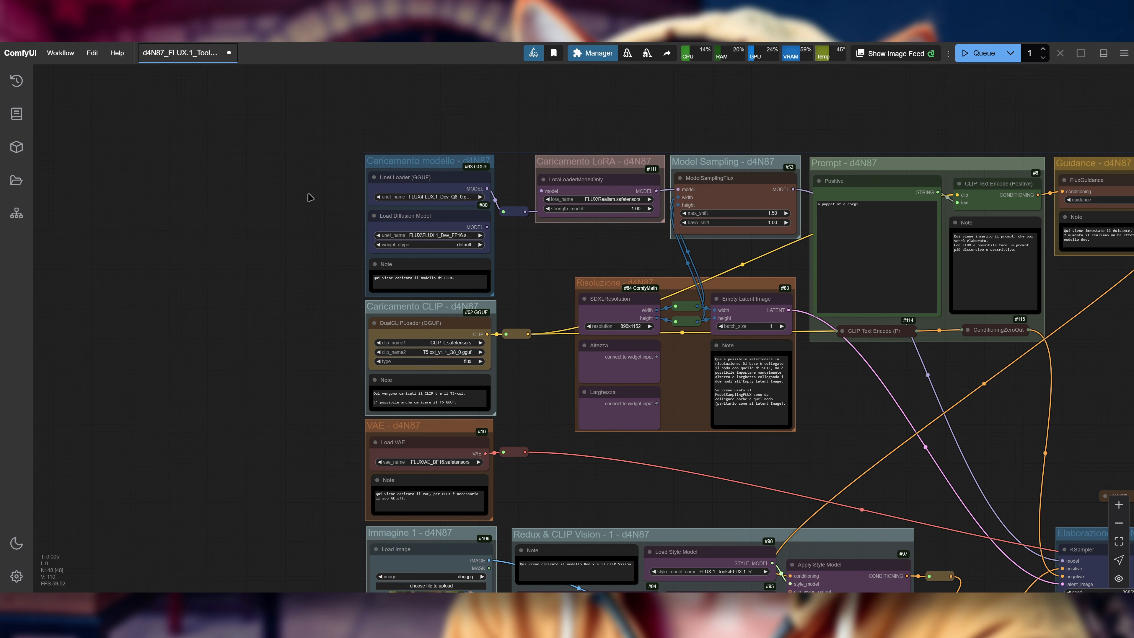
Step: Examine the Redux workflow's model, LoRA, CLIP, VAE and resolution groups, and the FLUX.1 Redux page section on image variation and restyling
scroll(310, 198, "up", 7)
left_click_drag(708, 318, 634, 204)
scroll(634, 204, "down", 2)
left_click_drag(639, 424, 635, 238)
left_click_drag(616, 358, 608, 495)
scroll(600, 358, "down", 4)
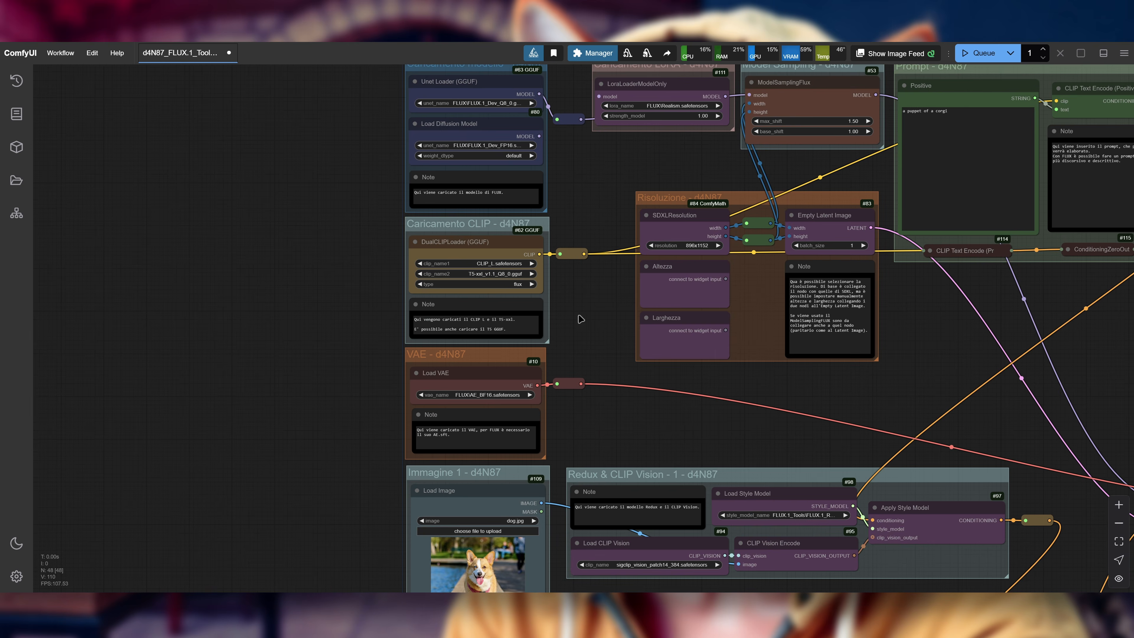
left_click_drag(607, 182, 557, 252)
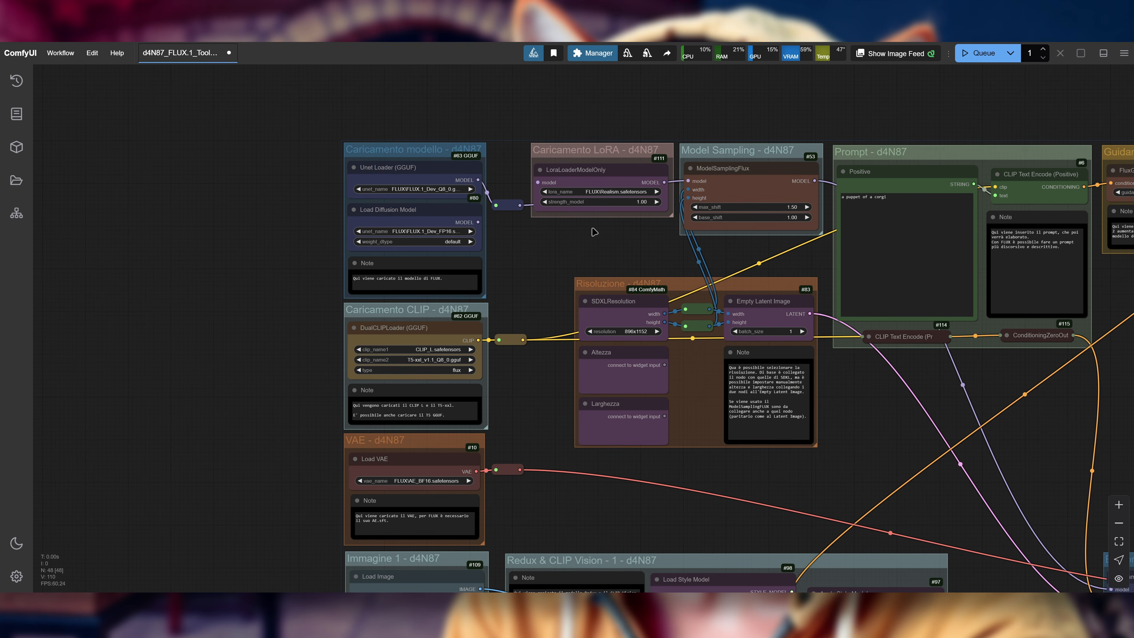
scroll(607, 243, "up", 1)
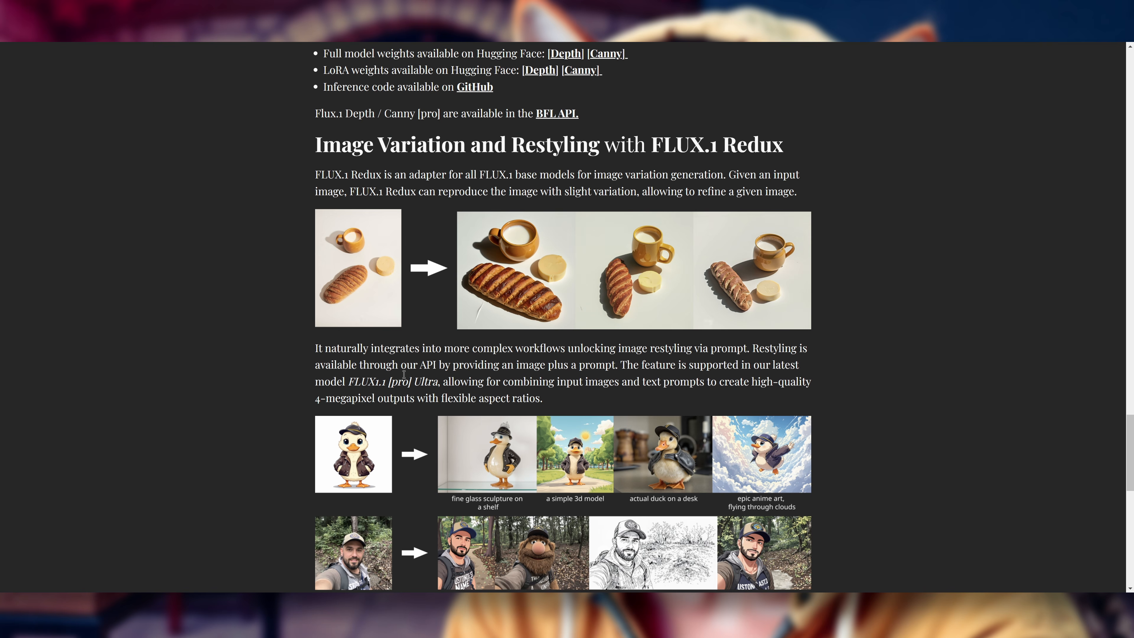
scroll(394, 362, "down", 1)
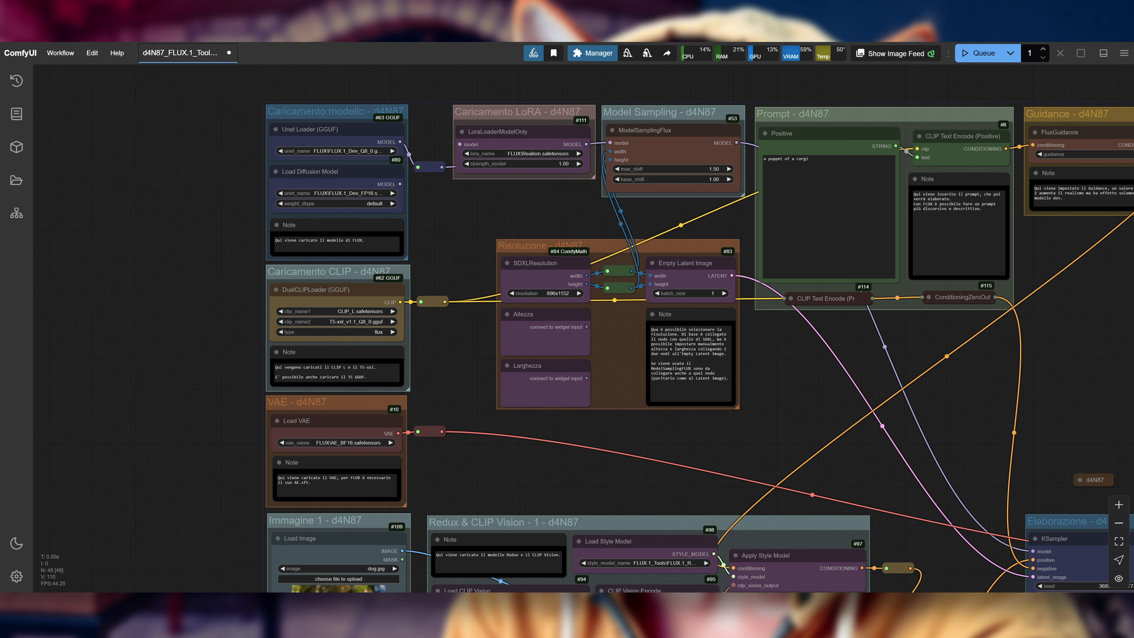
left_click_drag(816, 426, 748, 405)
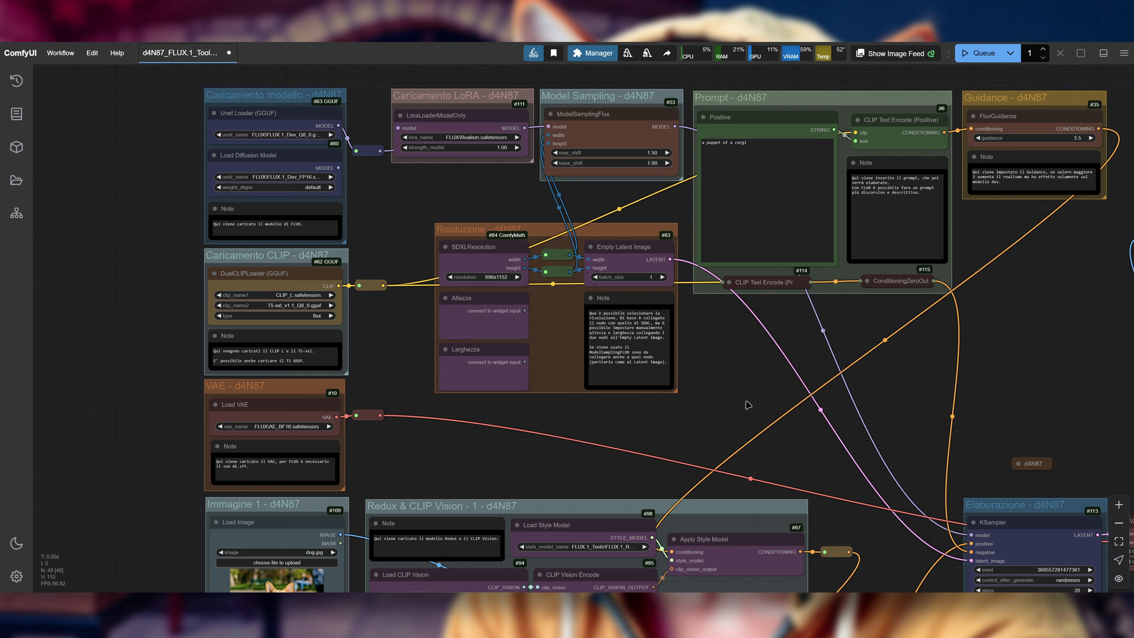
Step: Inspect the dog image loader and the first Redux & CLIP Vision group, and how they relate to the prompt, guidance and resolution groups
left_click_drag(455, 456, 707, 266)
scroll(456, 406, "up", 3)
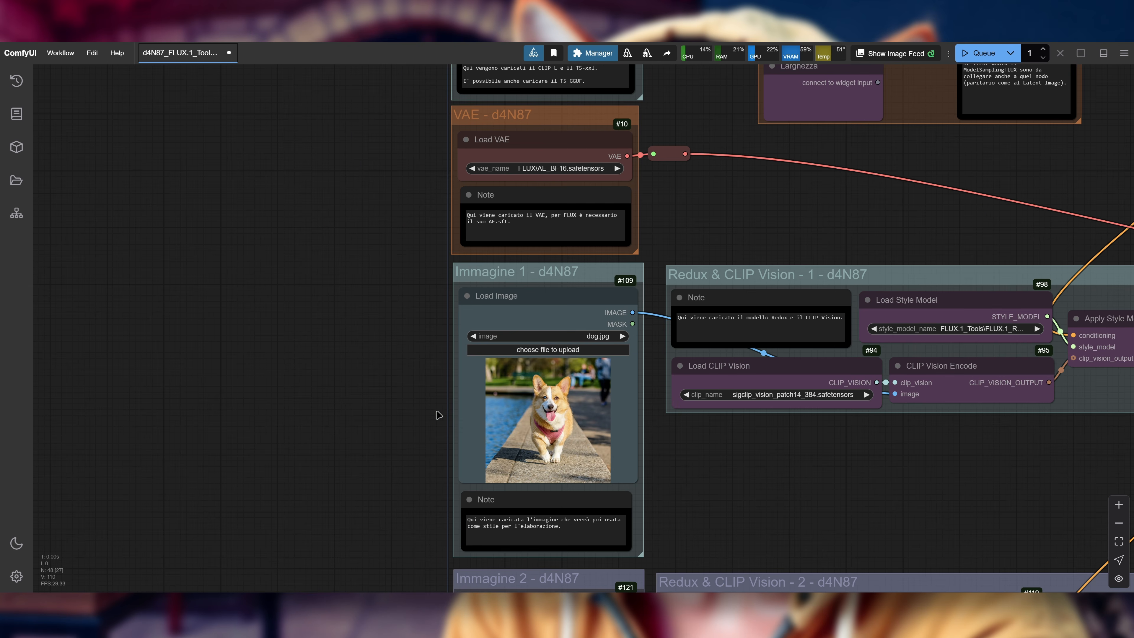
scroll(959, 172, "down", 2)
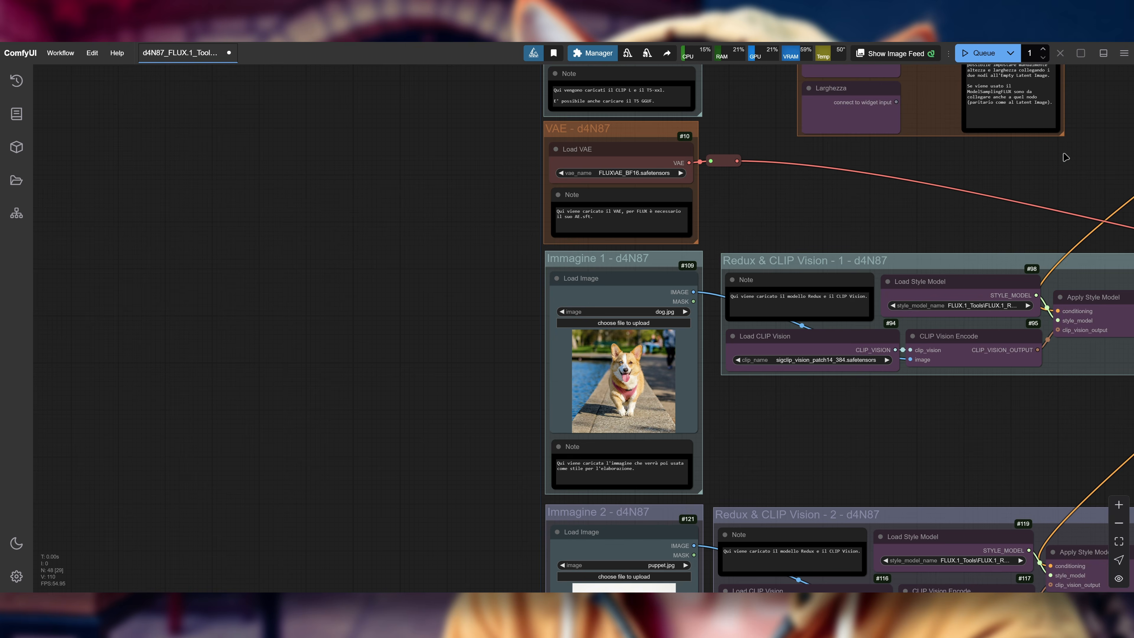
left_click_drag(1066, 152, 783, 225)
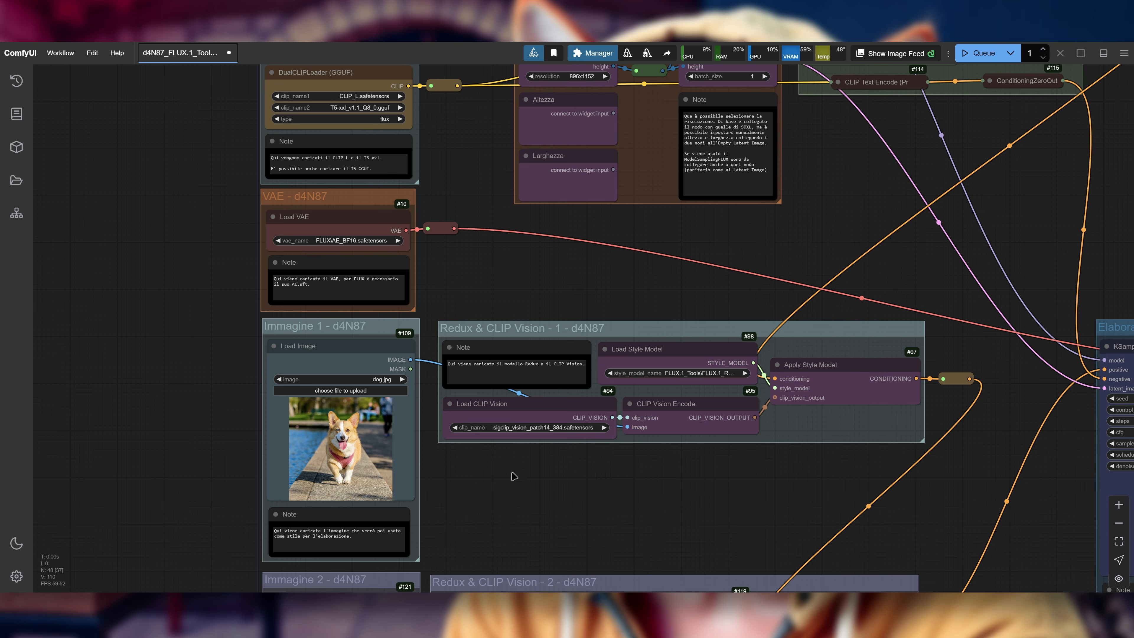
left_click_drag(811, 251, 672, 295)
scroll(769, 248, "down", 2)
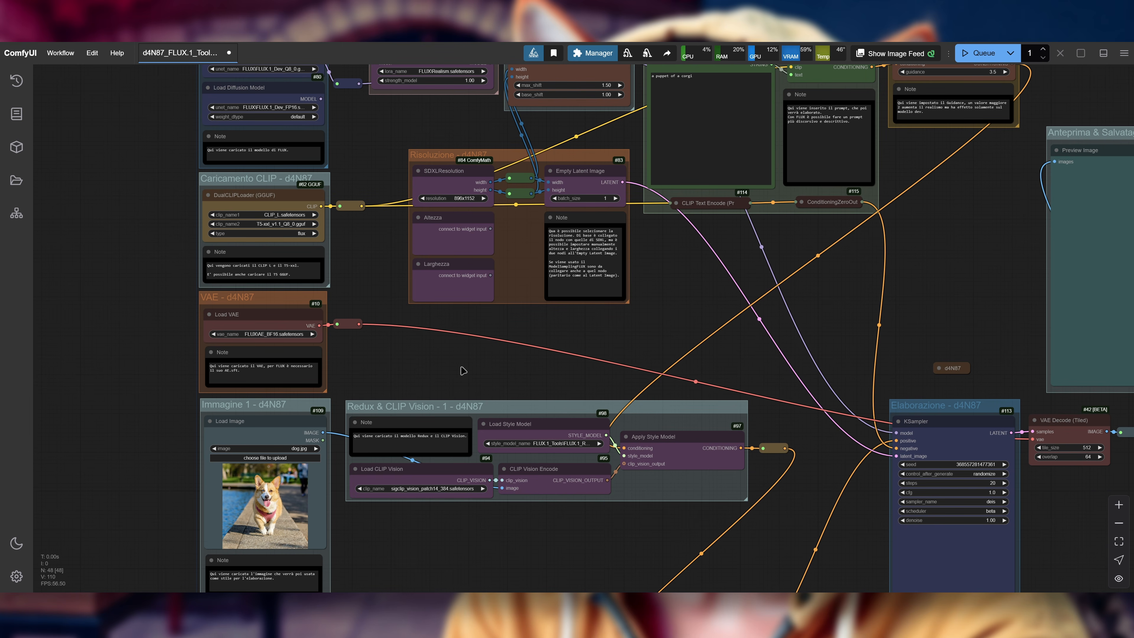
left_click_drag(463, 371, 626, 121)
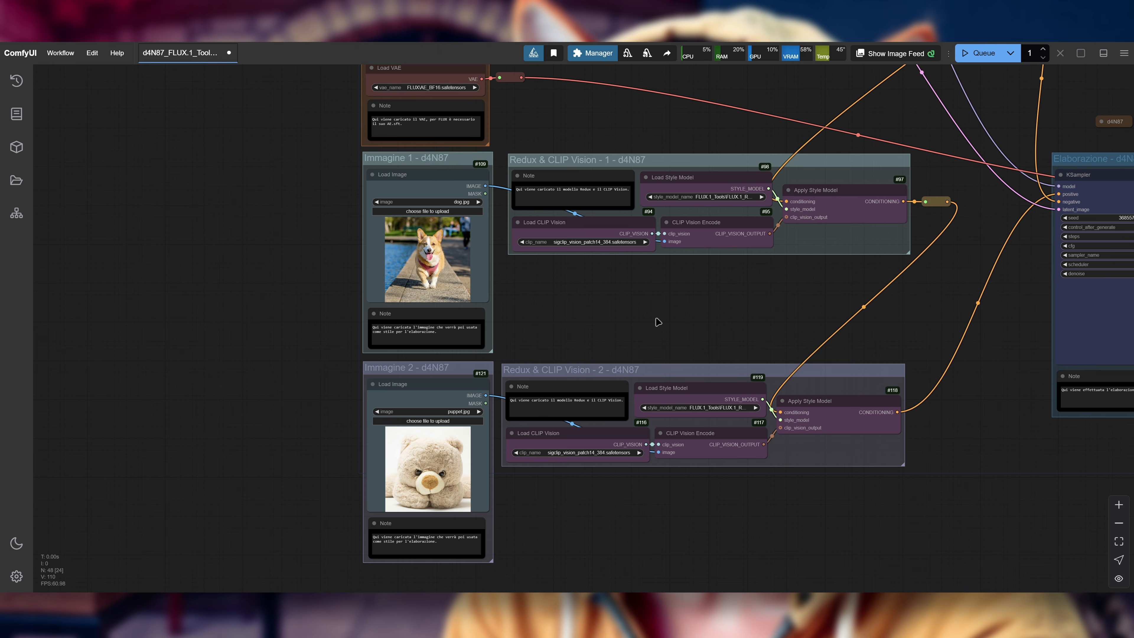
left_click_drag(923, 272, 807, 455)
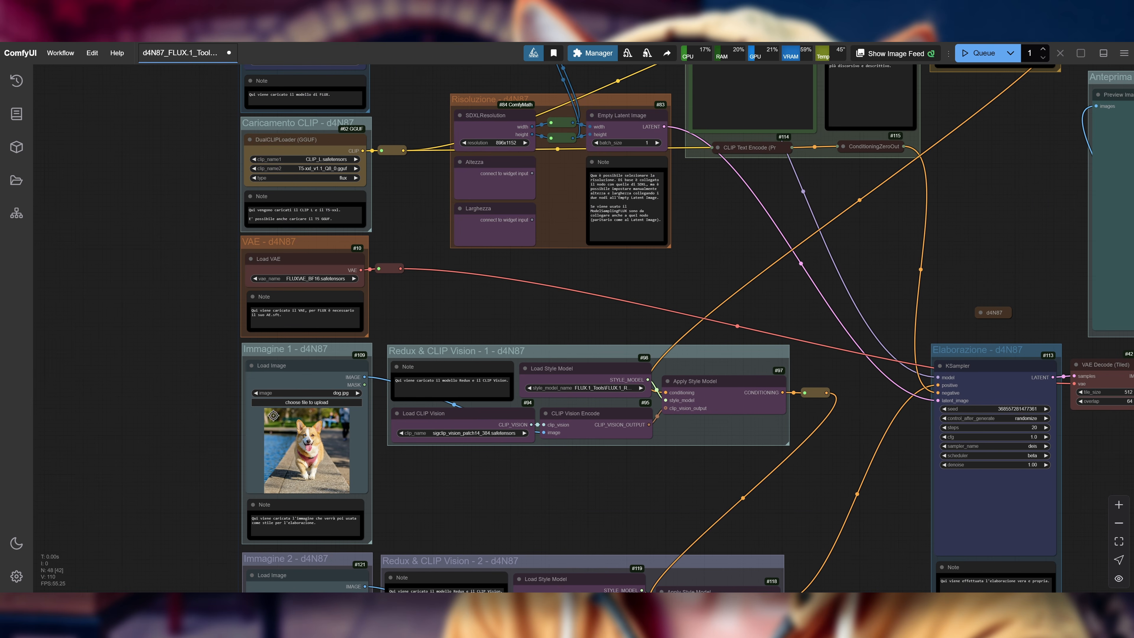
left_click_drag(703, 249, 598, 339)
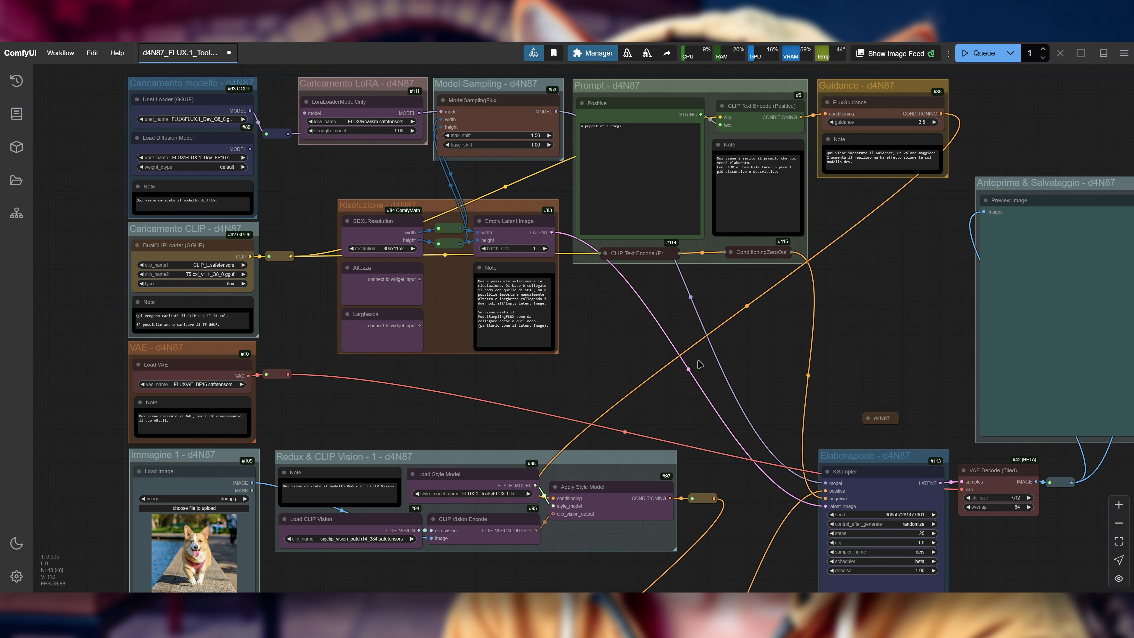
left_click_drag(631, 337, 623, 334)
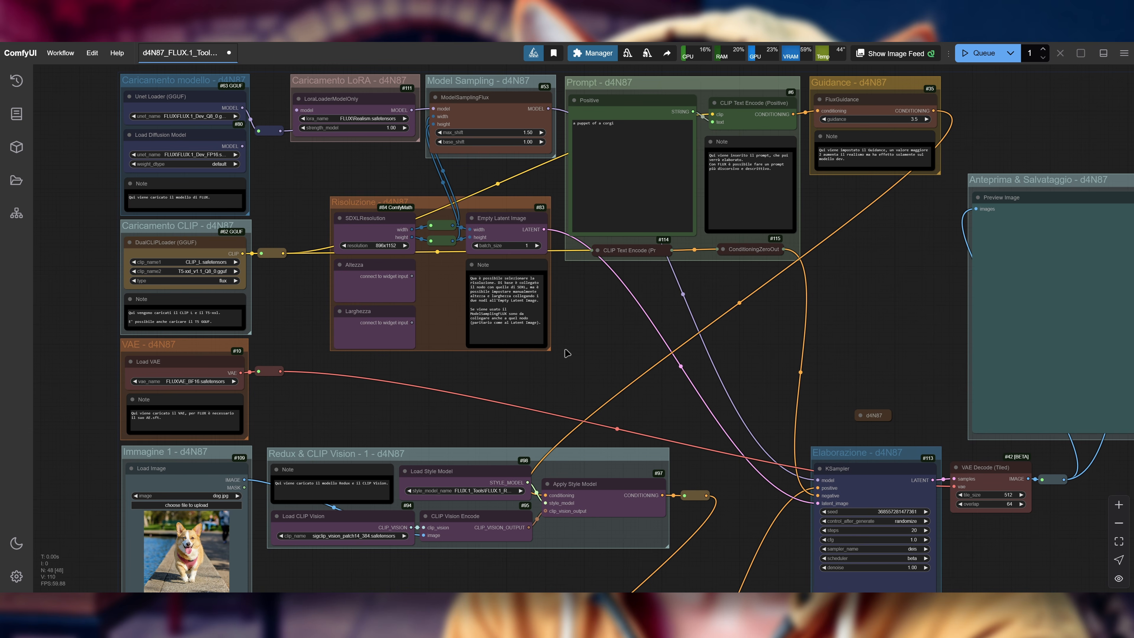
left_click_drag(564, 345, 530, 330)
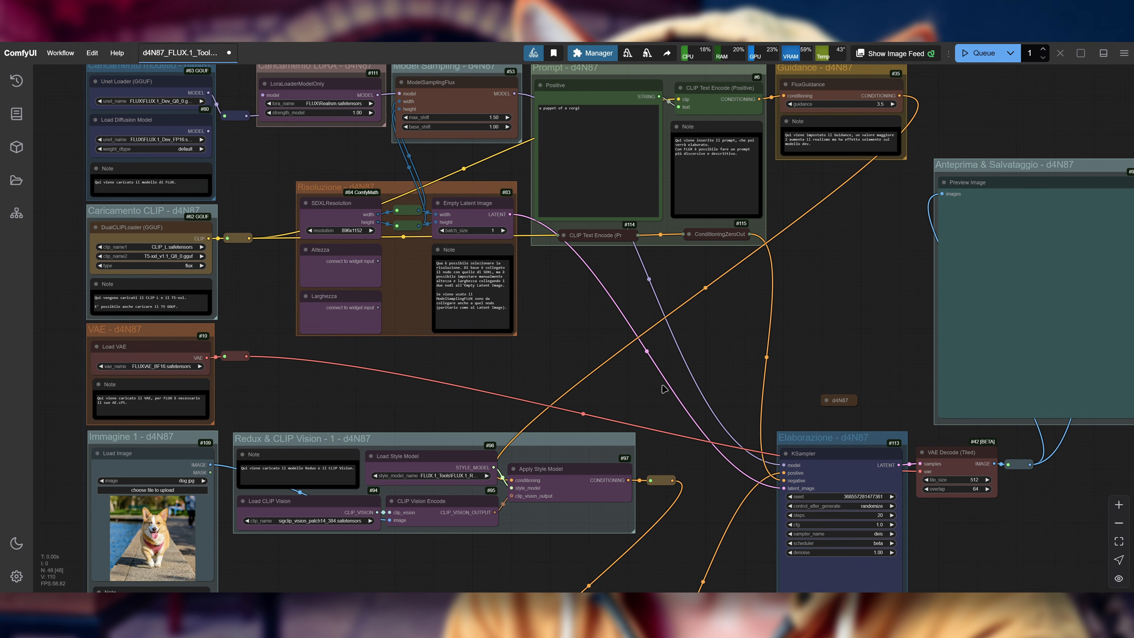
Step: Compare the dog and puppet image groups and trace both Apply Style Model conditioning links through to the KSampler
left_click_drag(642, 384, 732, 122)
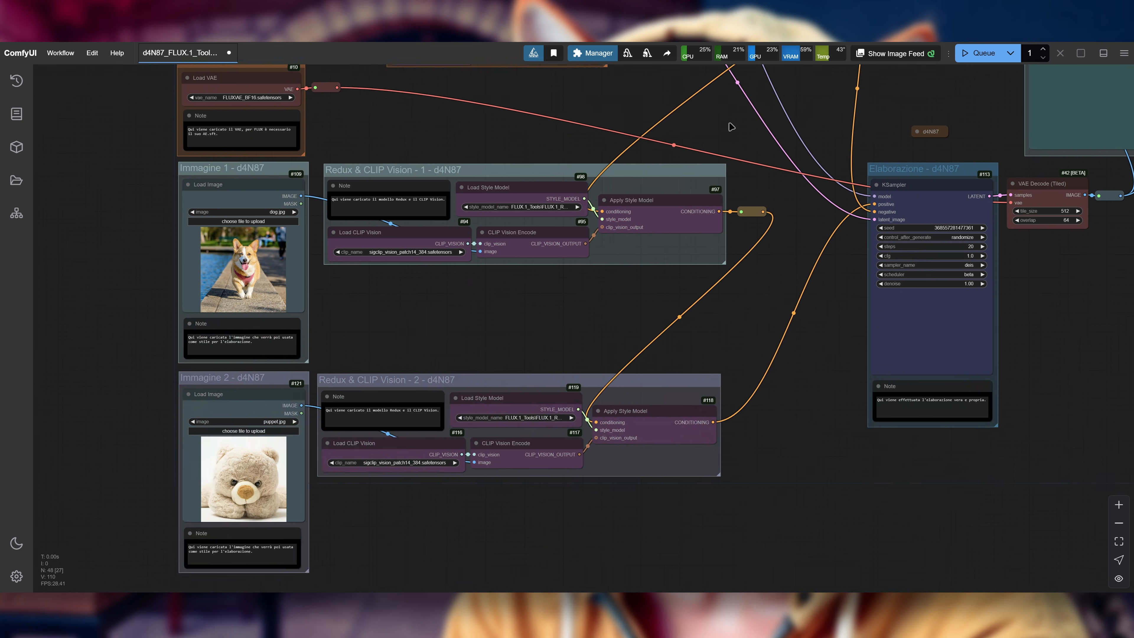
scroll(547, 280, "down", 2)
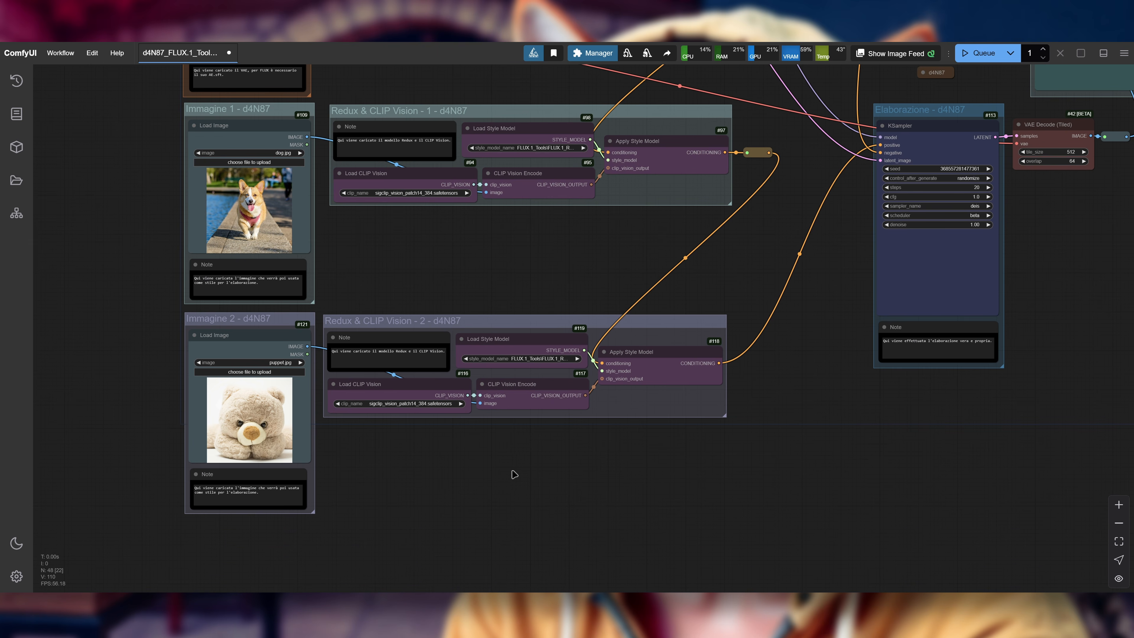
left_click_drag(490, 276, 520, 366)
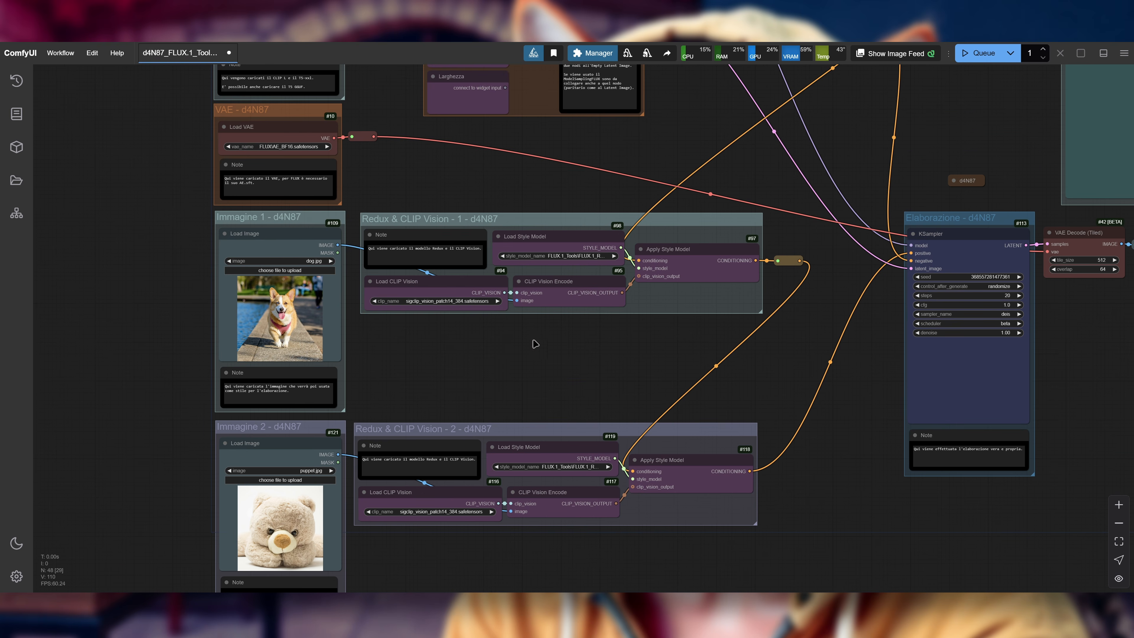
left_click_drag(636, 331, 642, 225)
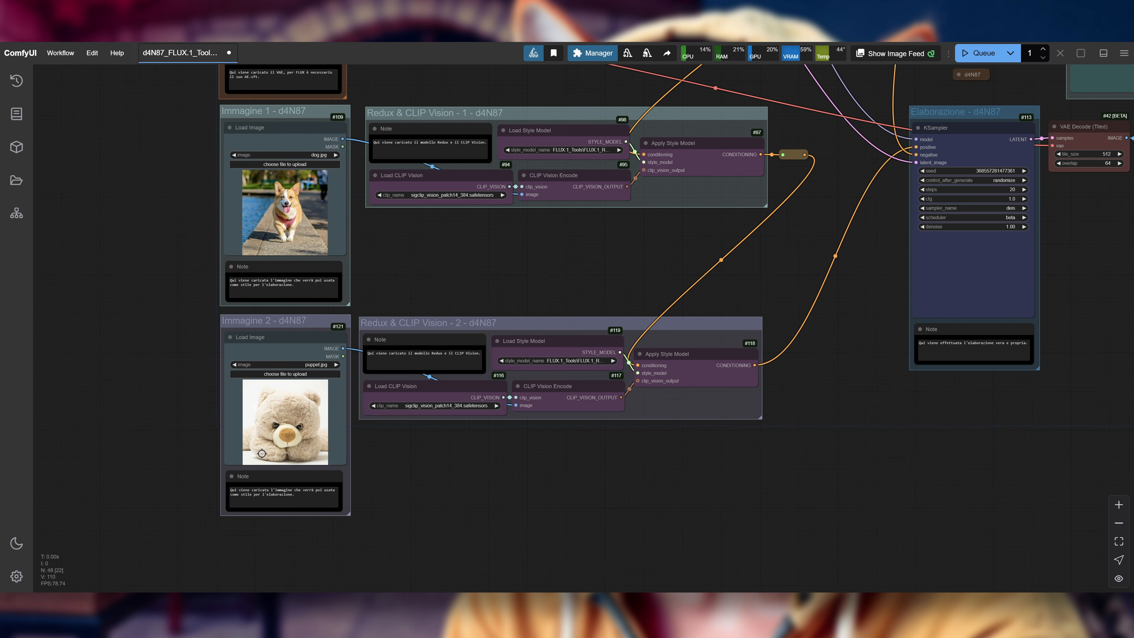
scroll(567, 429, "up", 10)
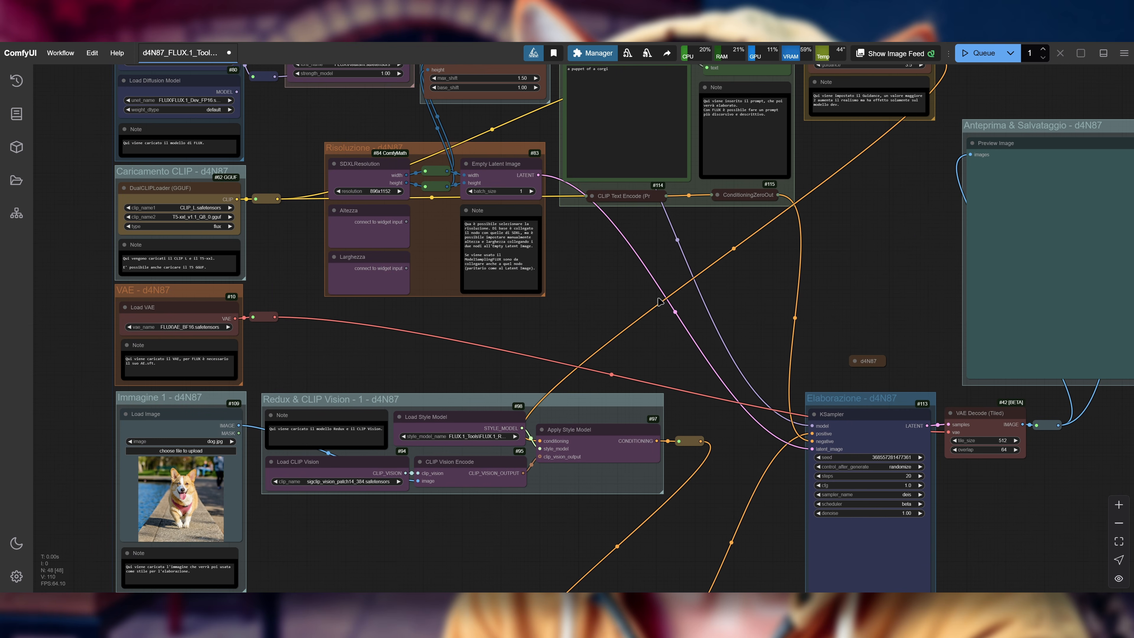
left_click_drag(692, 359, 653, 381)
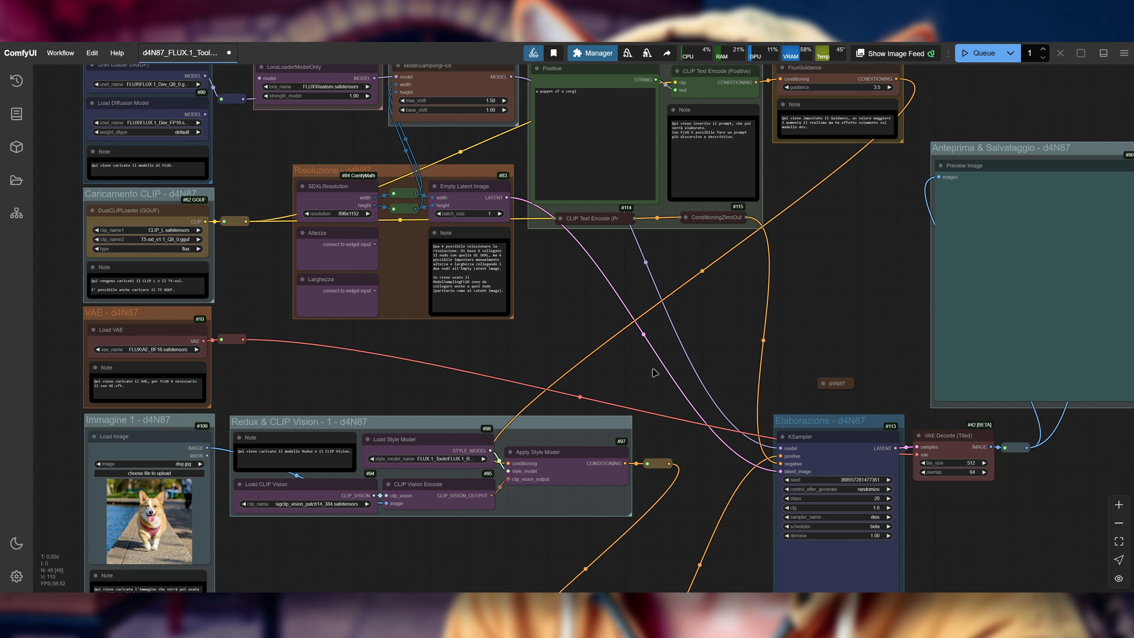
scroll(654, 373, "down", 5)
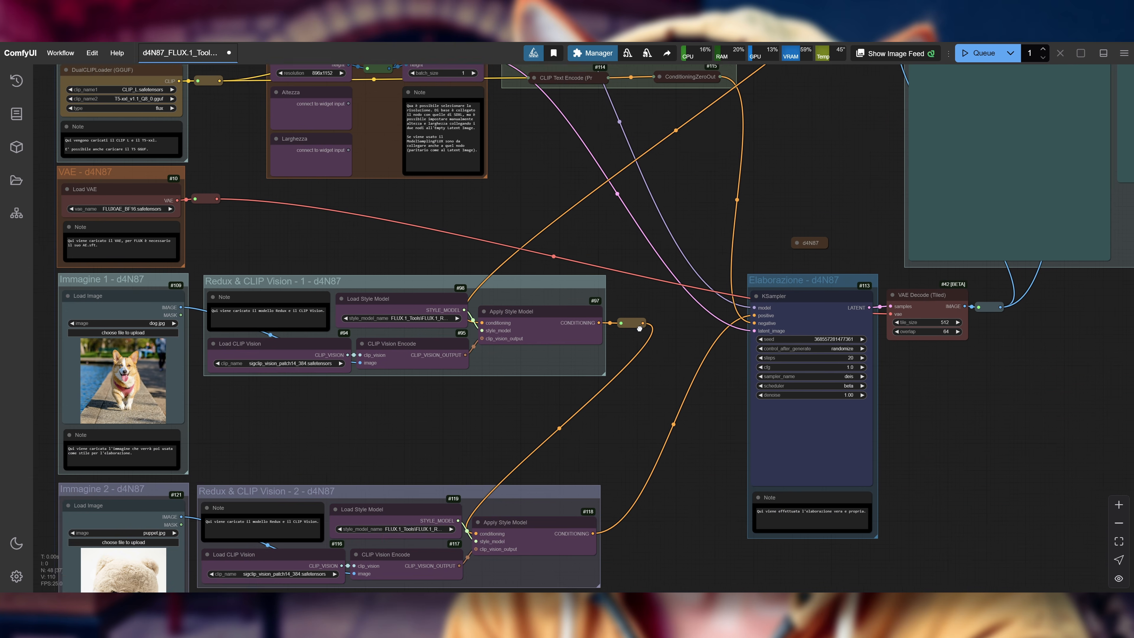
left_click_drag(302, 354, 697, 250)
scroll(583, 249, "up", 2)
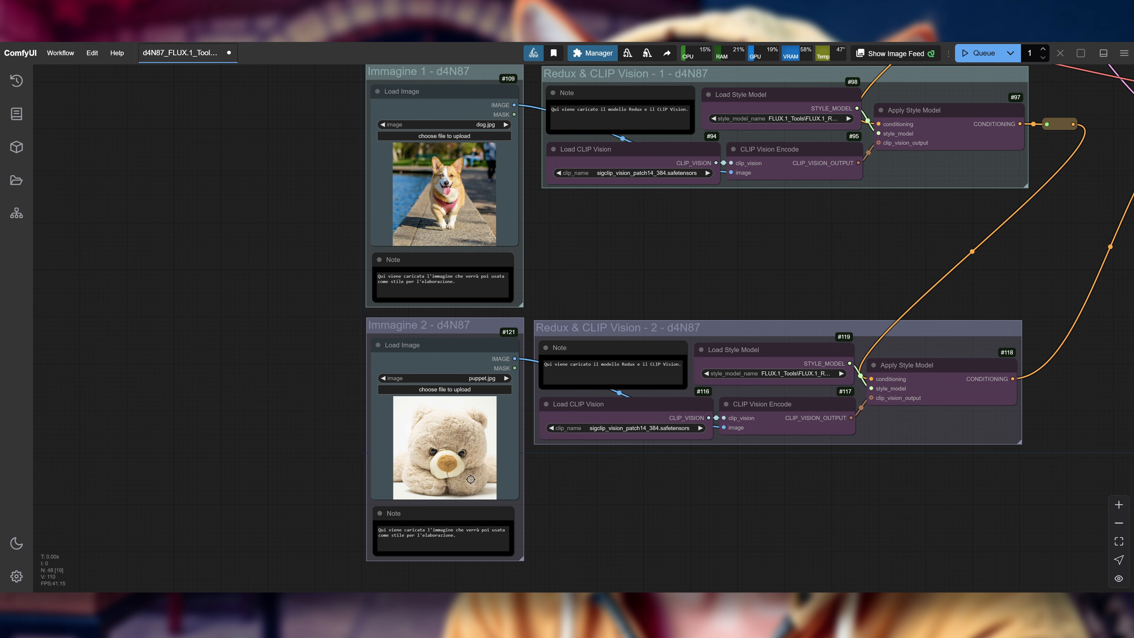
left_click_drag(1123, 323, 687, 420)
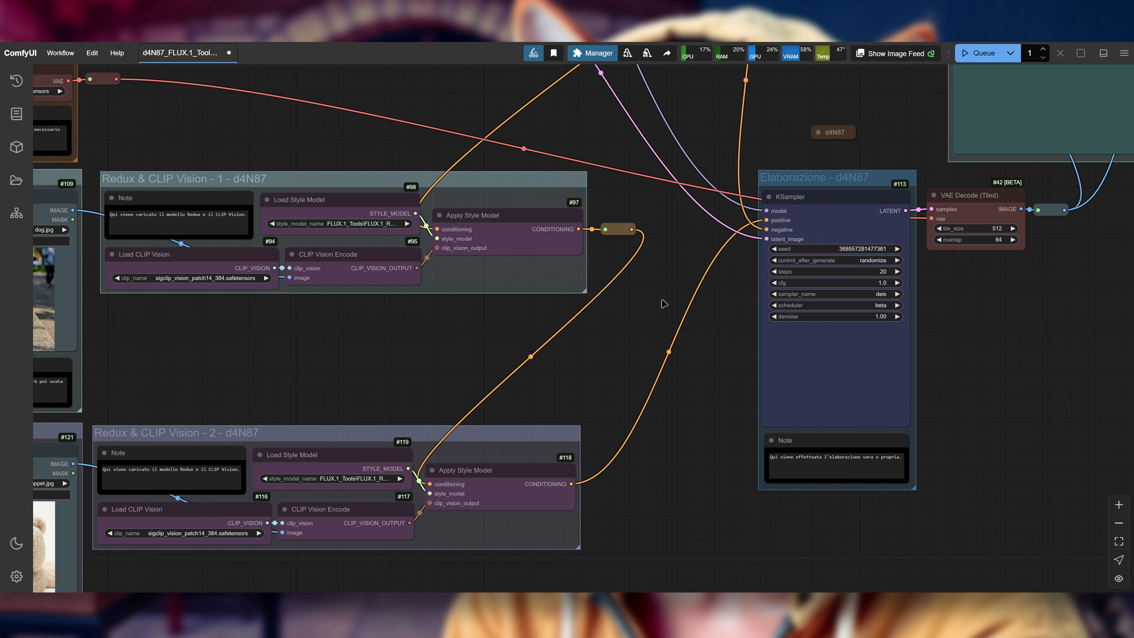
scroll(672, 275, "down", 2)
left_click_drag(675, 272, 673, 297)
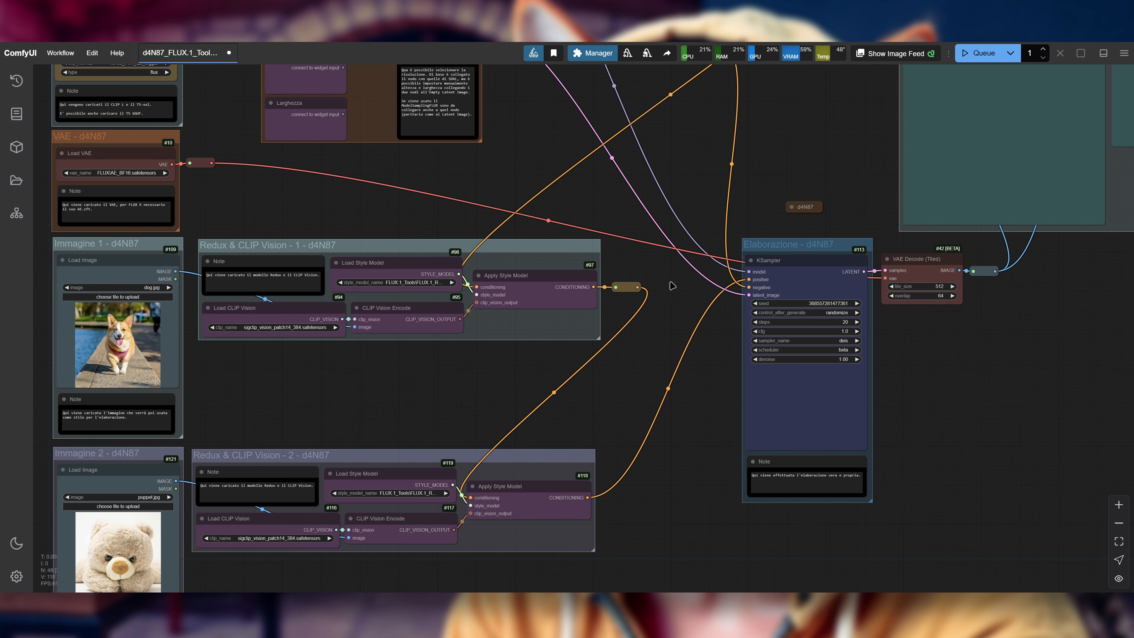
left_click_drag(803, 129, 775, 160)
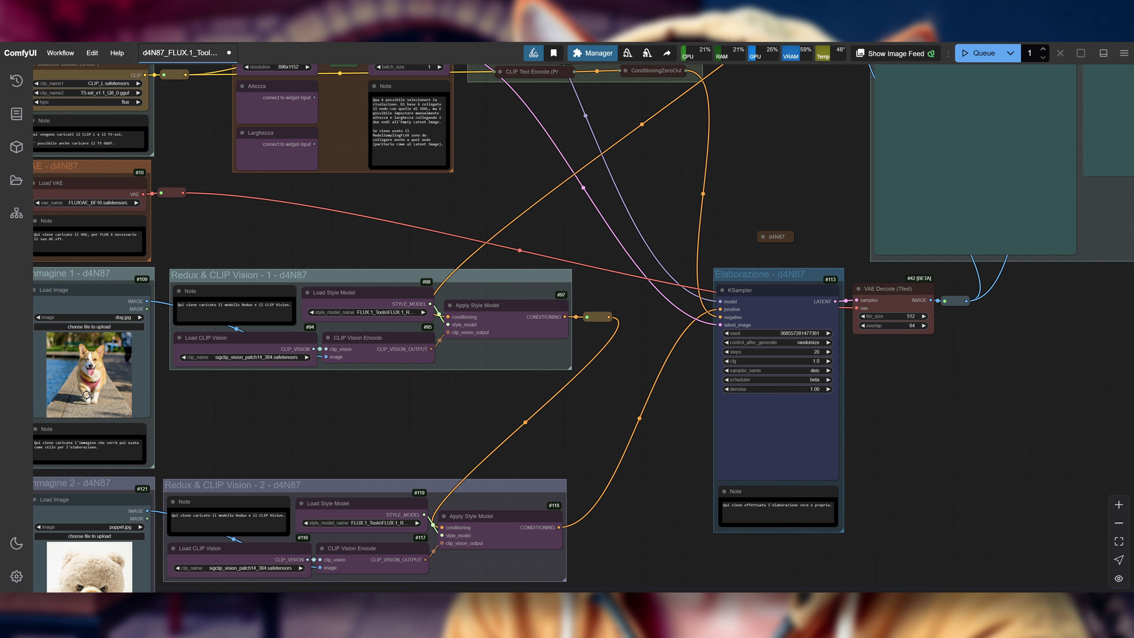
Step: Try linking the first Redux group's conditioning reroute directly to the KSampler's positive input, then restore the second Redux group's link
left_click_drag(610, 317, 719, 309)
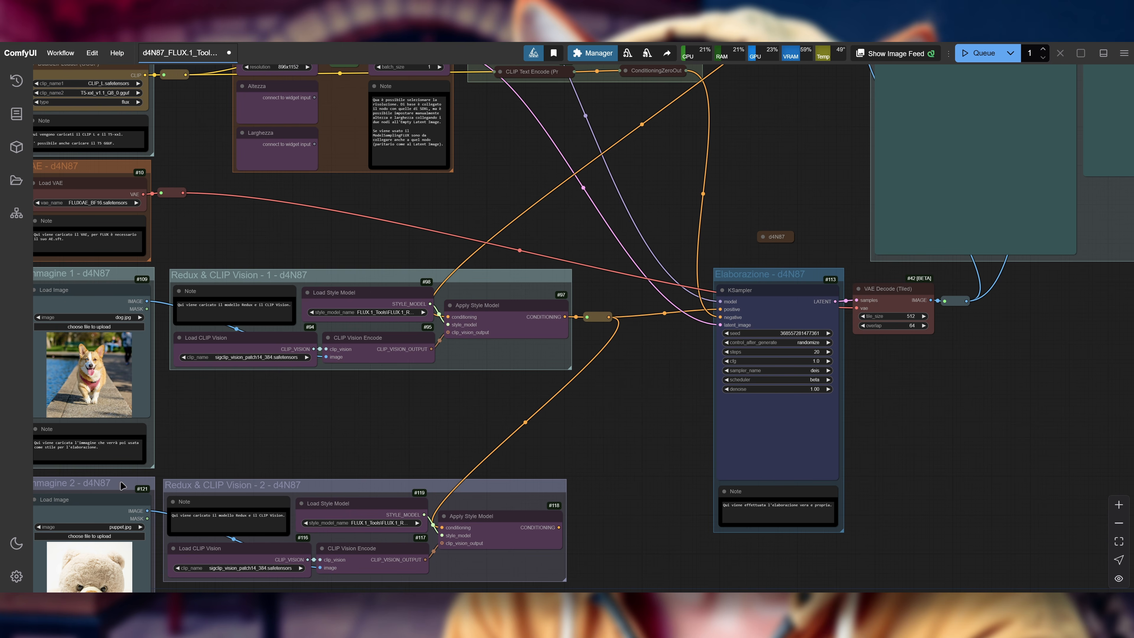
left_click_drag(266, 432, 412, 317)
left_click_drag(705, 412, 866, 197)
left_click_drag(762, 419, 797, 382)
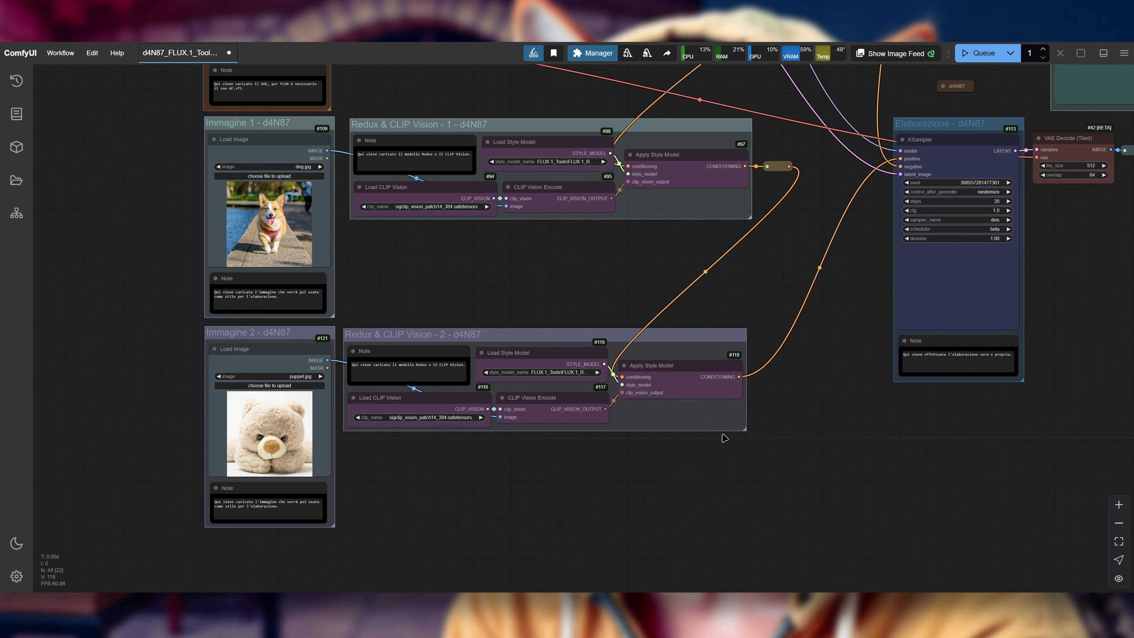
left_click_drag(661, 460, 710, 404)
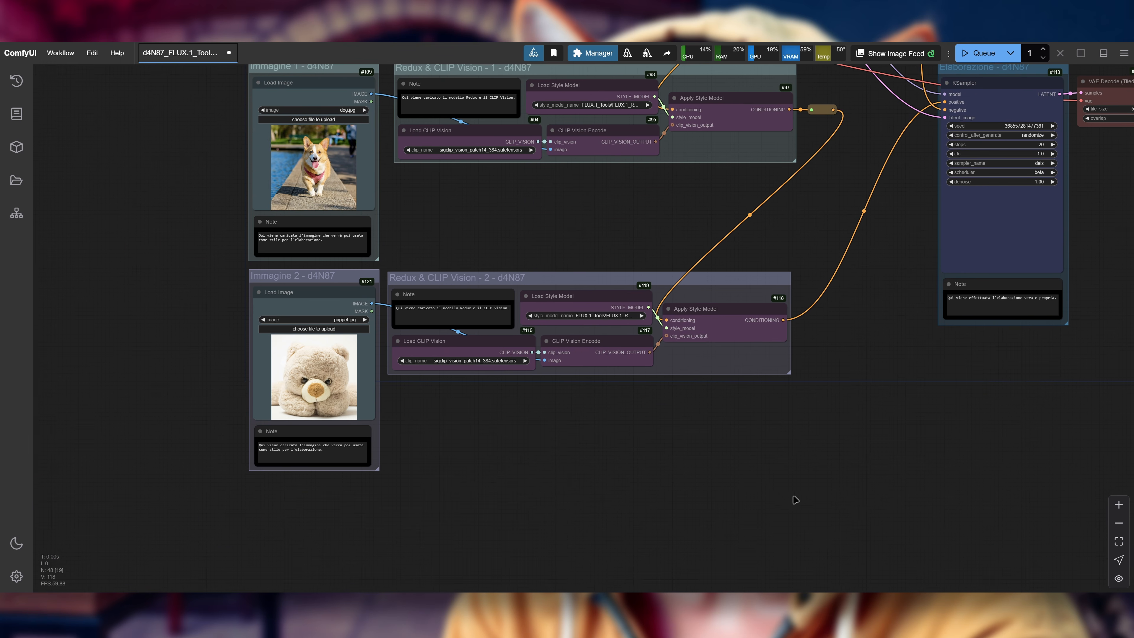
Step: Duplicate the second image and Redux nodes below the originals and chain the copy's conditioning between the second Apply Style Model and KSampler positive
left_click_drag(794, 493, 196, 270)
key("ctrl+c")
key("ctrl+v")
left_click_drag(505, 382, 326, 506)
left_click_drag(677, 445, 689, 335)
left_click(714, 345)
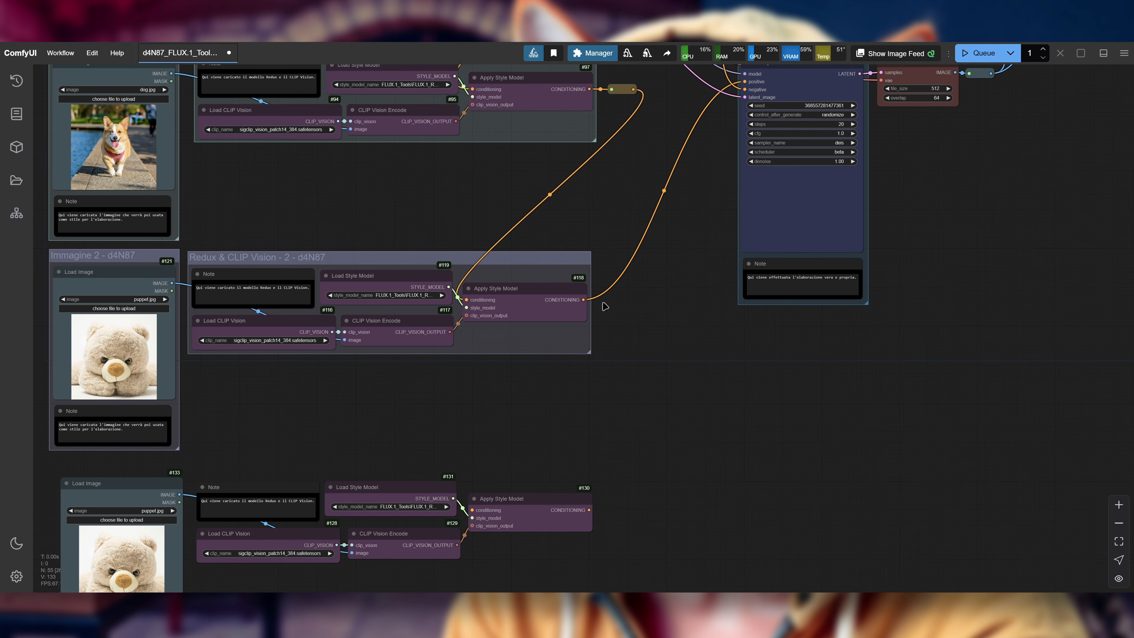
left_click_drag(582, 299, 472, 510)
left_click_drag(589, 510, 745, 82)
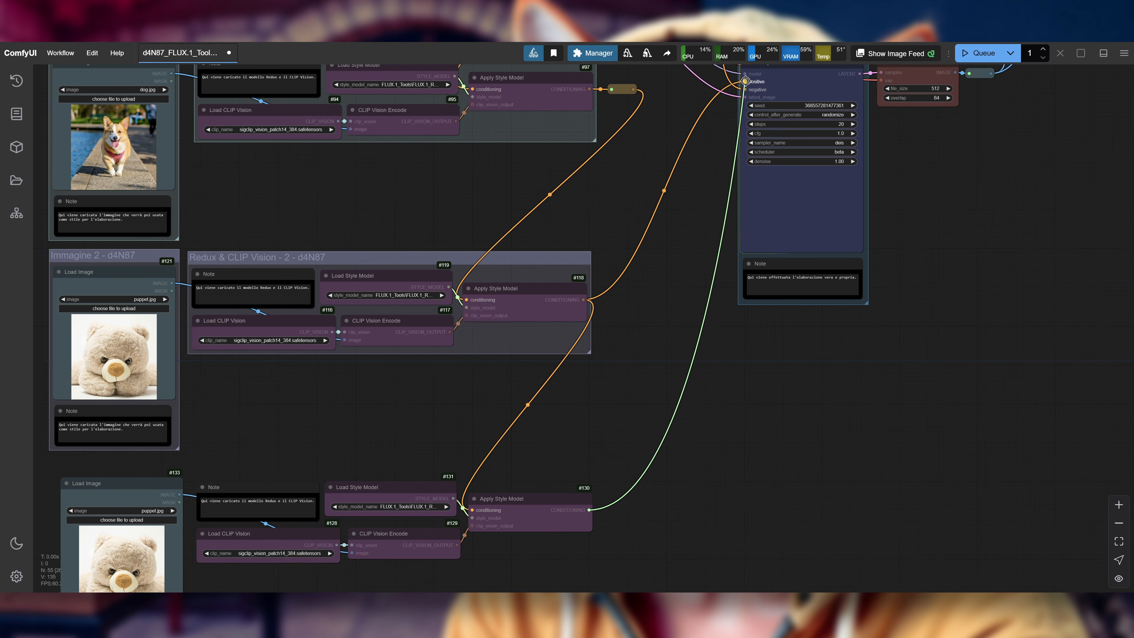
Step: Delete the duplicated image and Redux nodes and return the second Apply Style Model's conditioning link to the KSampler
left_click_drag(656, 551, 89, 483)
key("Delete")
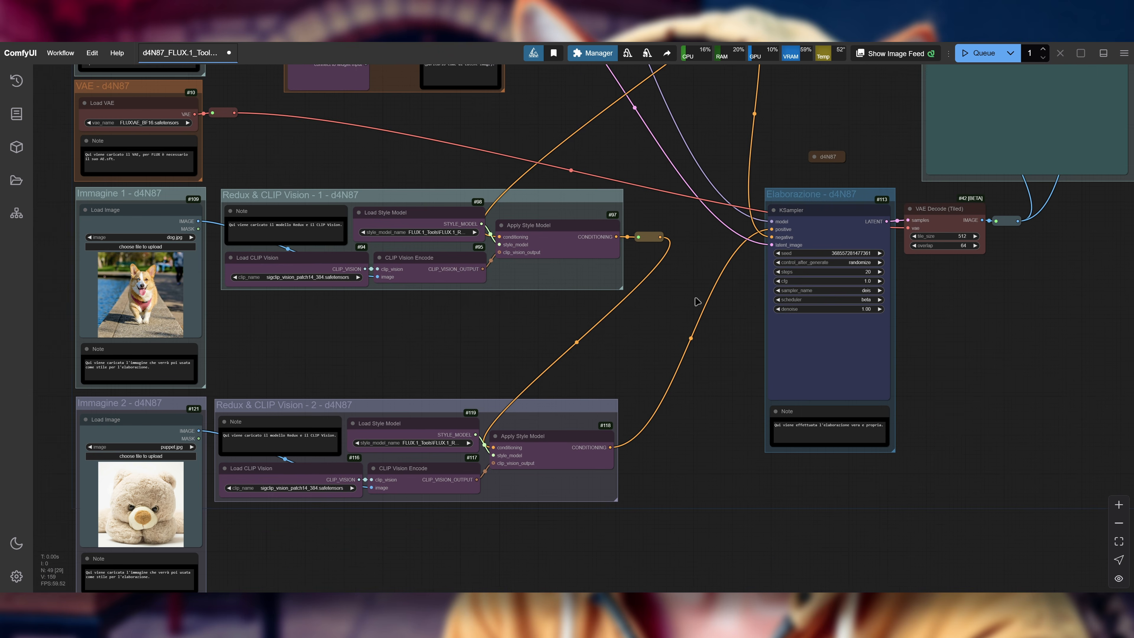
left_click_drag(697, 302, 714, 319)
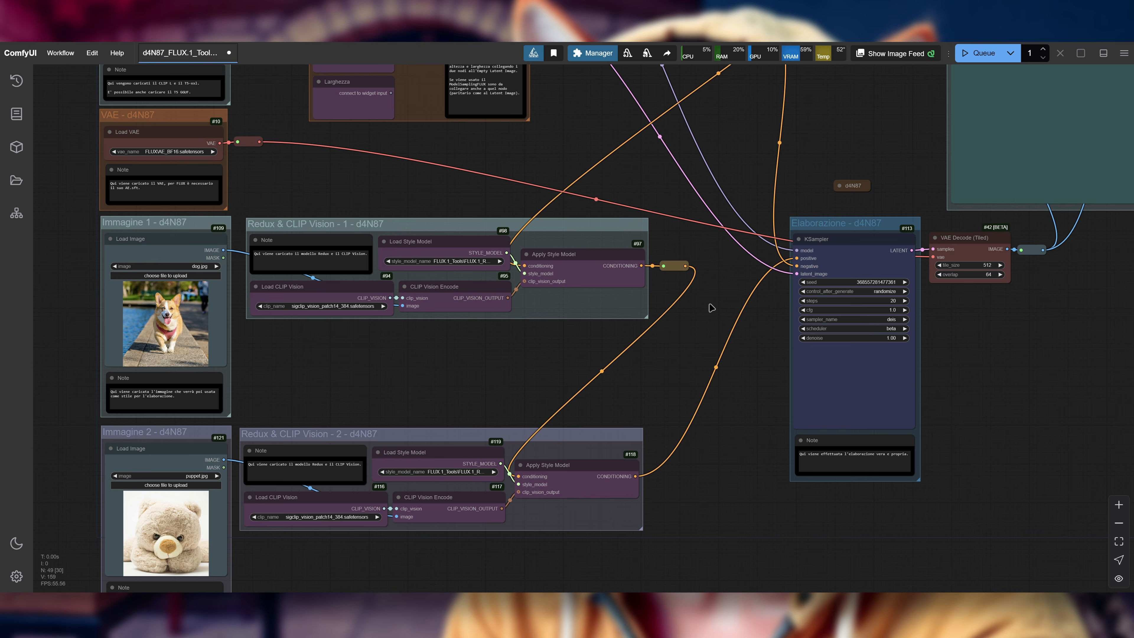
Step: Add a ConditioningAverage node and place it between the two Redux & CLIP Vision groups and the KSampler
double_click(693, 345)
type("conditioning")
left_click(580, 381)
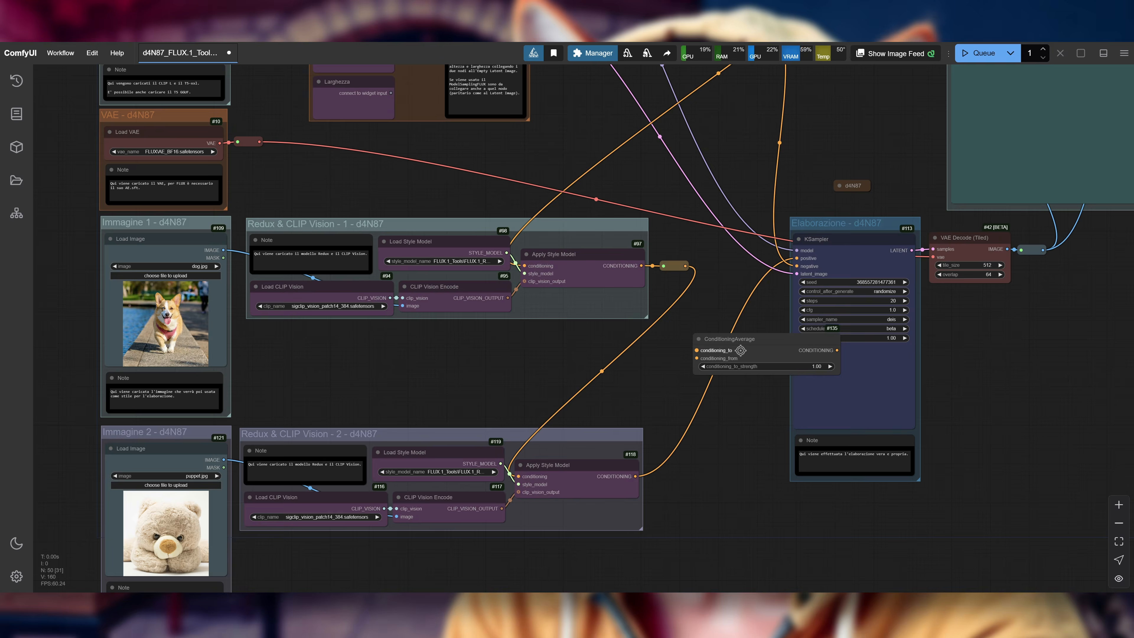
left_click_drag(748, 342, 718, 354)
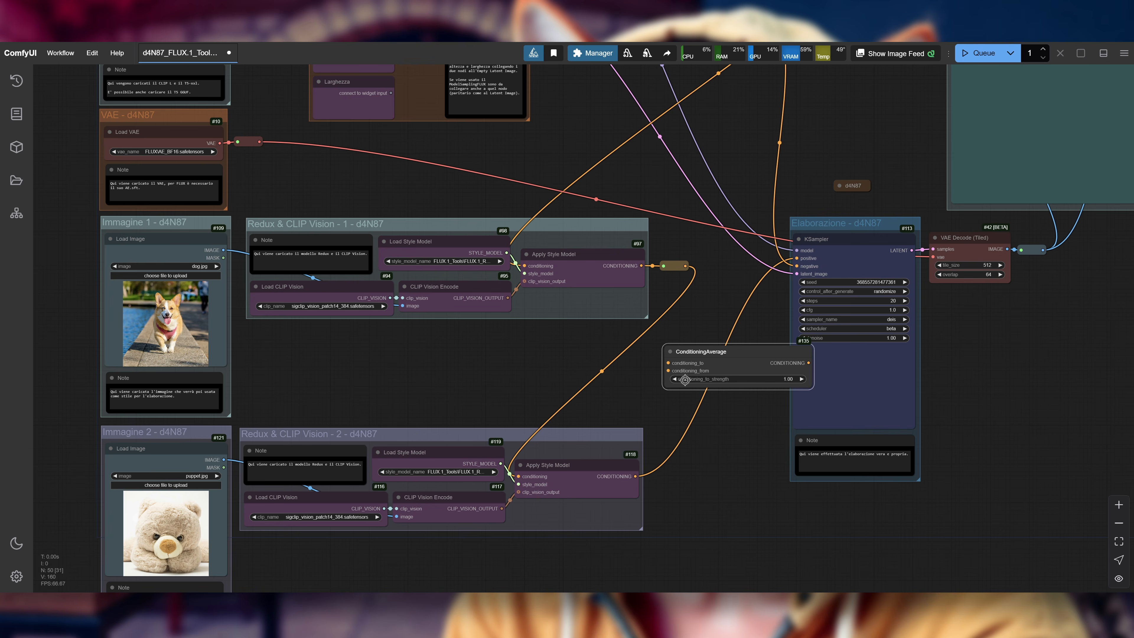
scroll(731, 376, "down", 3)
left_click_drag(726, 145, 671, 250)
left_click_drag(788, 244, 795, 225)
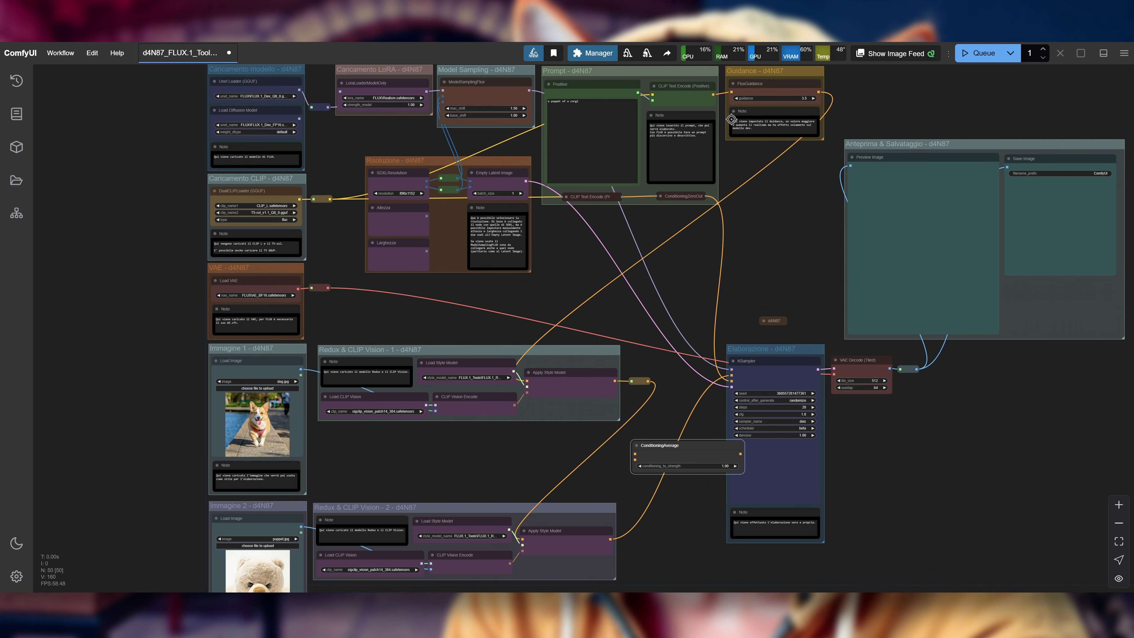
left_click_drag(661, 349, 703, 237)
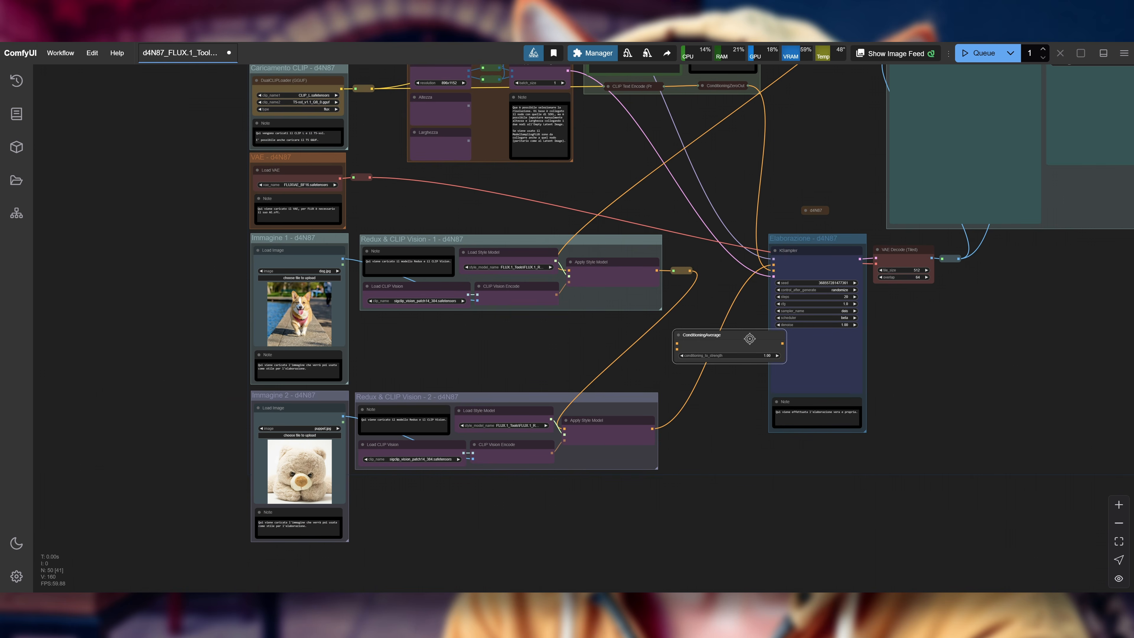
Step: Add a ConditioningSetTimestepRange node directly below the ConditioningAverage node
scroll(668, 392, "up", 2)
double_click(640, 460)
left_click(695, 453)
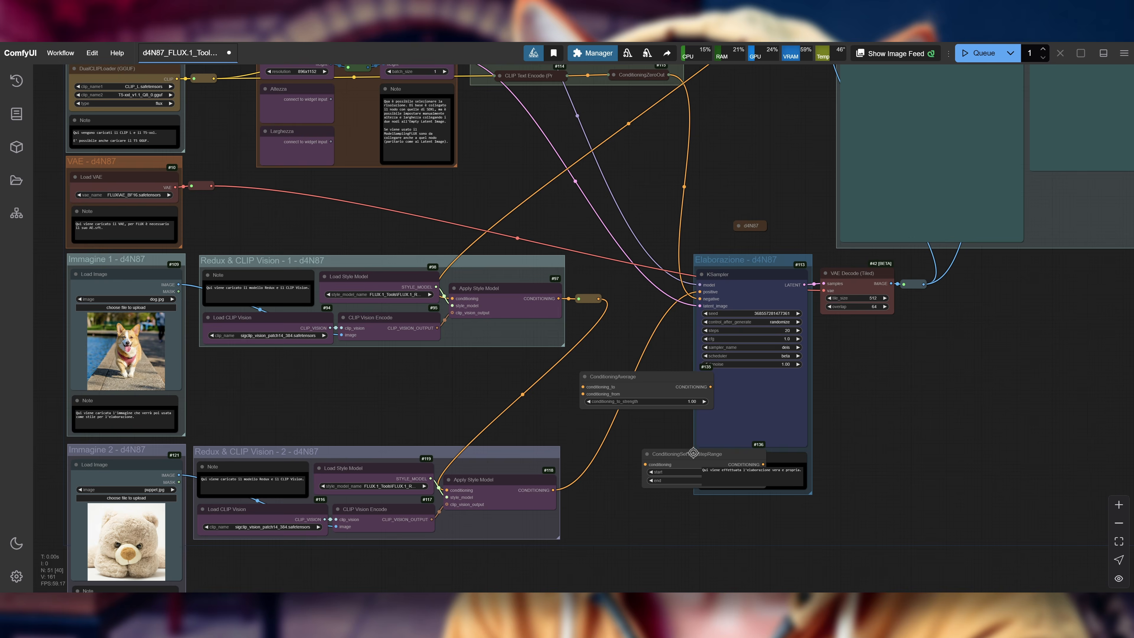
left_click_drag(695, 453, 638, 432)
scroll(640, 435, "up", 3)
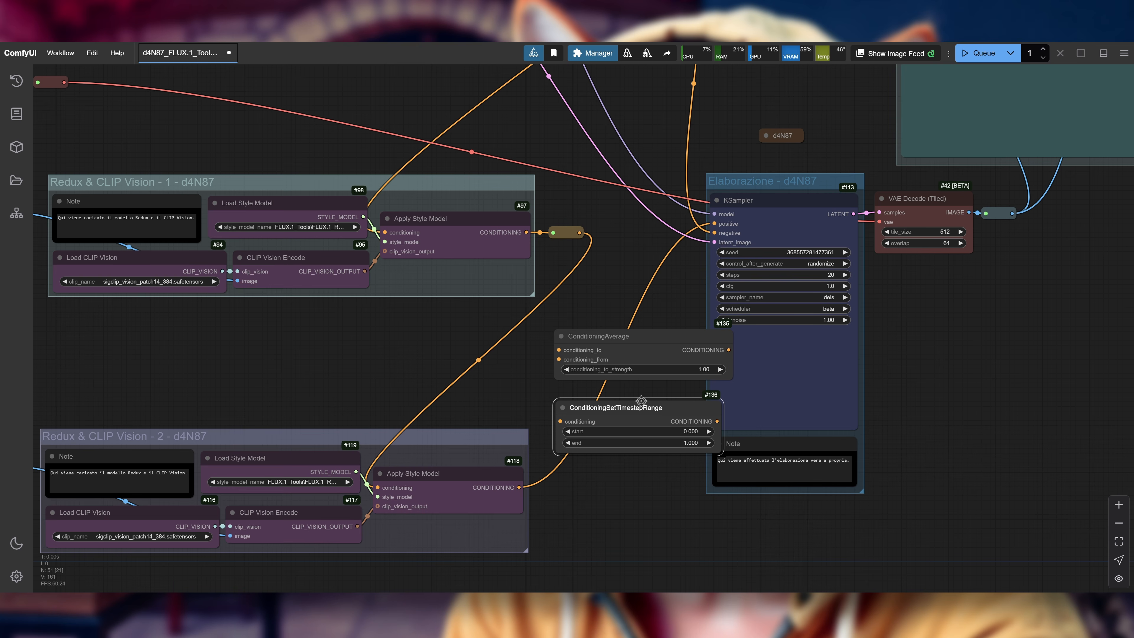
Step: Delete the ConditioningAverage and ConditioningSetTimestepRange nodes
left_click(645, 341)
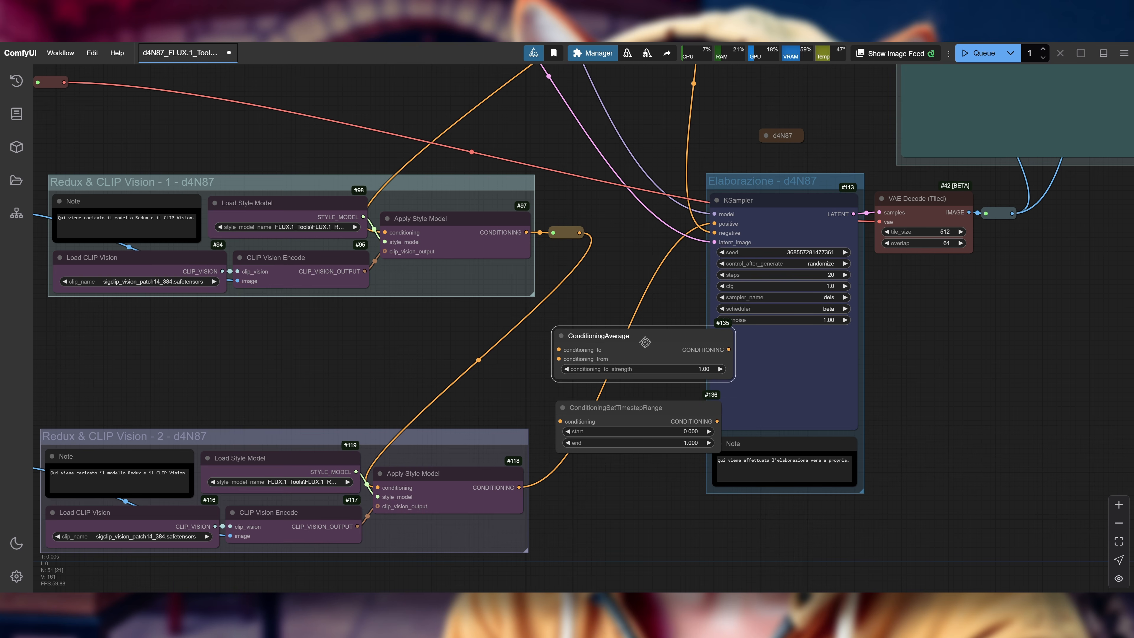
key("Delete")
left_click(620, 403)
key("Delete")
Step: Review the two image and Redux & CLIP Vision groups, and inspect the generated image in the Preview Image node
left_click_drag(555, 375, 786, 381)
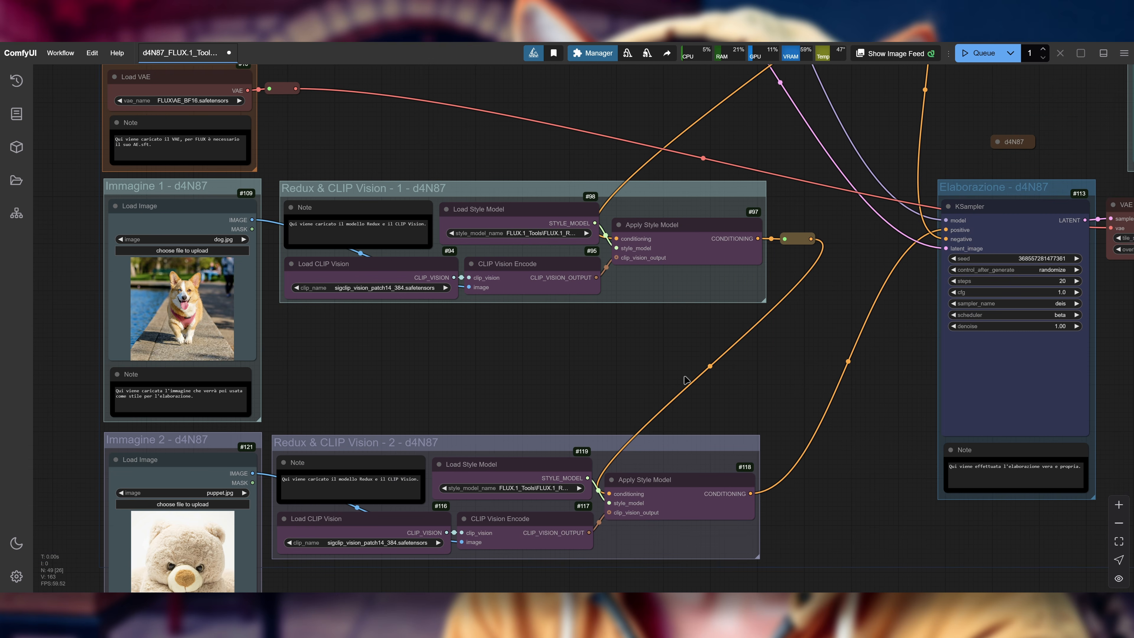
left_click_drag(639, 358, 792, 338)
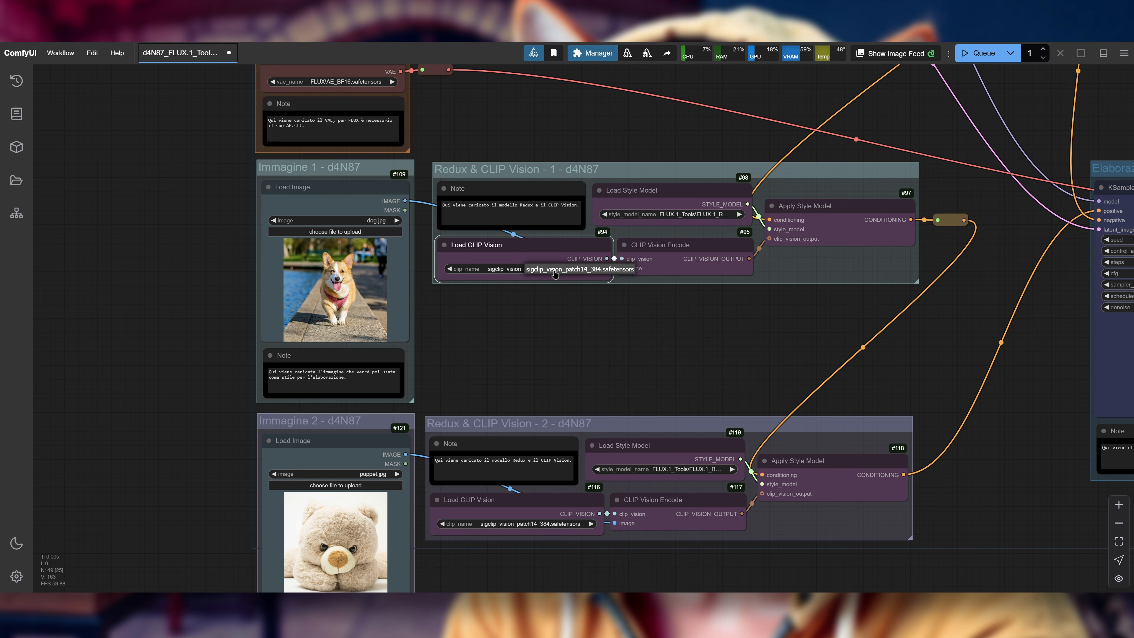
left_click_drag(749, 343, 614, 326)
left_click_drag(409, 324, 663, 252)
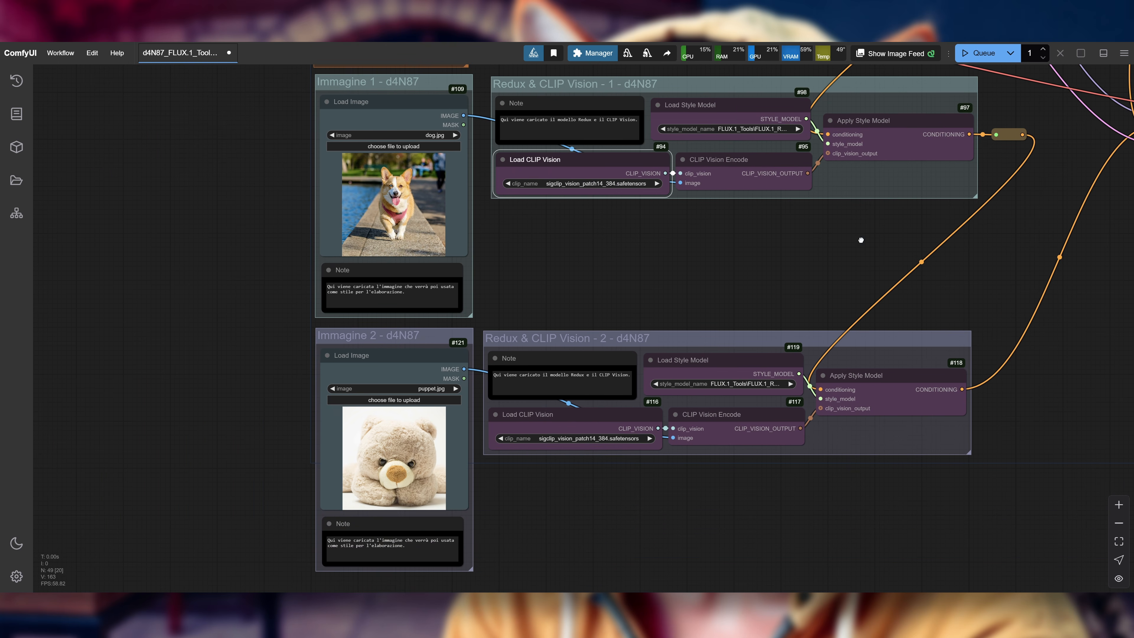
left_click_drag(795, 316, 552, 539)
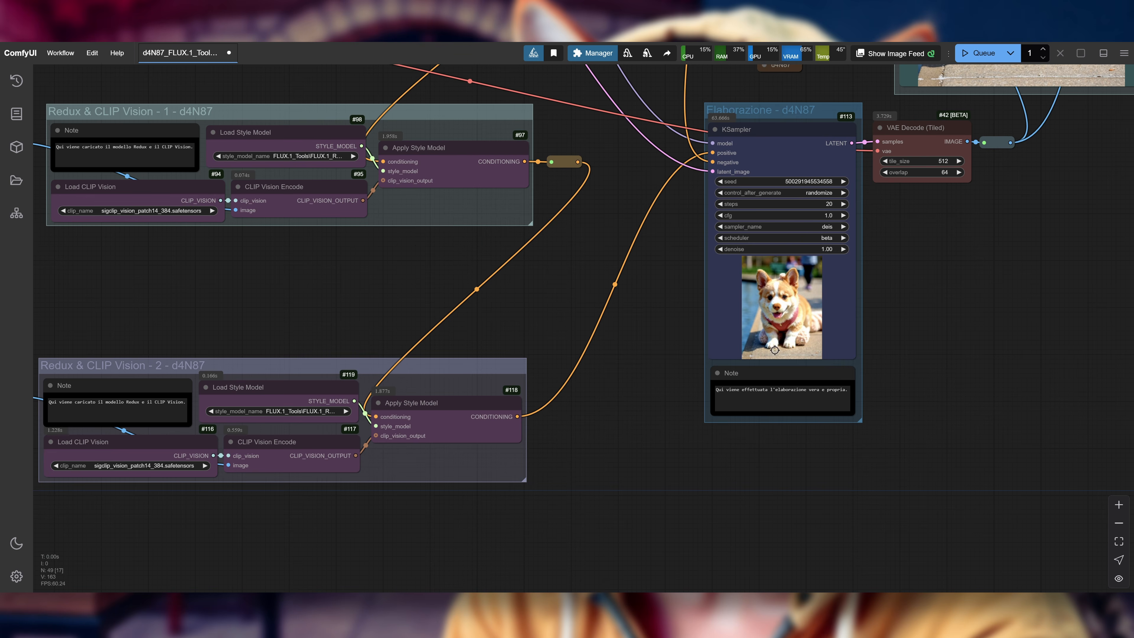
left_click_drag(1042, 264, 792, 556)
scroll(860, 452, "up", 2)
left_click_drag(861, 450, 826, 506)
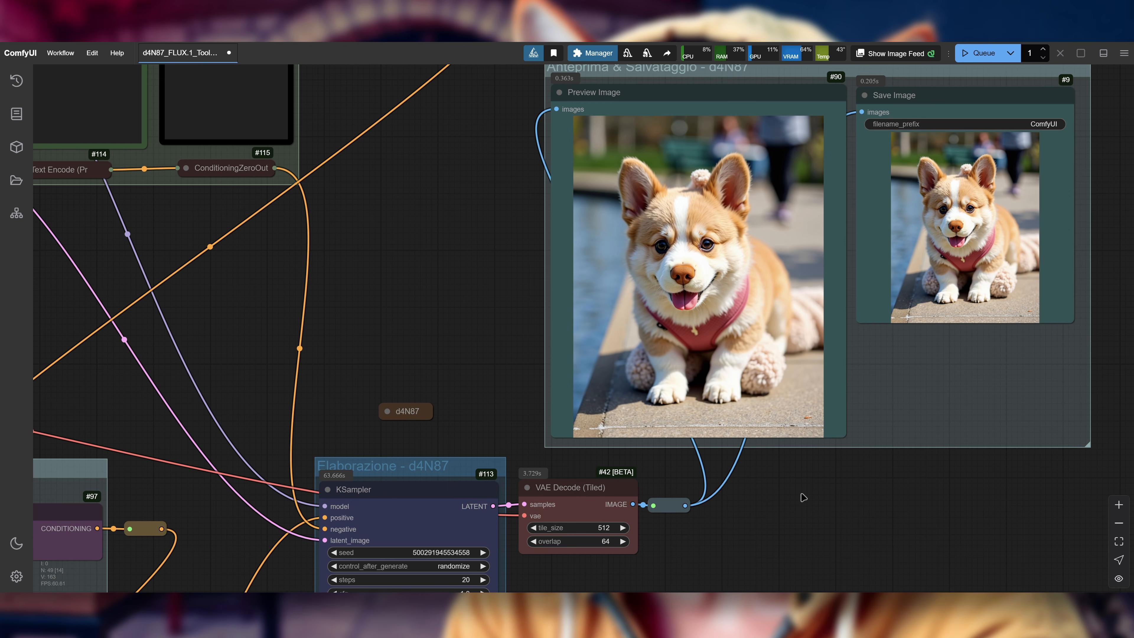
Step: Move the dog.jpg Load Image node out of its group to the space above the KSampler, beside the Preview Image node
scroll(470, 312, "down", 3)
left_click_drag(411, 298, 799, 208)
left_click_drag(211, 313, 269, 313)
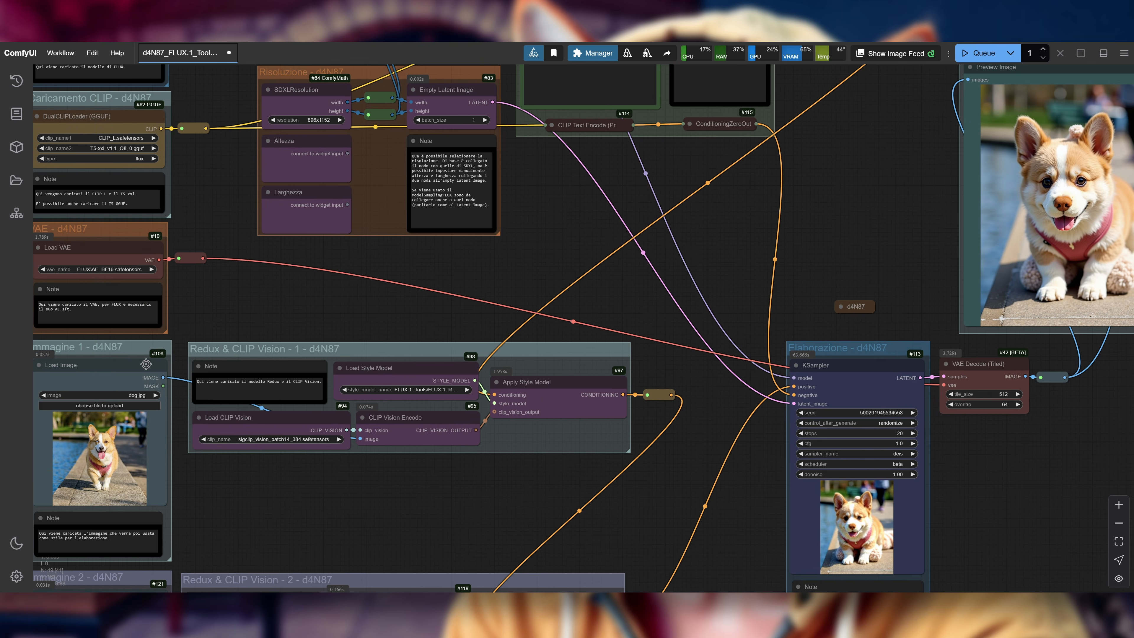
left_click_drag(114, 367, 884, 126)
left_click_drag(347, 469, 233, 314)
Step: Move the puppet.jpg Load Image node out of its group to just below the preview and save group
scroll(291, 360, "down", 2)
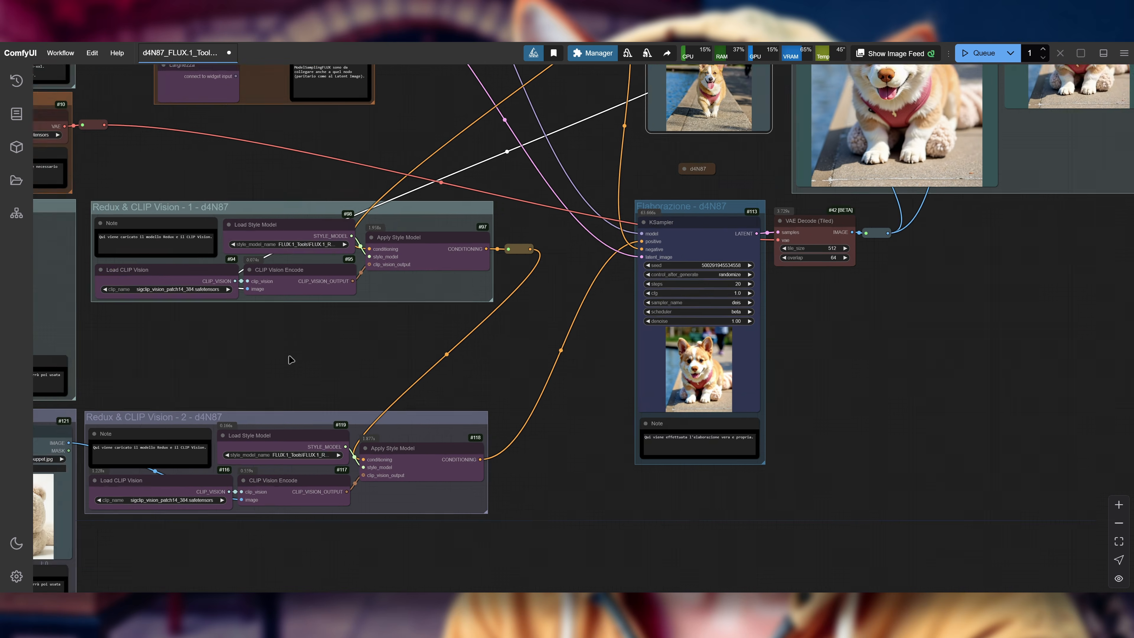
left_click_drag(45, 430, 902, 227)
scroll(711, 188, "up", 5)
left_click_drag(711, 188, 362, 340)
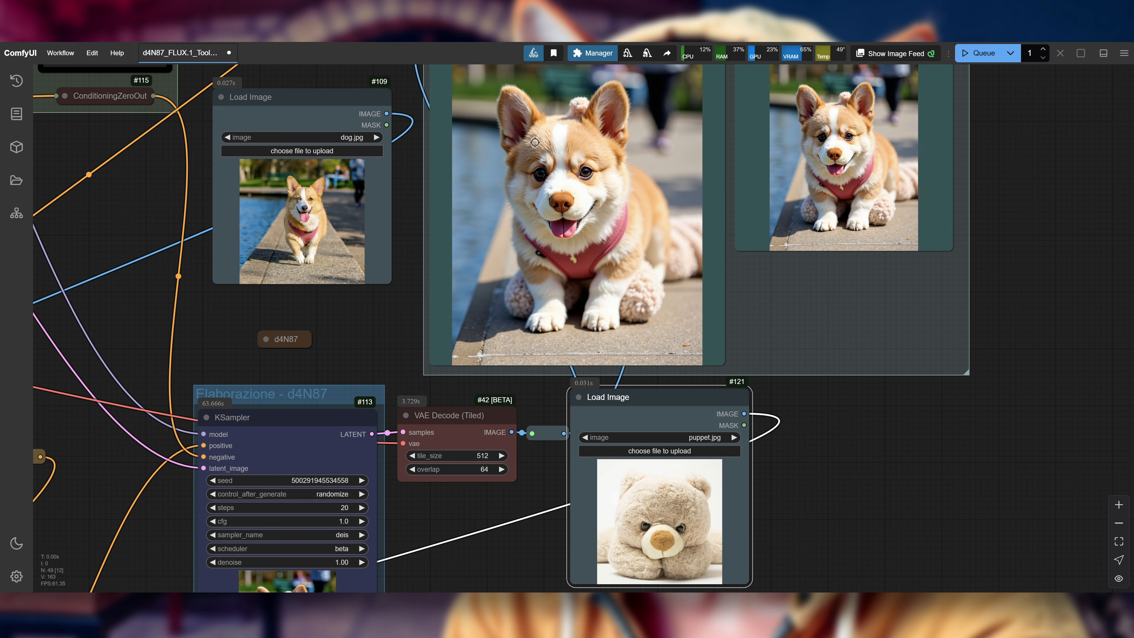
Step: Compare the generated image with the dog and puppet source images, and check the links through both Redux groups to the KSampler
left_click_drag(350, 330, 550, 278)
scroll(550, 278, "down", 2)
left_click_drag(370, 285, 640, 262)
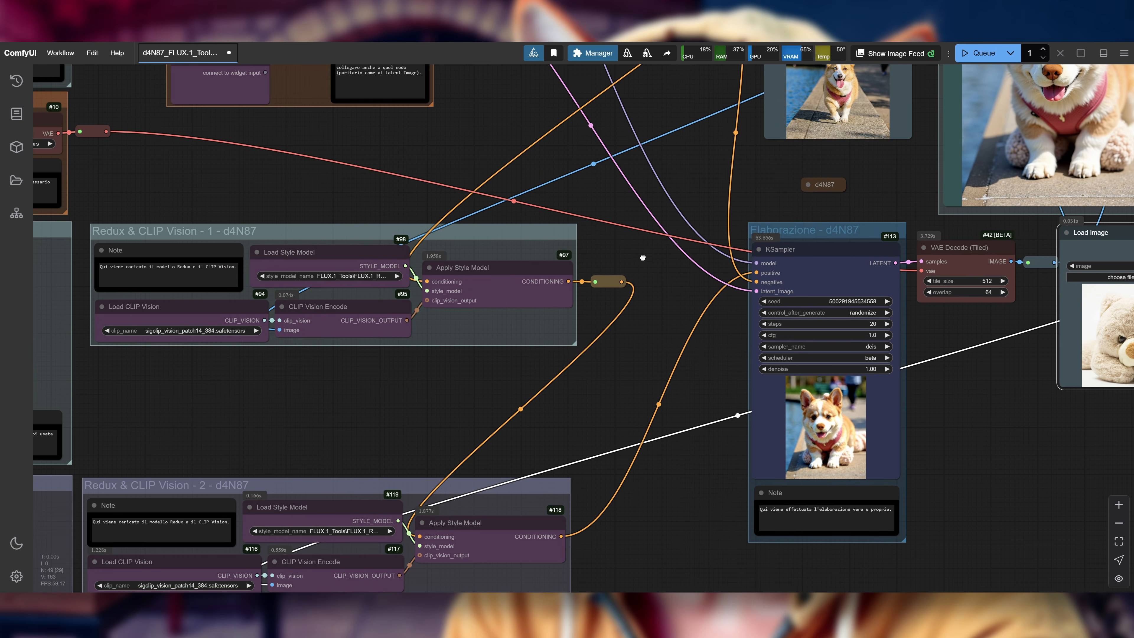
left_click_drag(656, 250, 575, 273)
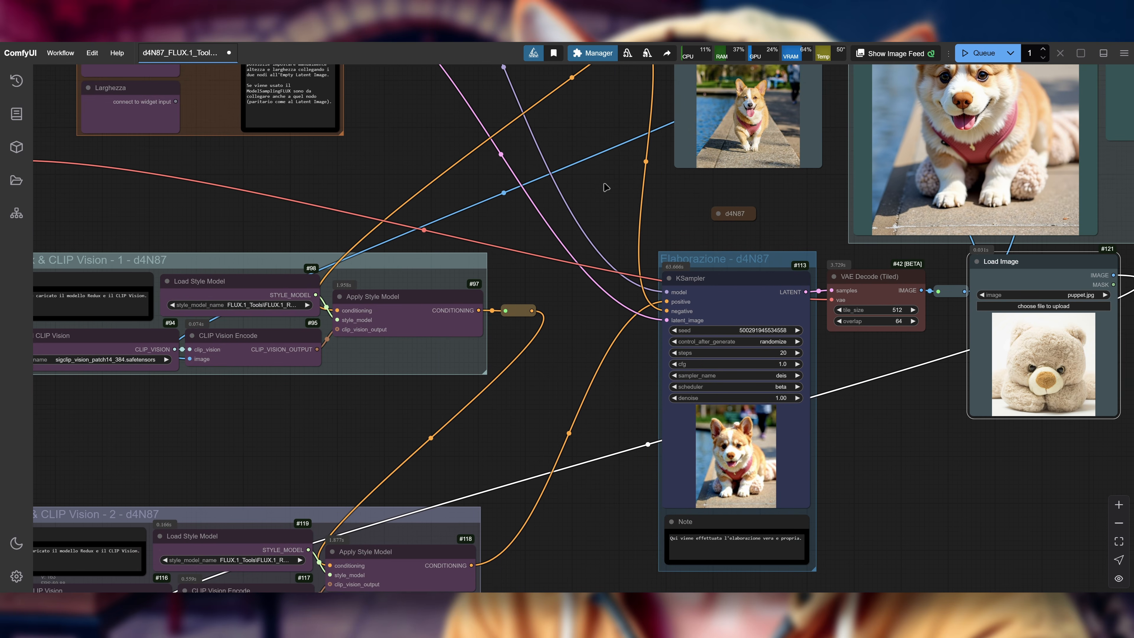
left_click_drag(606, 186, 527, 264)
left_click_drag(521, 195, 419, 247)
scroll(418, 246, "down", 2)
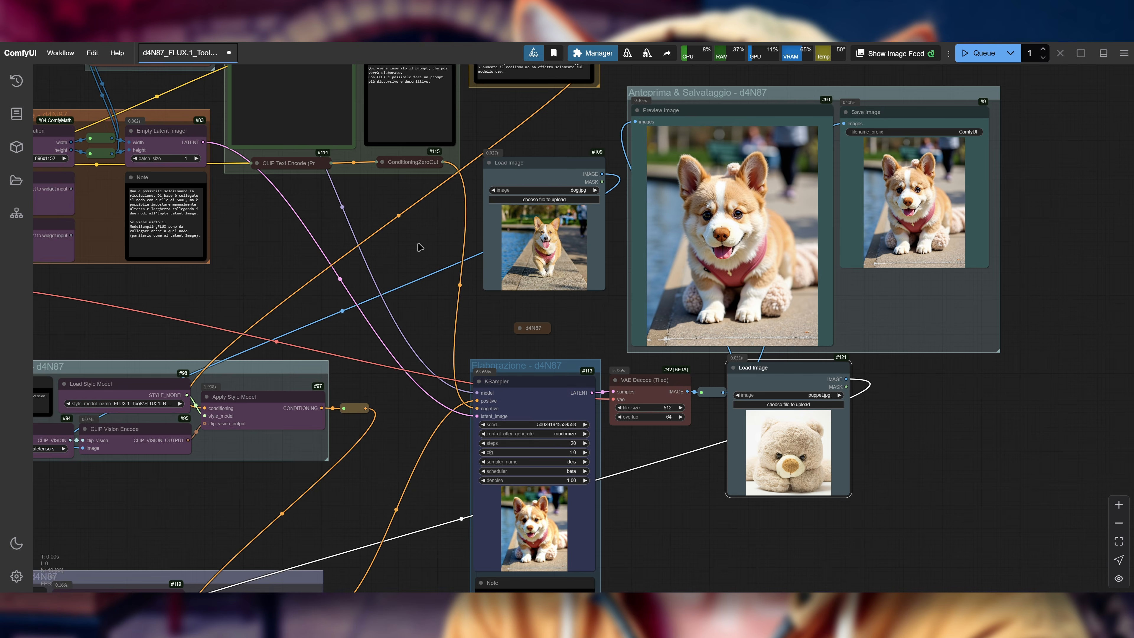
scroll(420, 247, "up", 1)
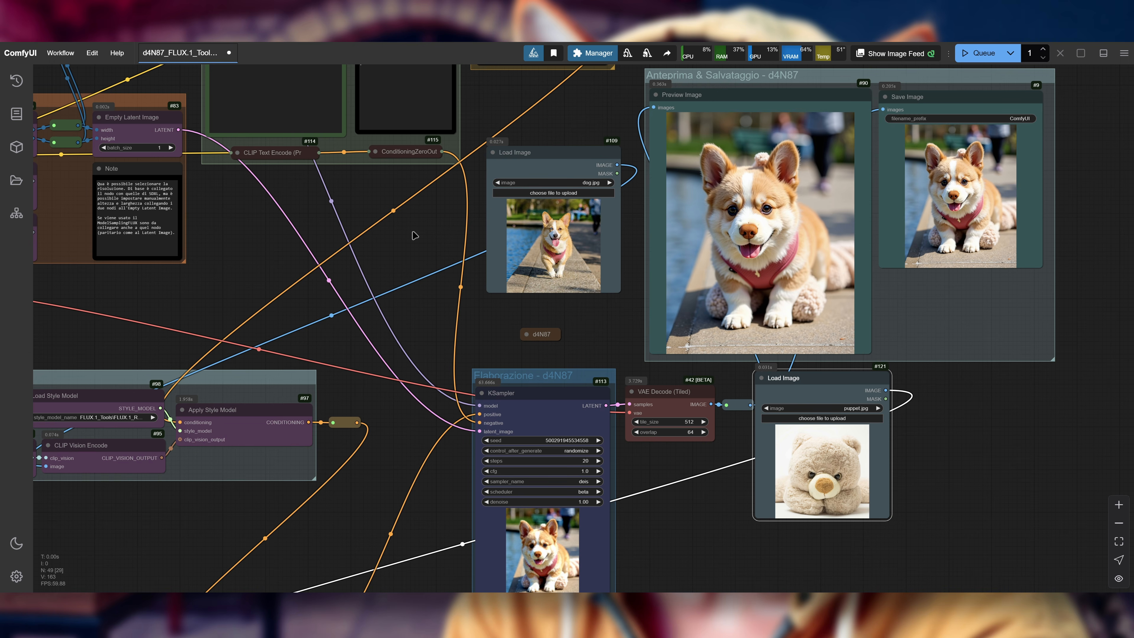
left_click_drag(497, 316, 528, 318)
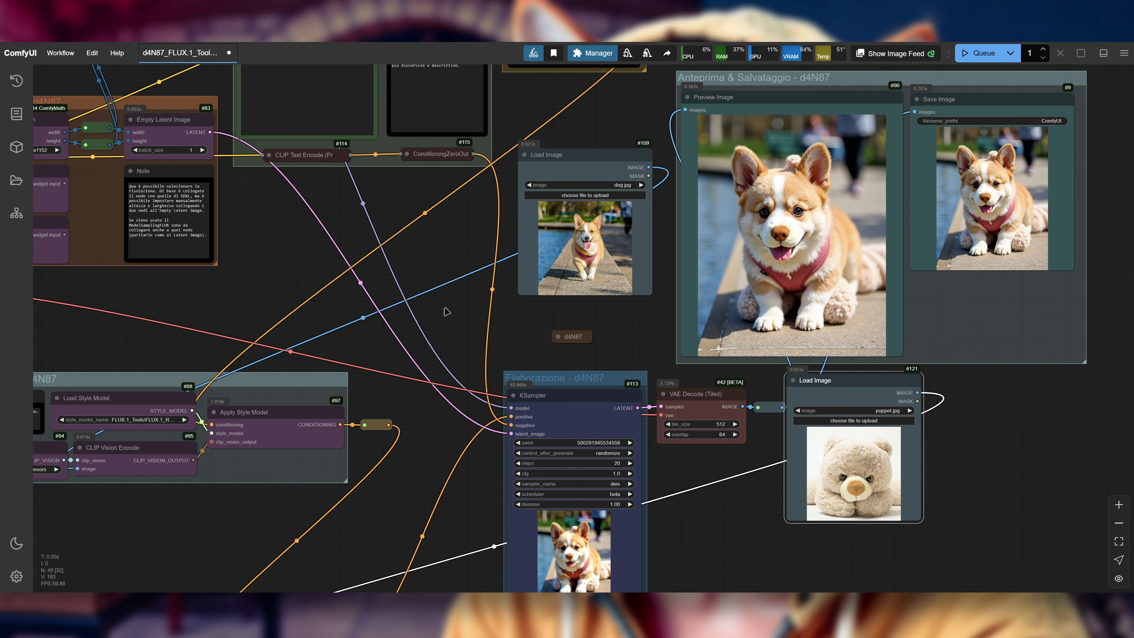
left_click_drag(461, 315, 483, 315)
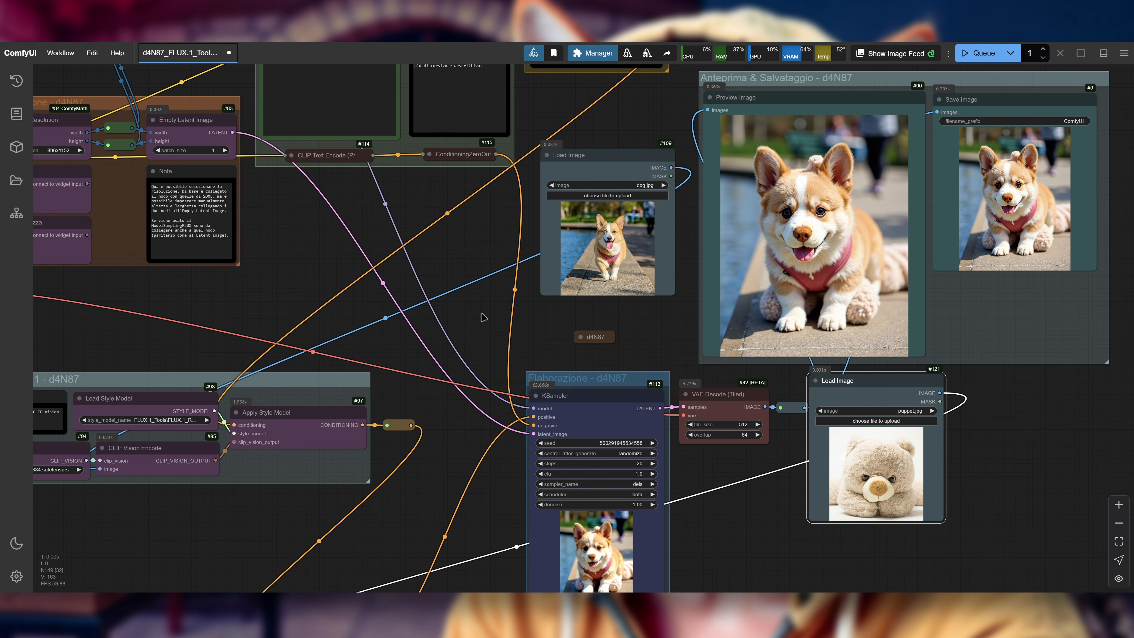
left_click_drag(480, 326, 511, 332)
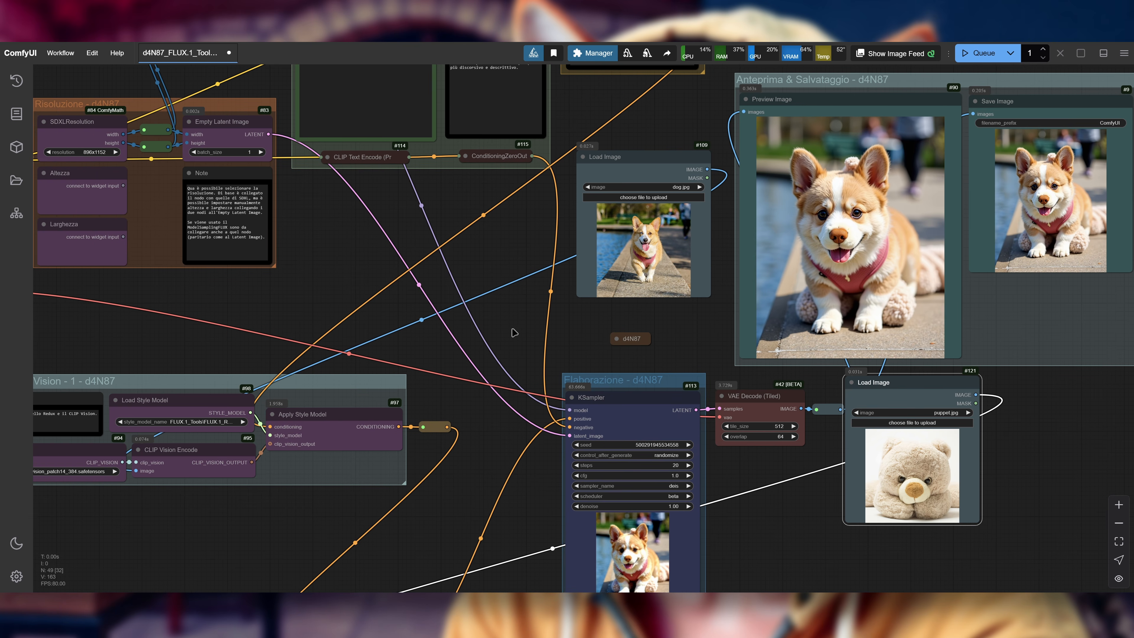